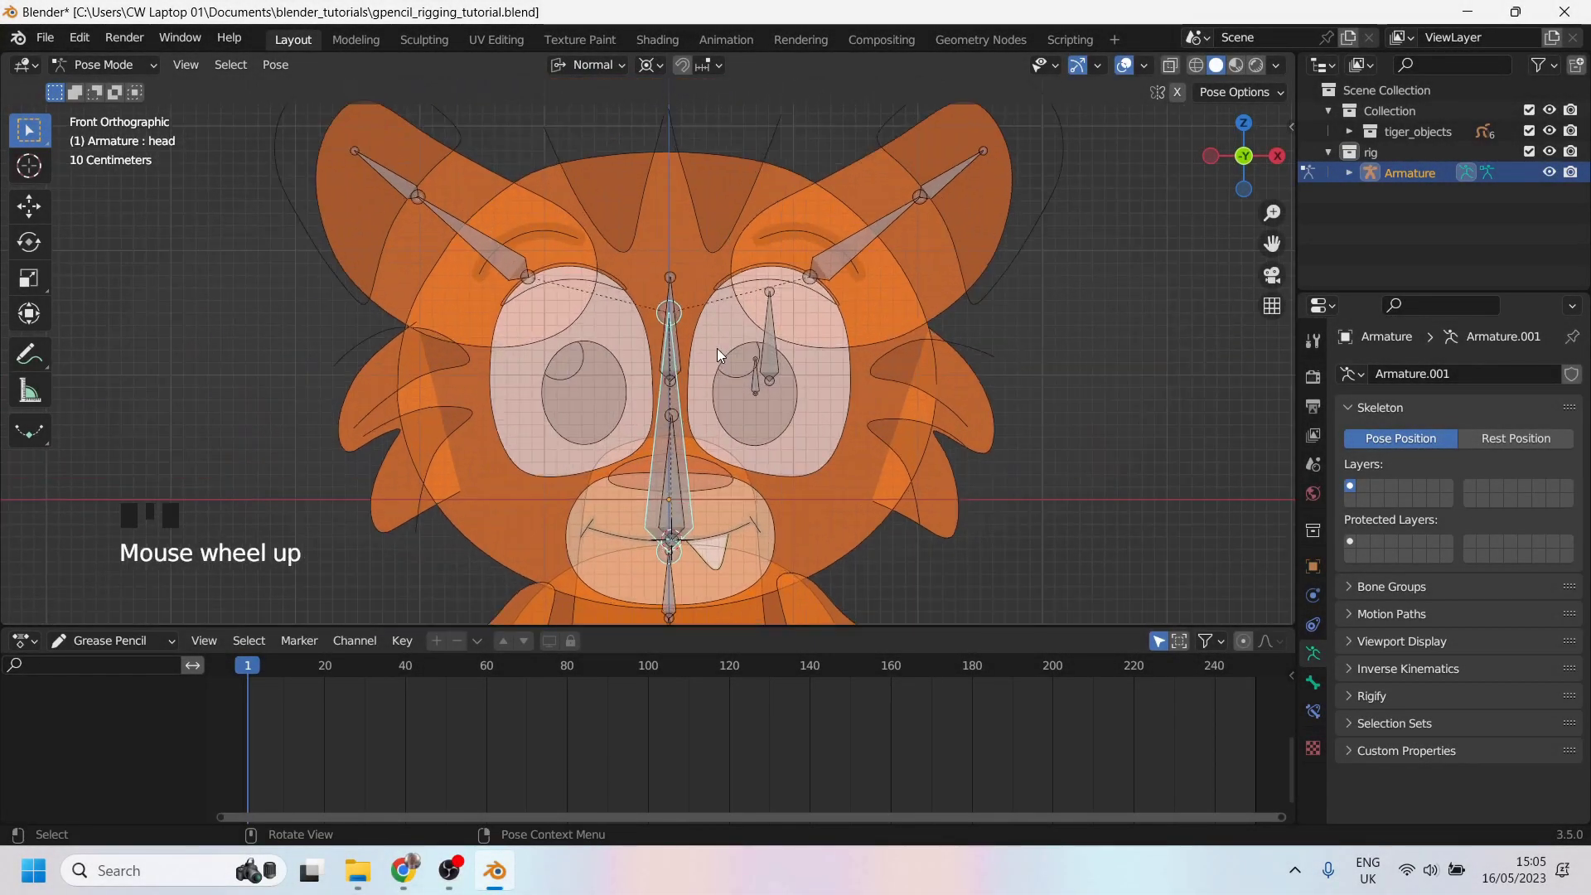
Step: Symmetrize the armature's eye and pupil bones to the opposite side of the face in Edit Mode
middle_click_drag(718, 348, 746, 336, "shift")
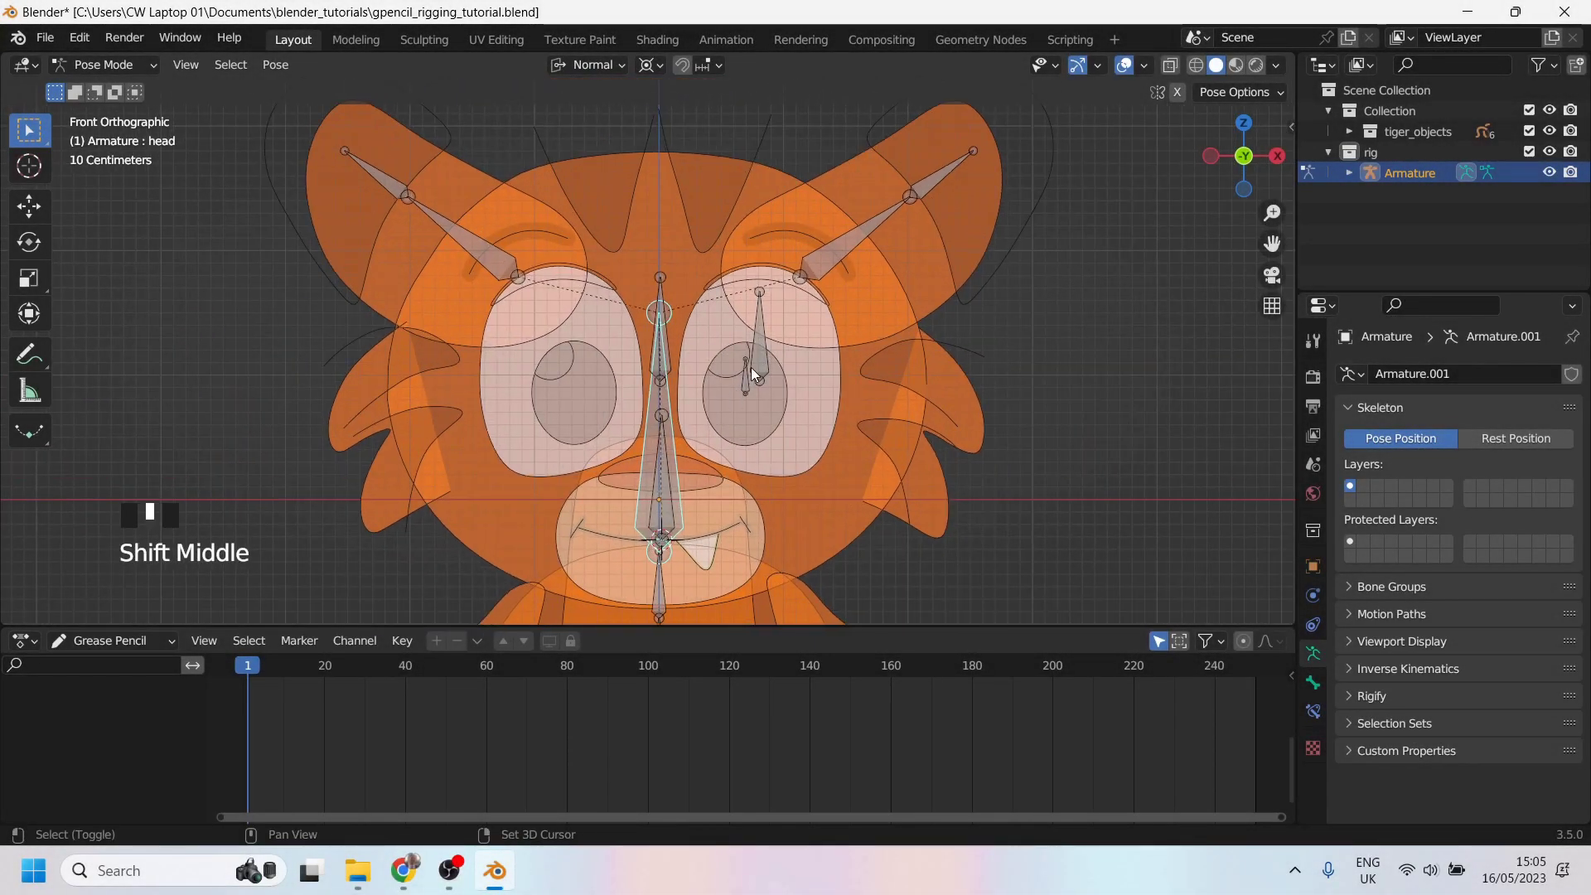
key("Tab")
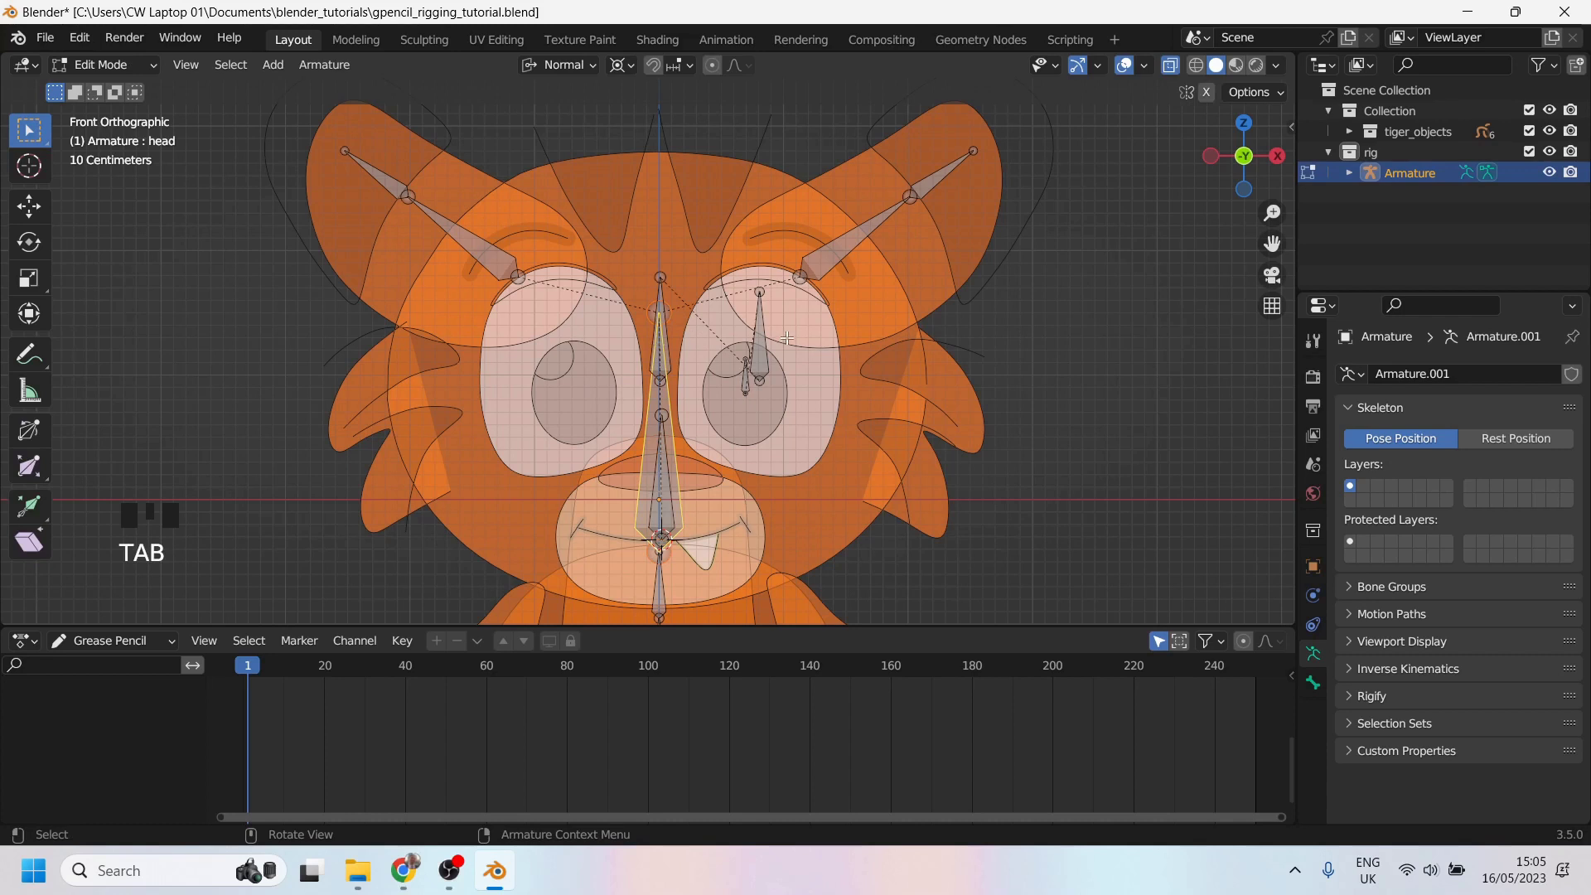
left_click(760, 353)
left_click(745, 385, "shift")
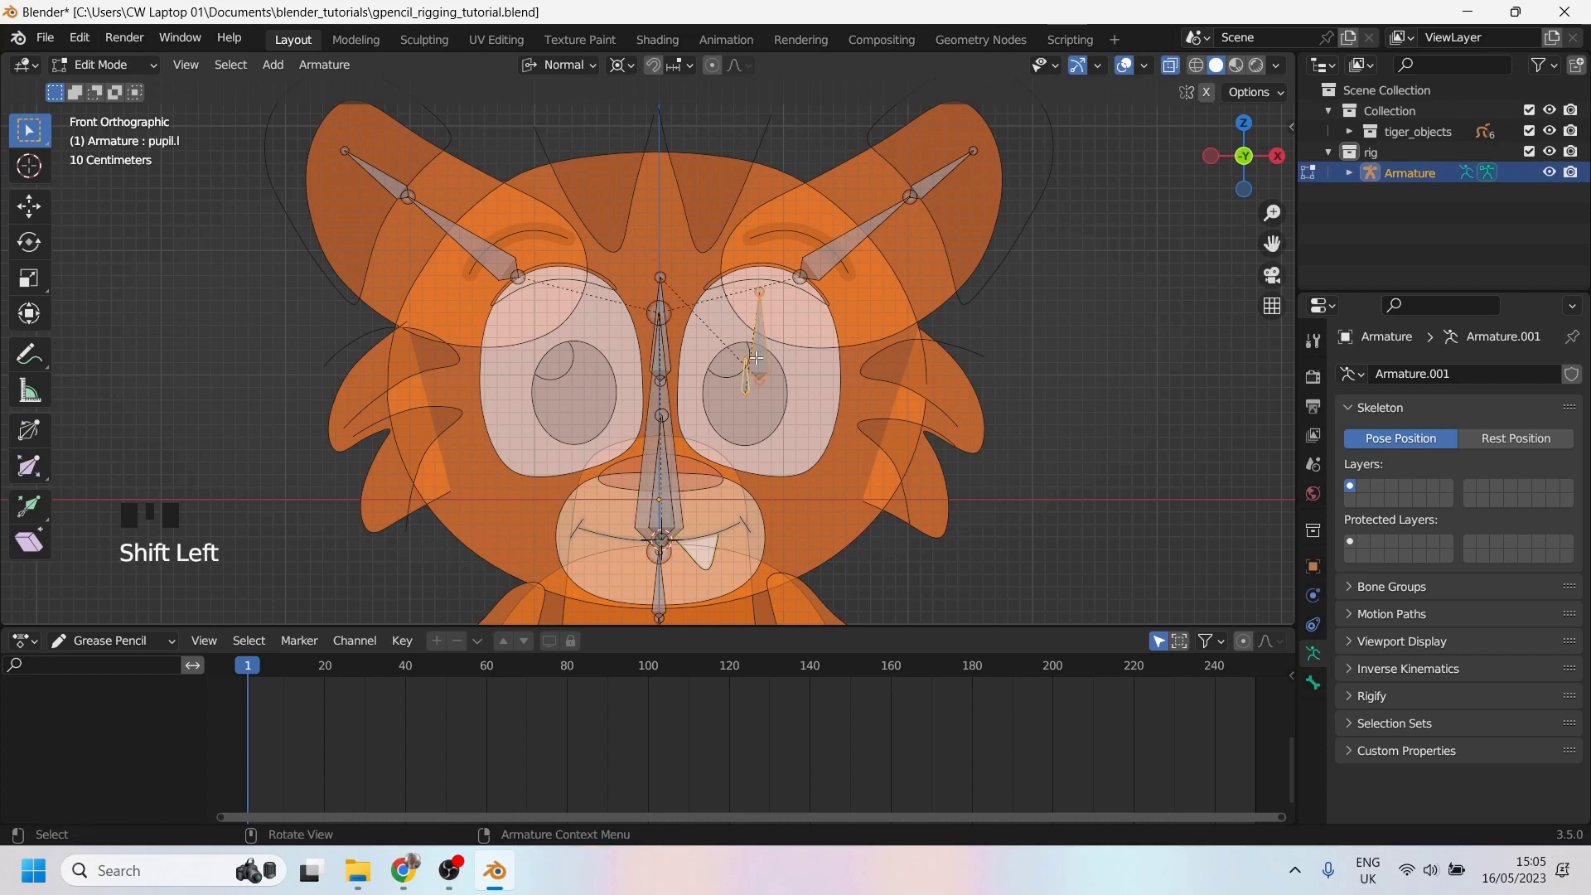
right_click(756, 356)
left_click(757, 356)
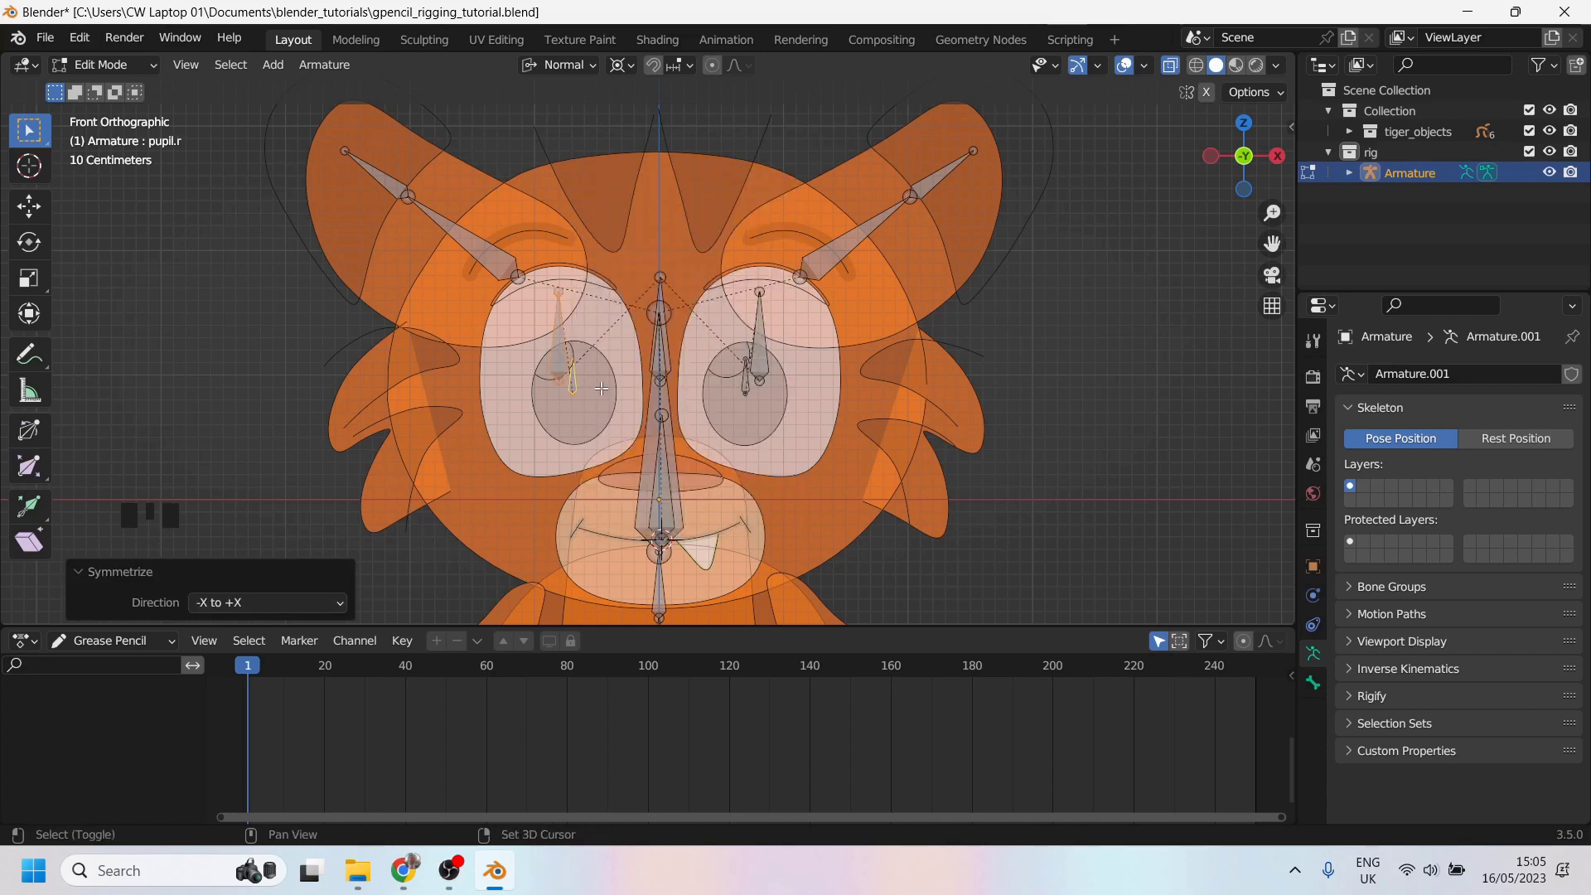
Step: Check the names of the mirrored pupil and eye bones
left_click(578, 380)
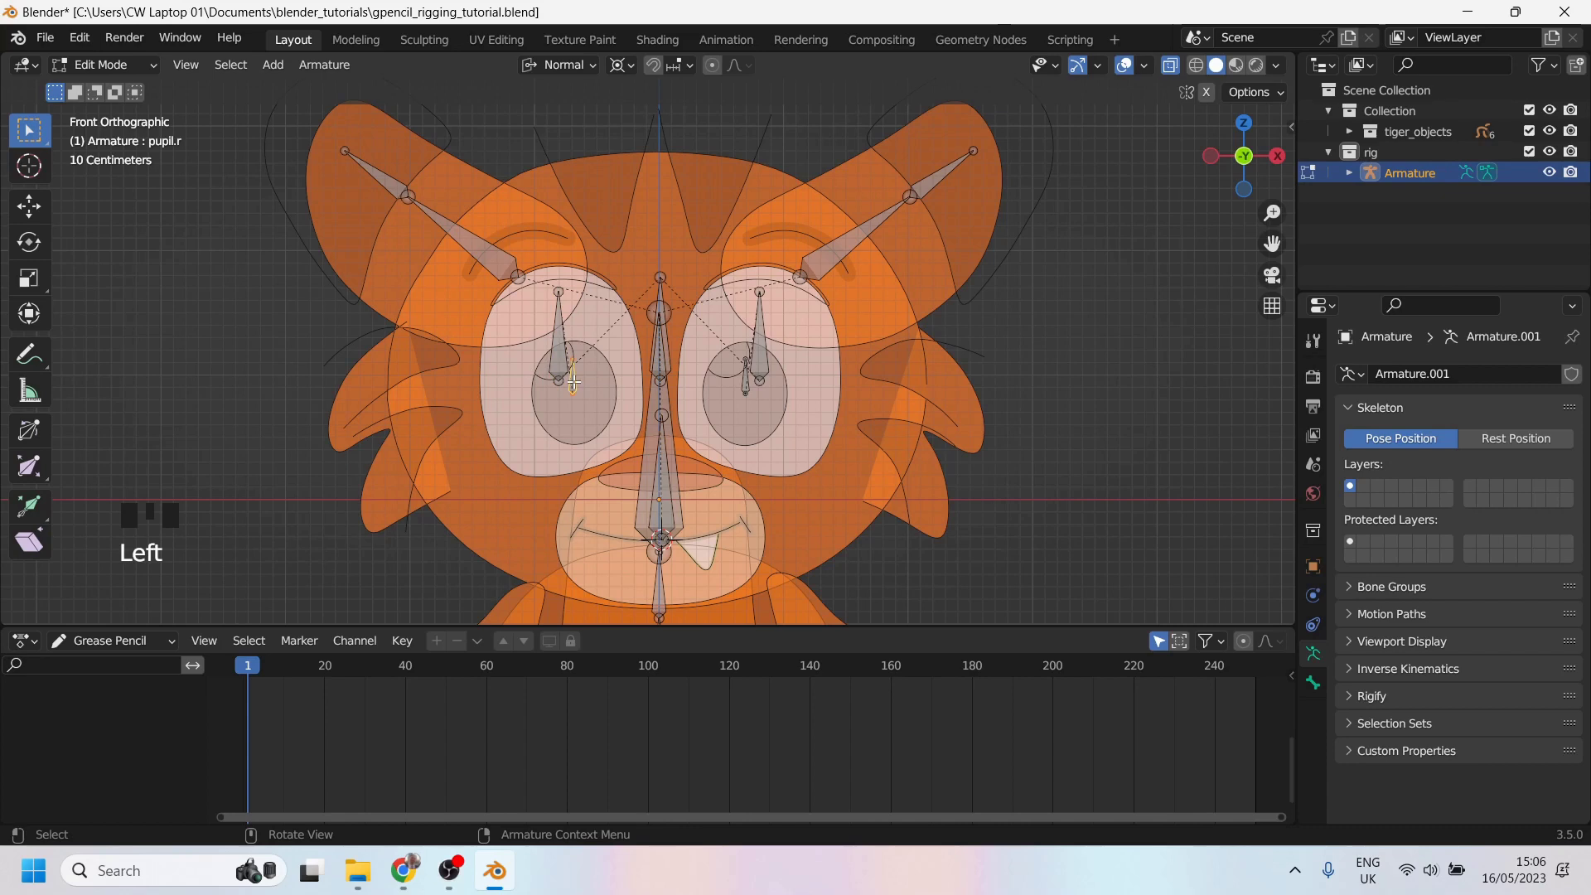
key("F2")
left_click(559, 313)
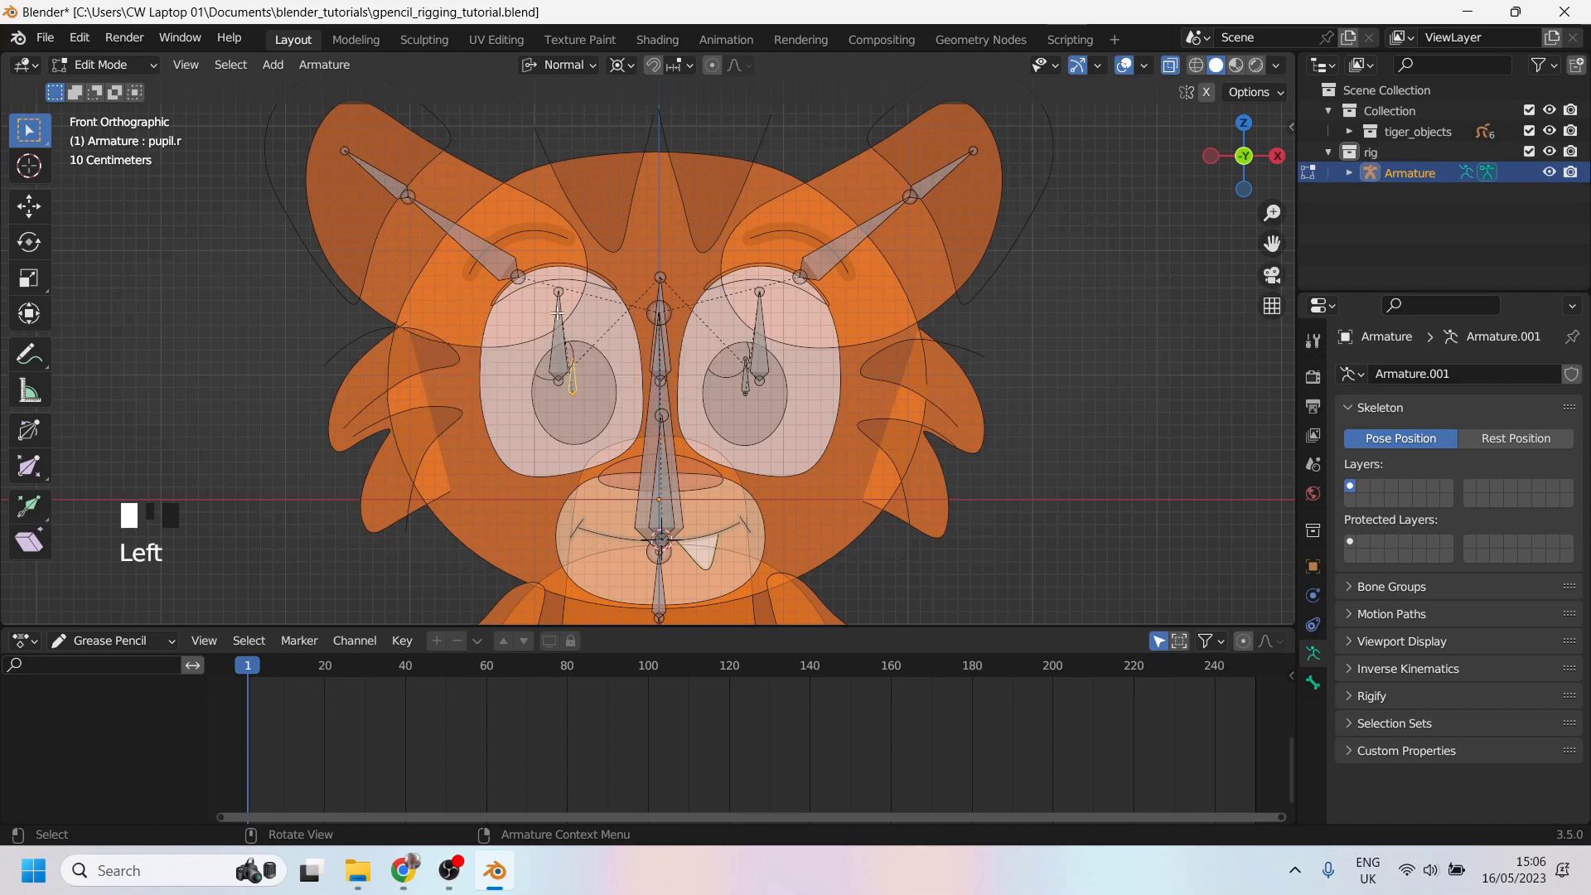
key("F2")
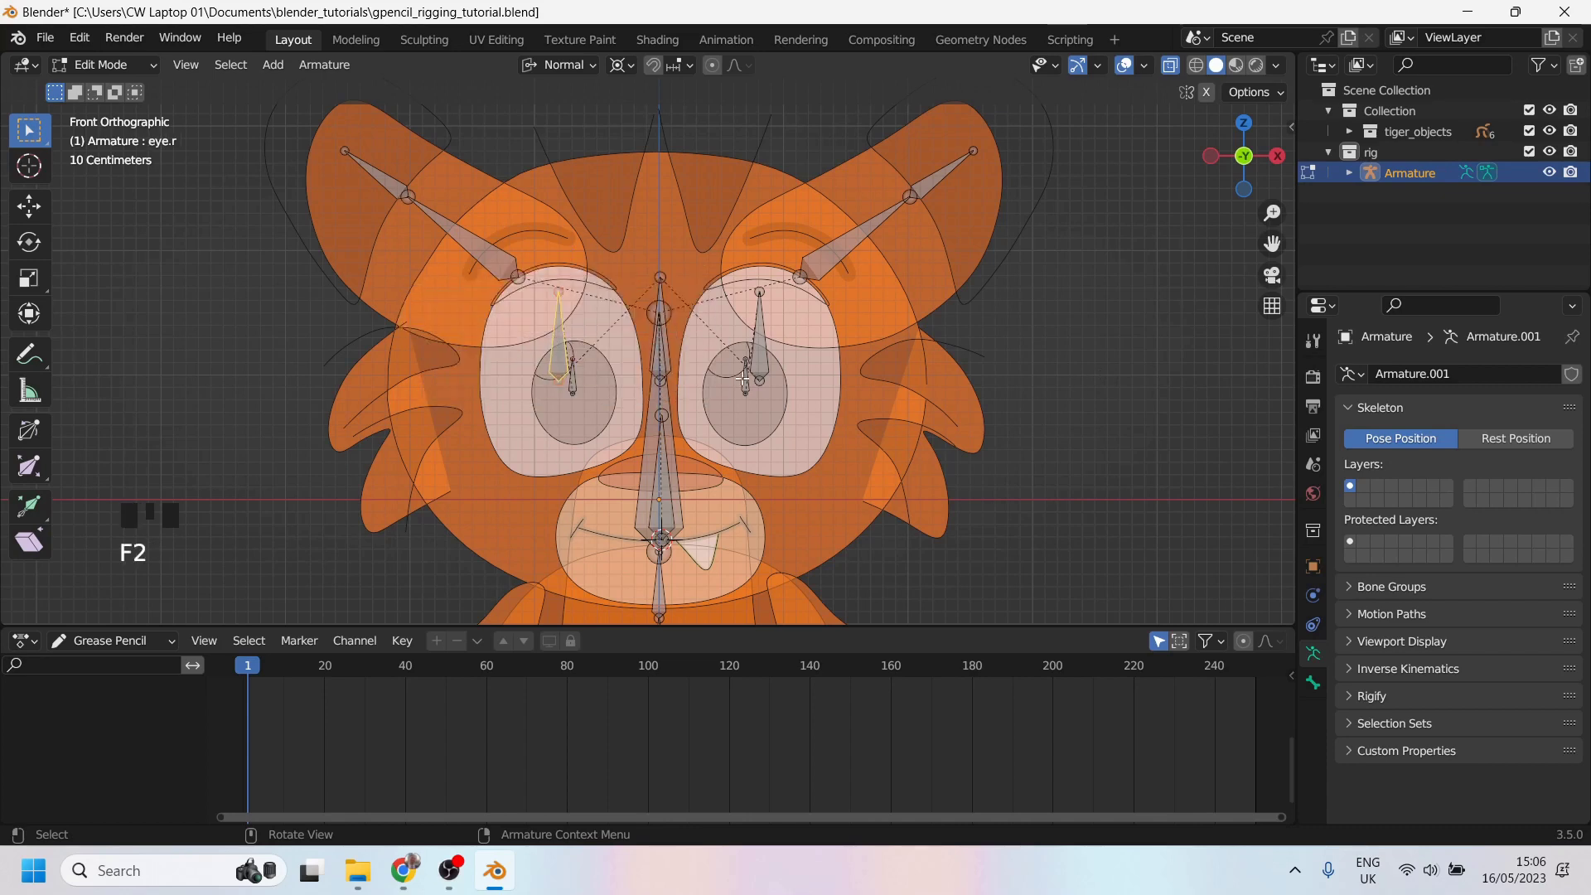
Step: Turn off X-ray display in the viewport
scroll(743, 378, "down", 2)
scroll(743, 378, "up", 3)
middle_click_drag(743, 378, 777, 373, "shift")
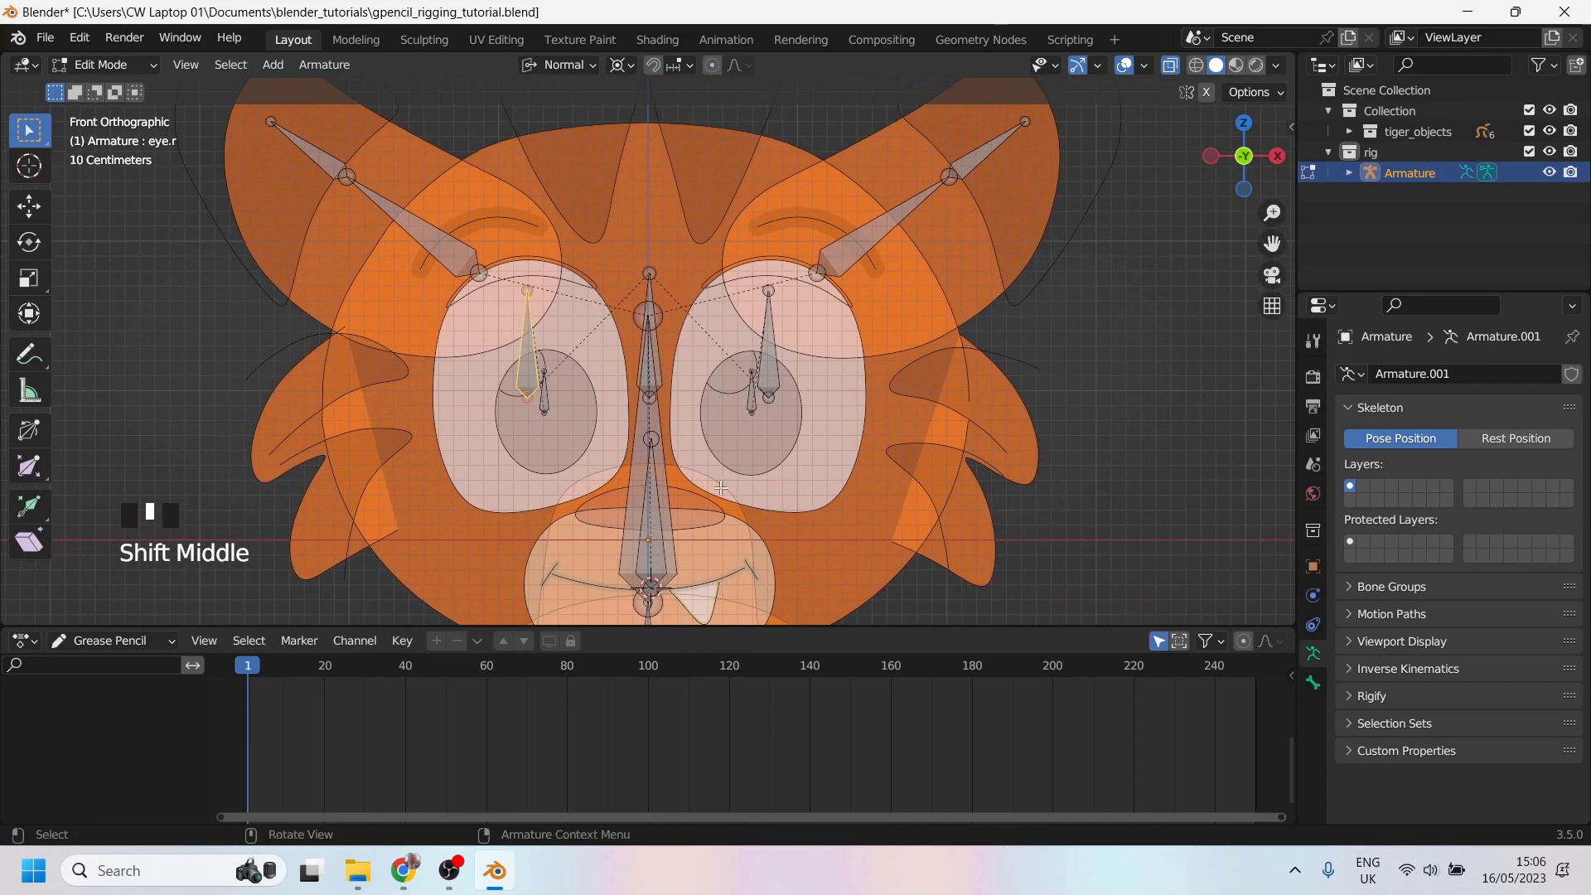
scroll(687, 432, "up", 2)
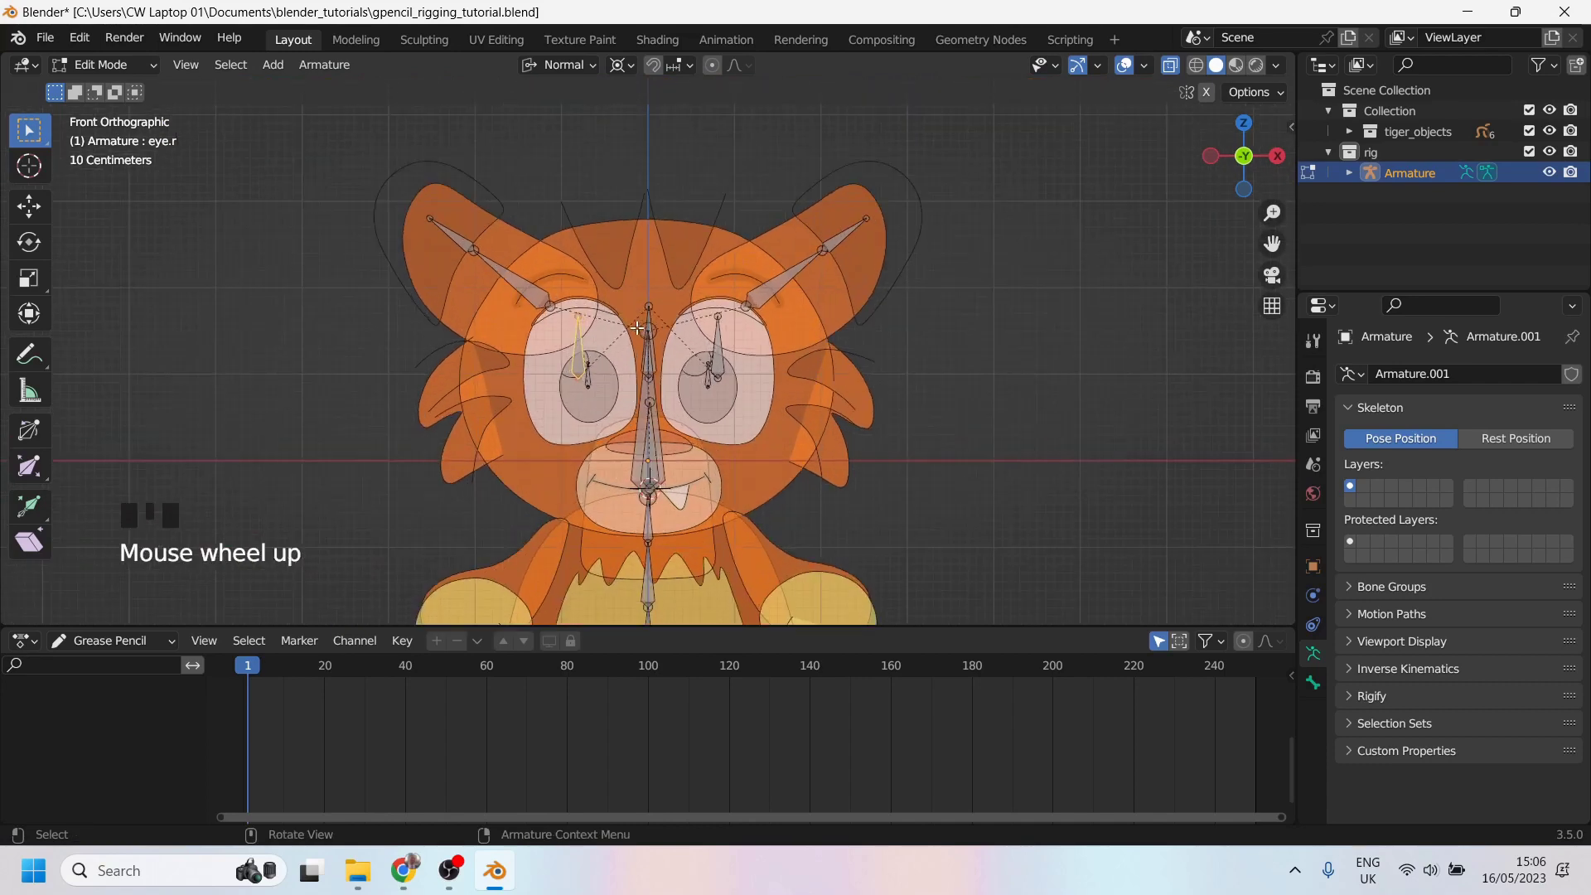
scroll(728, 383, "up", 2)
scroll(294, 182, "down", 2)
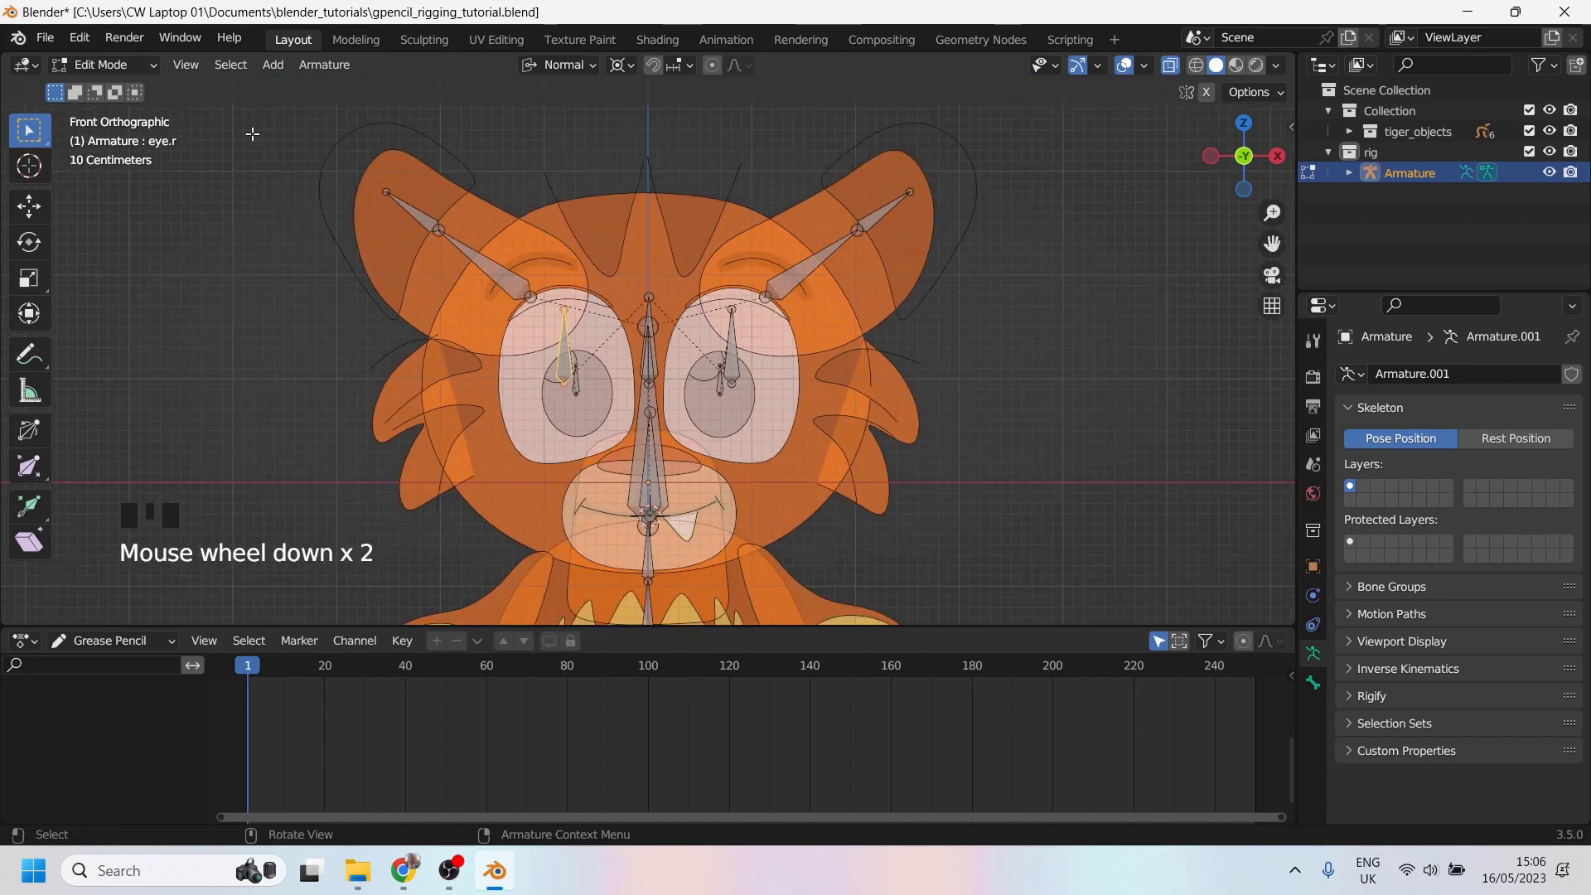
left_click(1169, 66)
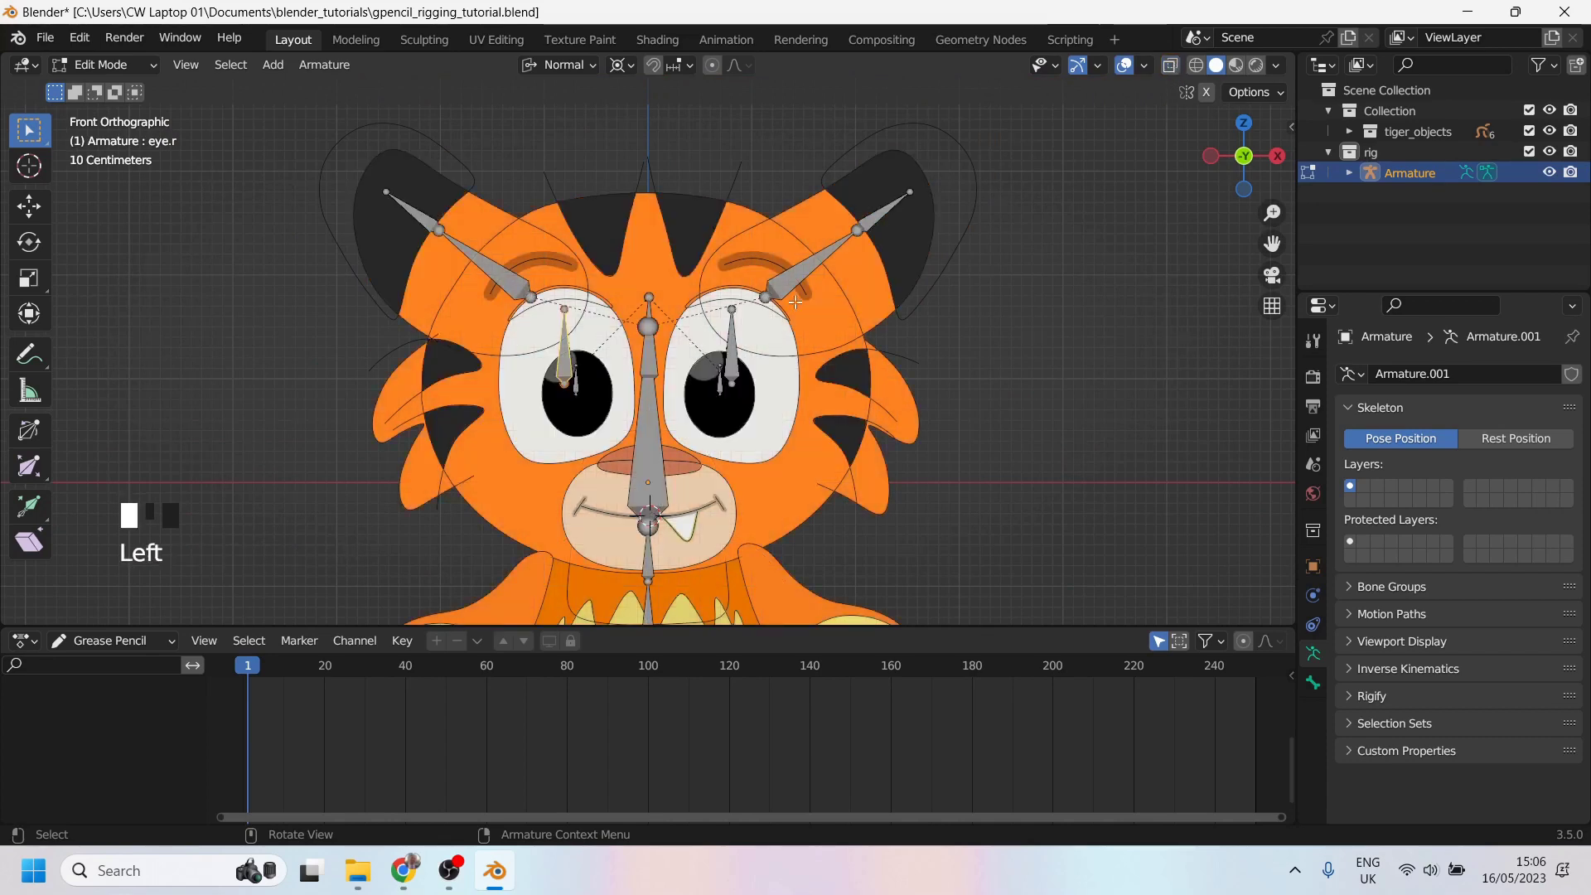
Step: Leave armature editing, select the head grease pencil object and enter its Edit Mode
scroll(708, 364, "up", 1)
middle_click_drag(707, 364, 726, 343, "shift")
scroll(699, 259, "down", 1)
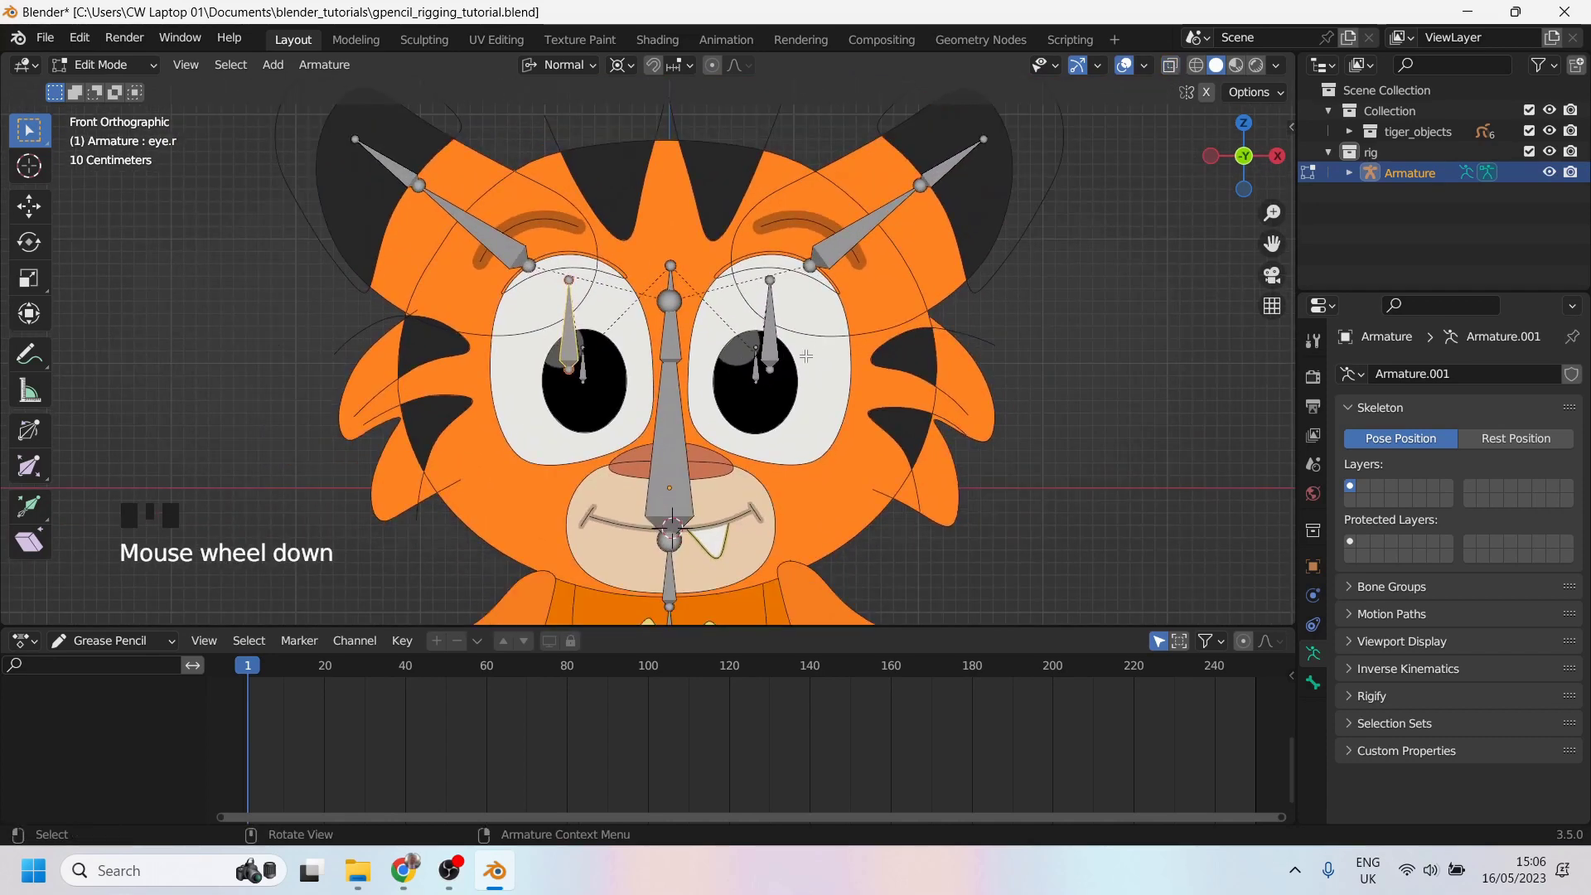
scroll(700, 259, "up", 1)
double_click(650, 346)
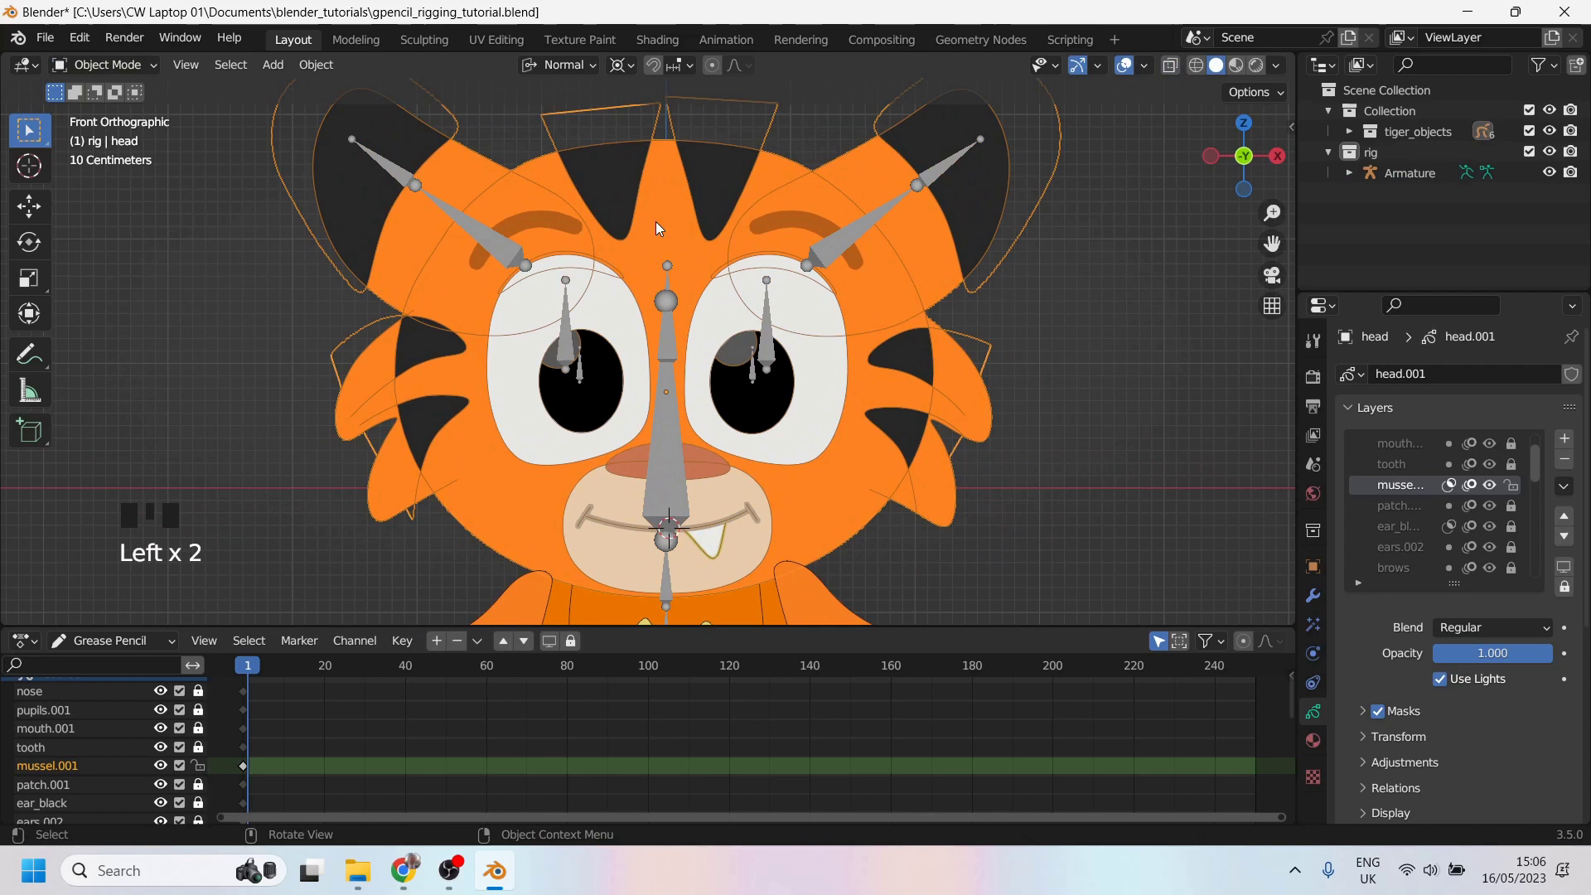
scroll(671, 320, "down", 2)
scroll(700, 352, "up", 1)
key("Tab")
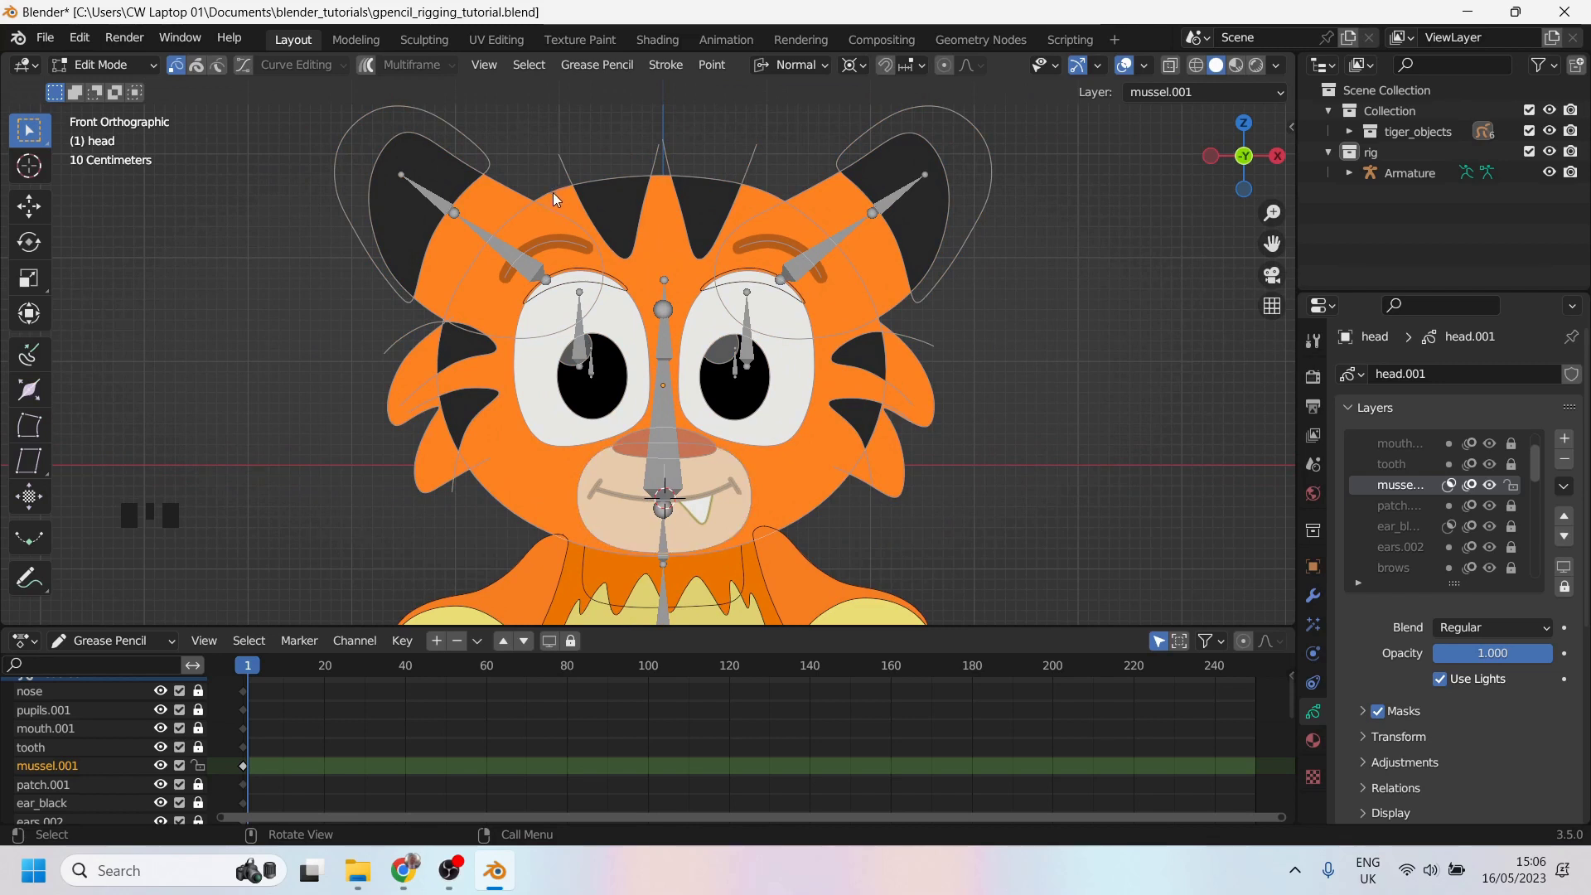
Step: Make the head's nose, pupils.001, mouth.001 and tooth layers active in turn to compare their locks, ending on mouth.001
left_click(64, 728)
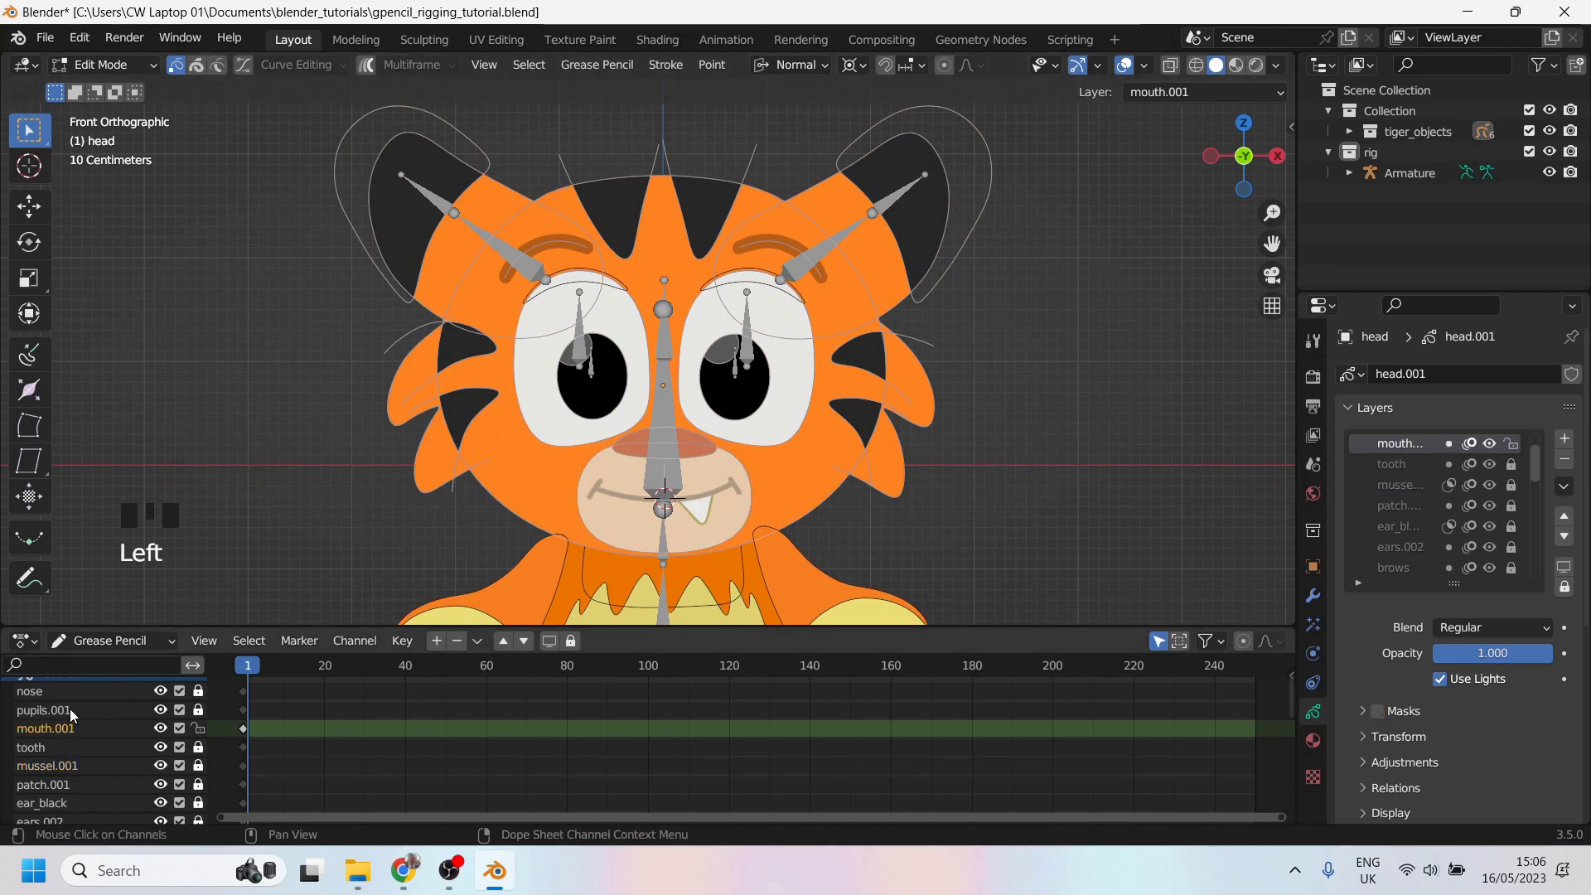
left_click(69, 709)
left_click(63, 730)
left_click(60, 748)
left_click(78, 727)
left_click(78, 710)
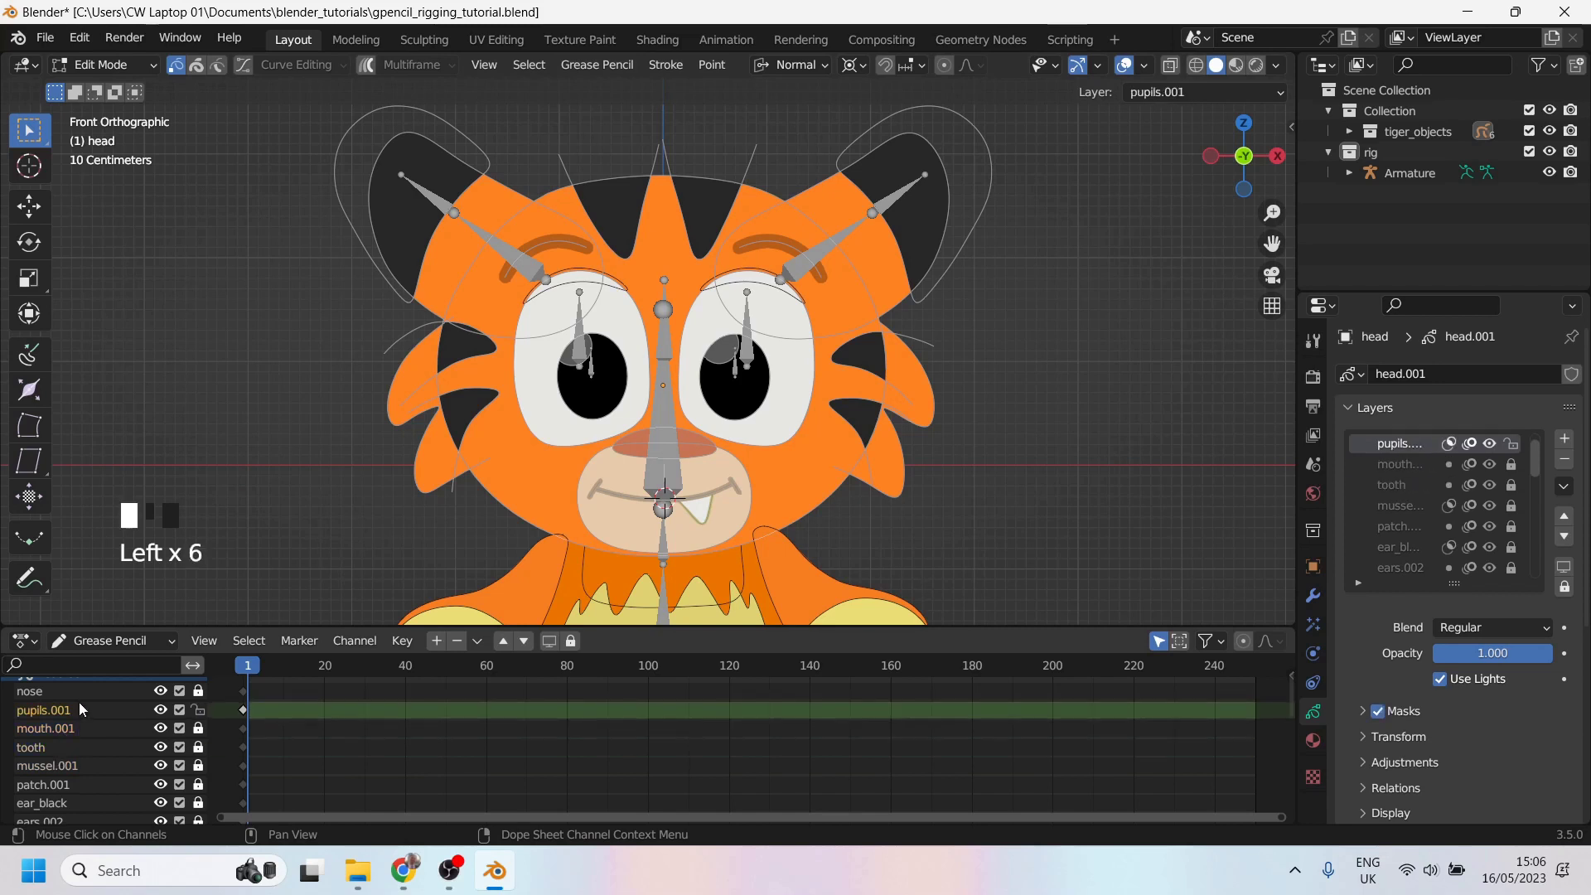
left_click(45, 692)
left_click(49, 710)
left_click(51, 729)
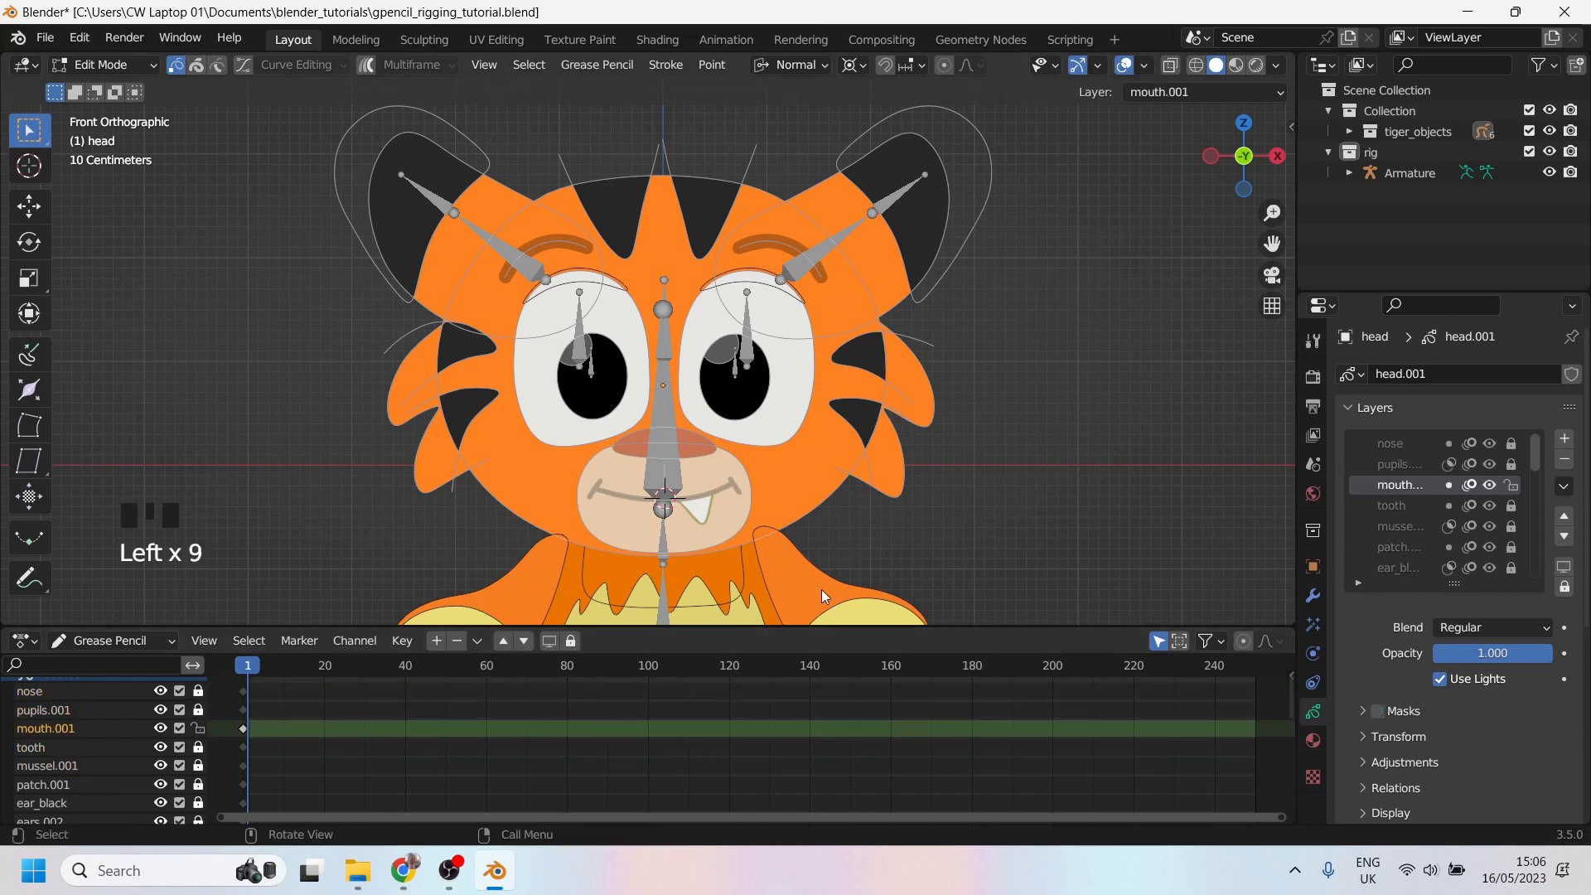
Step: Turn off Autolock Inactive Layers for the head object, leaving all its layers unlocked
left_click(1565, 486)
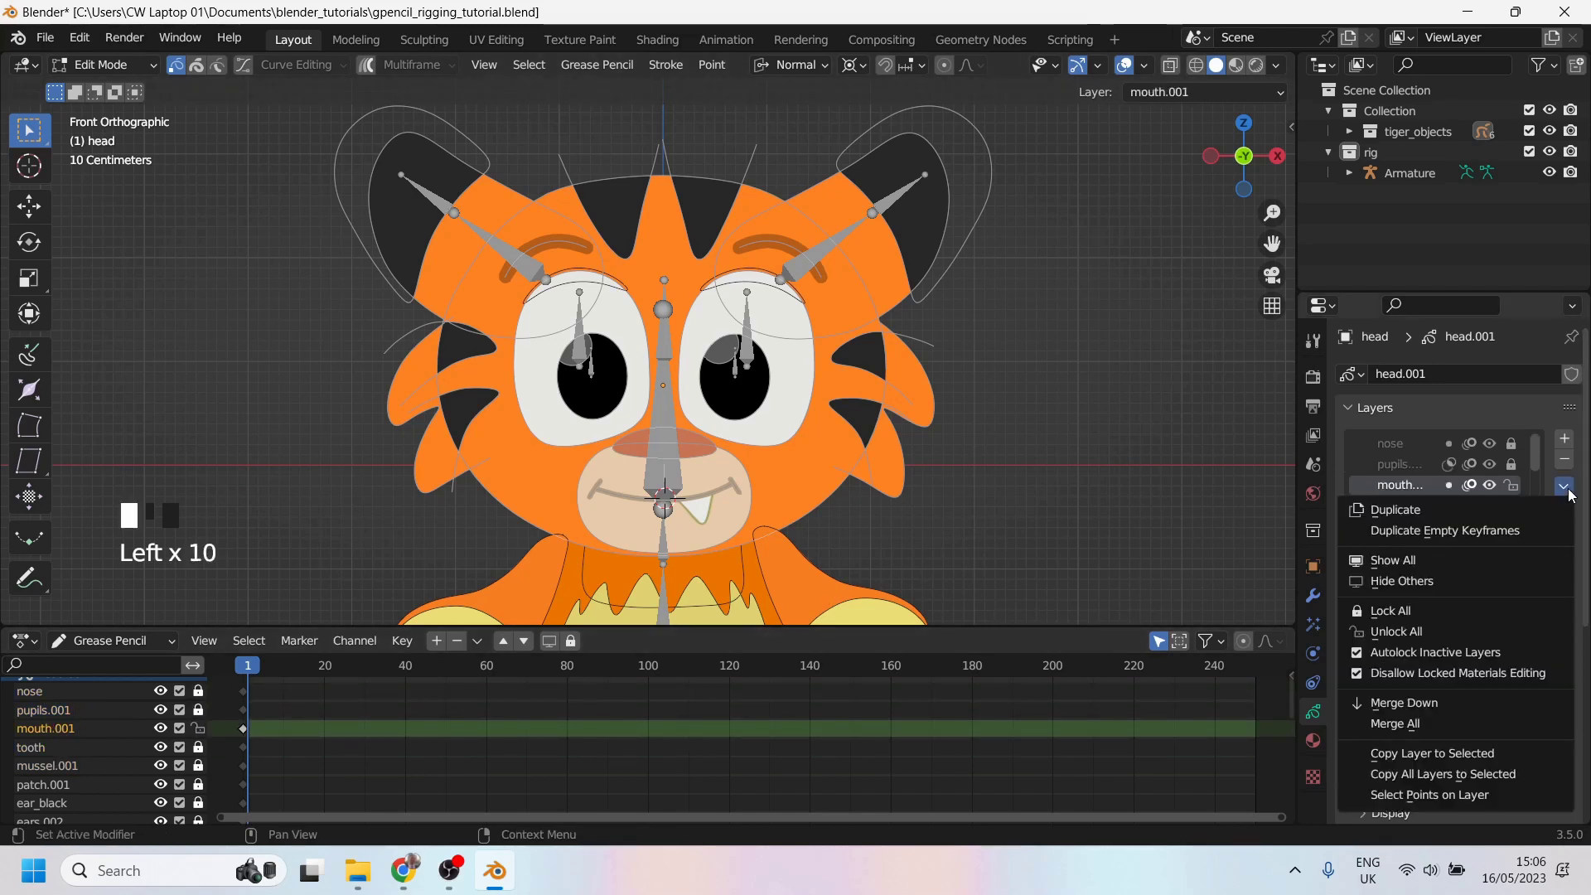
left_click(1422, 654)
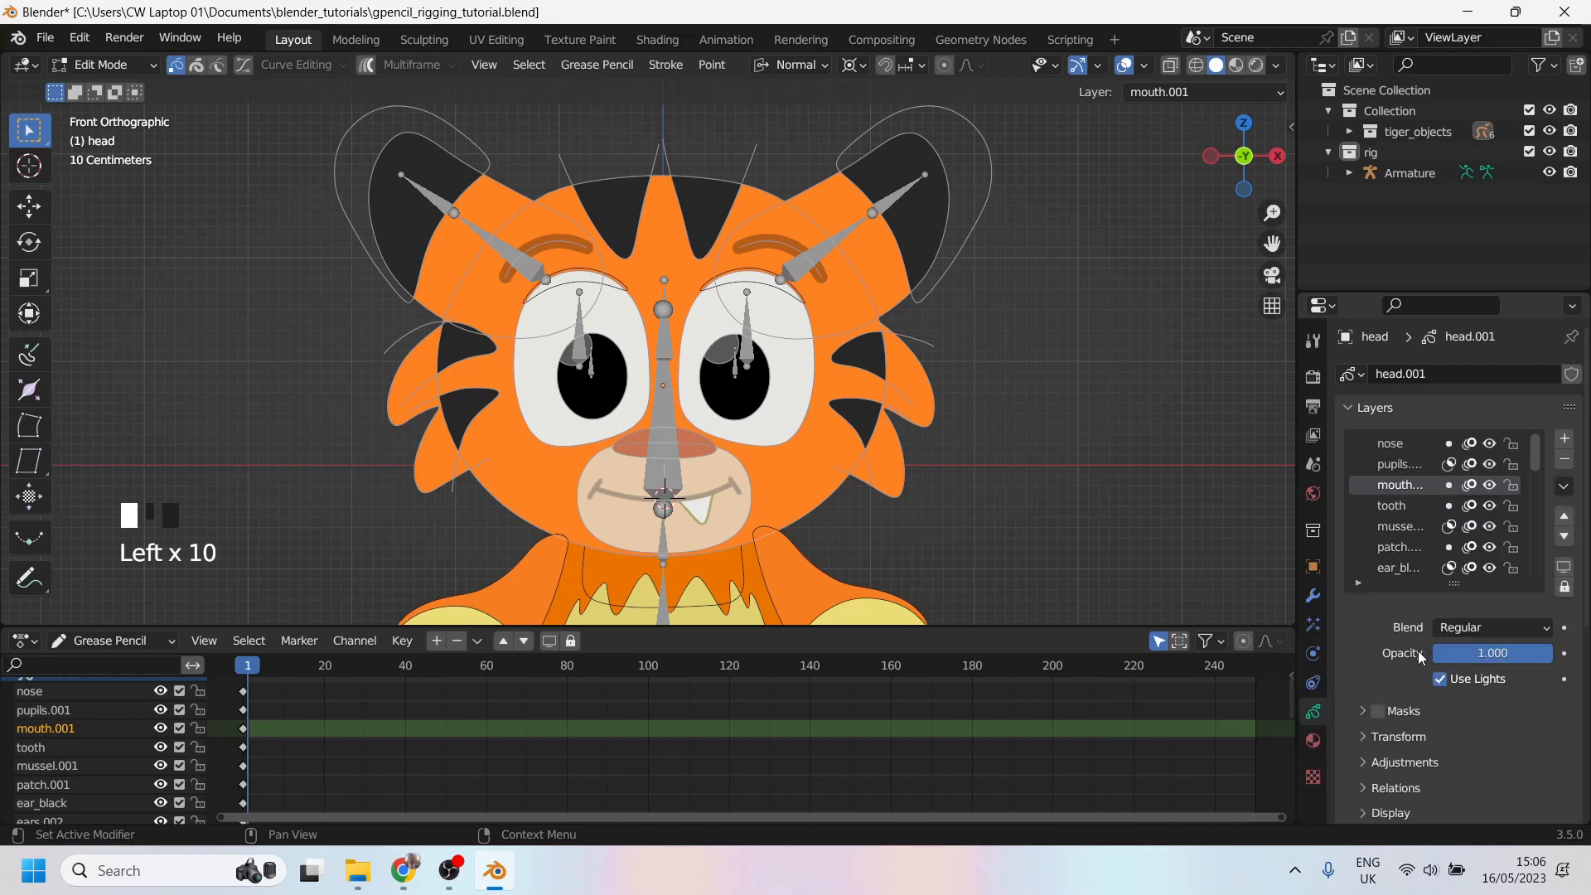
left_click(1564, 586)
left_click(1565, 587)
left_click(1565, 587)
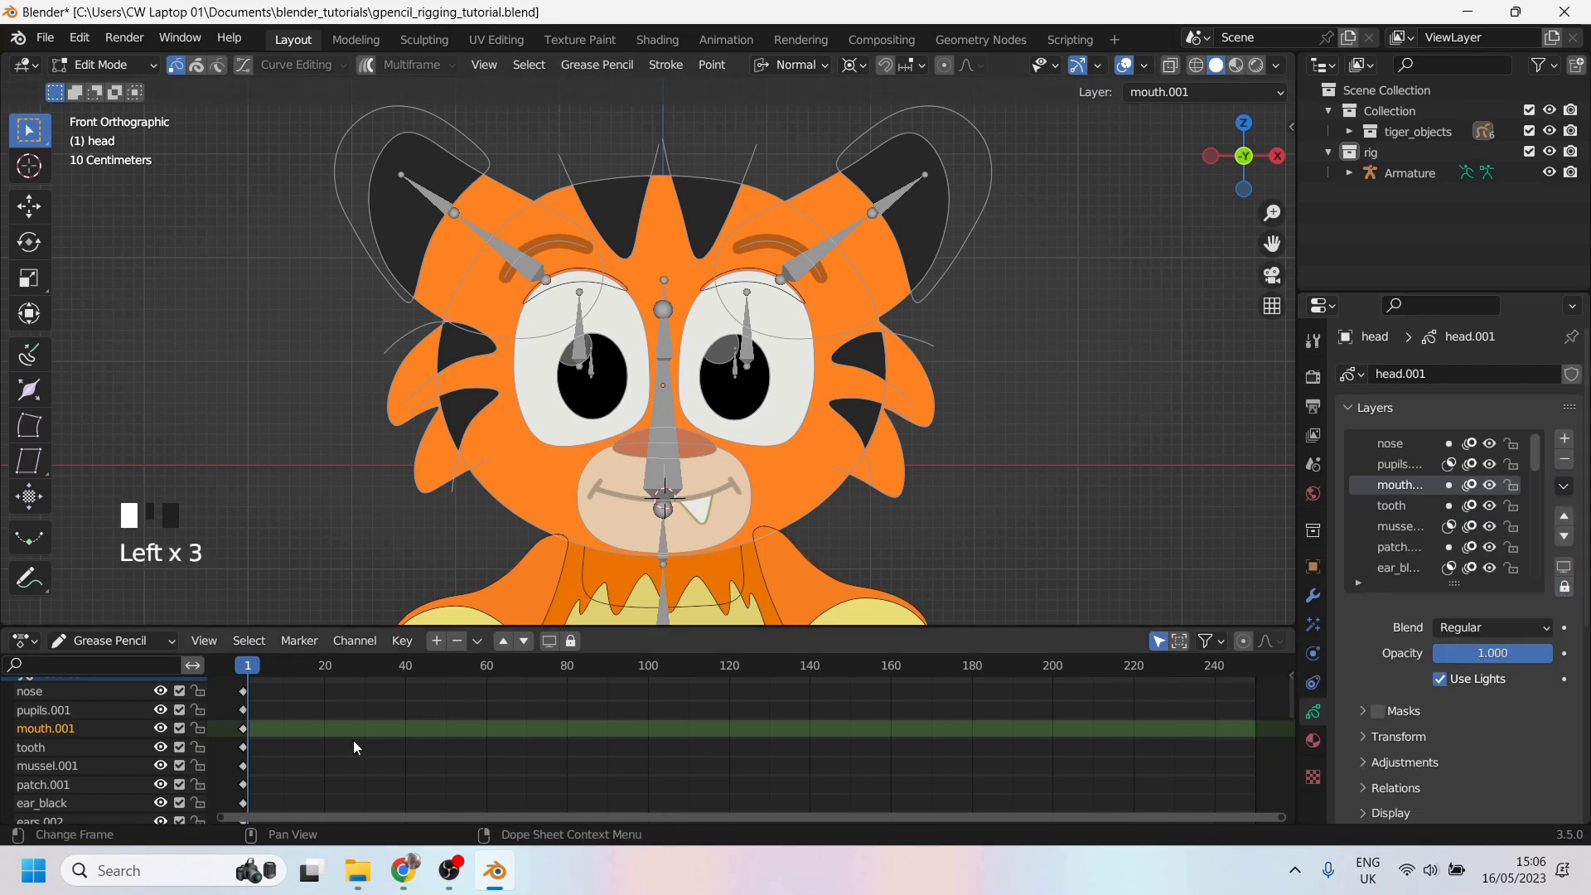
Step: Add a vertex group named head and assign every point of the head outline stroke to it
left_click(548, 195)
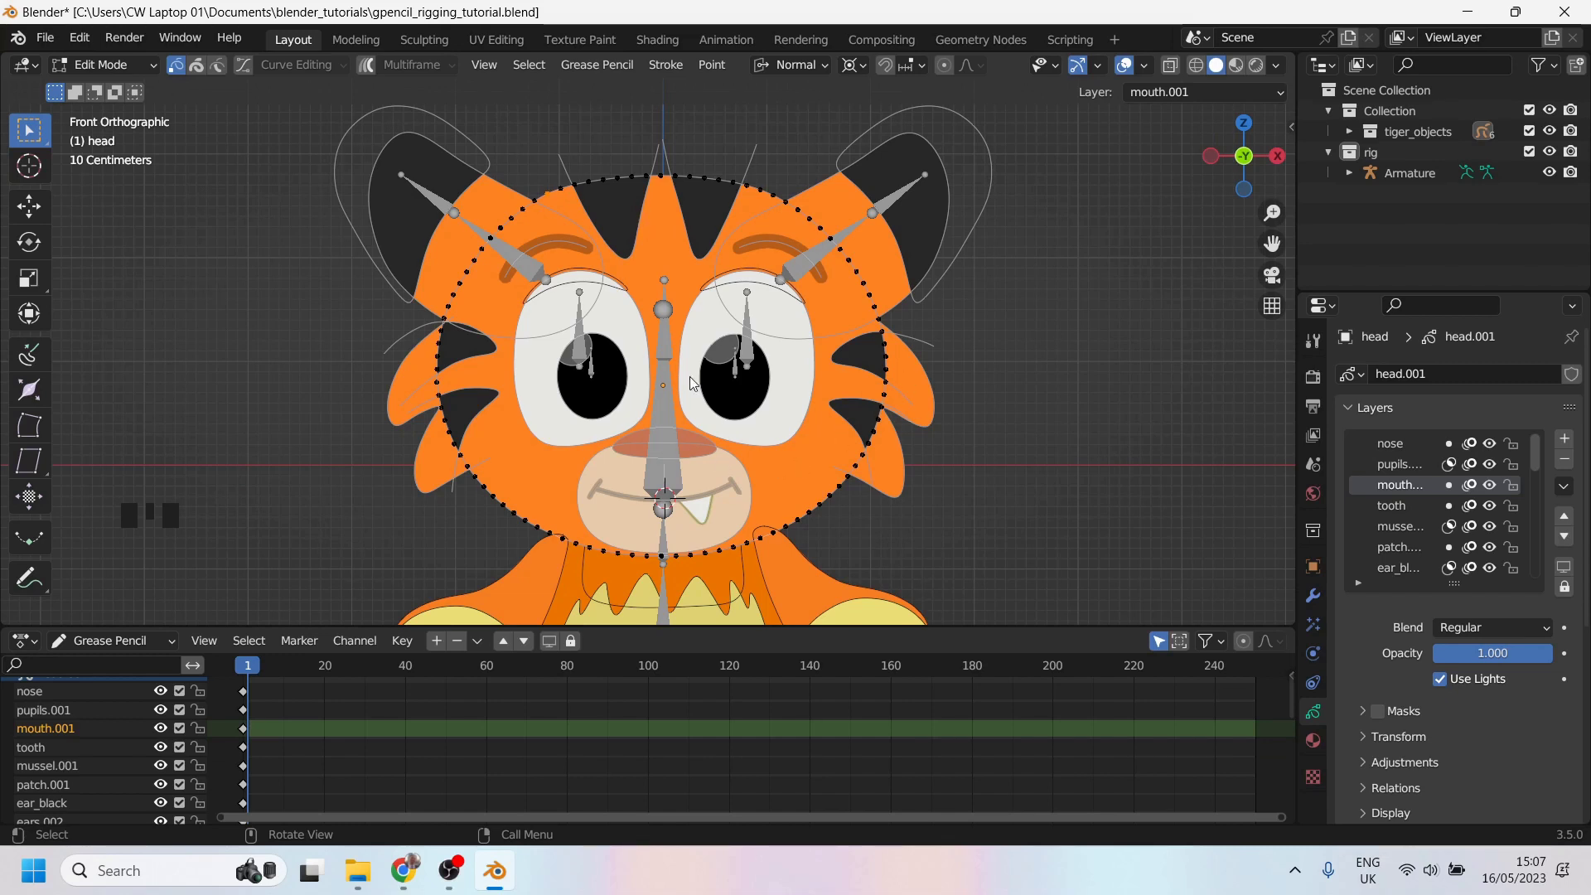
key("l")
left_click(1351, 406)
left_click(1346, 433)
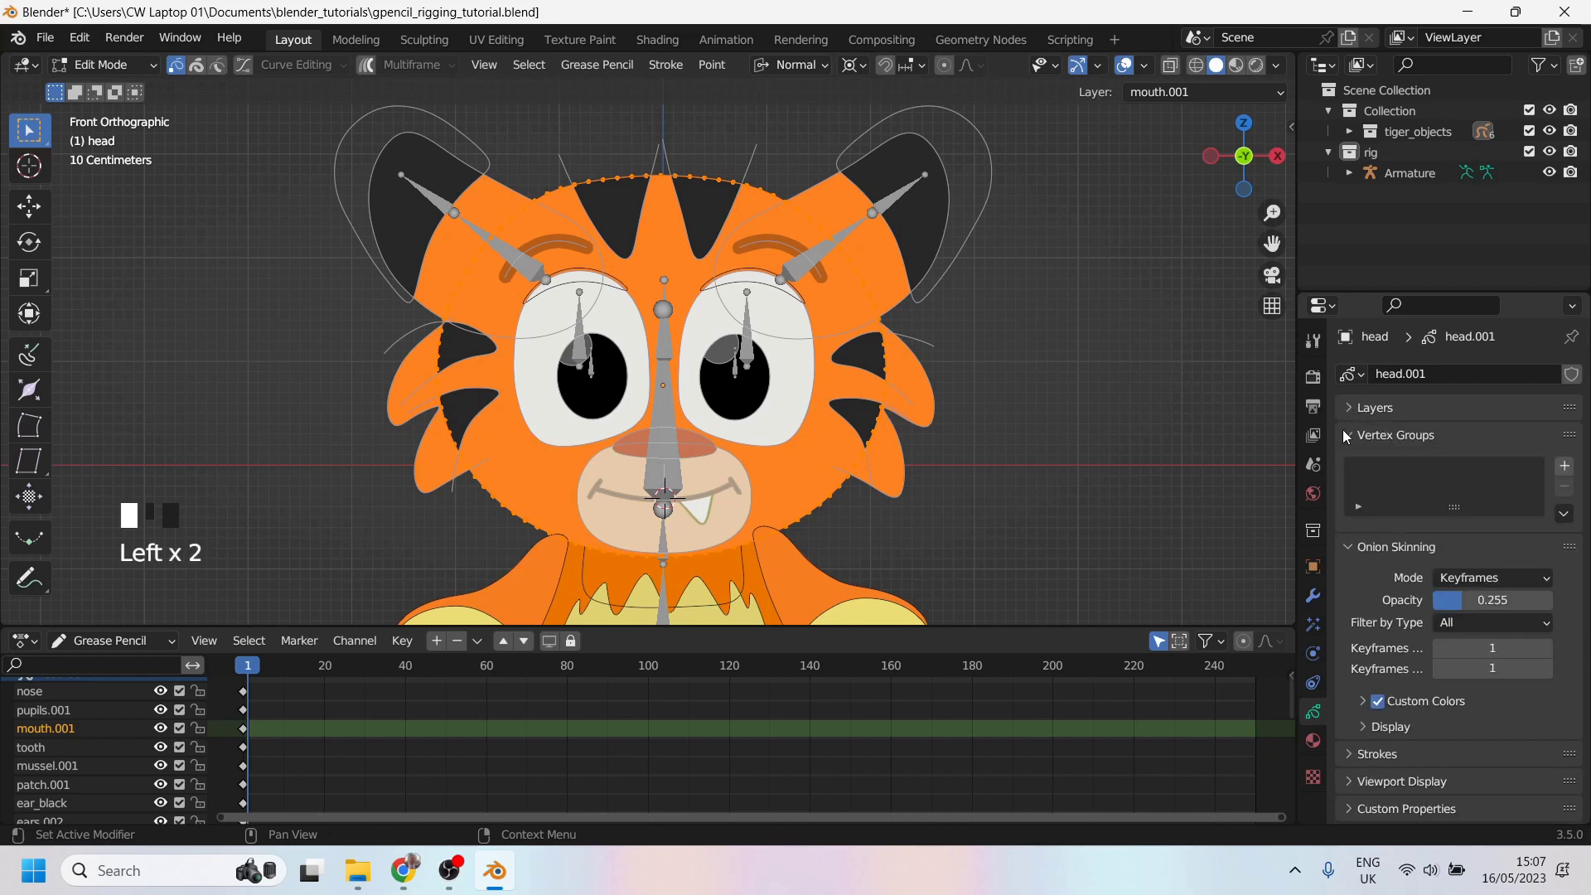
left_click(1564, 466)
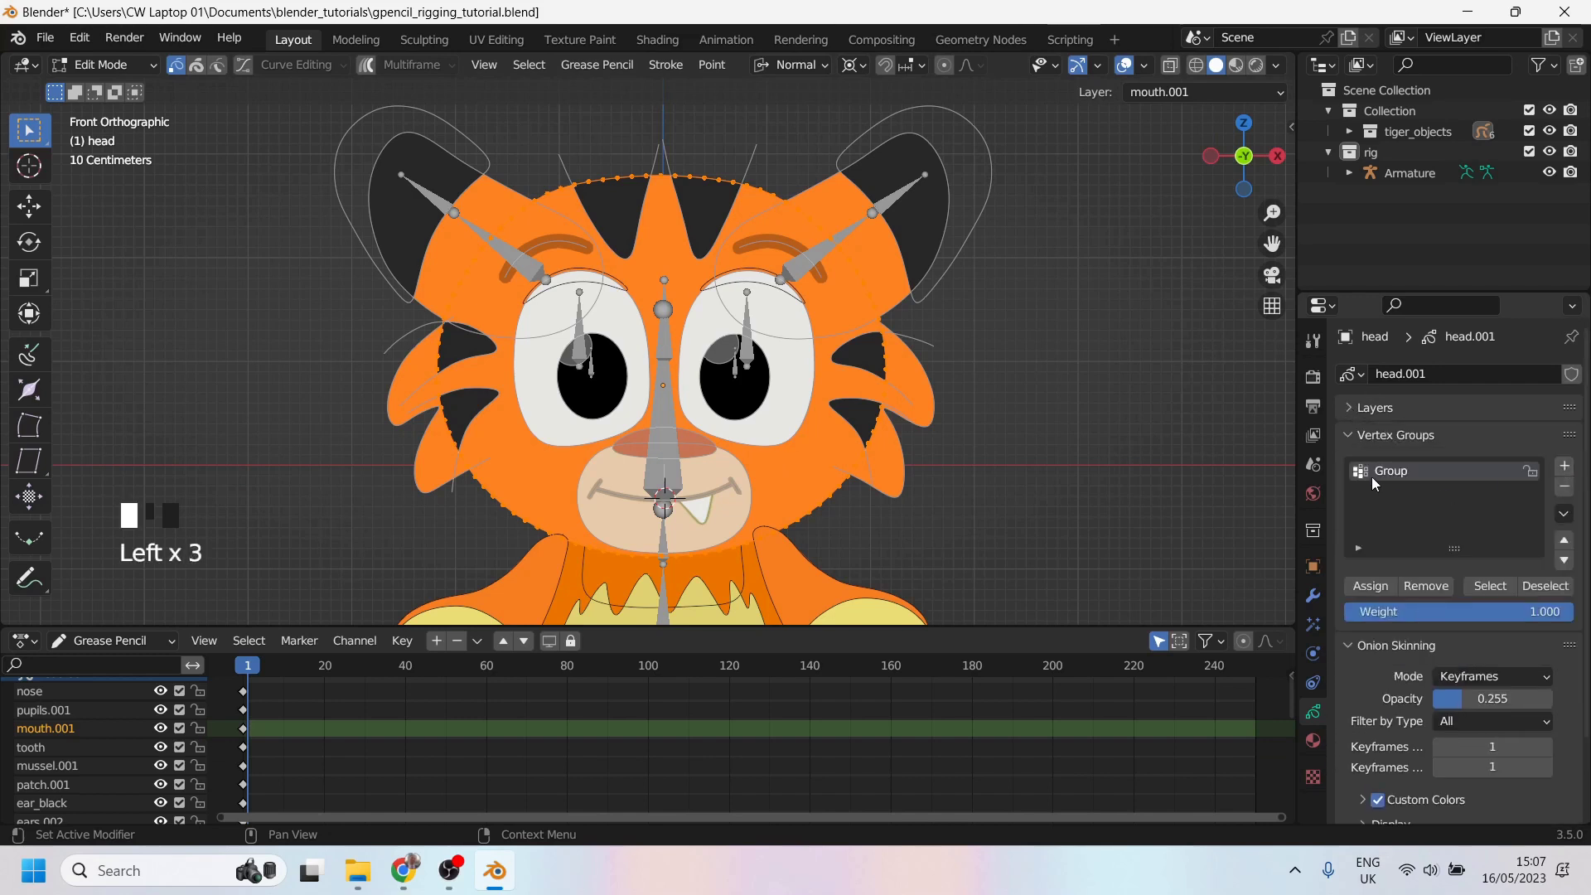
double_click(1391, 469)
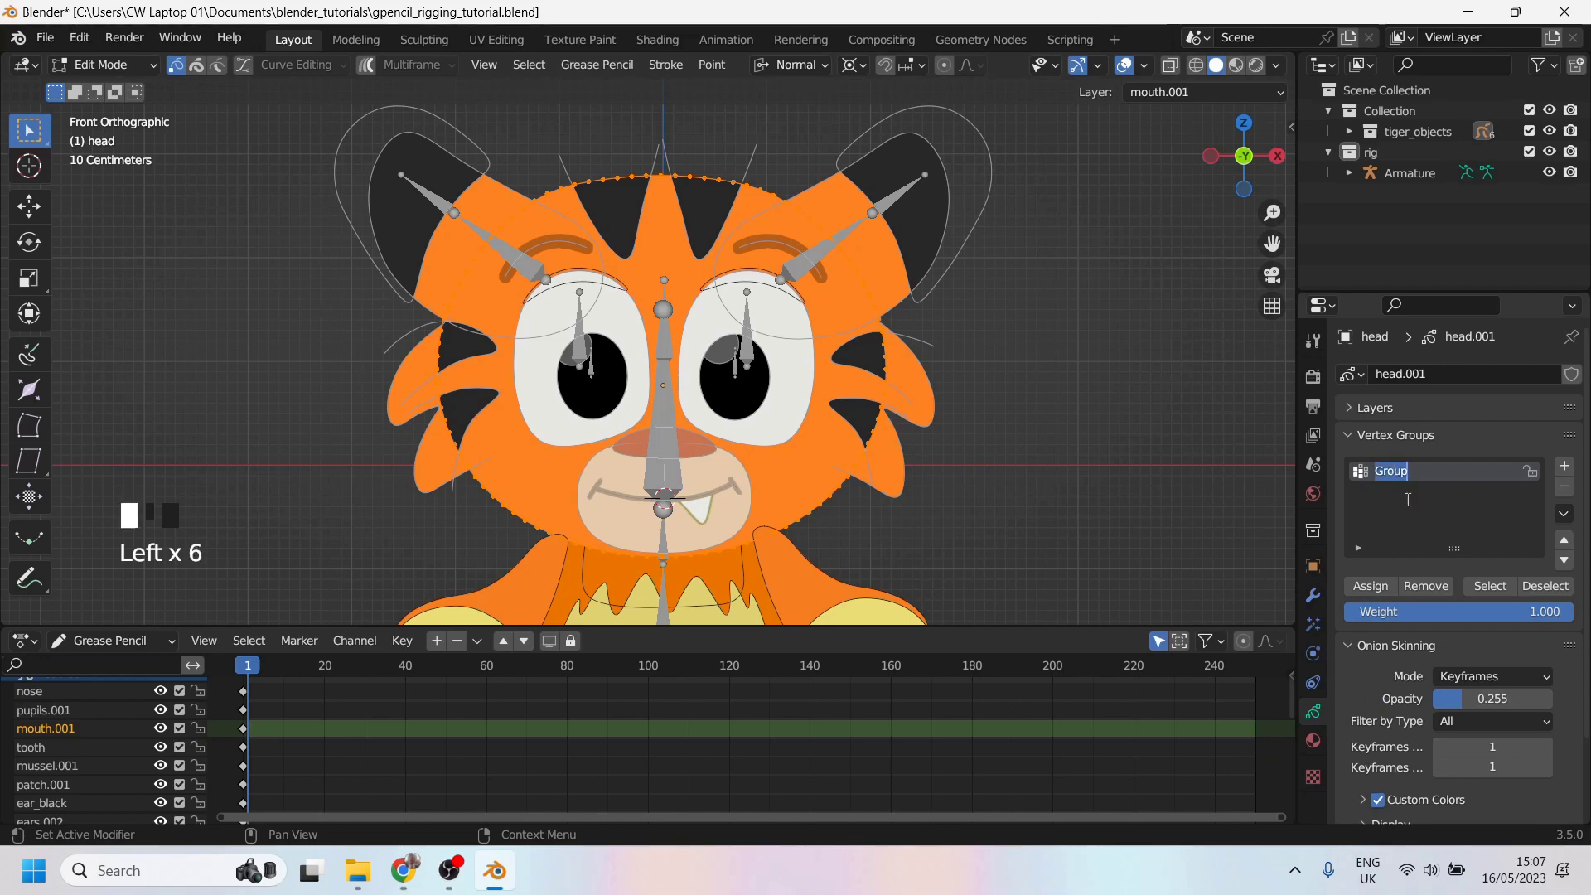
type("head")
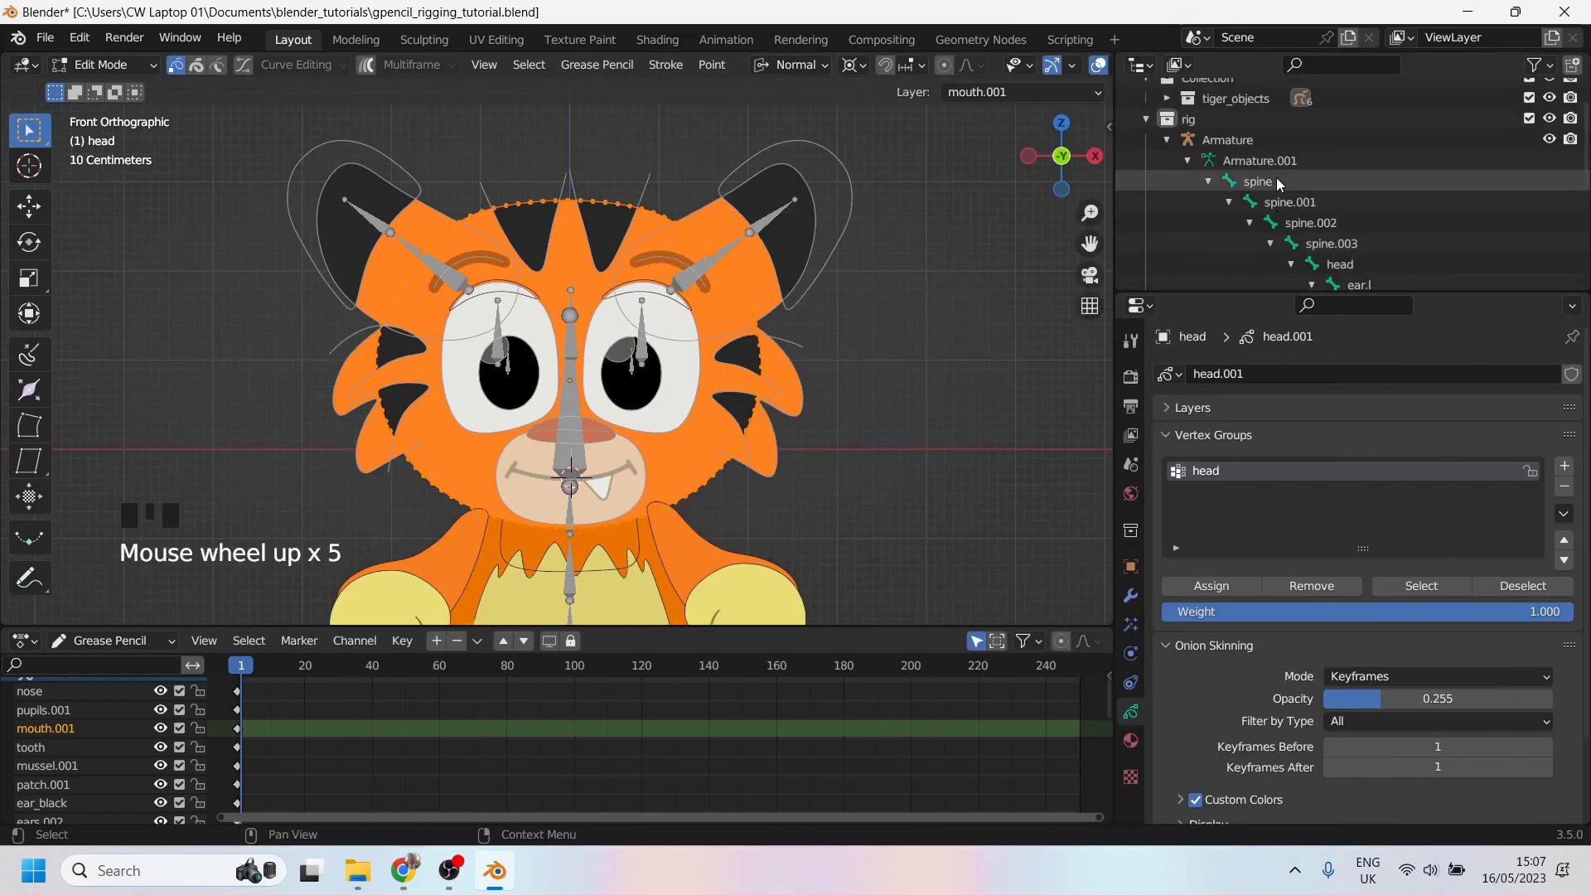
scroll(1277, 177, "down", 2)
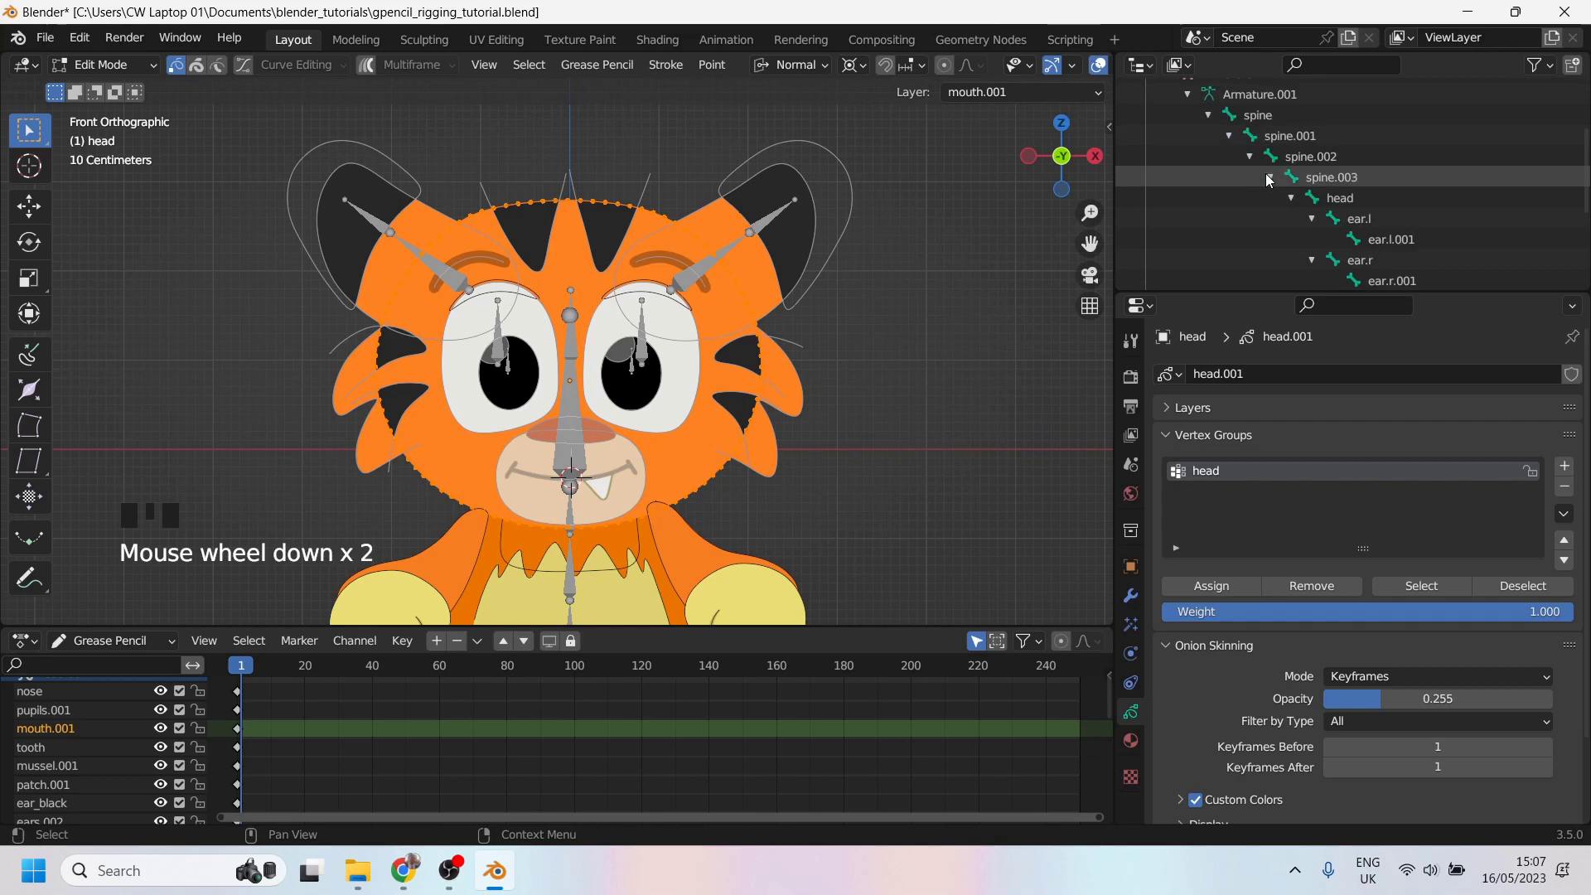
left_click(1223, 590)
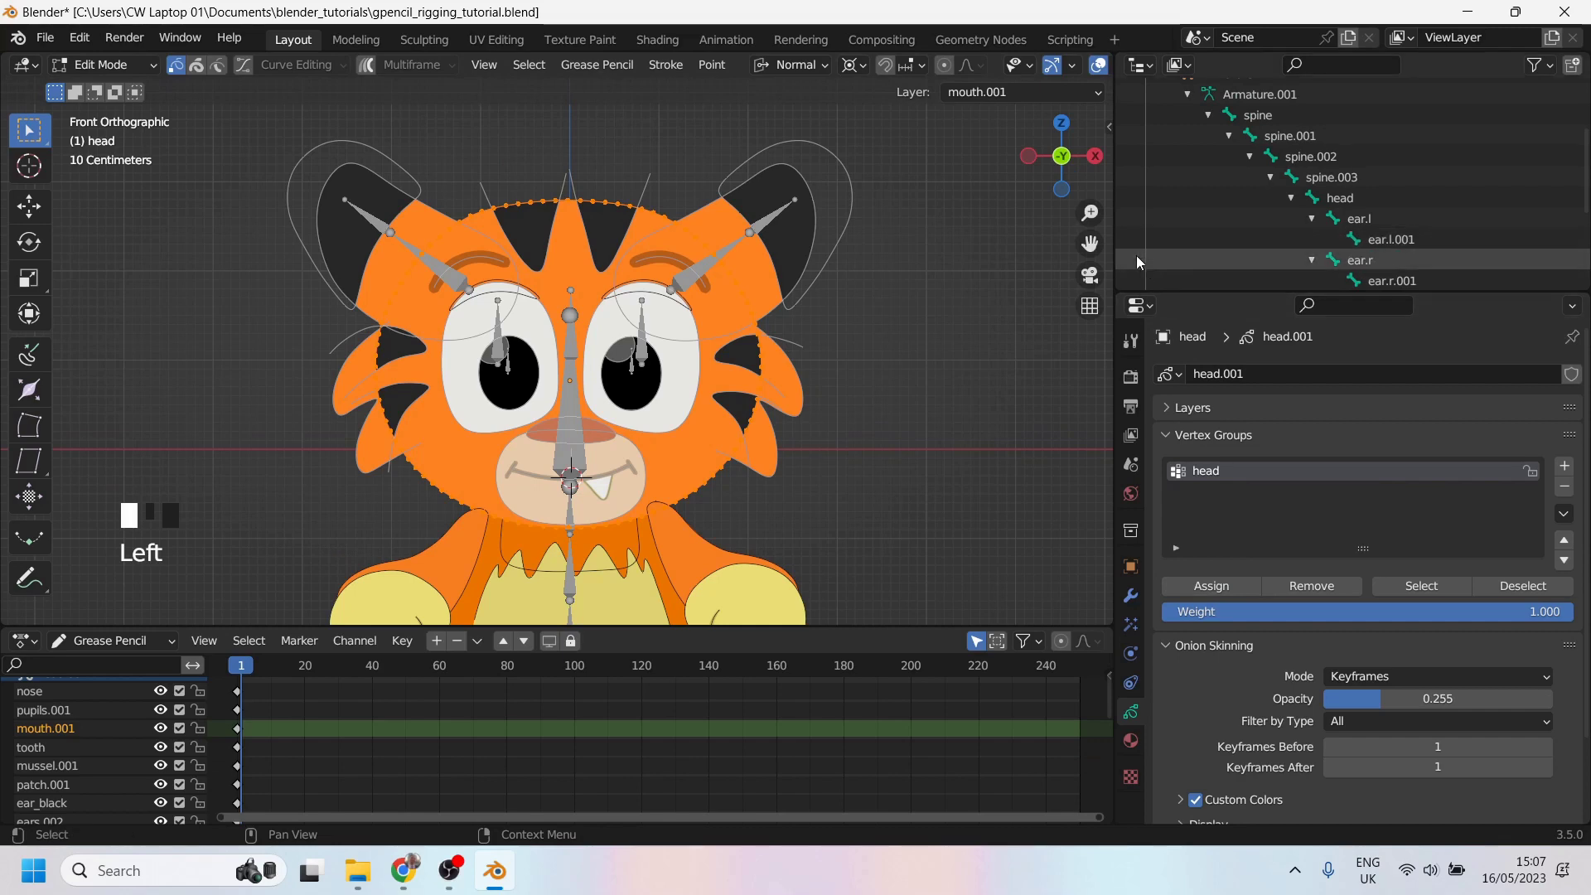
Step: Return to Object Mode, put the armature in Pose Mode and try moving its head bone
left_click(96, 68)
left_click(103, 88)
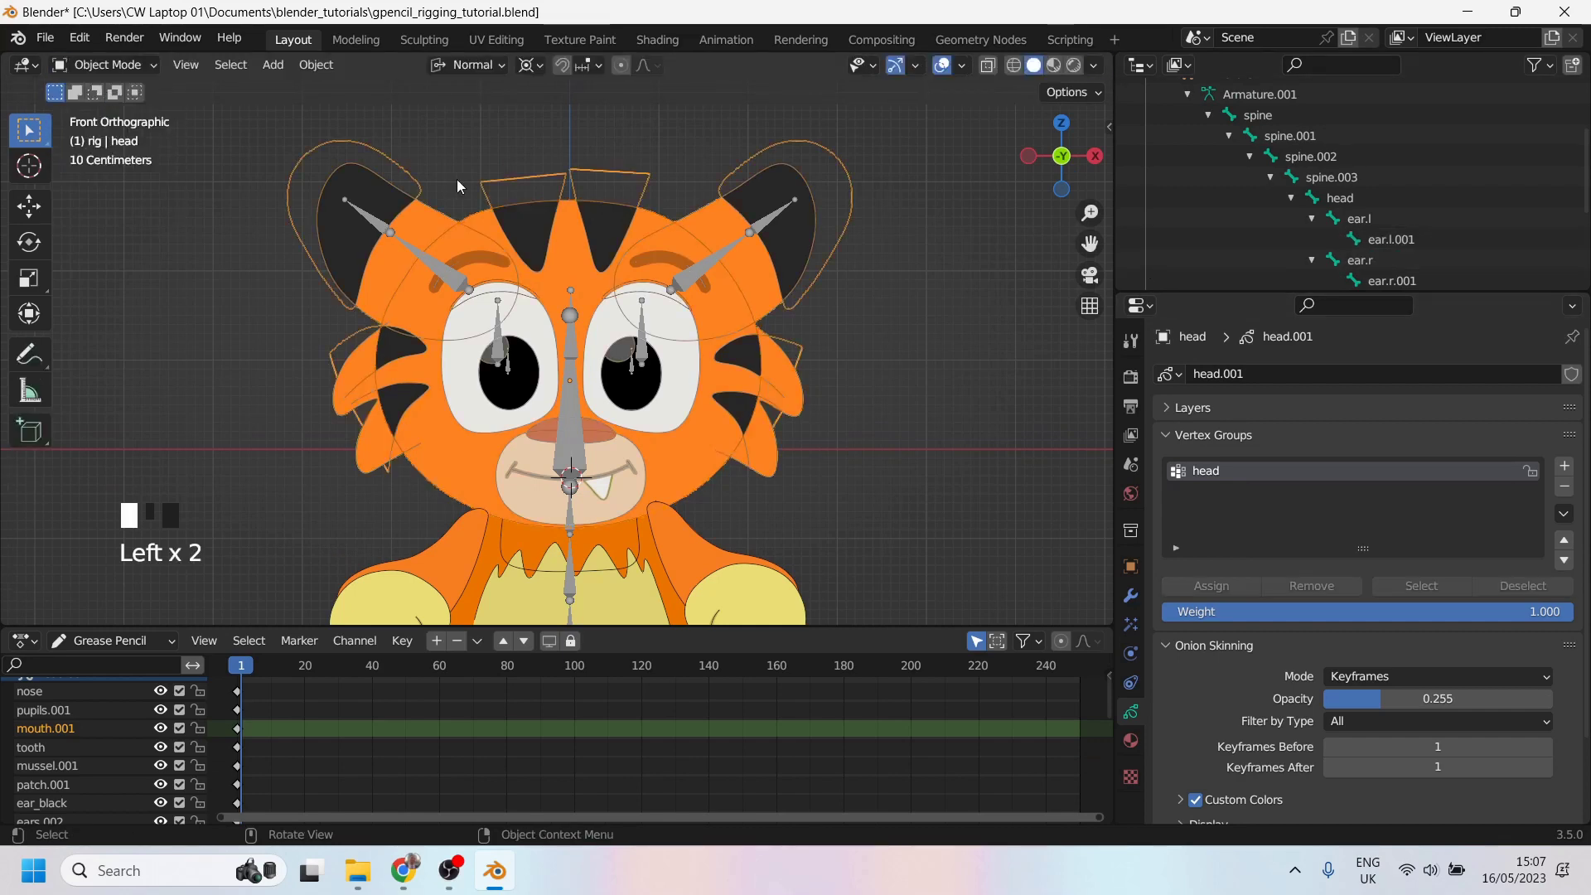
left_click(581, 443)
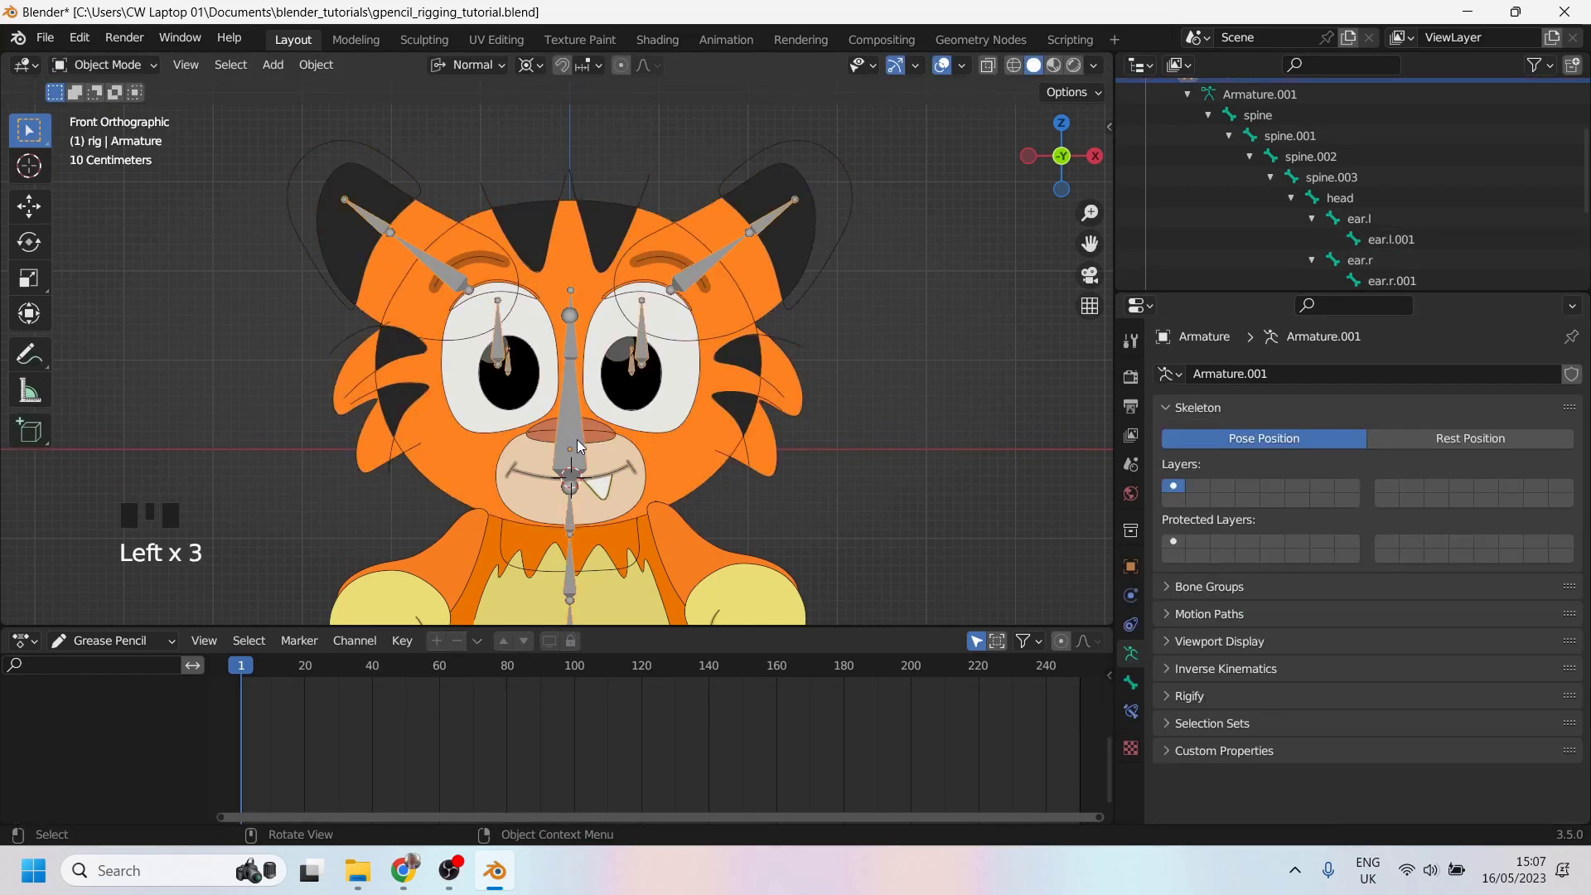
key("ctrl")
key("ctrl+Tab")
left_click(569, 409)
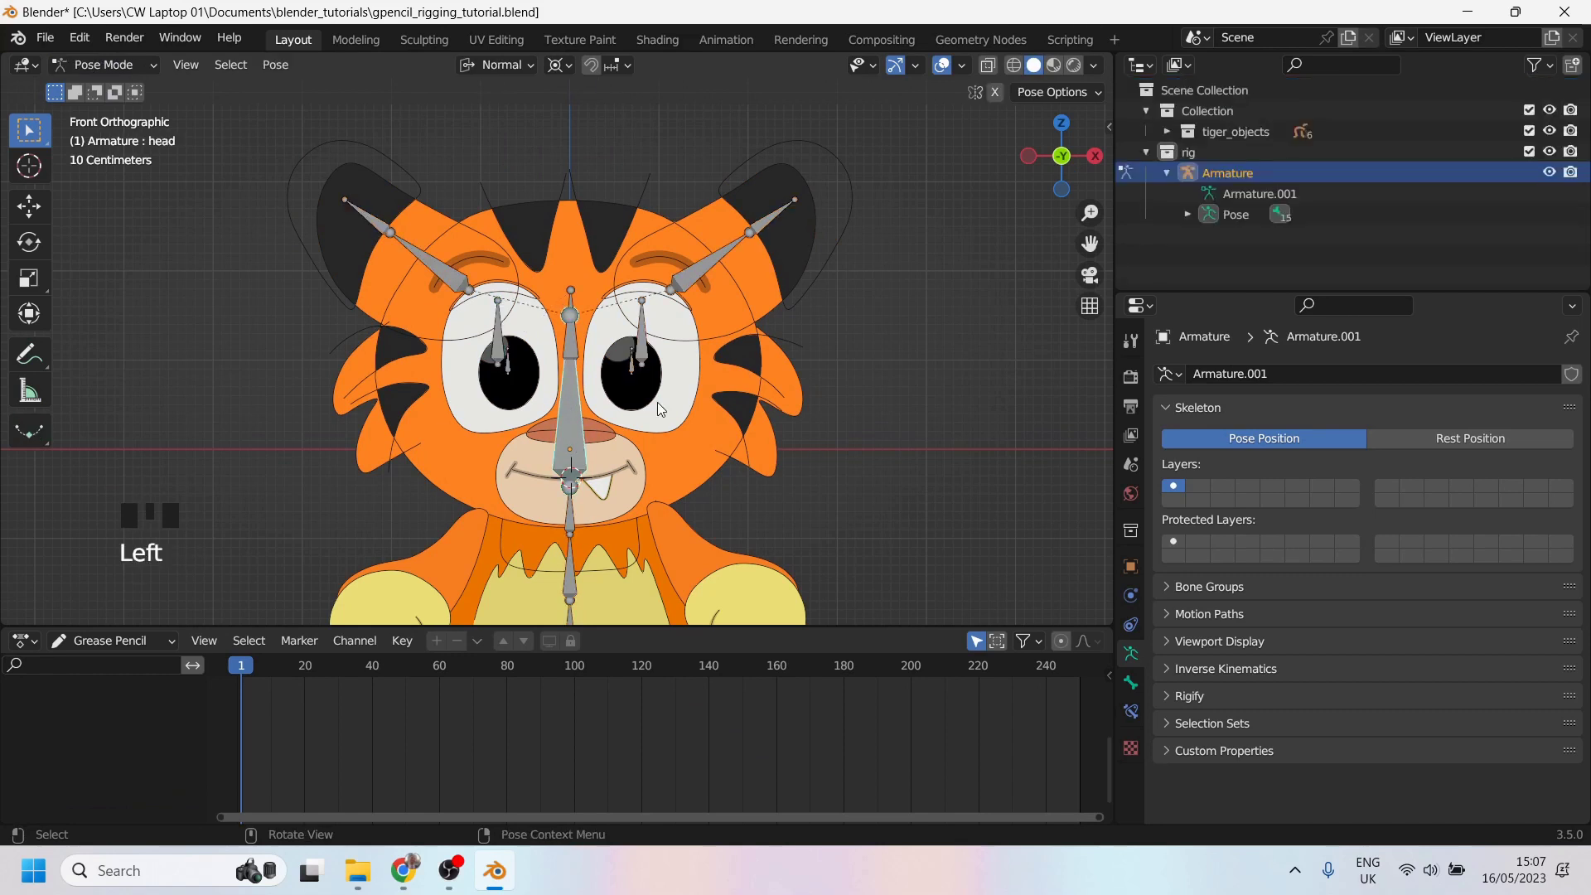
key("g")
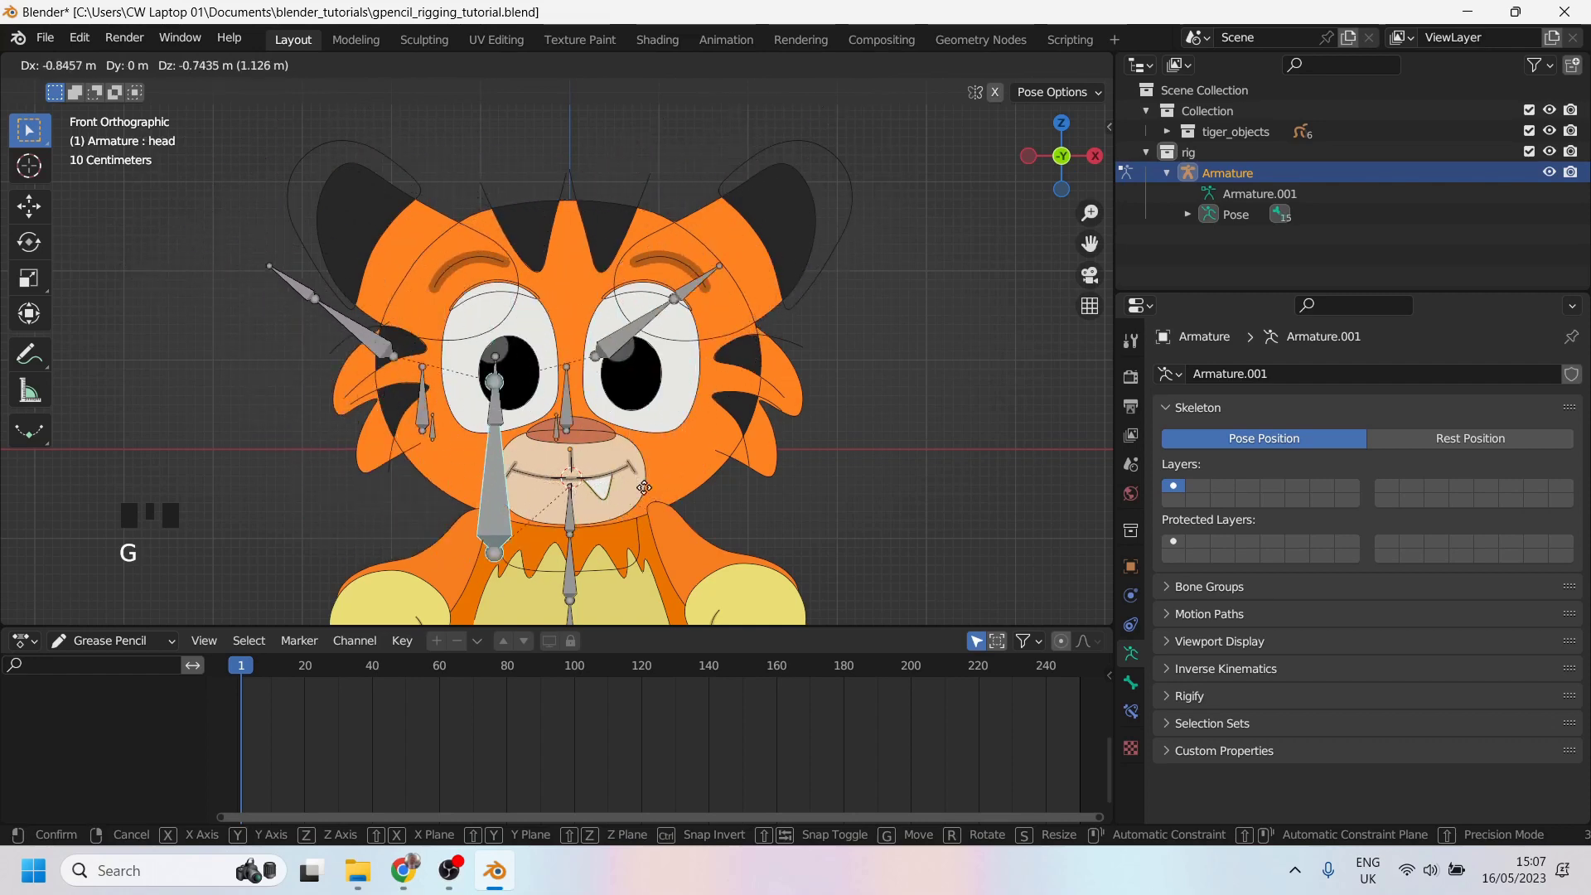
right_click(576, 355)
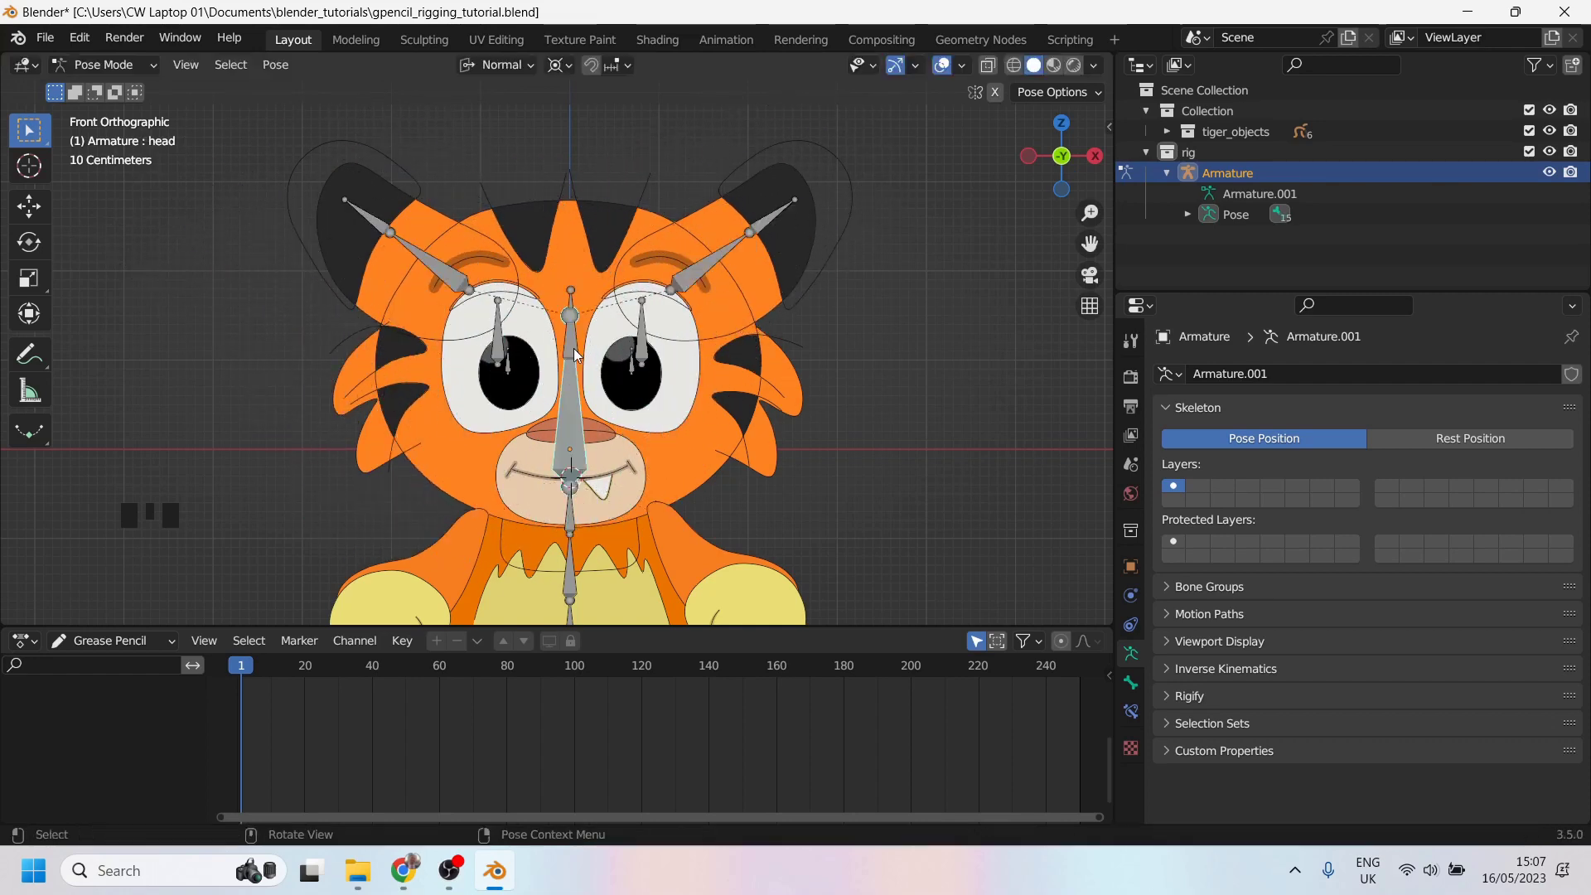
Step: Switch to Chrome to view the YouTube video on the fundamentals of parenting and armatures, then return to Blender
mouse_move(404, 870)
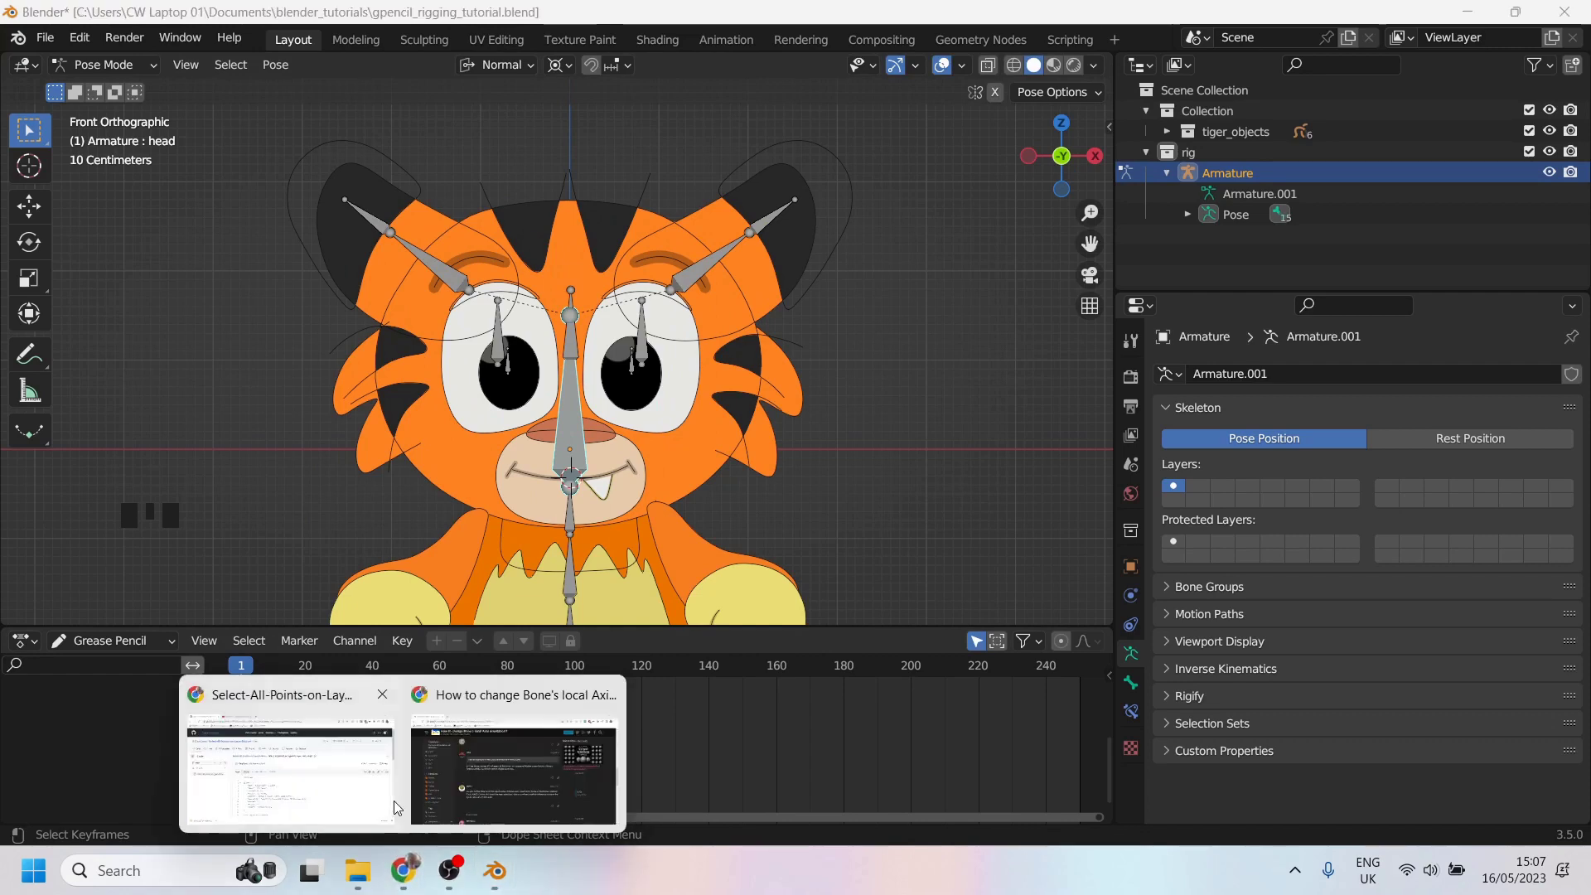
left_click(380, 776)
left_click(377, 17)
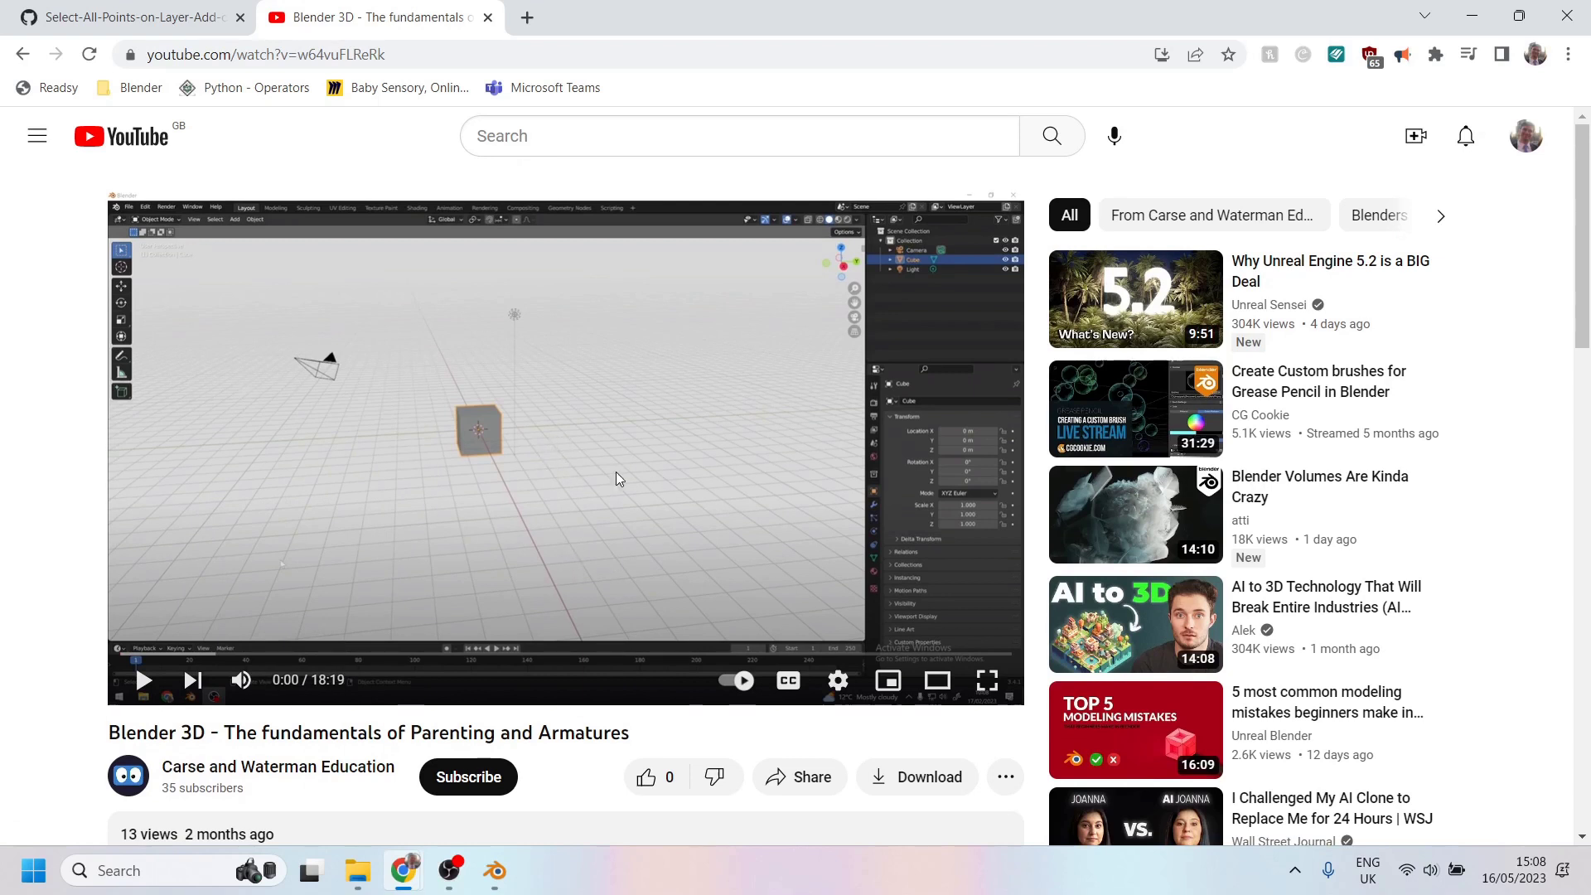
left_click(495, 871)
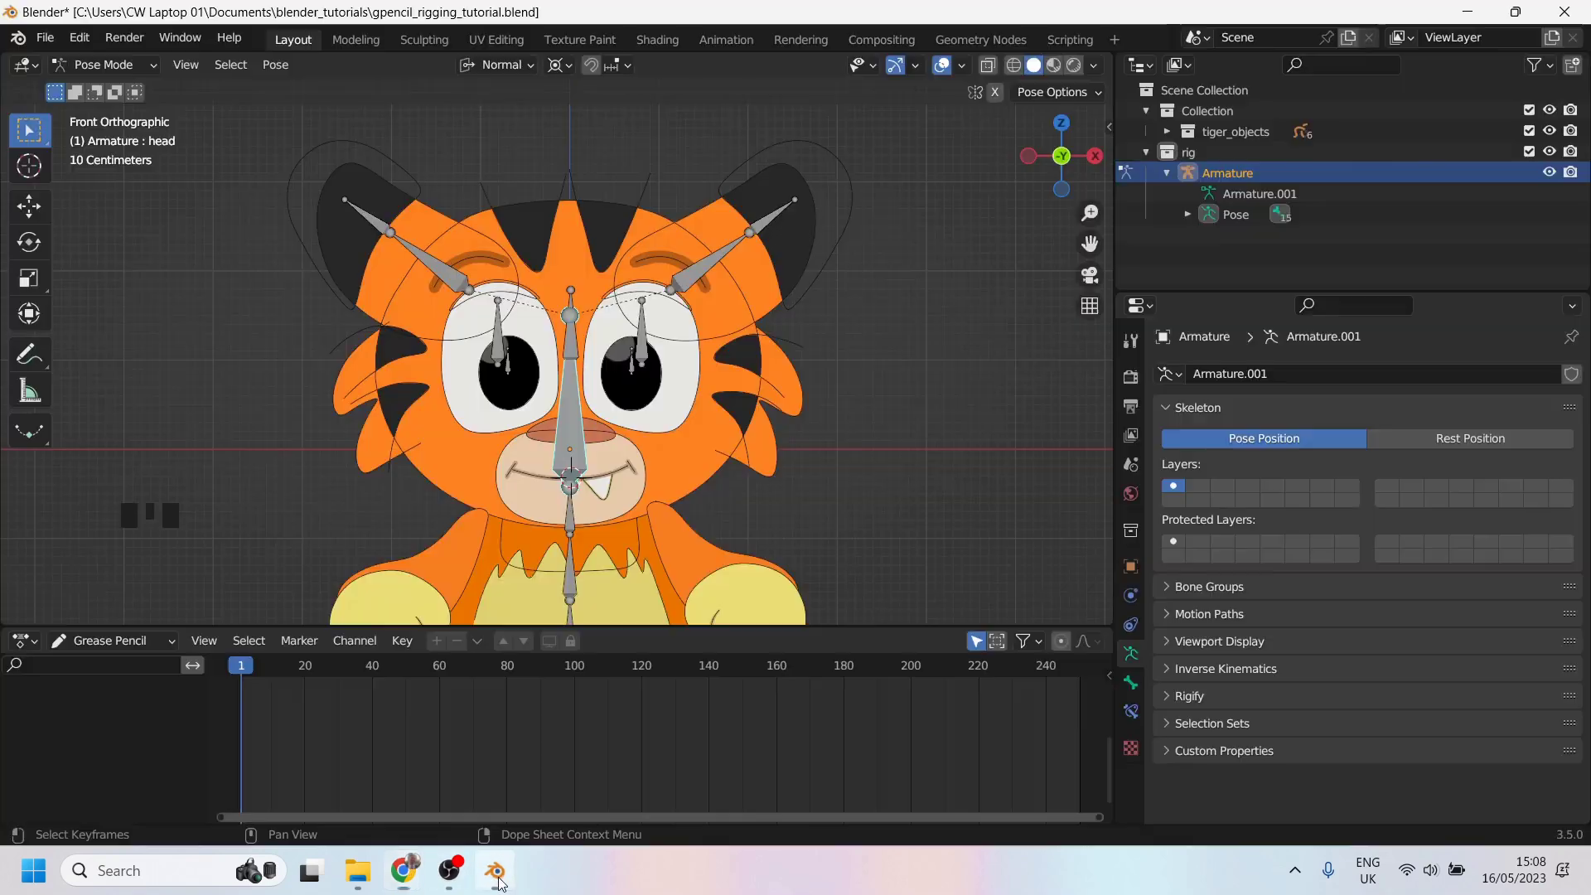
Step: Test the armature's head bone by moving it in Pose Mode, cancelling the move
left_click(580, 434)
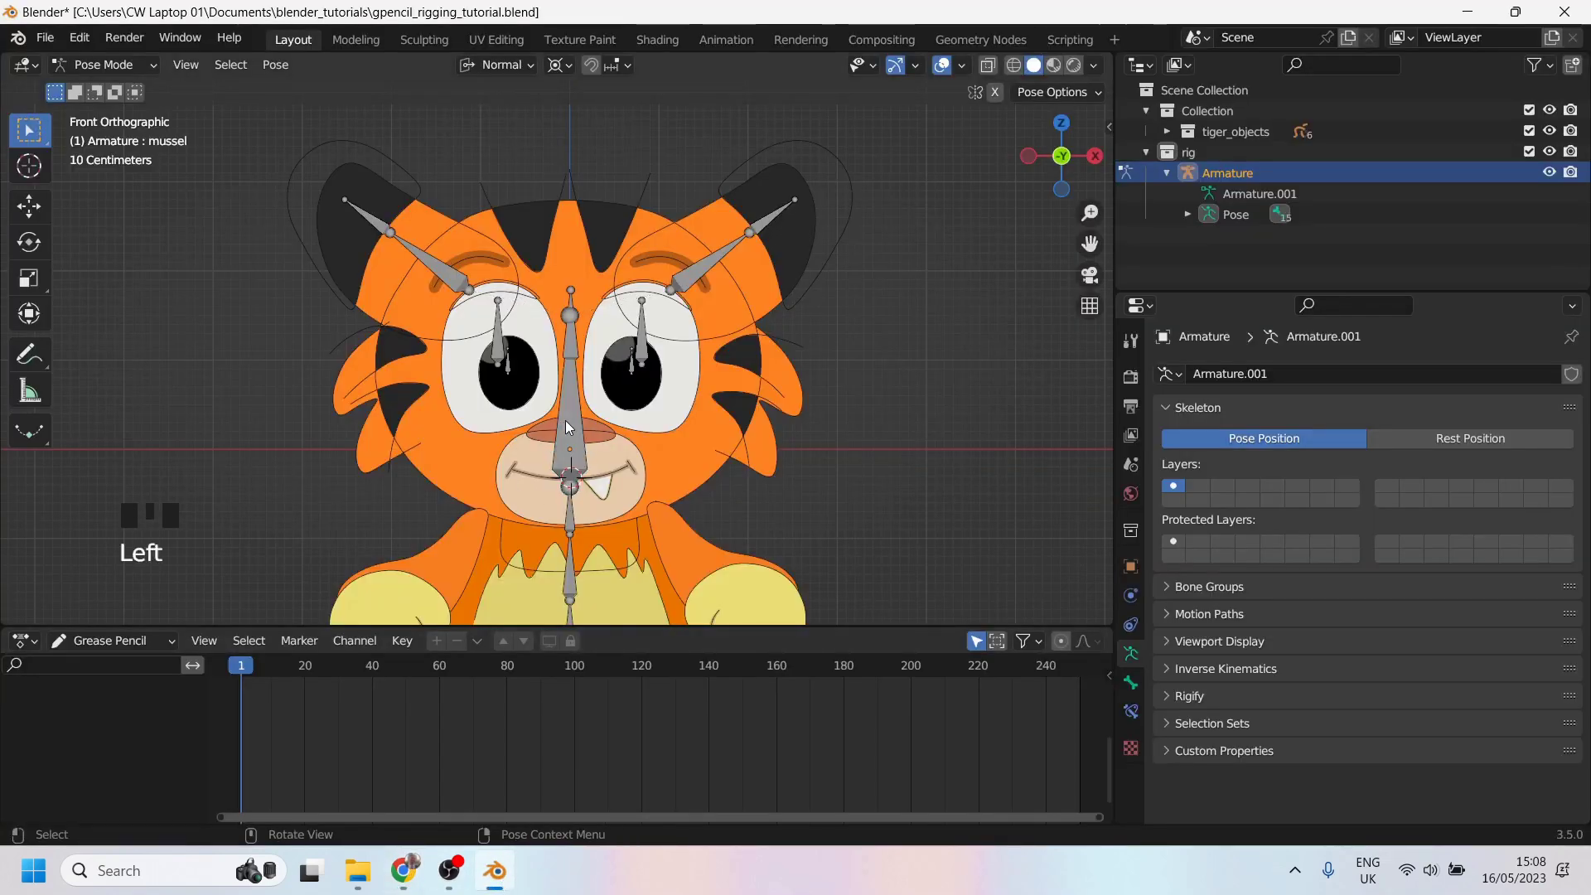
left_click(588, 447)
key("g")
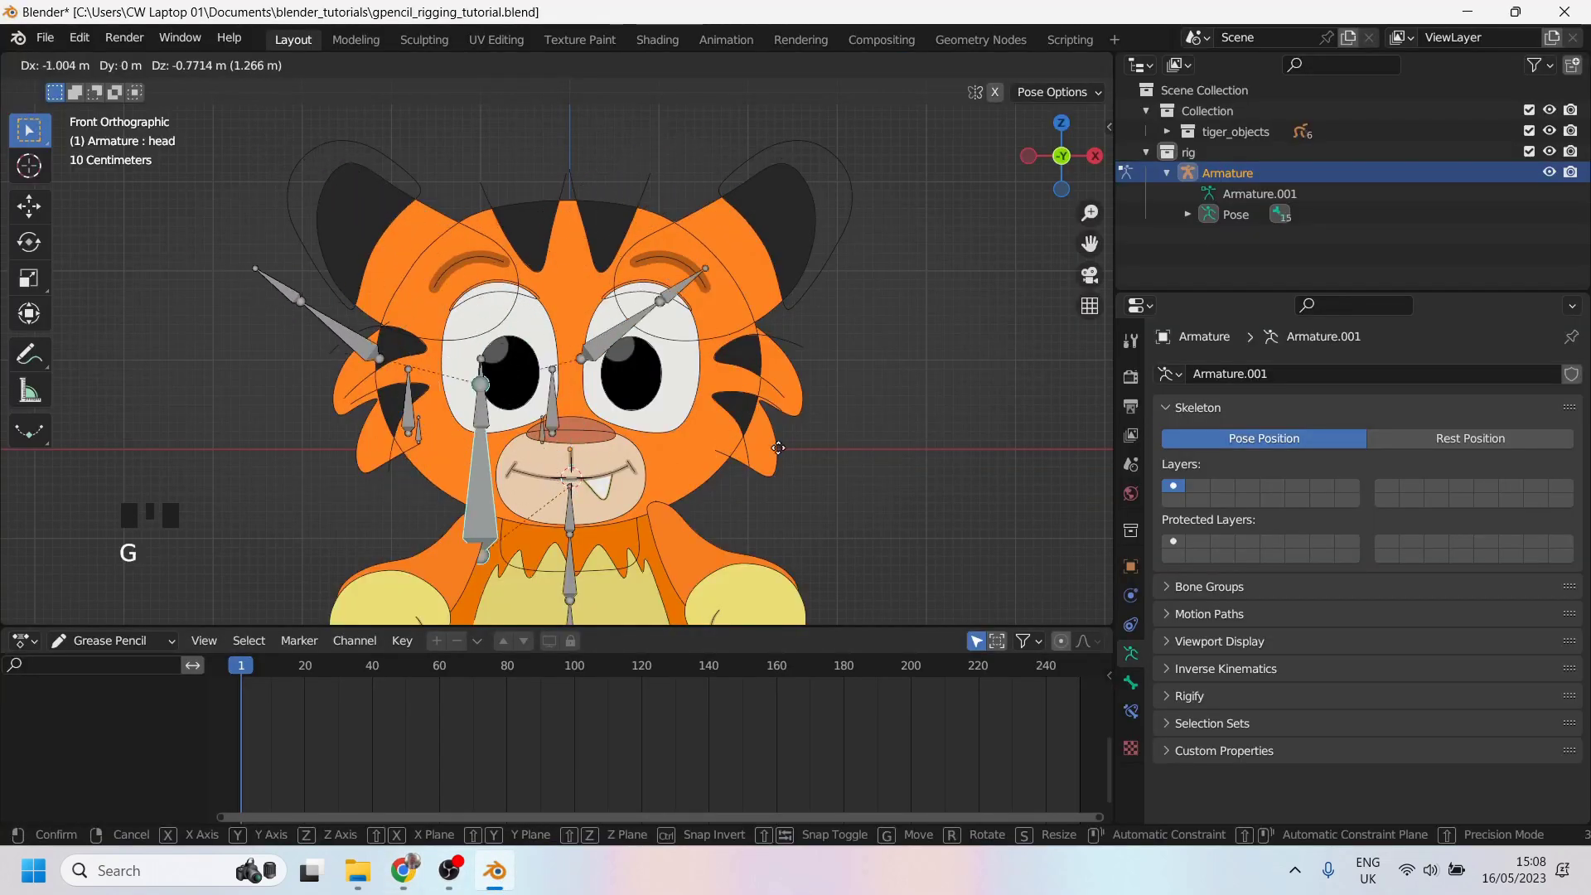
right_click(695, 329)
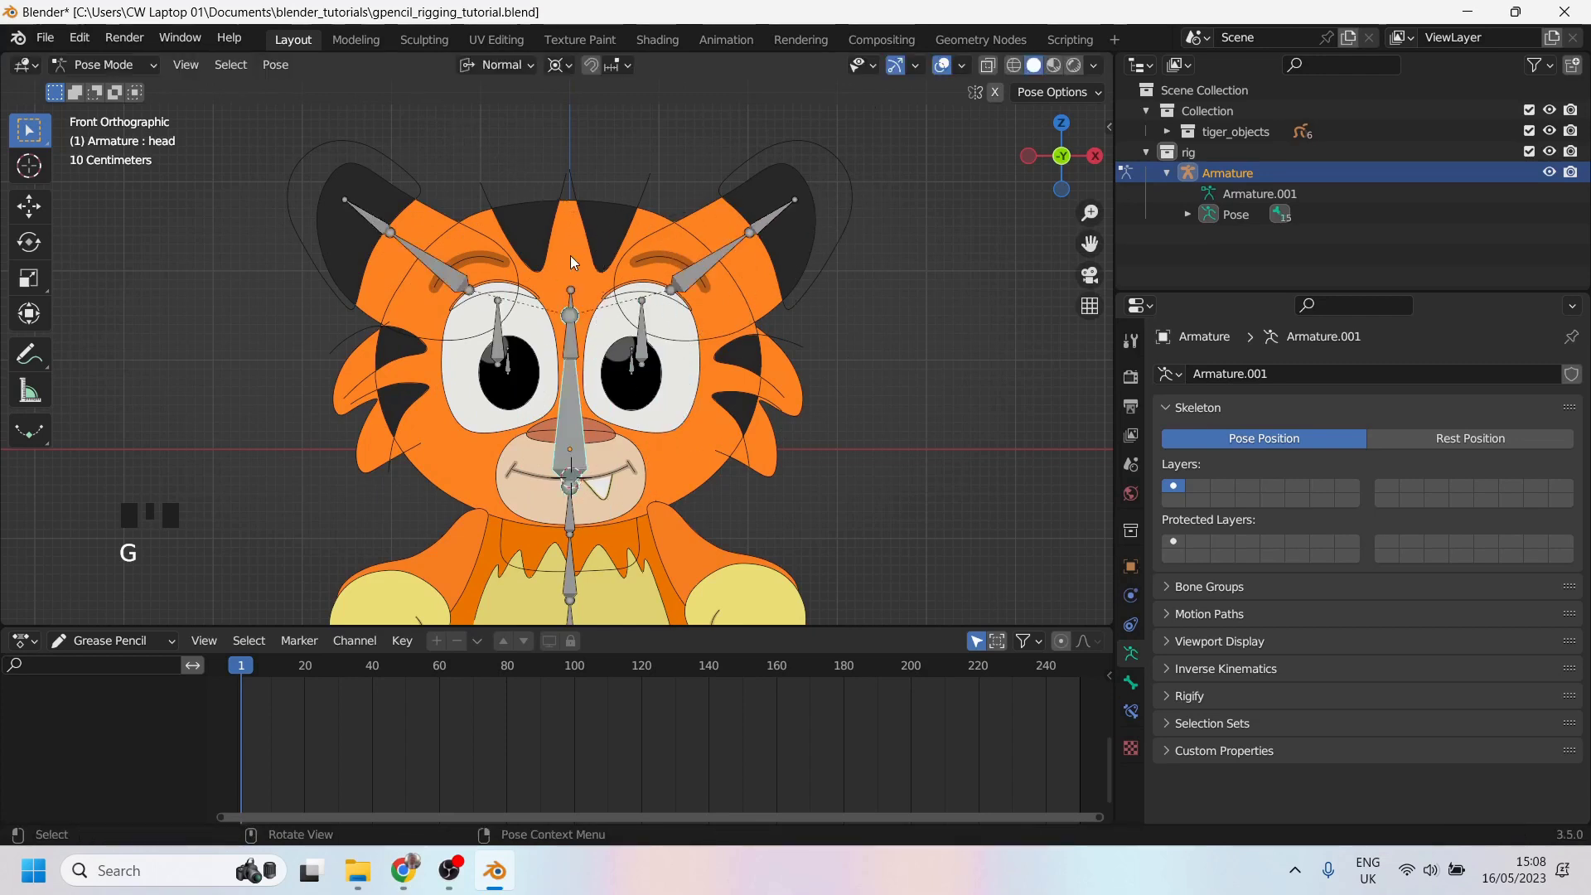
Step: Return to Object Mode and select the grease pencil head object, leaving it in place
left_click(102, 65)
left_click(101, 91)
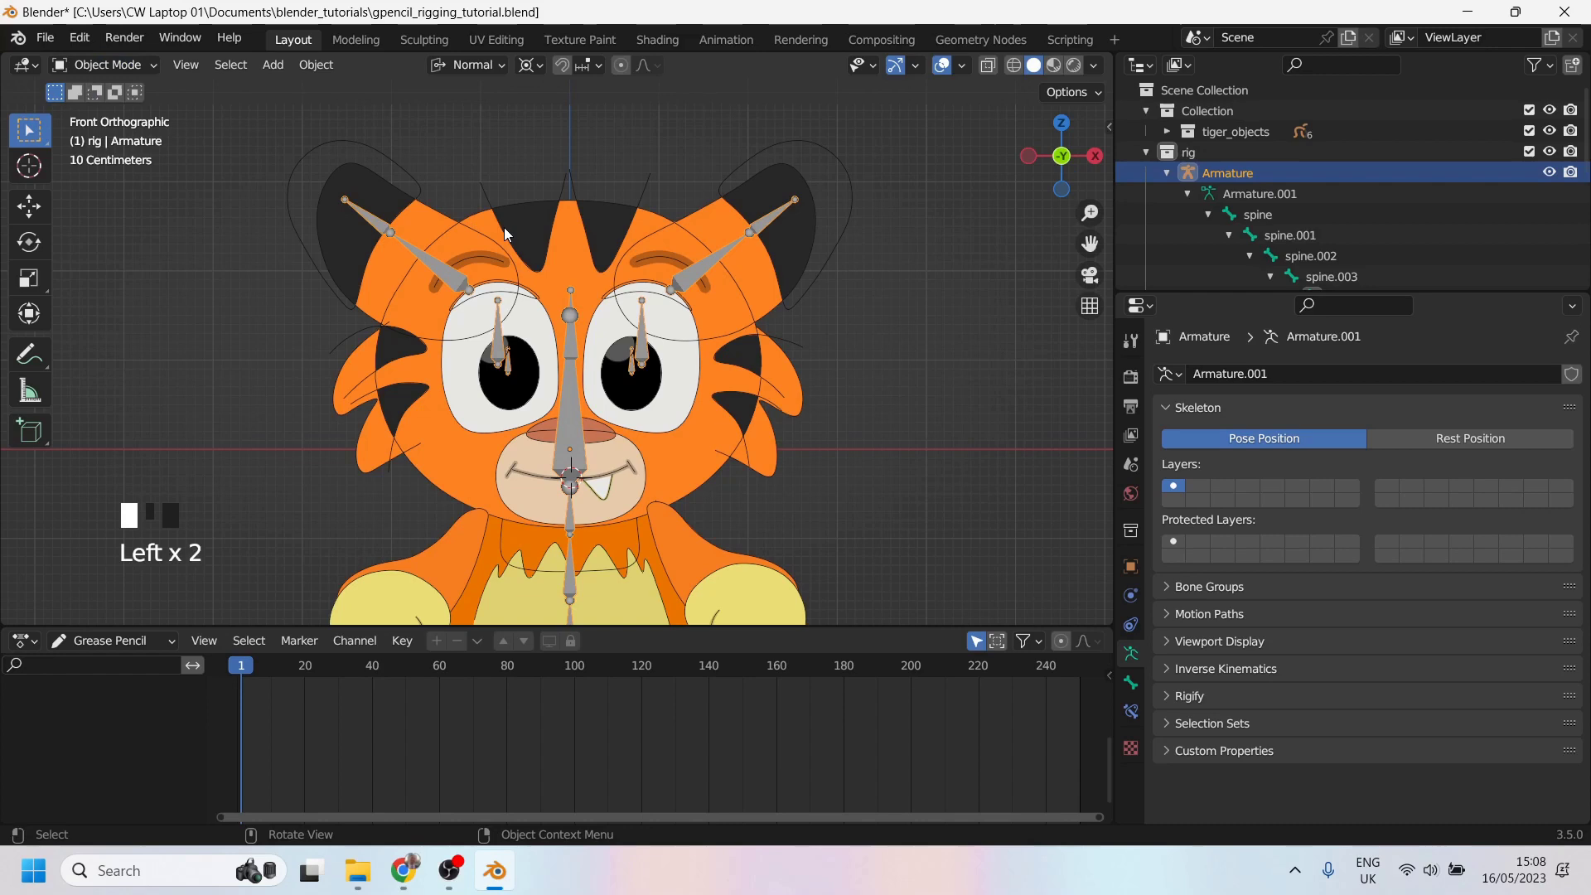
left_click(504, 227)
key("g")
right_click(782, 391)
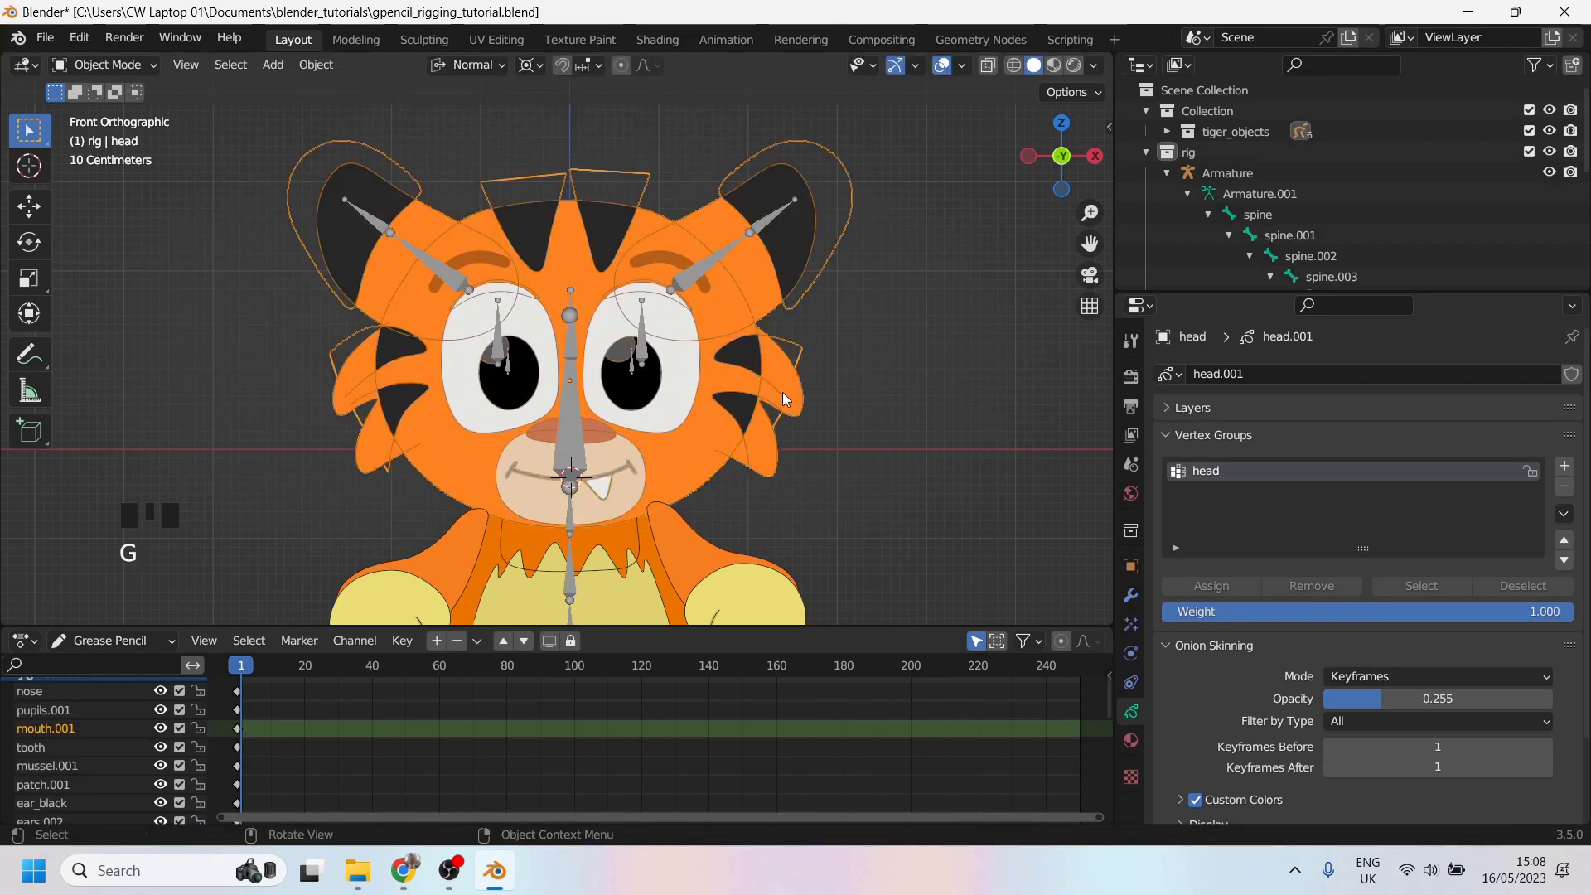
Step: Try adding an Armature modifier to the head object, and remove it again
left_click(1131, 596)
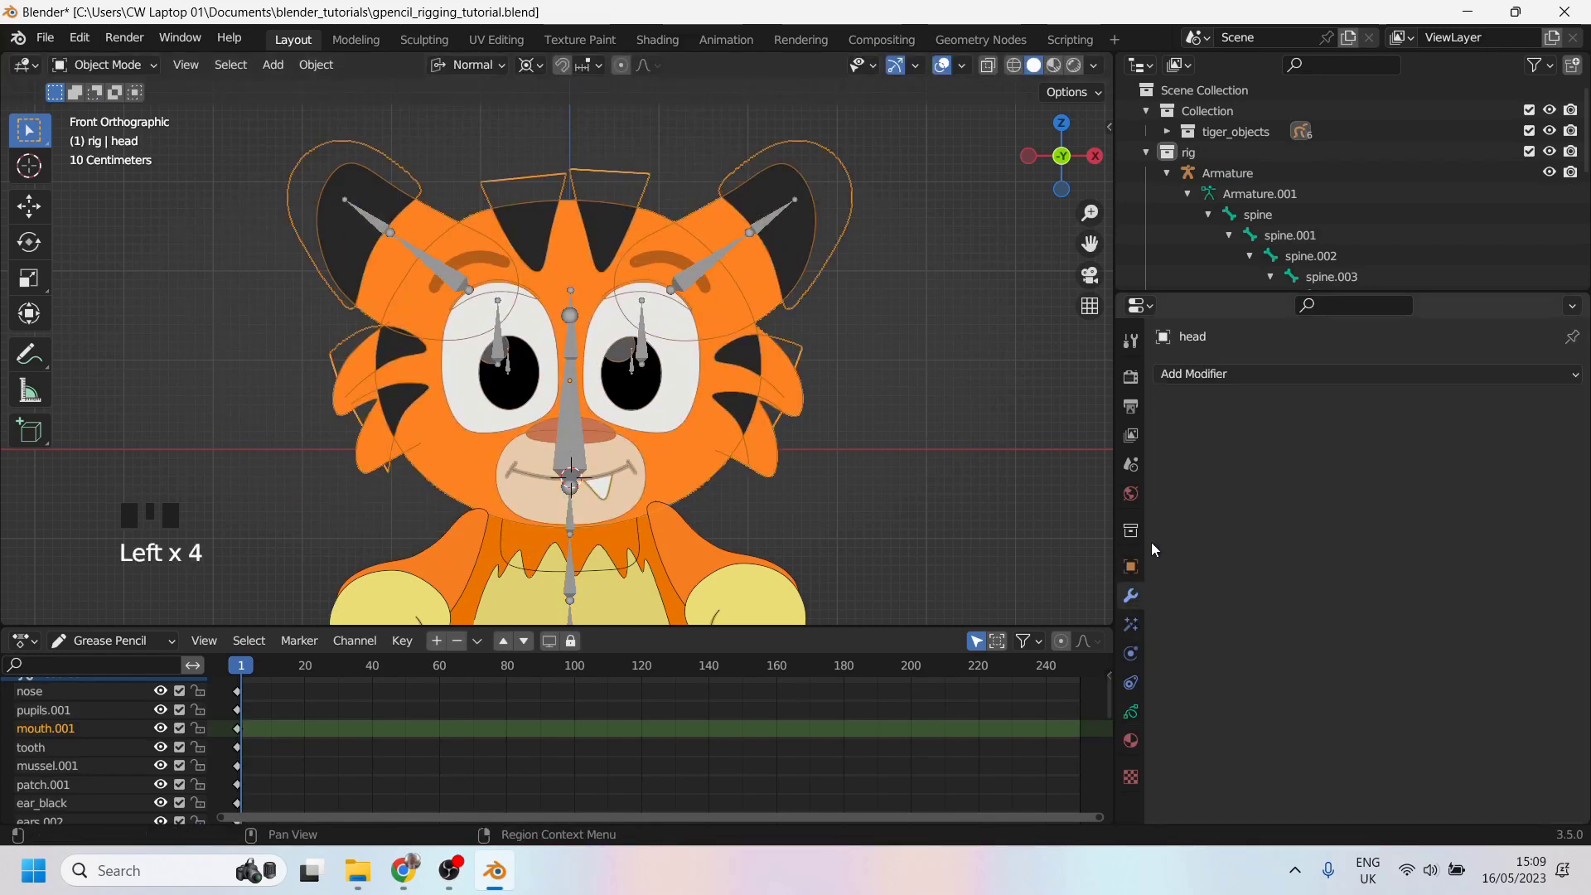
left_click(1221, 373)
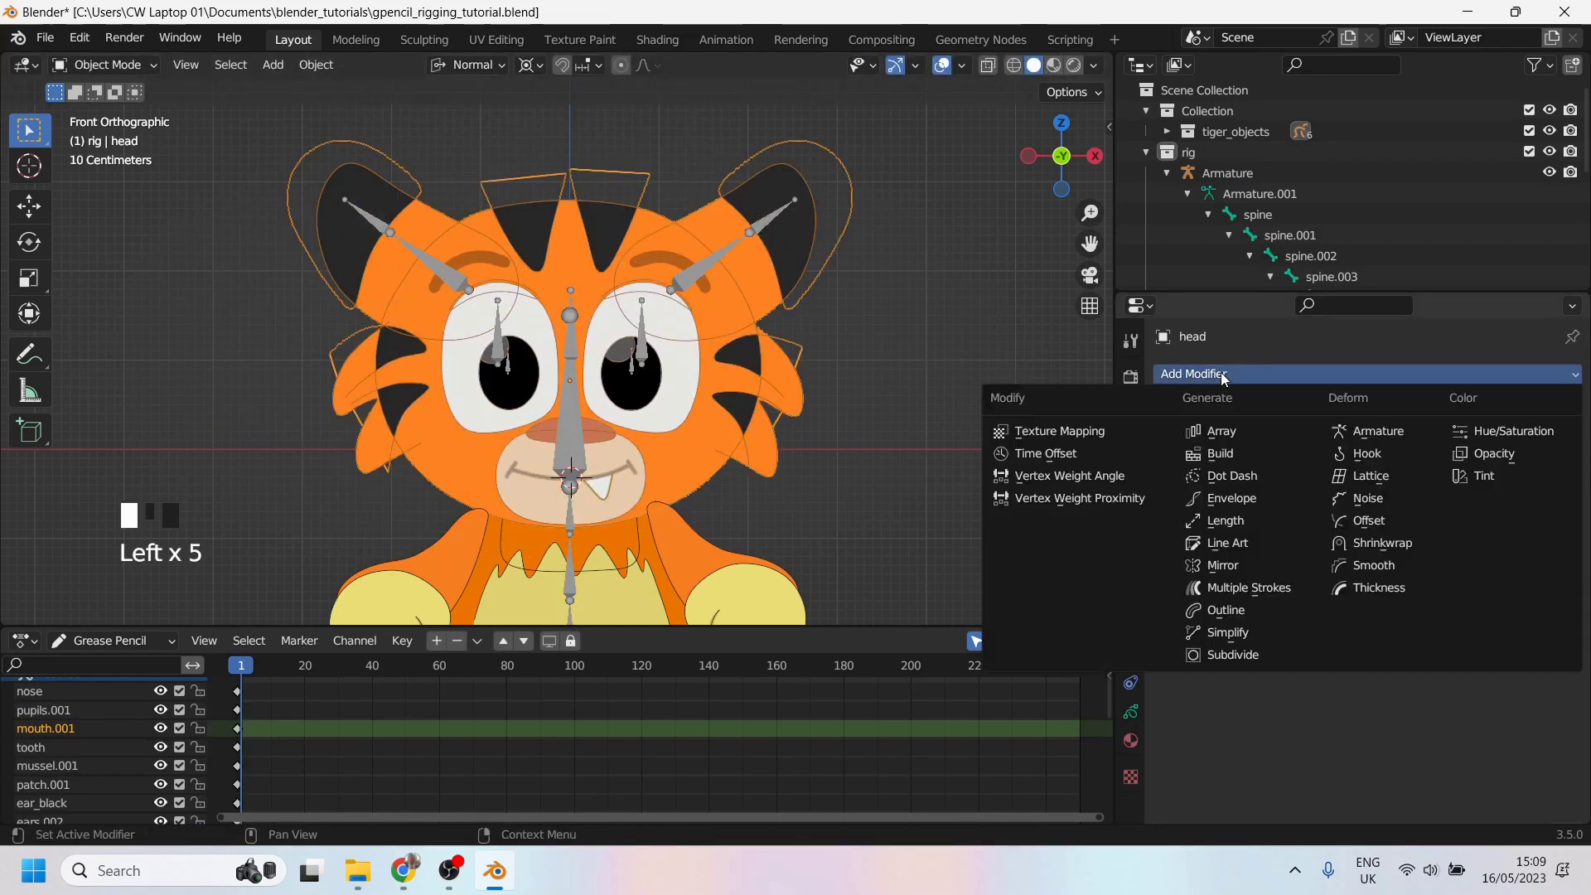
left_click(1364, 433)
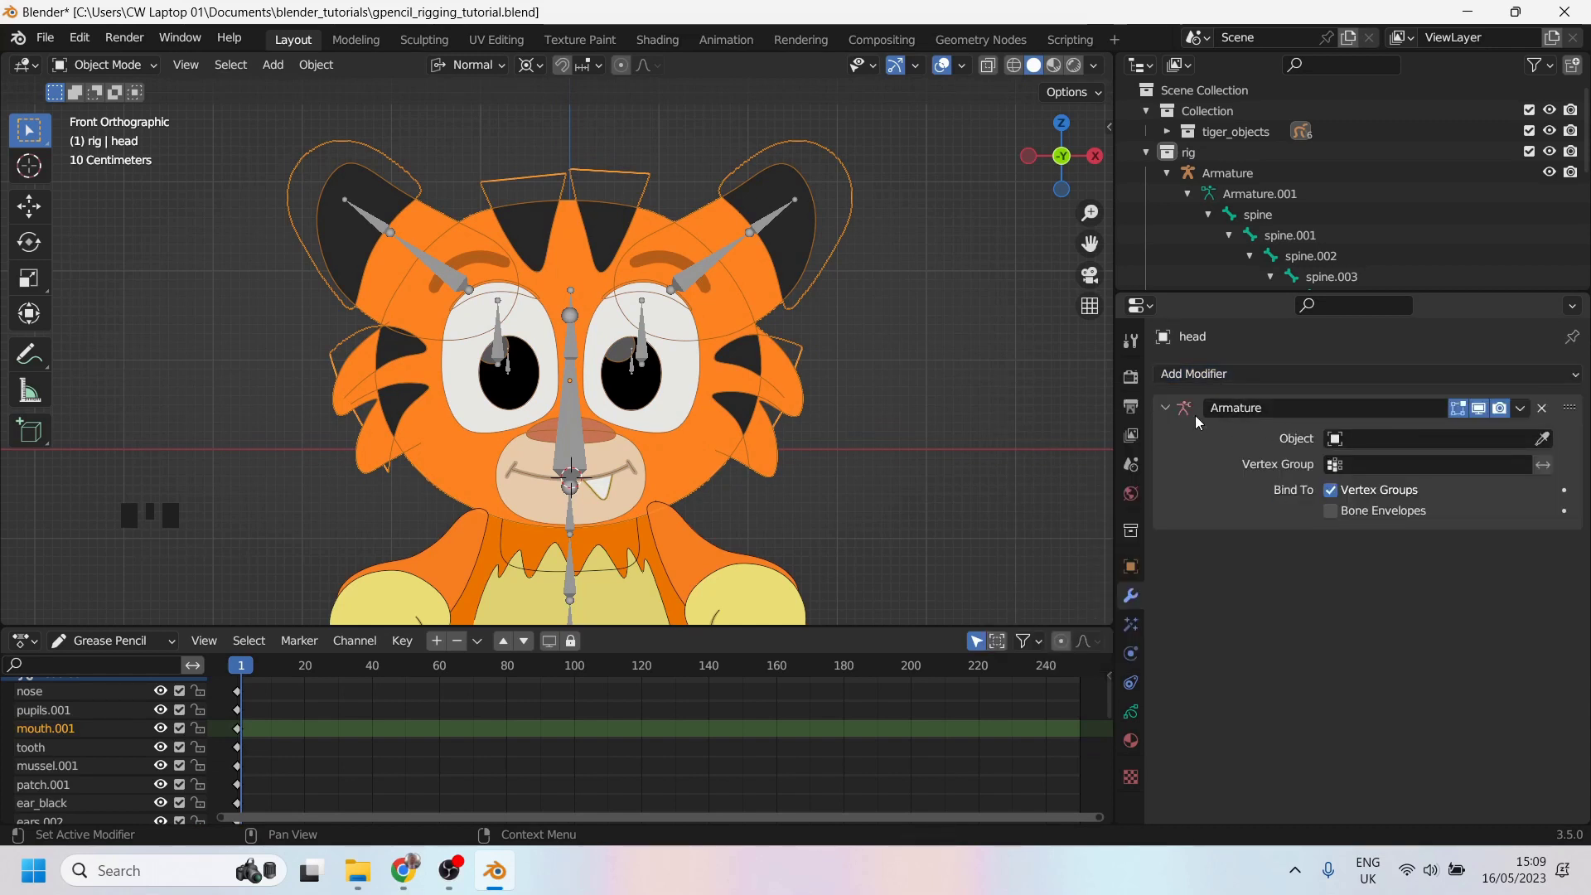
left_click(1542, 409)
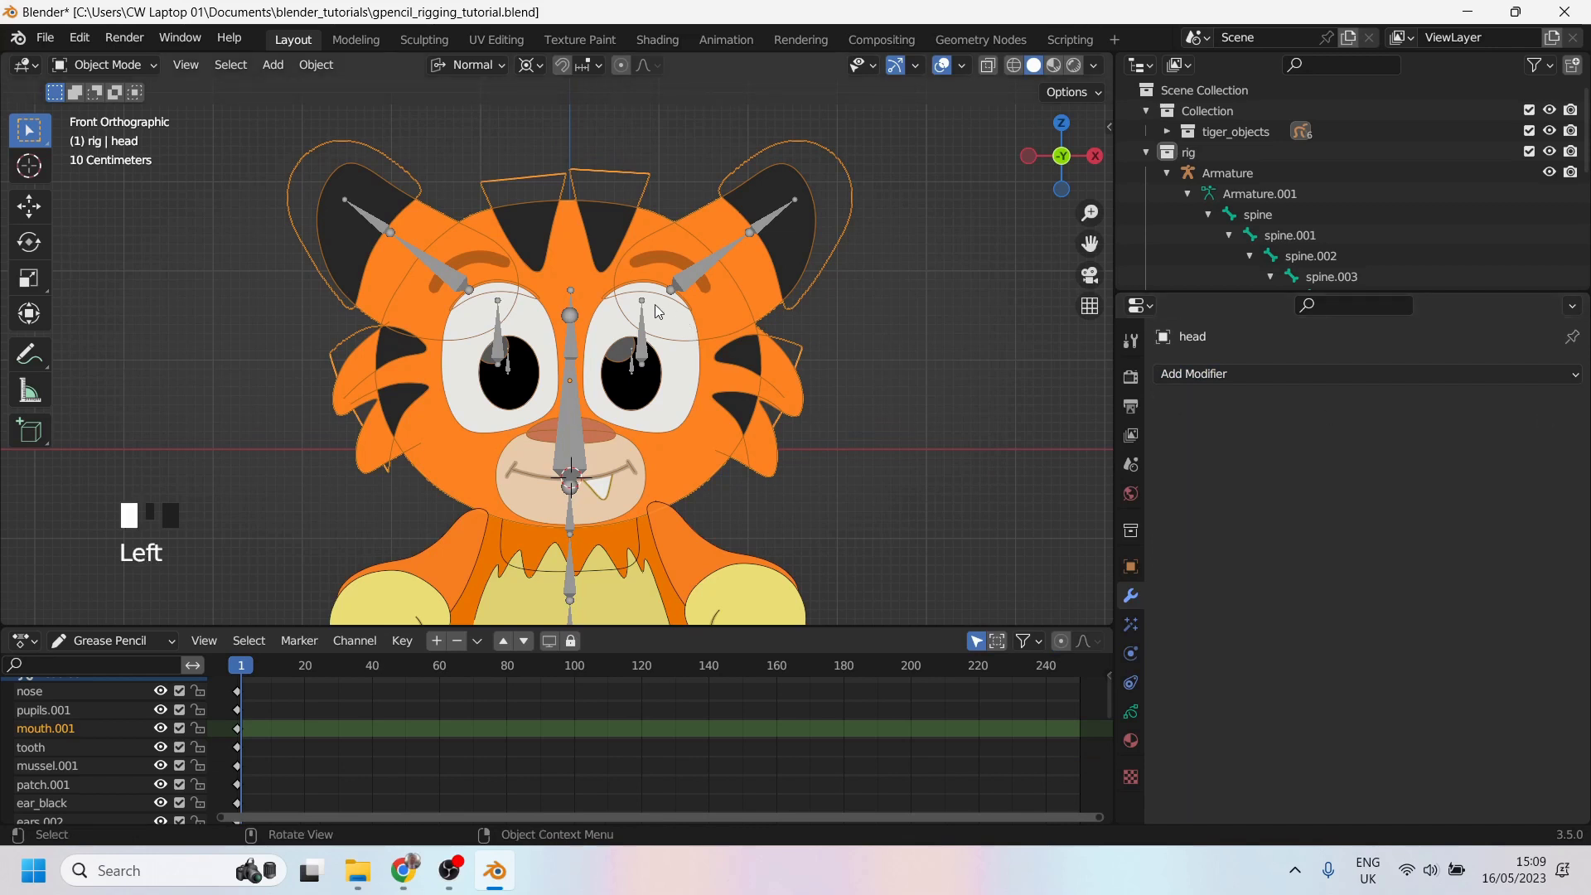
Step: Parent the head object to the armature using the Armature Deform option
left_click(572, 406, "shift")
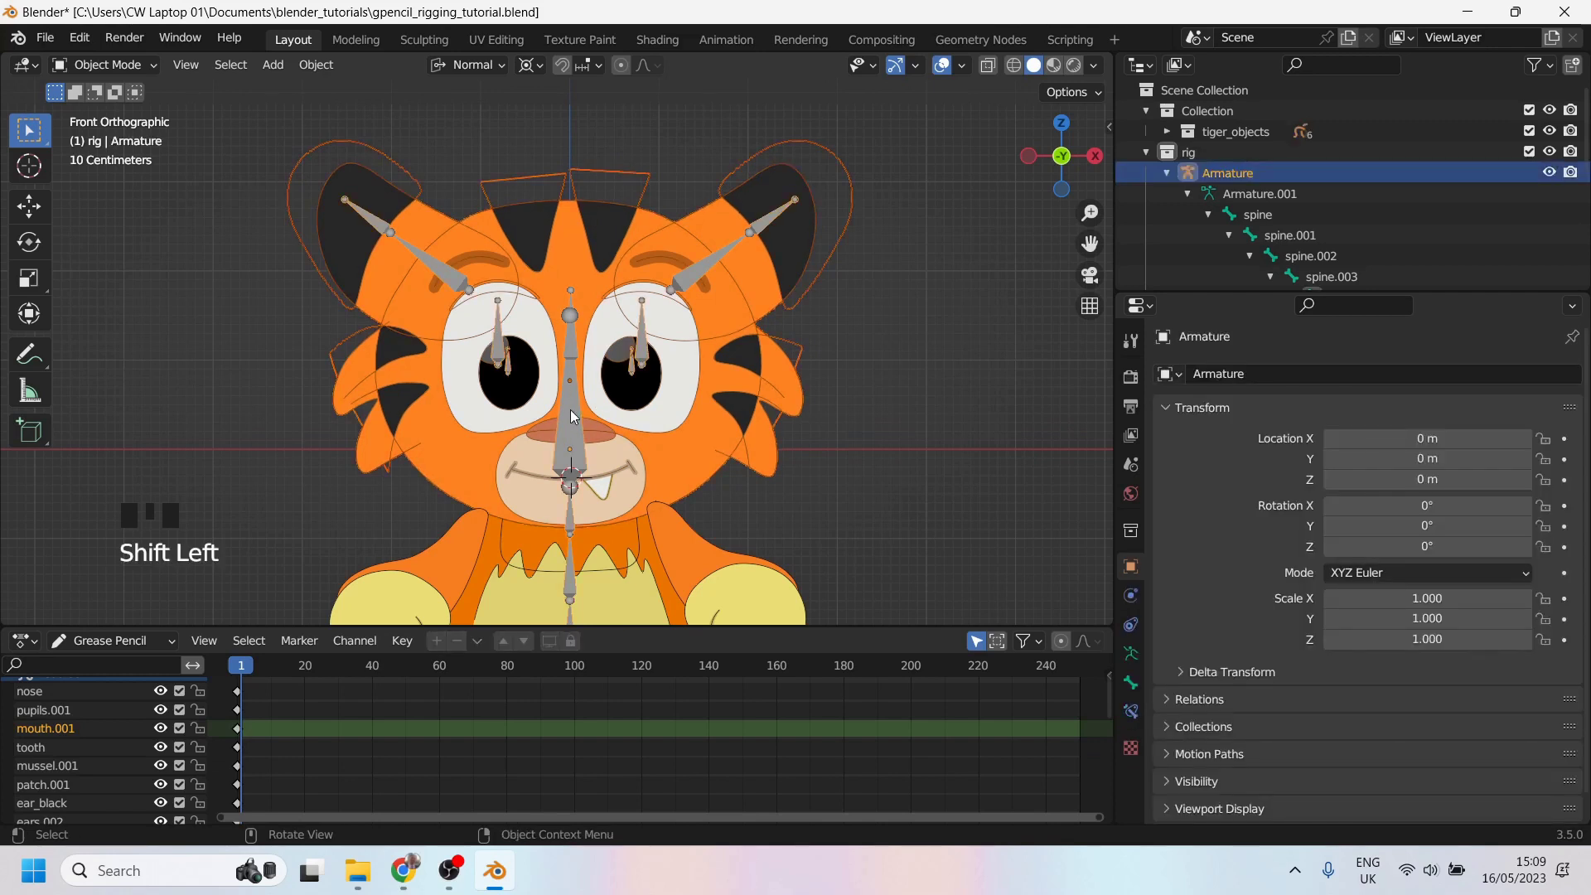
key("ctrl+p")
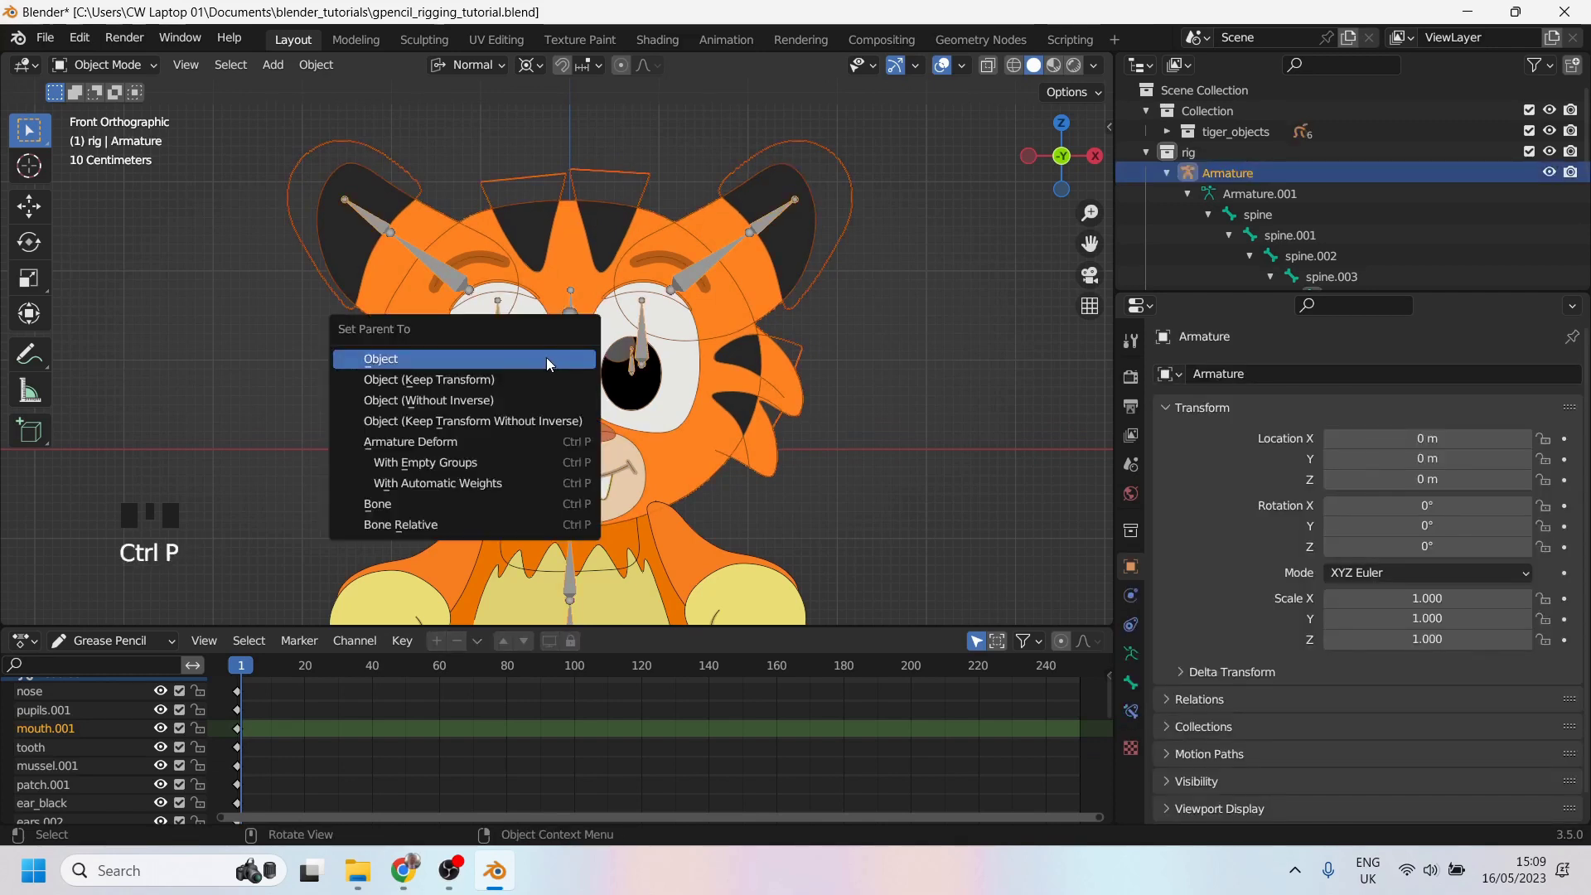
left_click(392, 447)
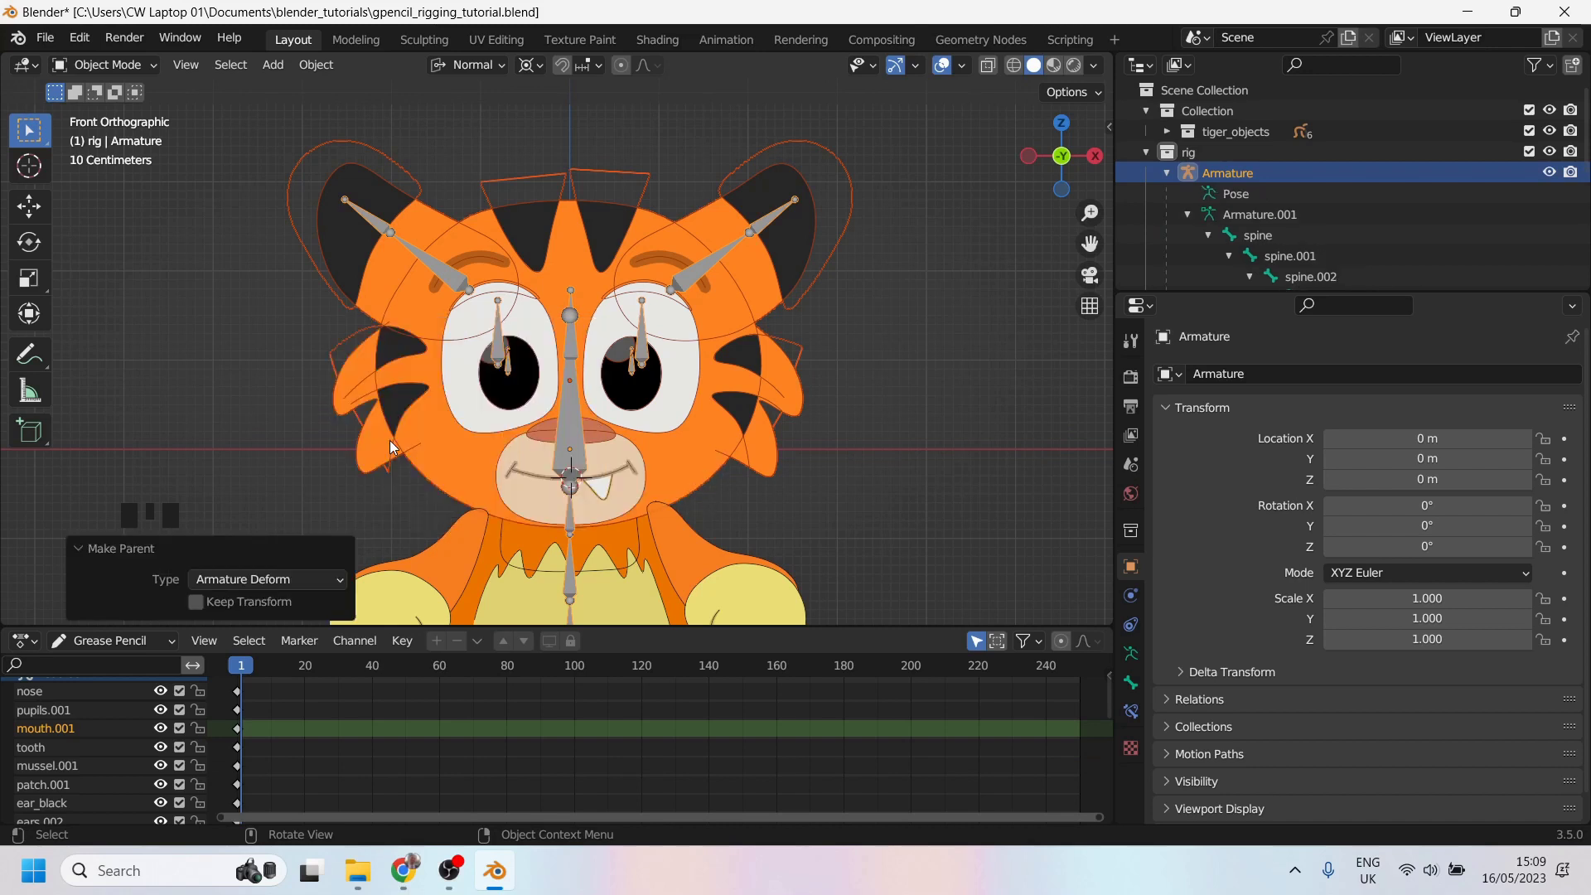
Step: Replace the head object's Armature modifier with a new one that uses Armature as its deform object
left_click(711, 410)
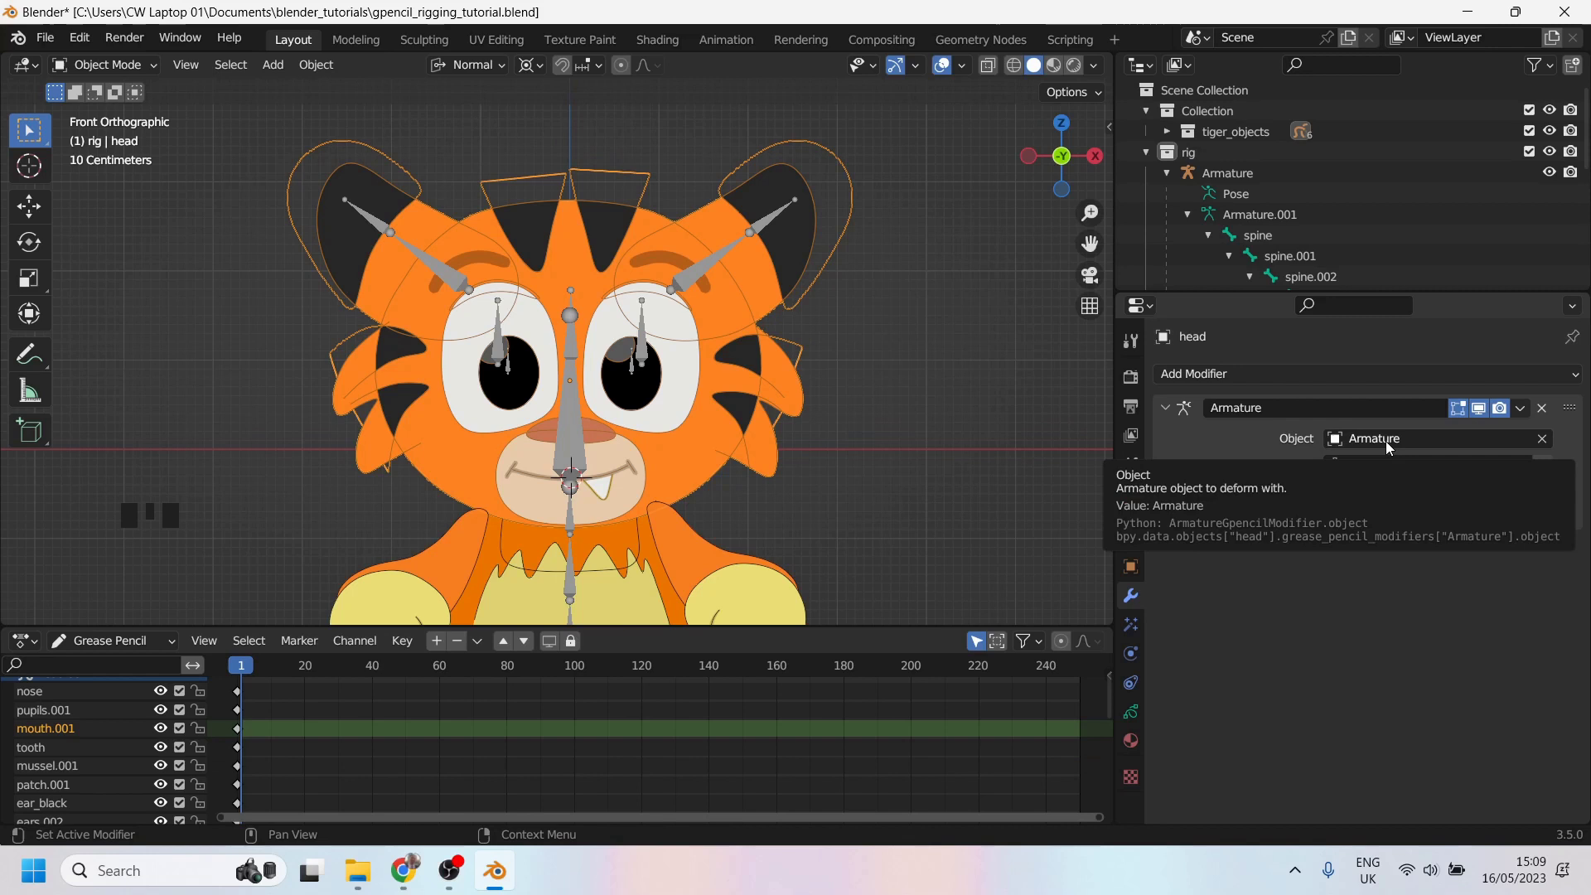
left_click(1544, 412)
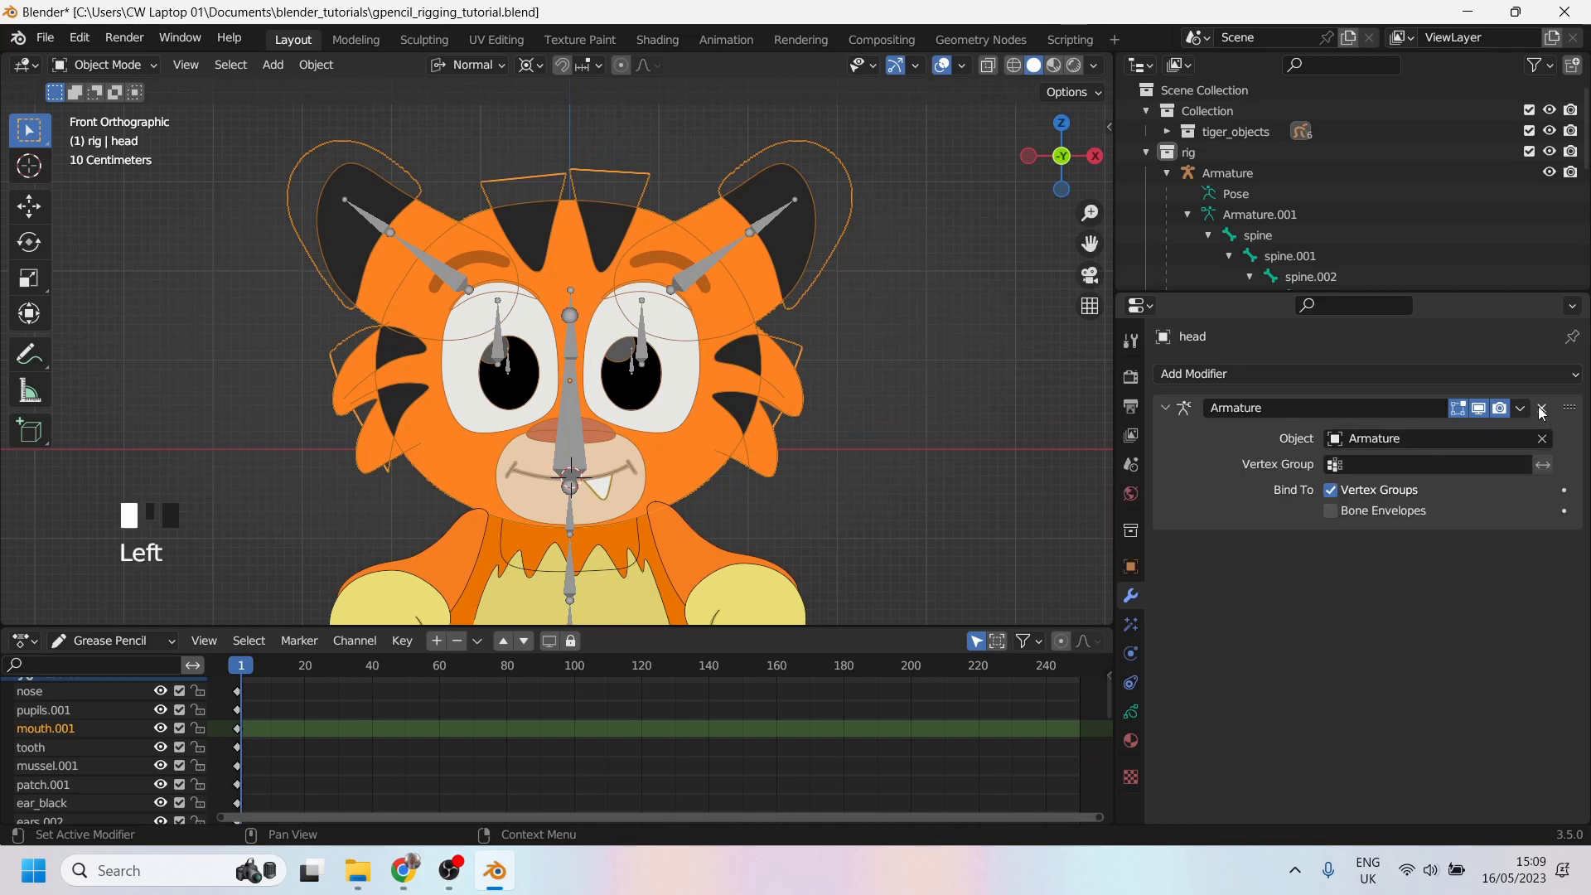
left_click_drag(1276, 378, 1389, 436)
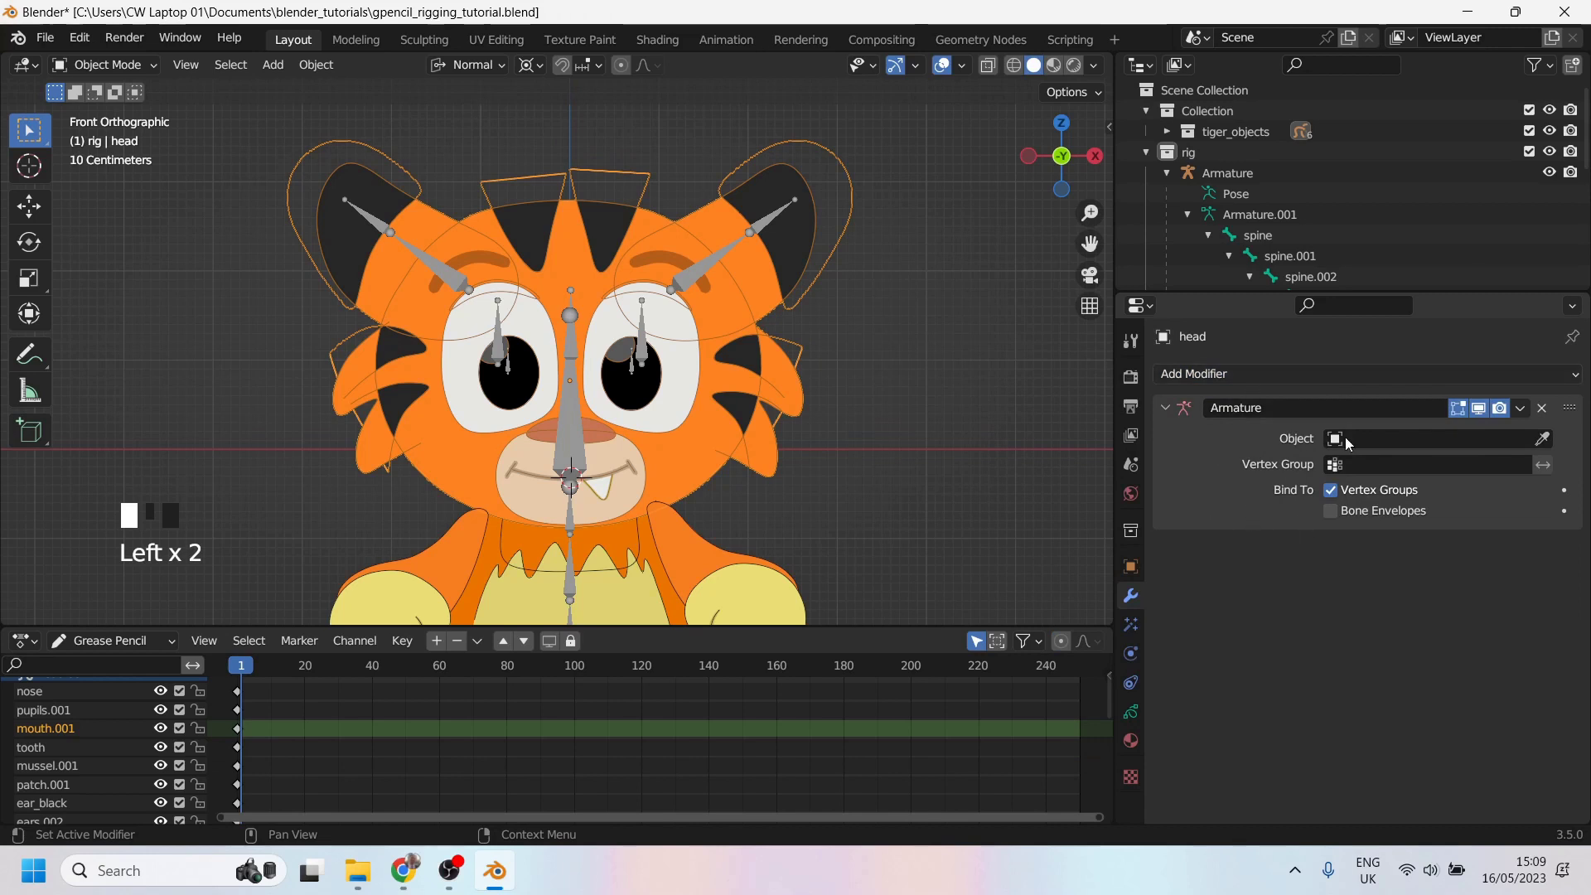
left_click(1543, 439)
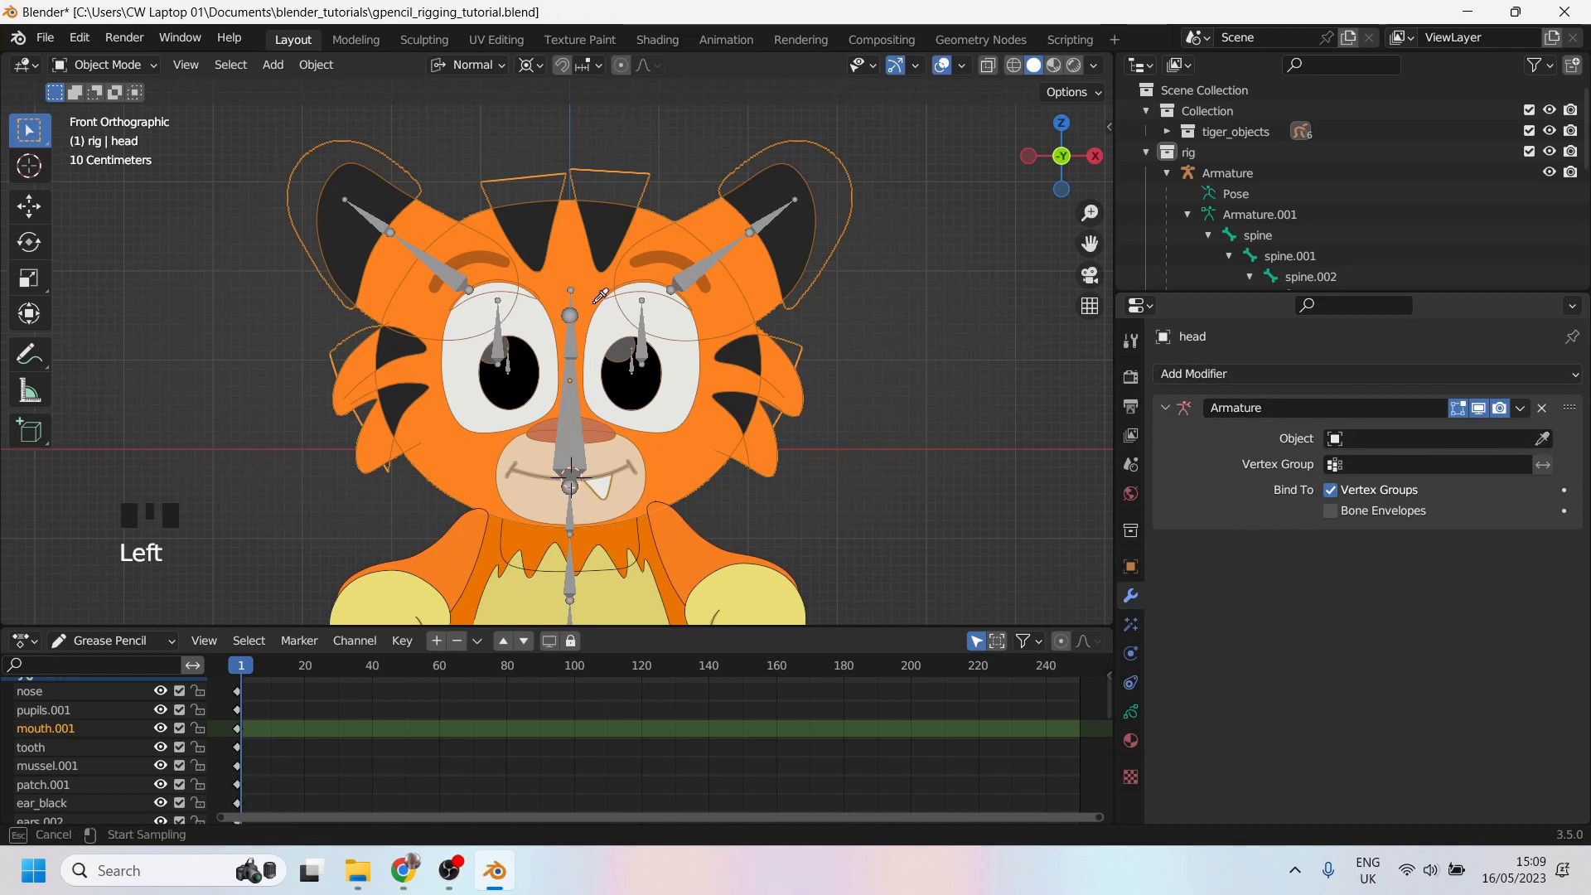
left_click(572, 364)
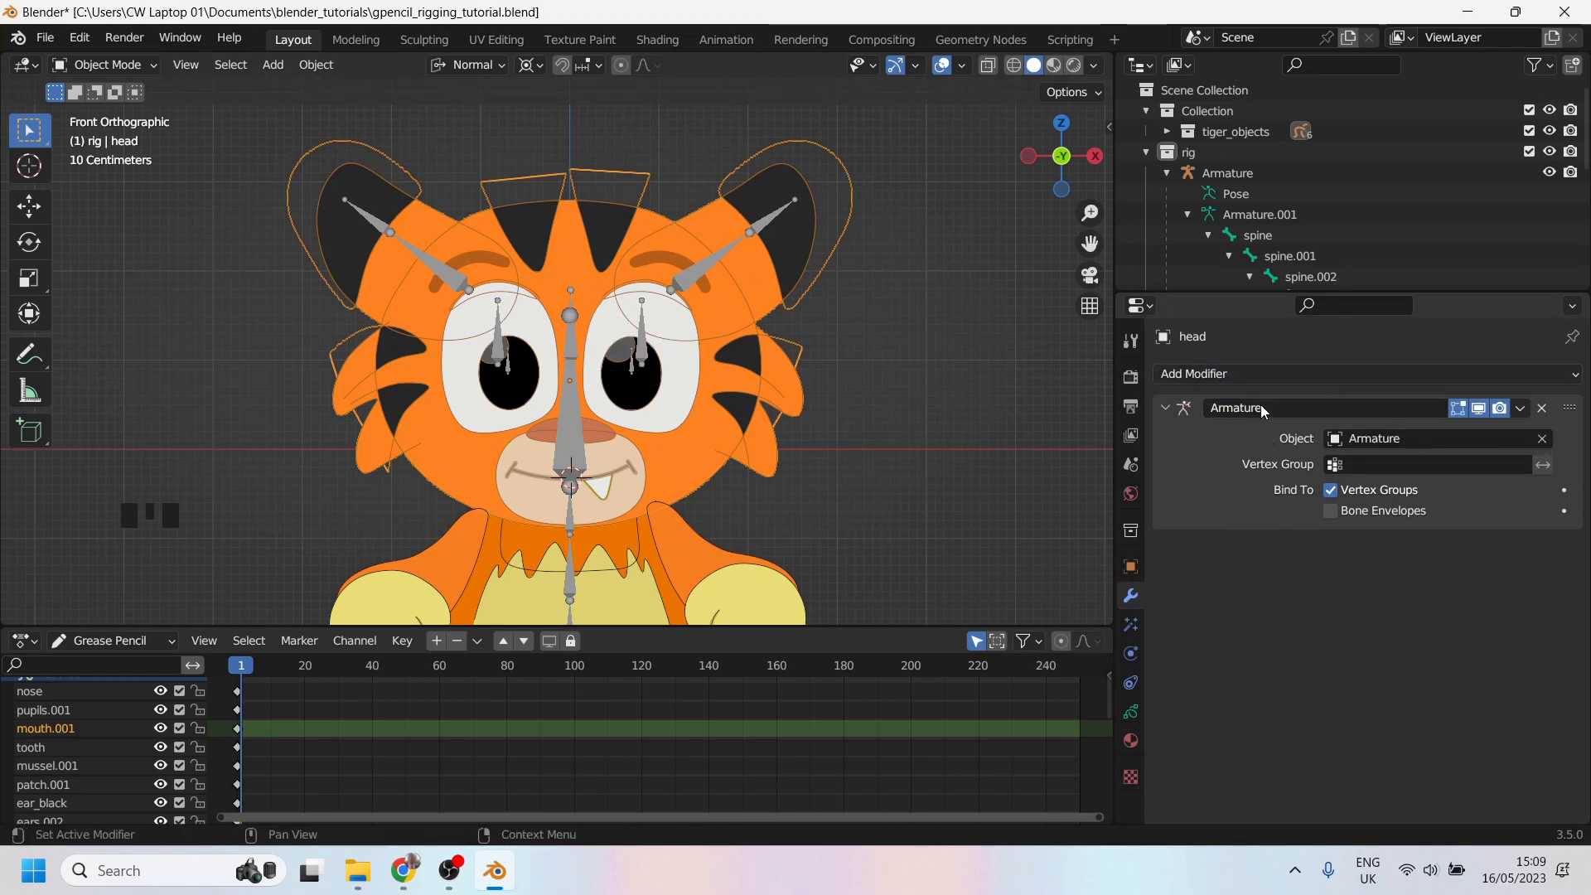
Step: Put the armature in Pose Mode and test how moving the head bone deforms the artwork, cancelling the move
left_click(575, 420)
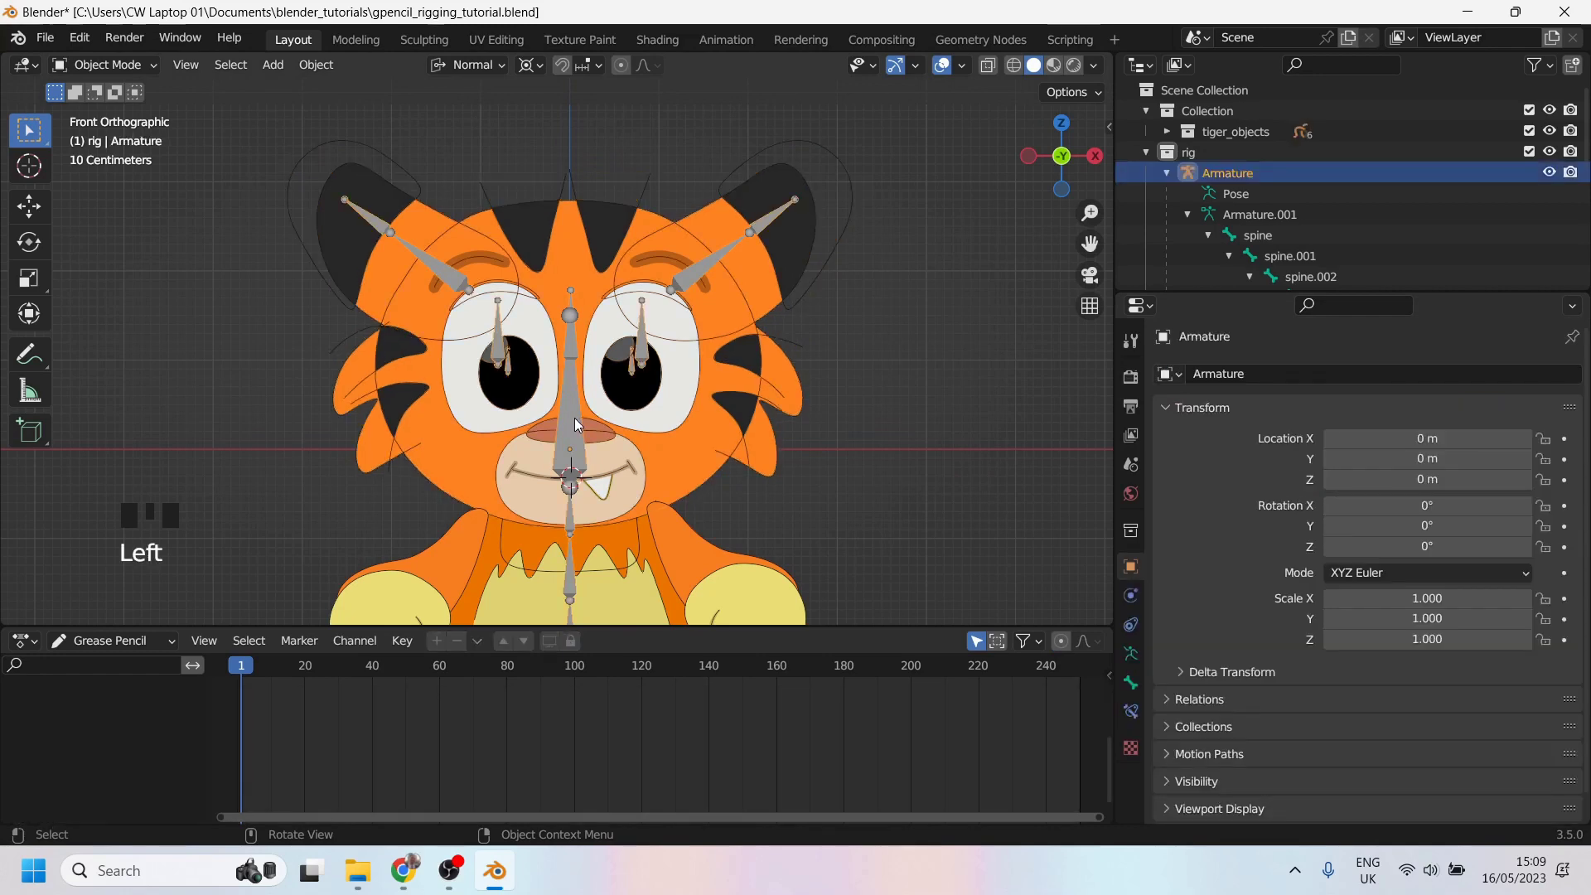
key("ctrl+Tab")
left_click(579, 415)
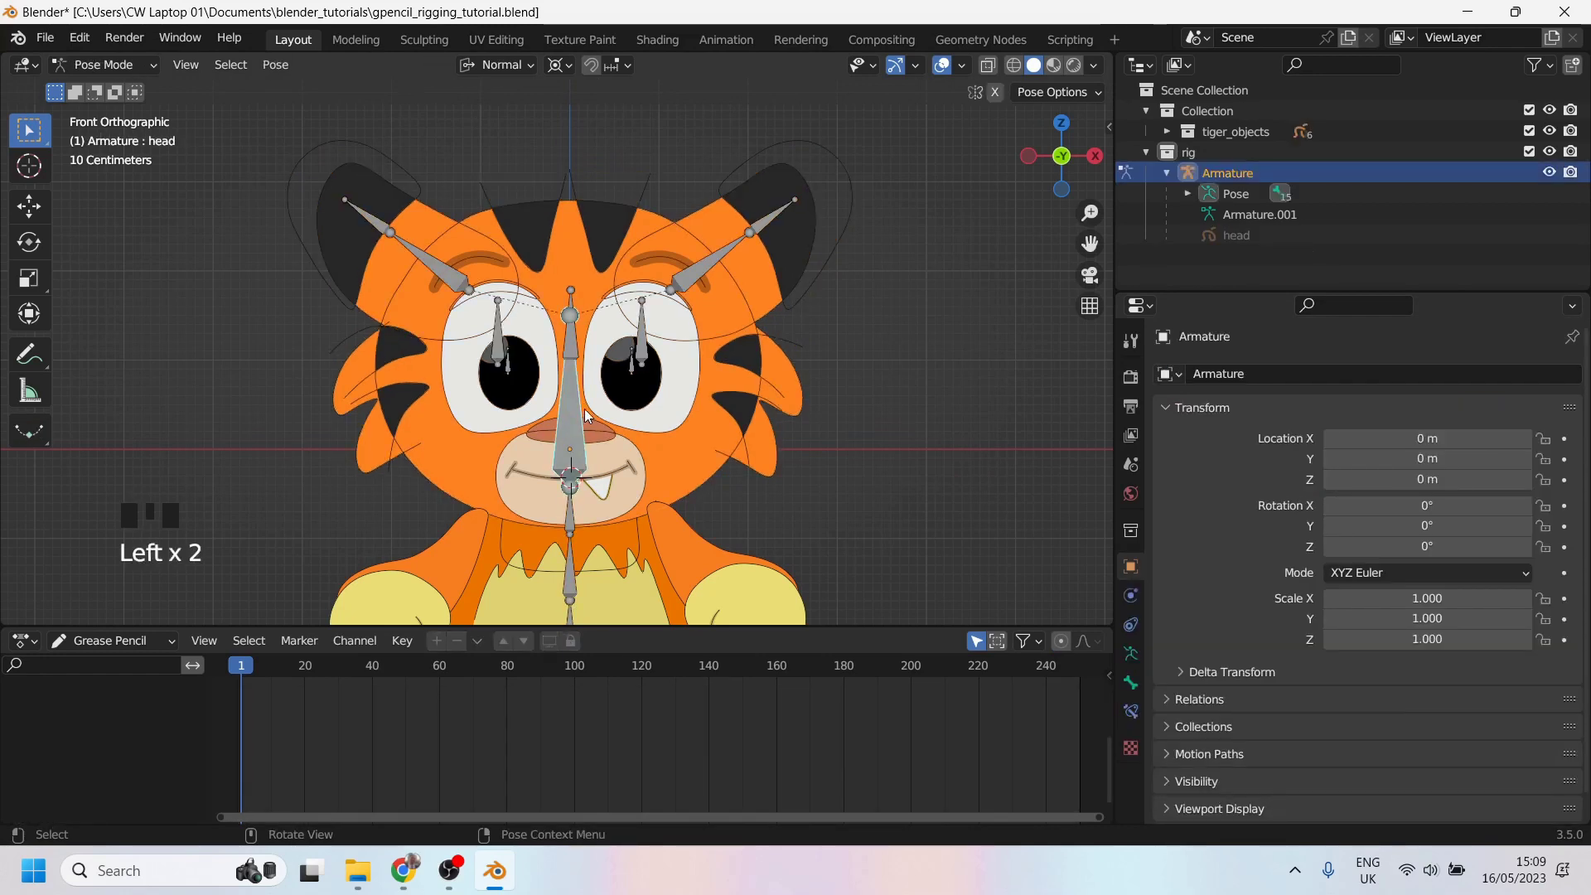
key("g")
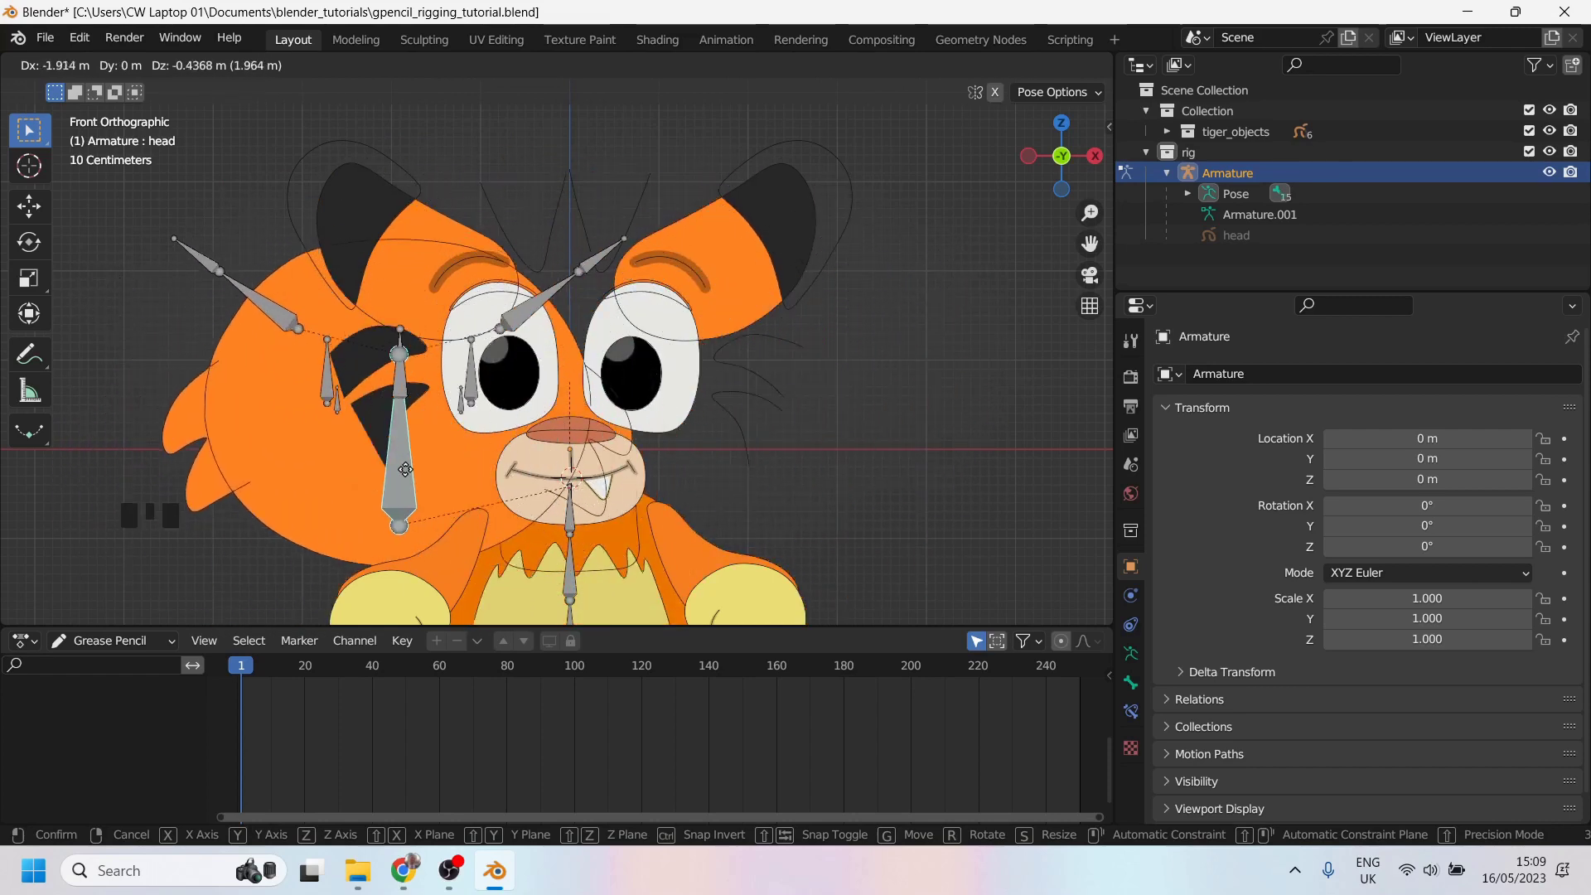
key("Escape")
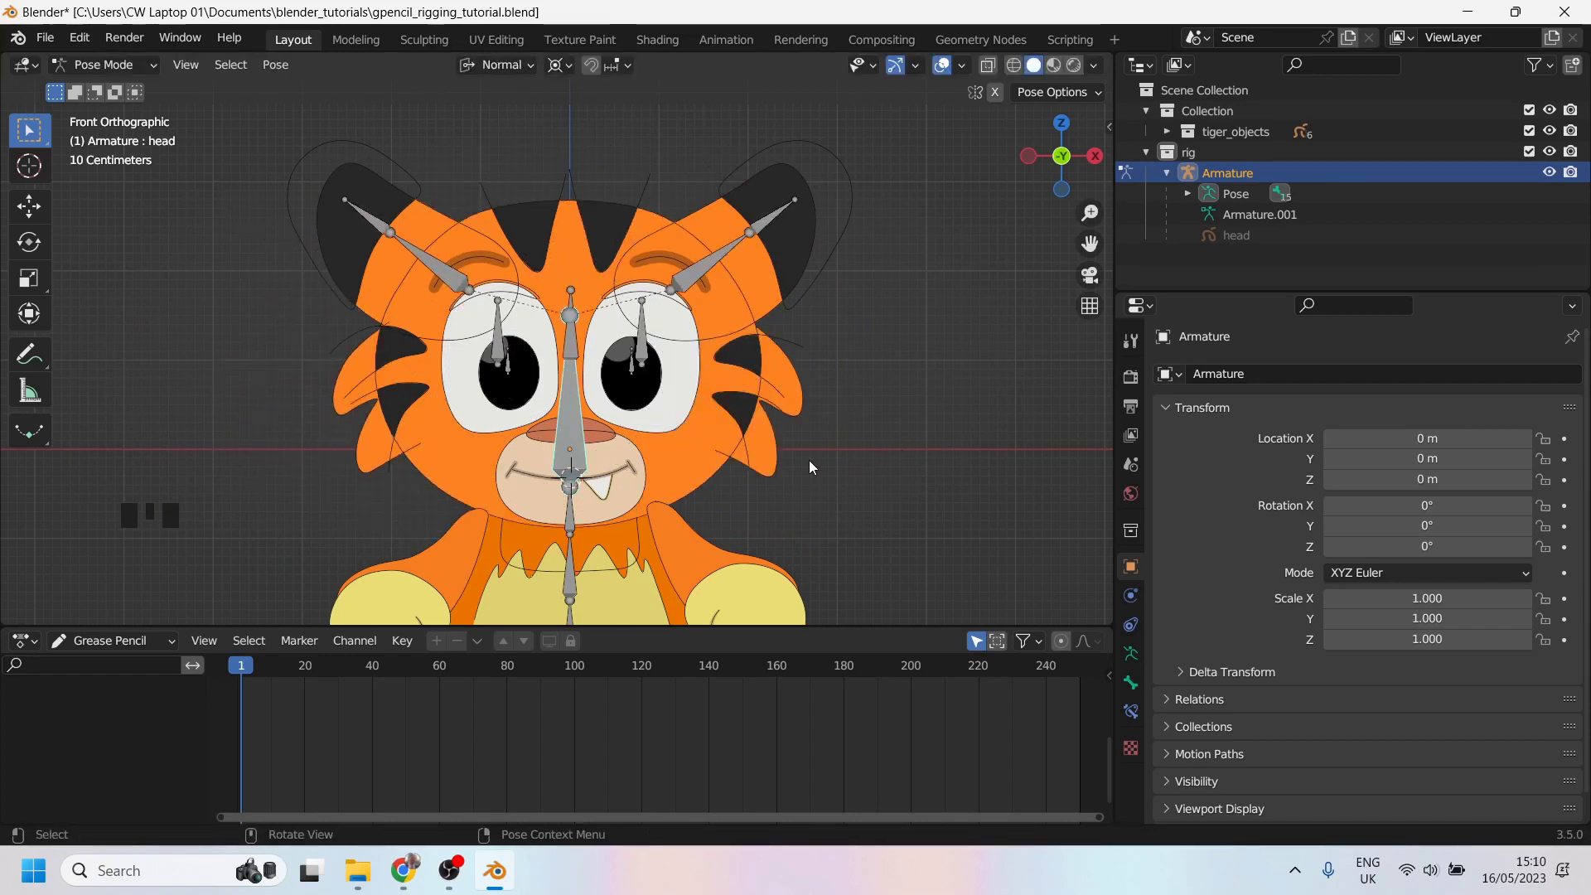
Step: Return to Object Mode and put the grease pencil head object in Edit Mode
left_click(130, 62)
left_click(104, 87)
left_click(604, 445)
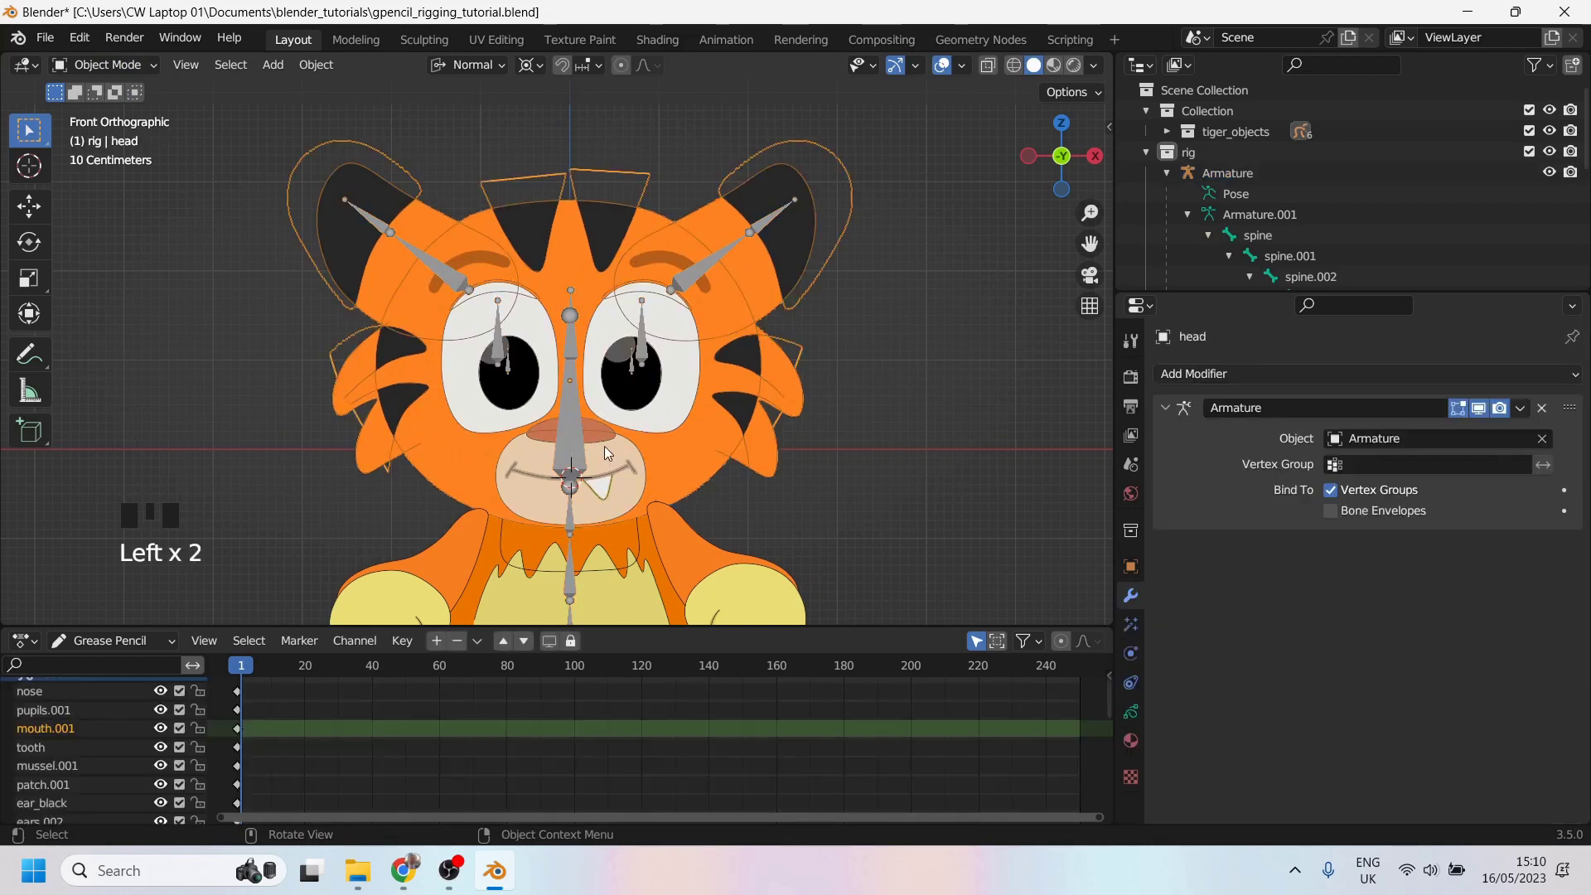
key("Tab")
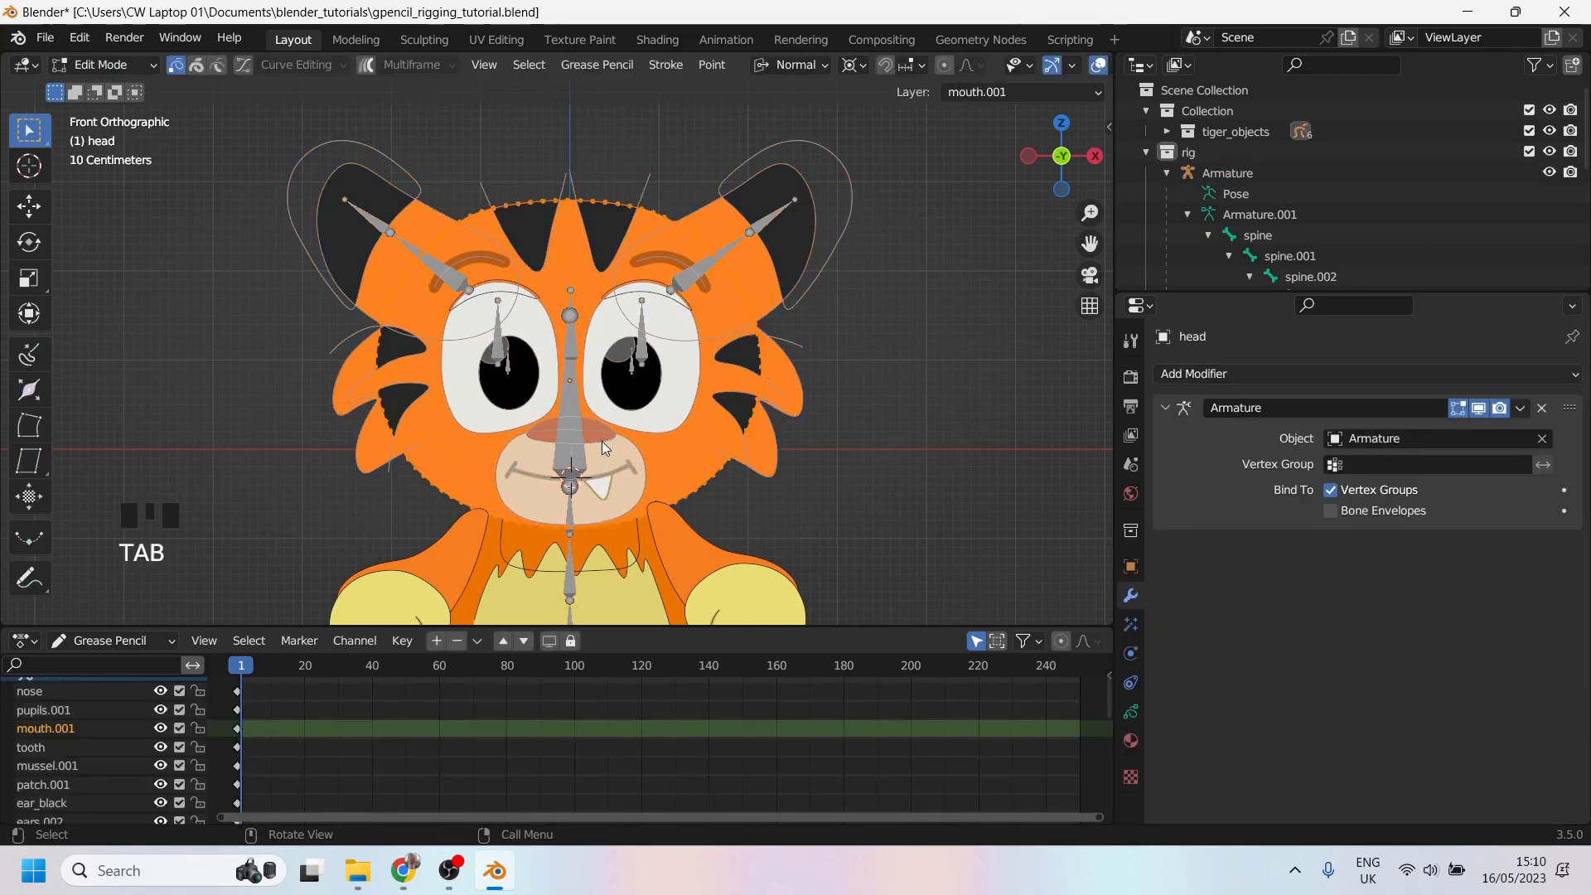
Step: Select all points of the nose, muzzle, mouth and tooth strokes, leaving them in their original position
left_click(621, 446)
left_click(631, 448, "shift")
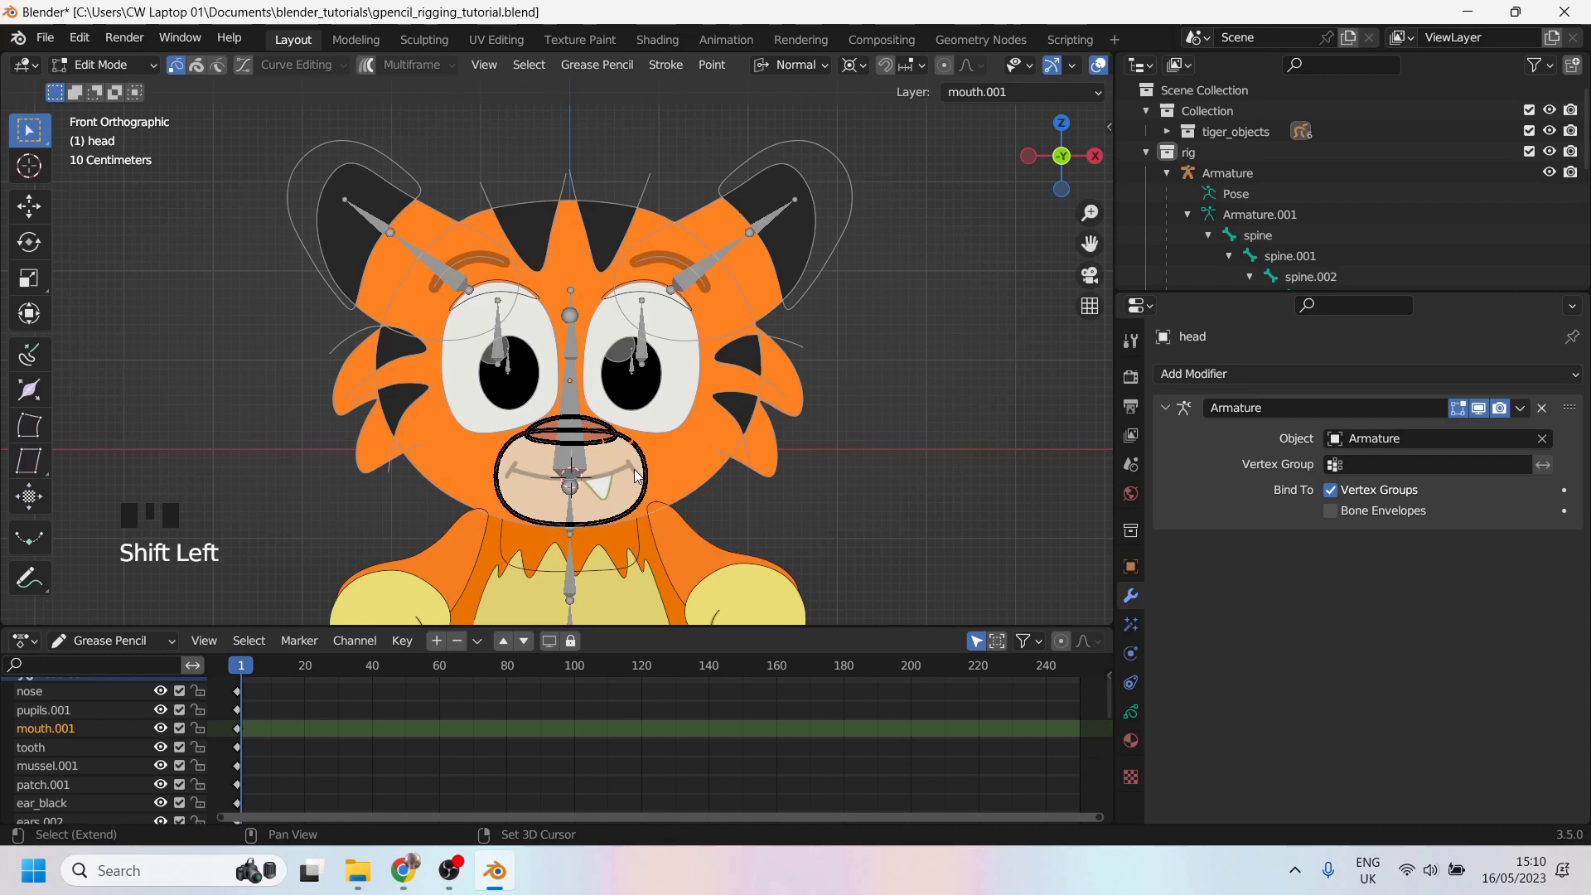
left_click(622, 468, "shift")
left_click(615, 478, "shift")
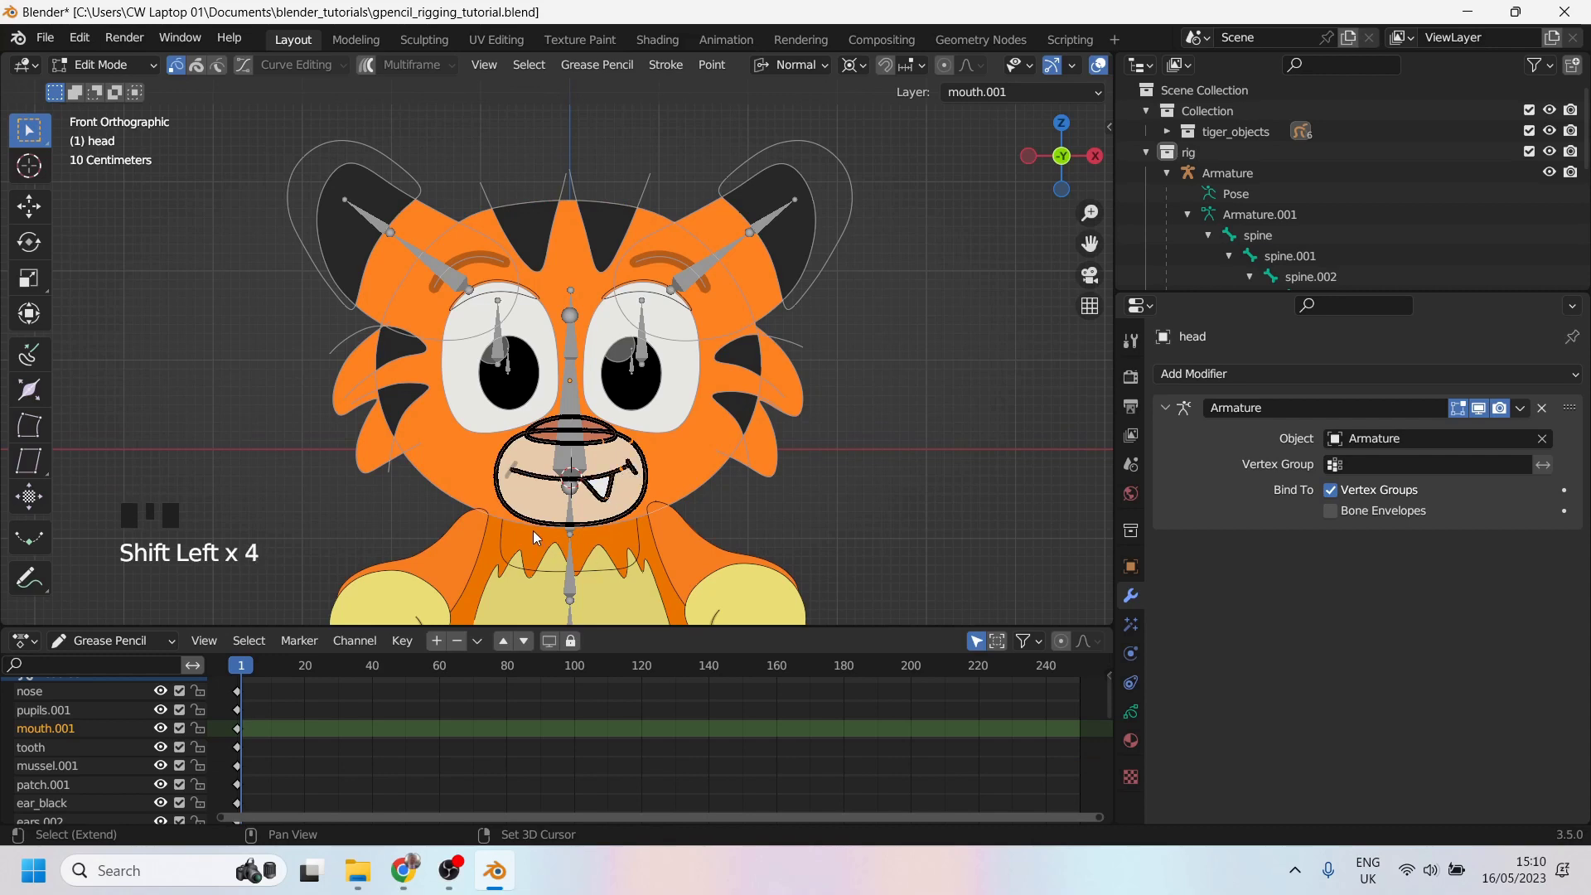
left_click(512, 479, "shift")
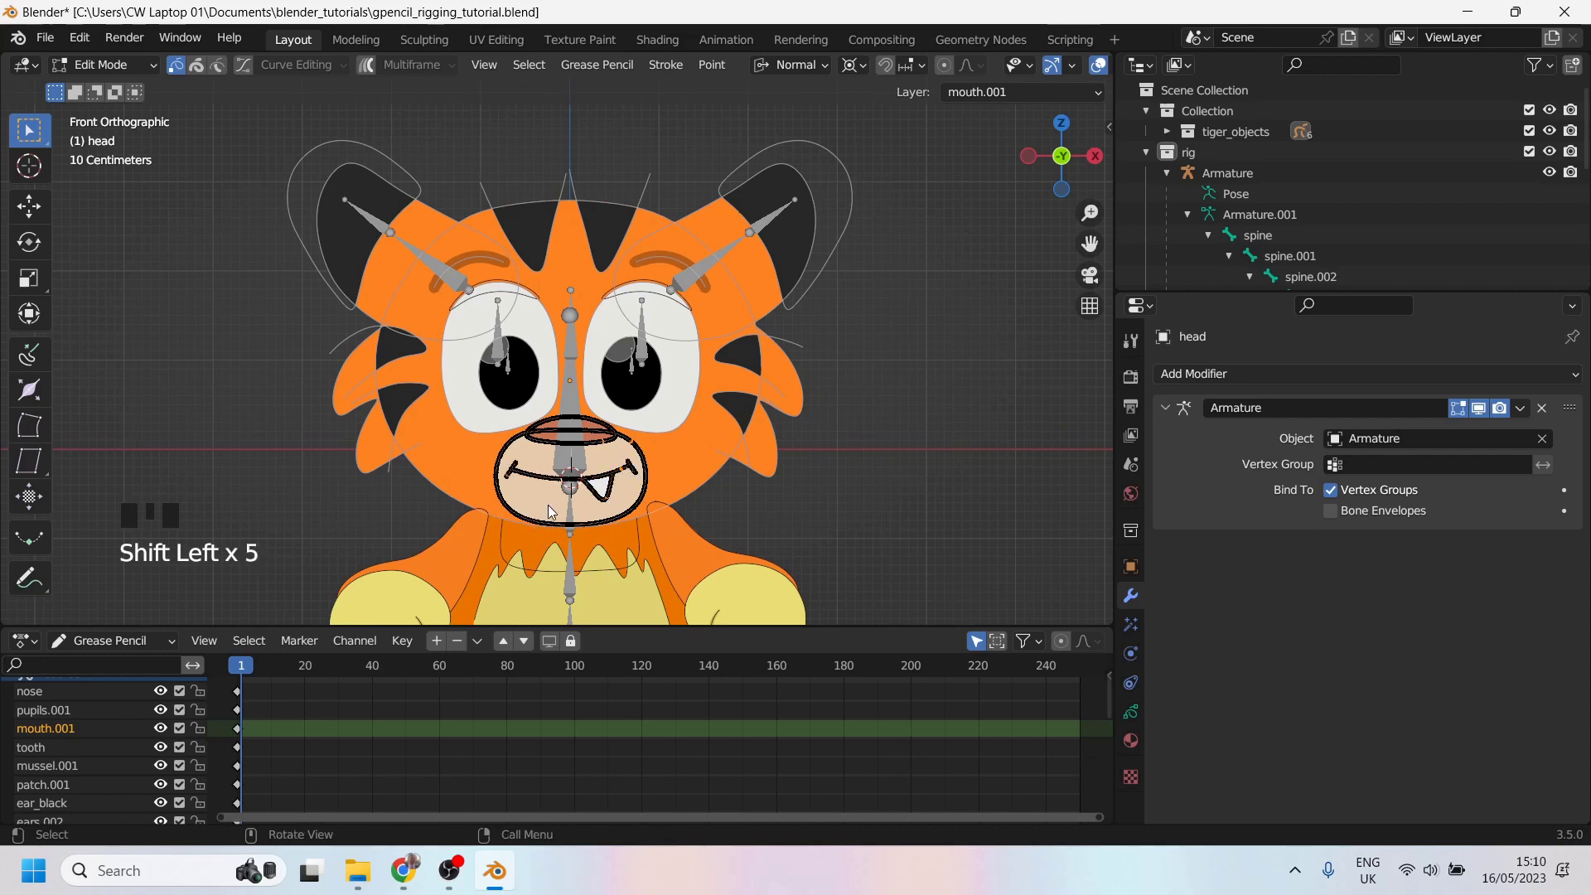
key("KP_Decimal")
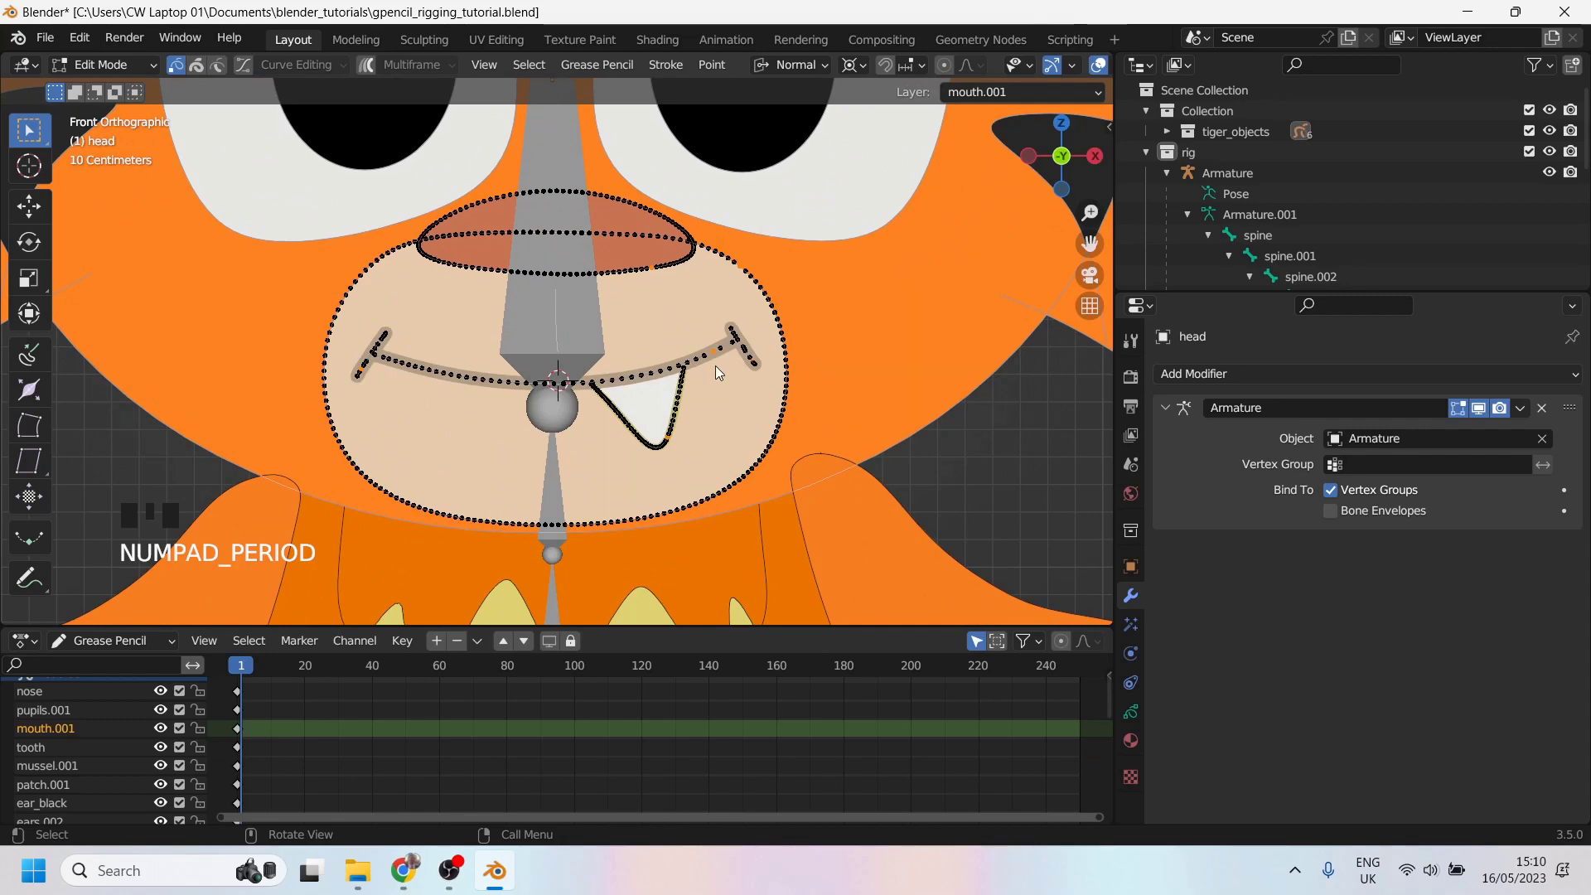
key("l")
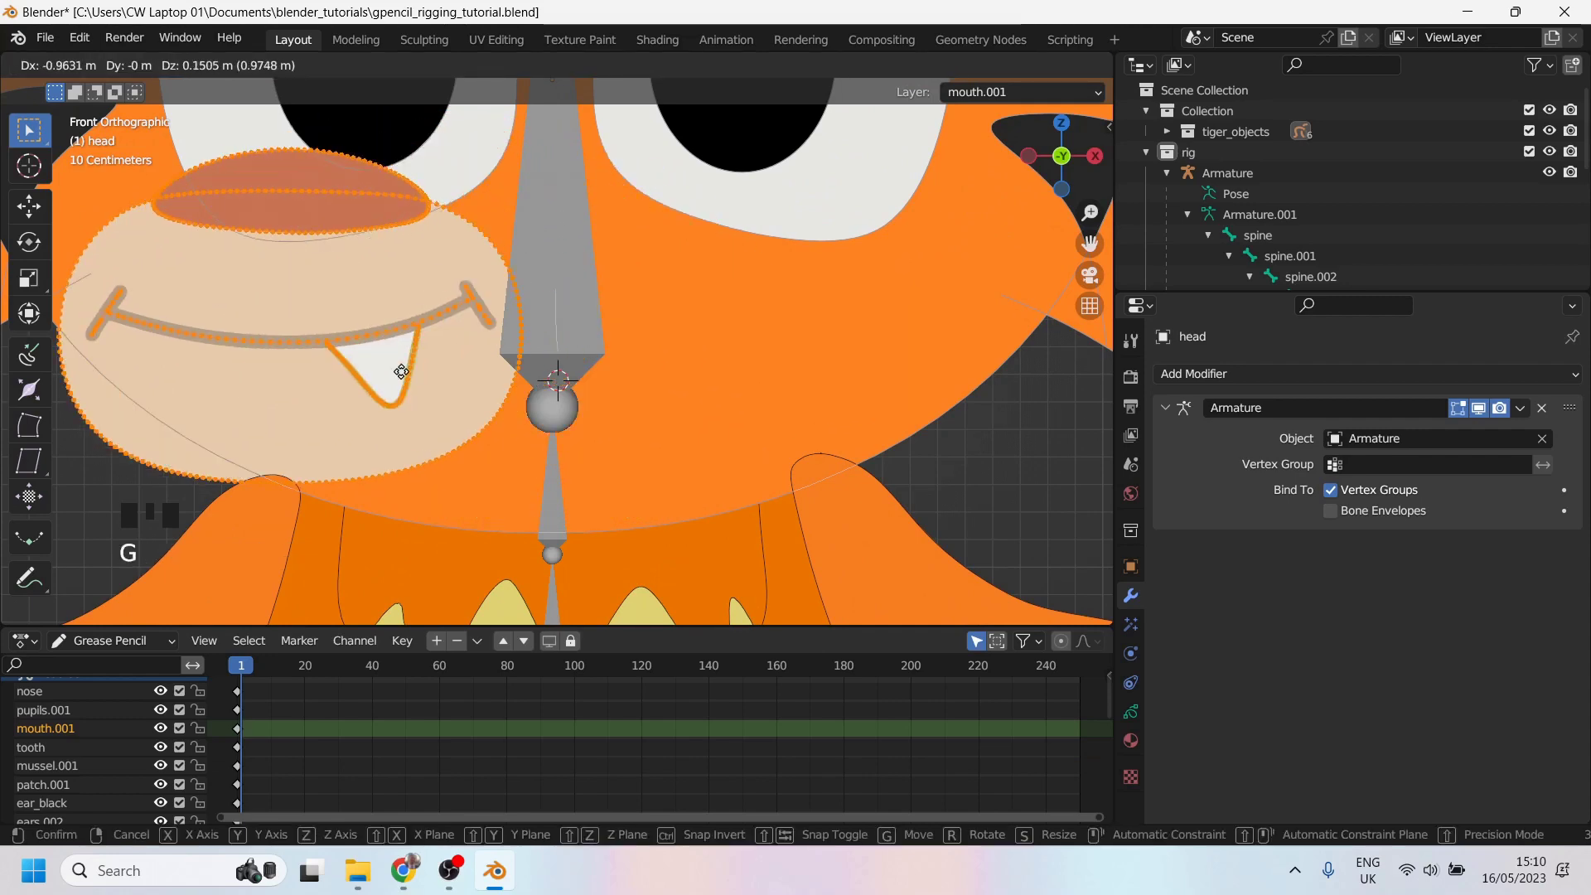
key("Escape")
Step: Add a vertex group named mussel, matching the muzzle bone's name, and assign the selected muzzle, nose, mouth and tooth points to it
scroll(620, 311, "down", 5)
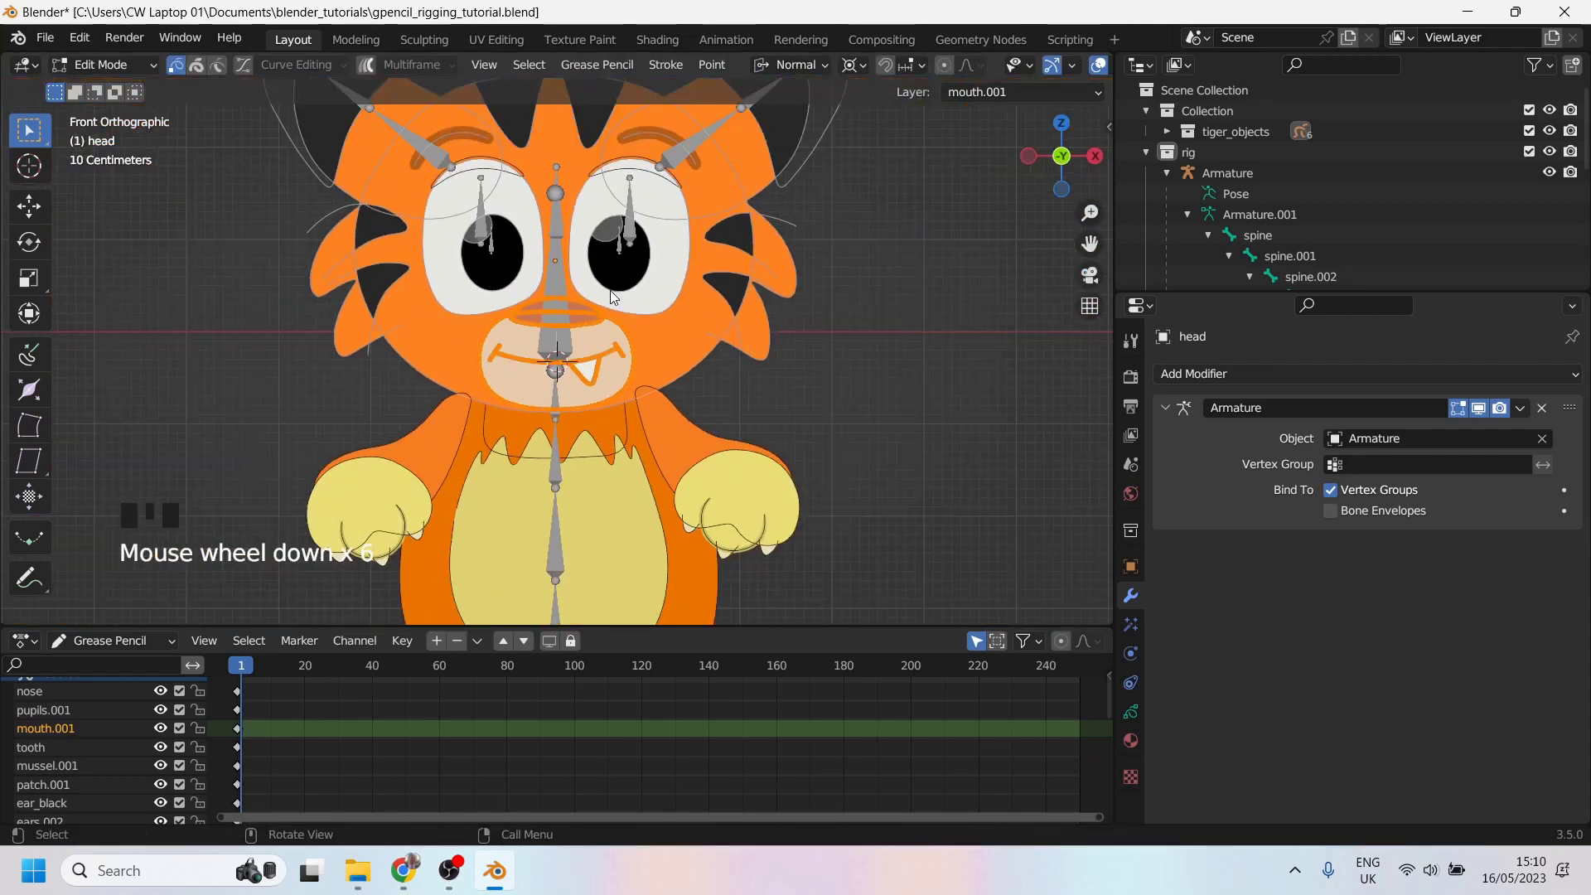
middle_click_drag(610, 290, 615, 325, "shift")
left_click(1132, 712)
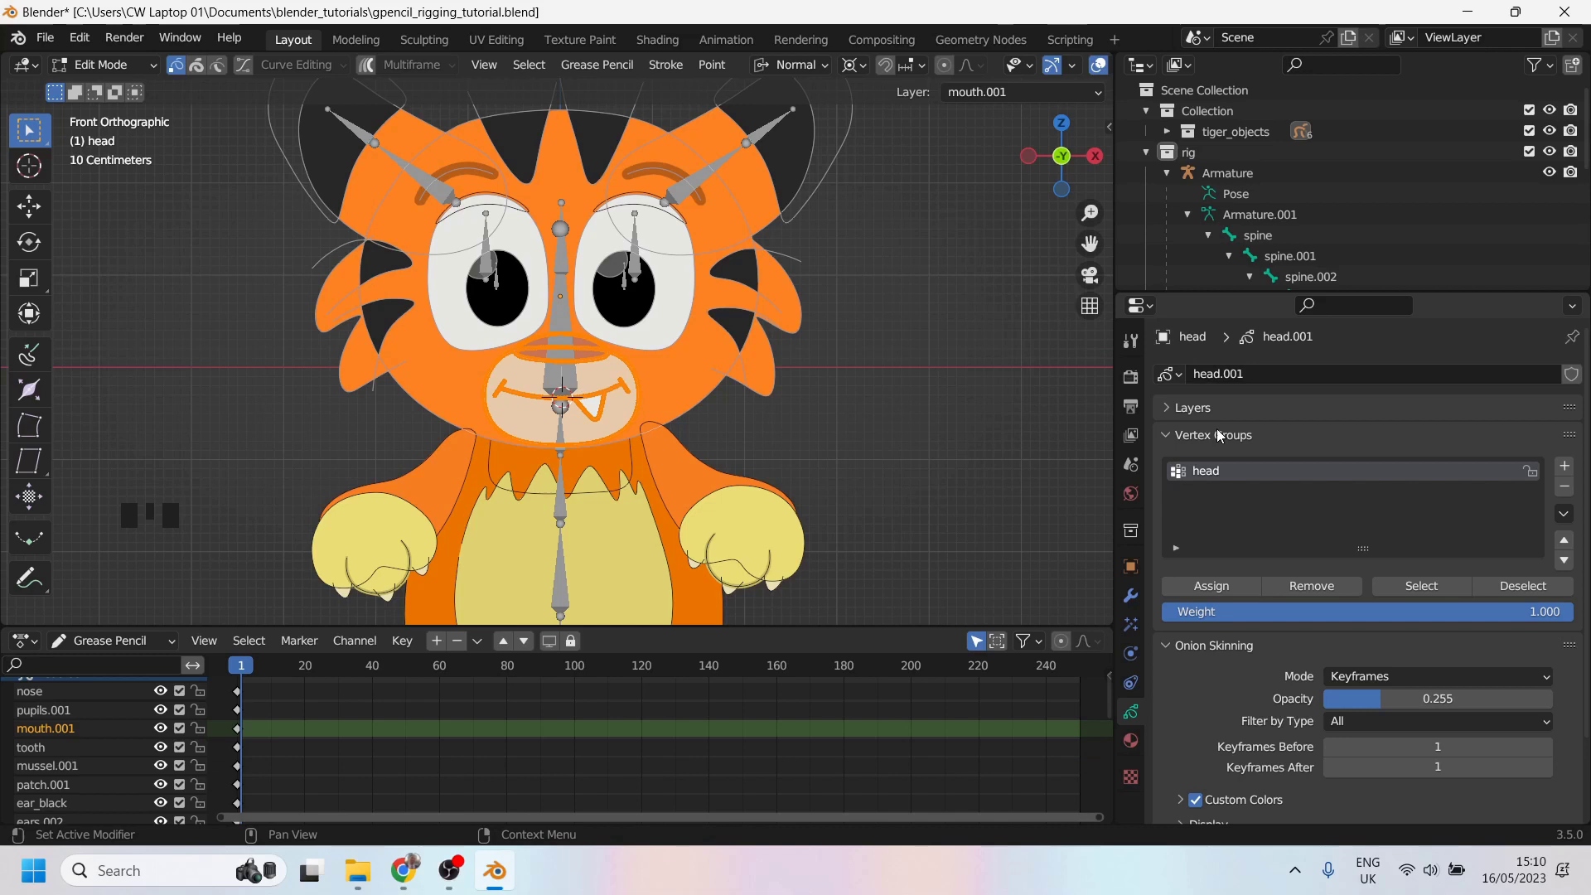
left_click(1566, 467)
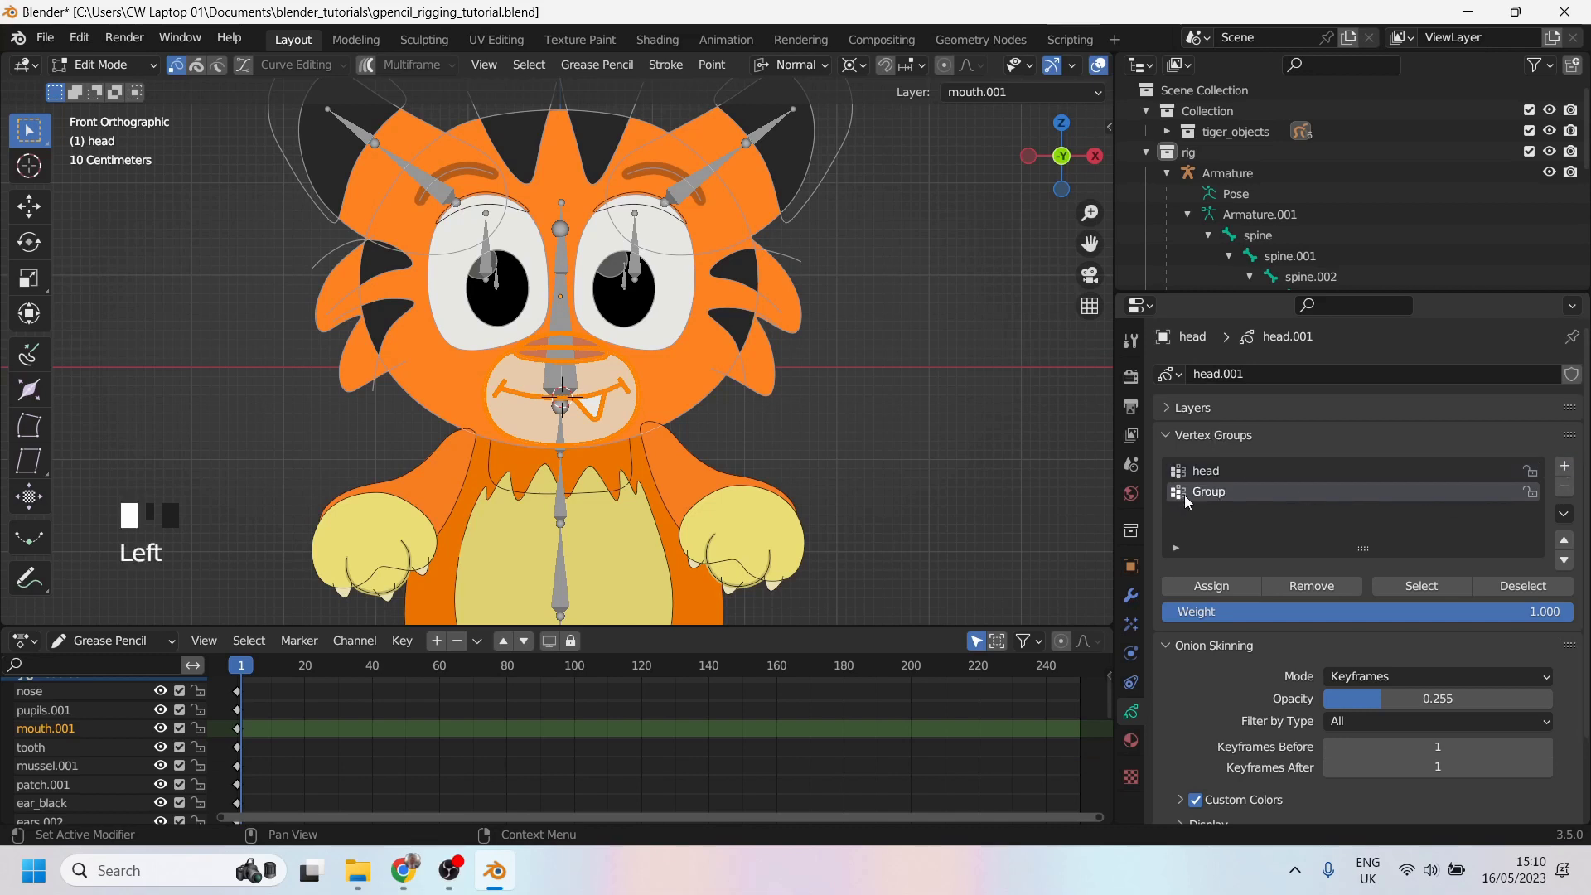
double_click(1203, 490)
type("mussel")
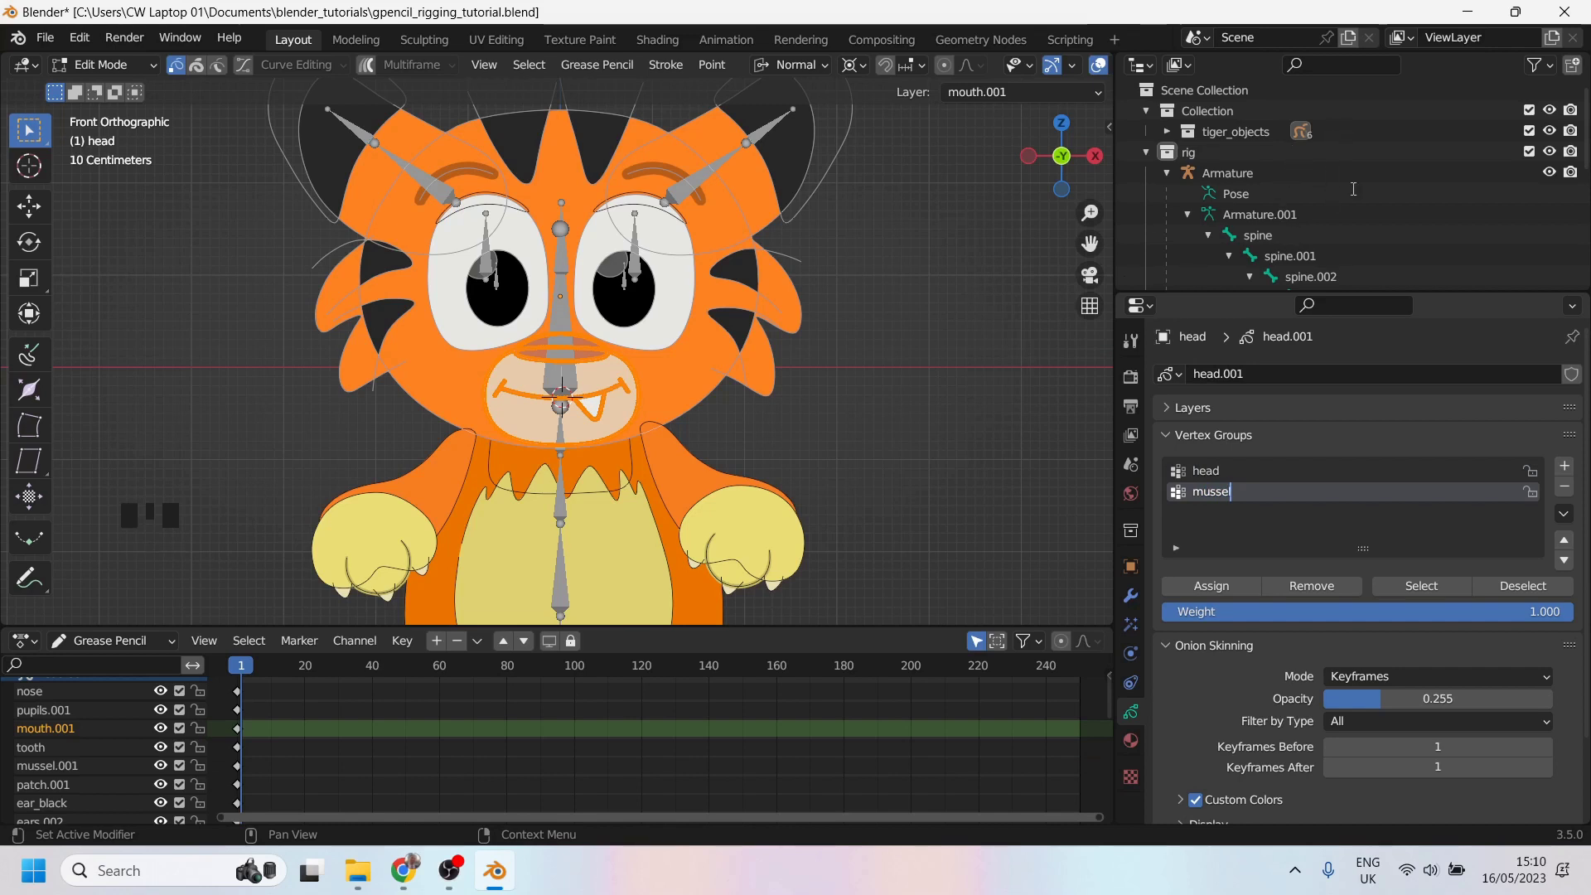
scroll(1290, 246, "down", 7)
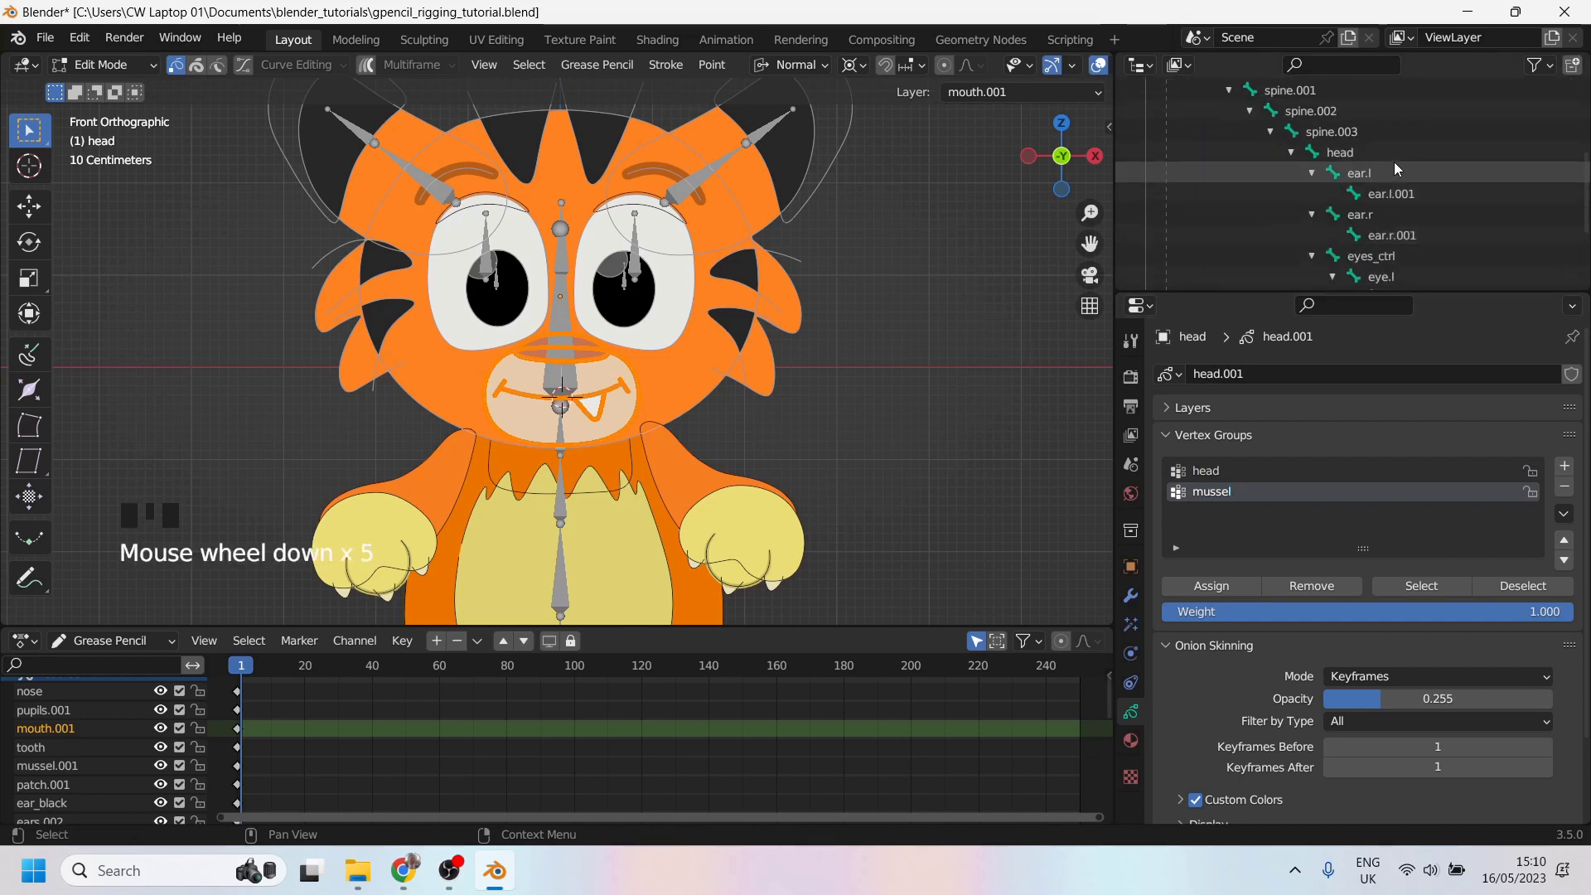
scroll(1390, 163, "down", 3)
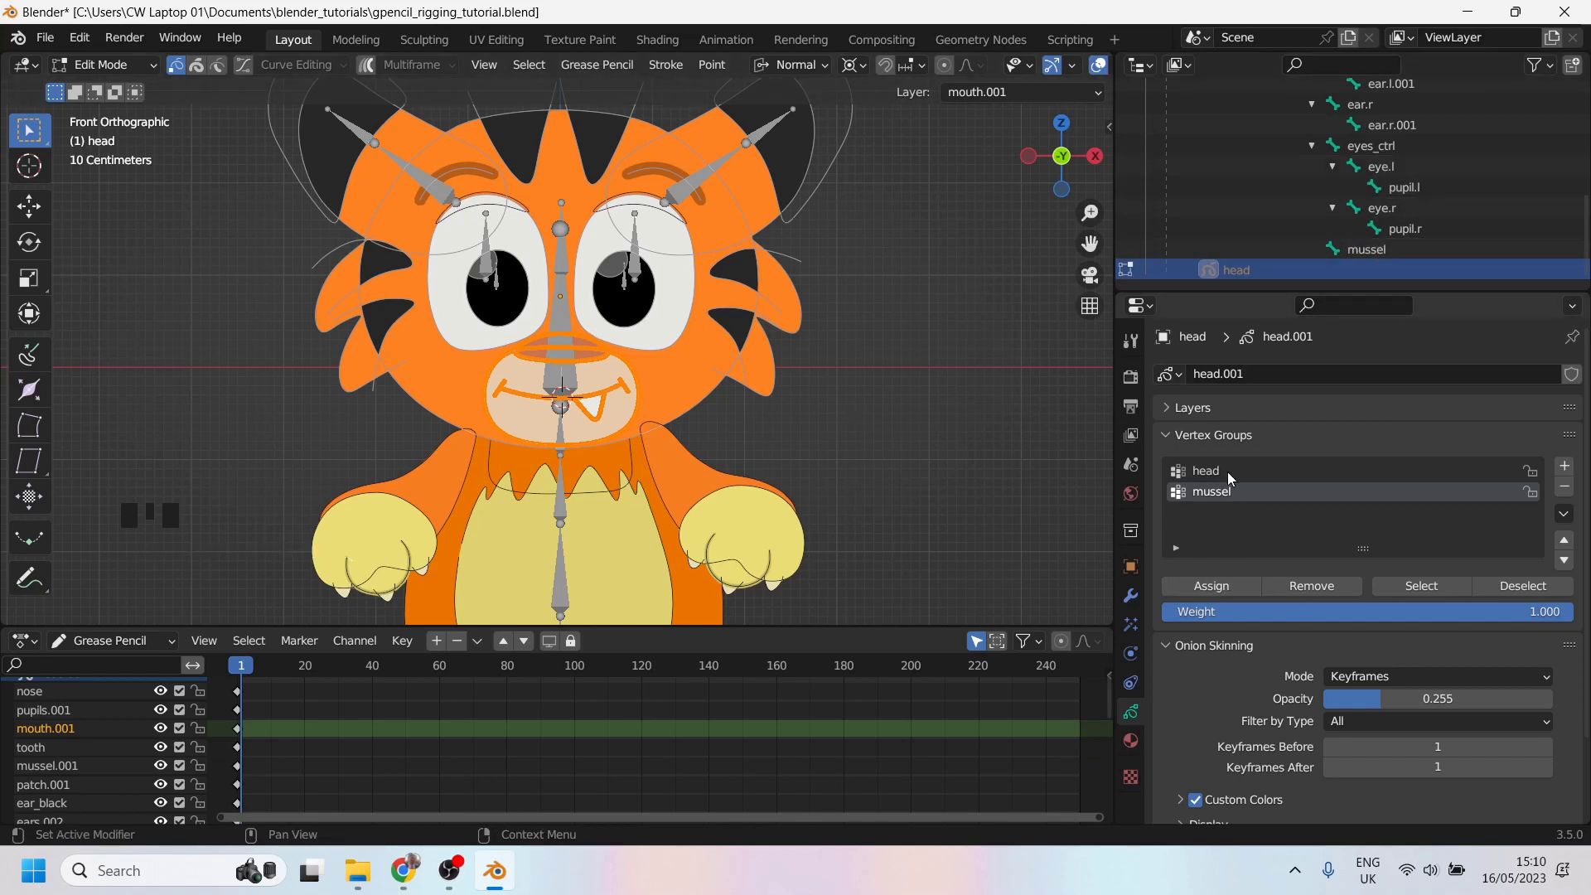
left_click(1207, 492)
left_click(1216, 590)
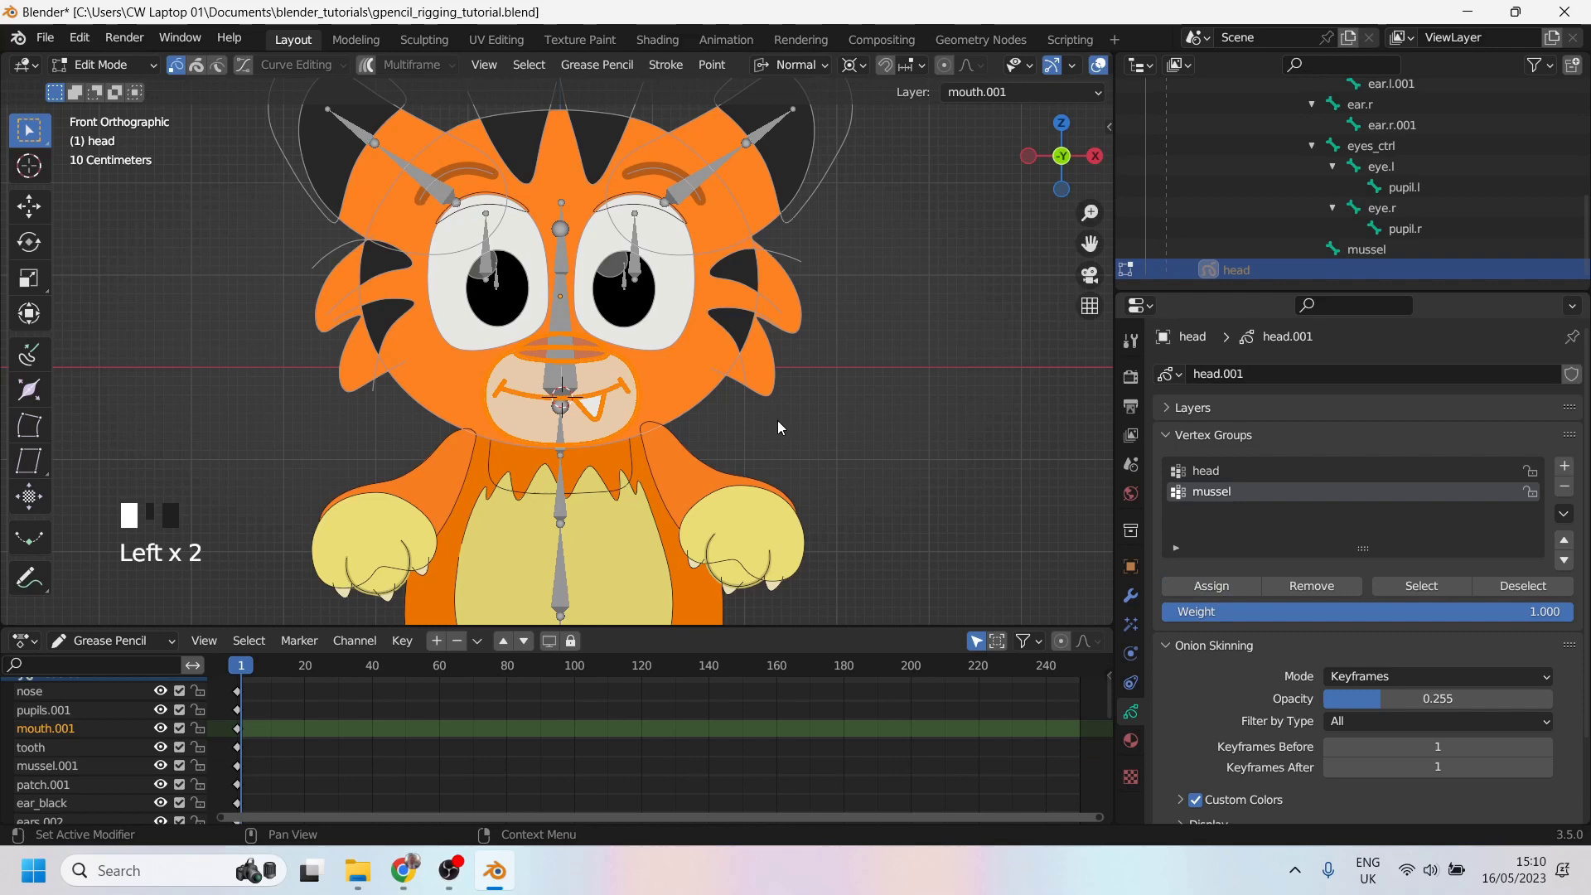
Step: Leave Edit Mode on the head artwork, put the armature in Pose Mode, and select the muzzle bone
left_click_drag(104, 64, 117, 93)
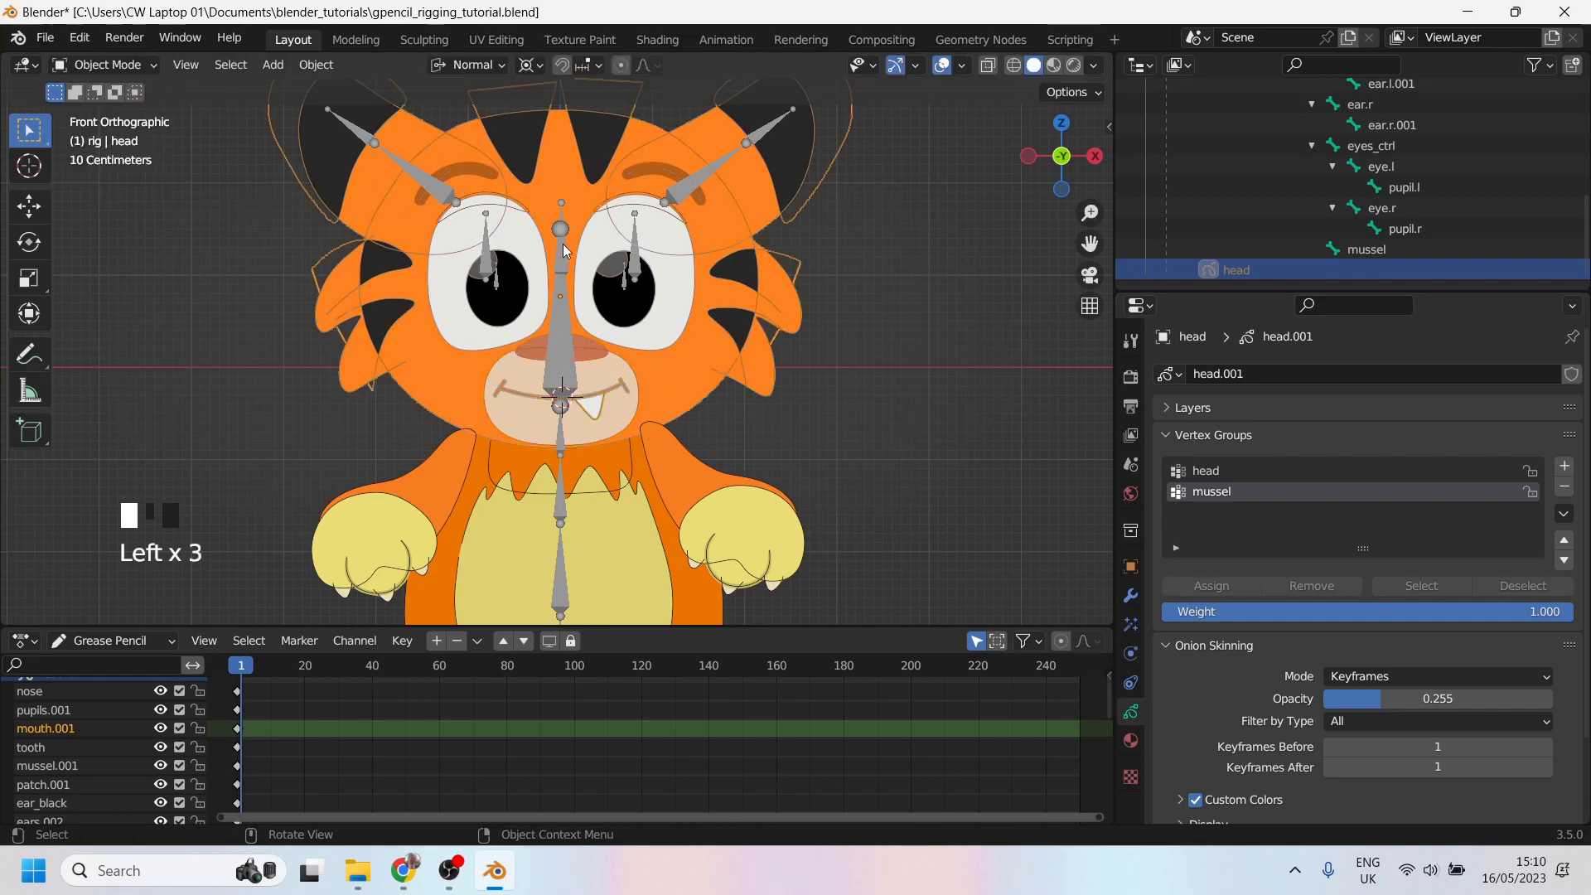
left_click(570, 333)
key("ctrl+Tab")
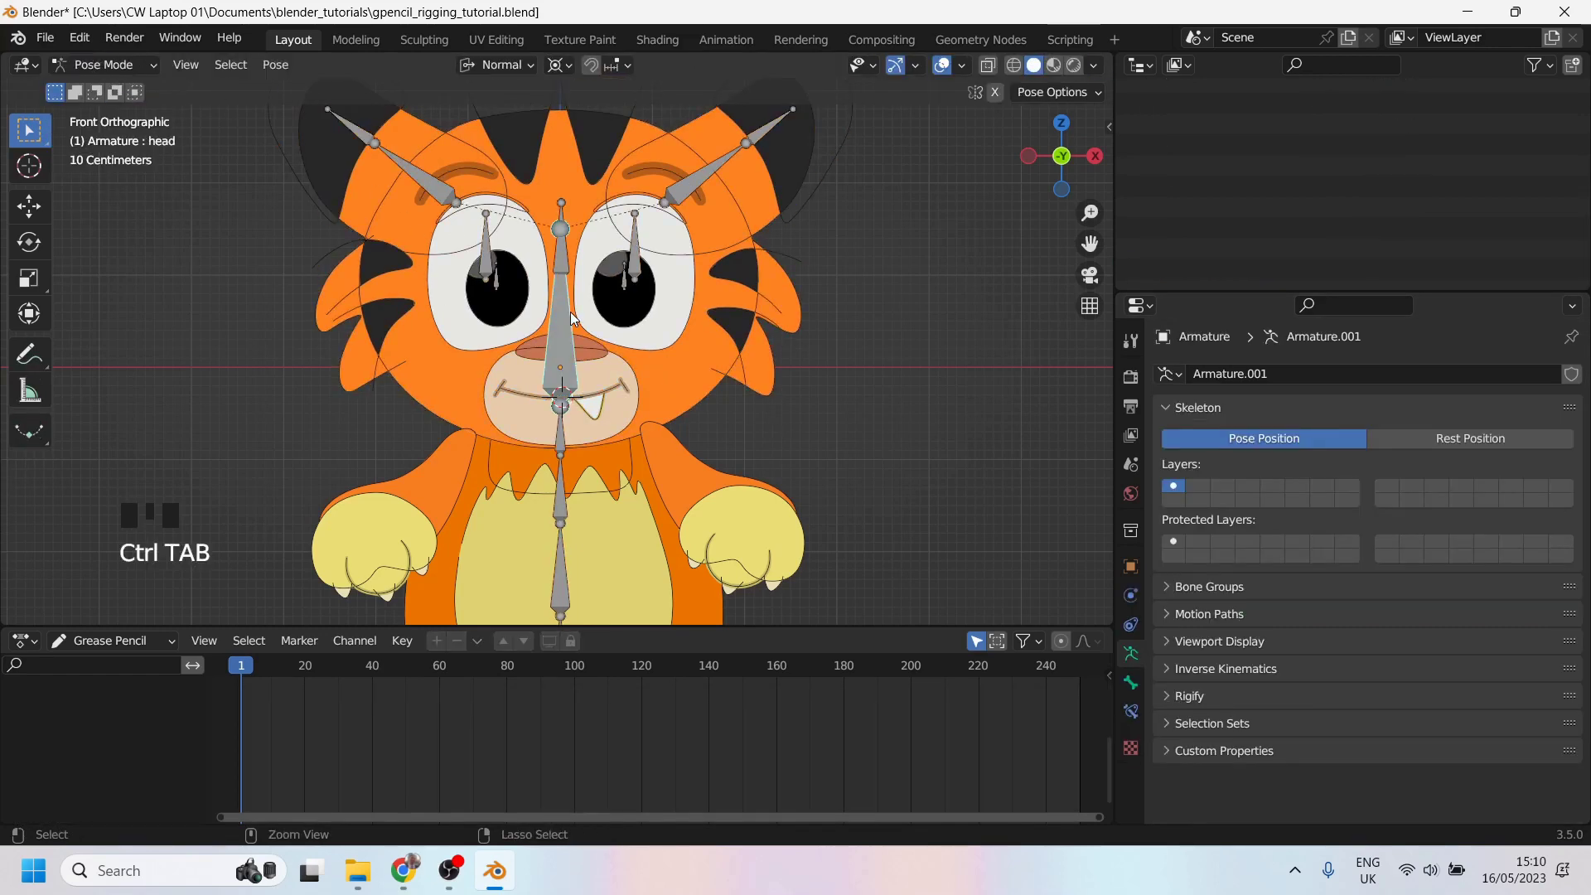
left_click(560, 352)
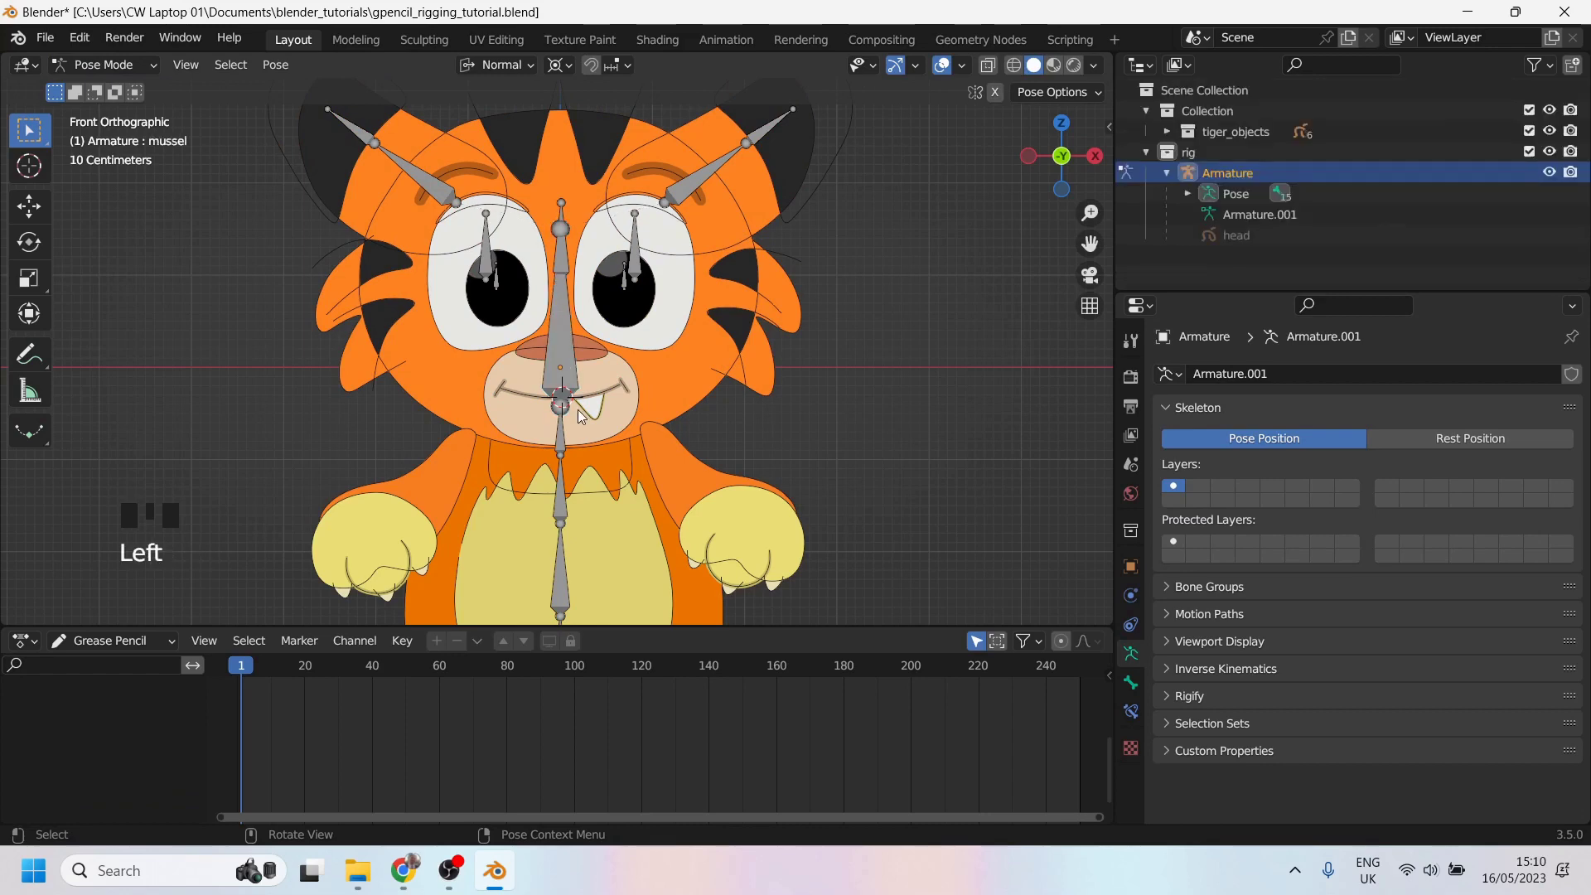
scroll(567, 431, "up", 2, "shift")
left_click(987, 65)
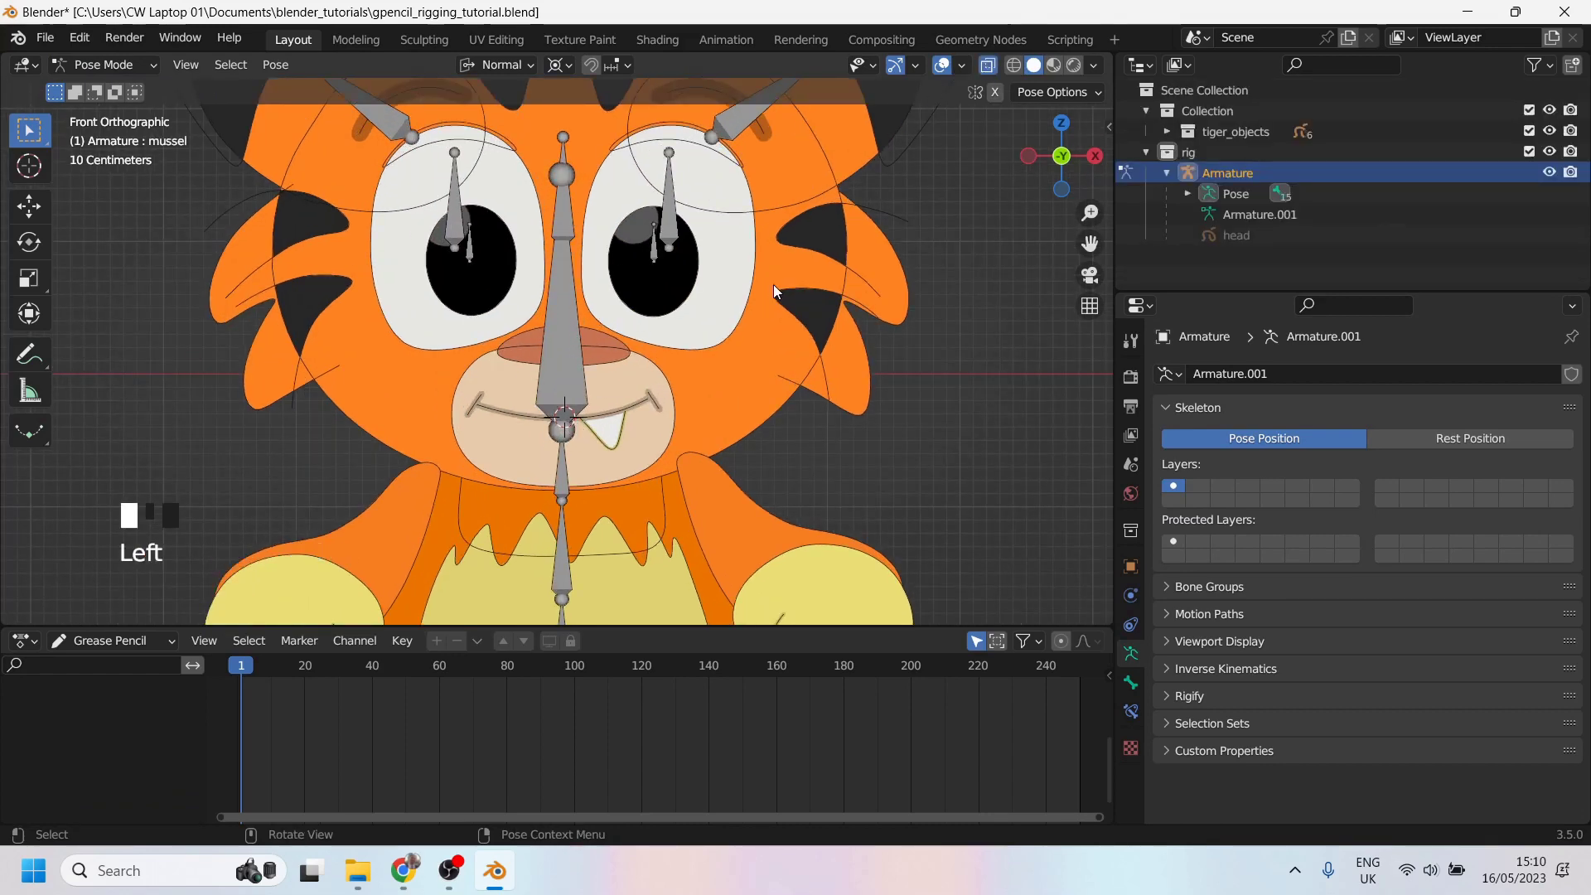
left_click(559, 370)
double_click(988, 65)
double_click(988, 65)
left_click(988, 65)
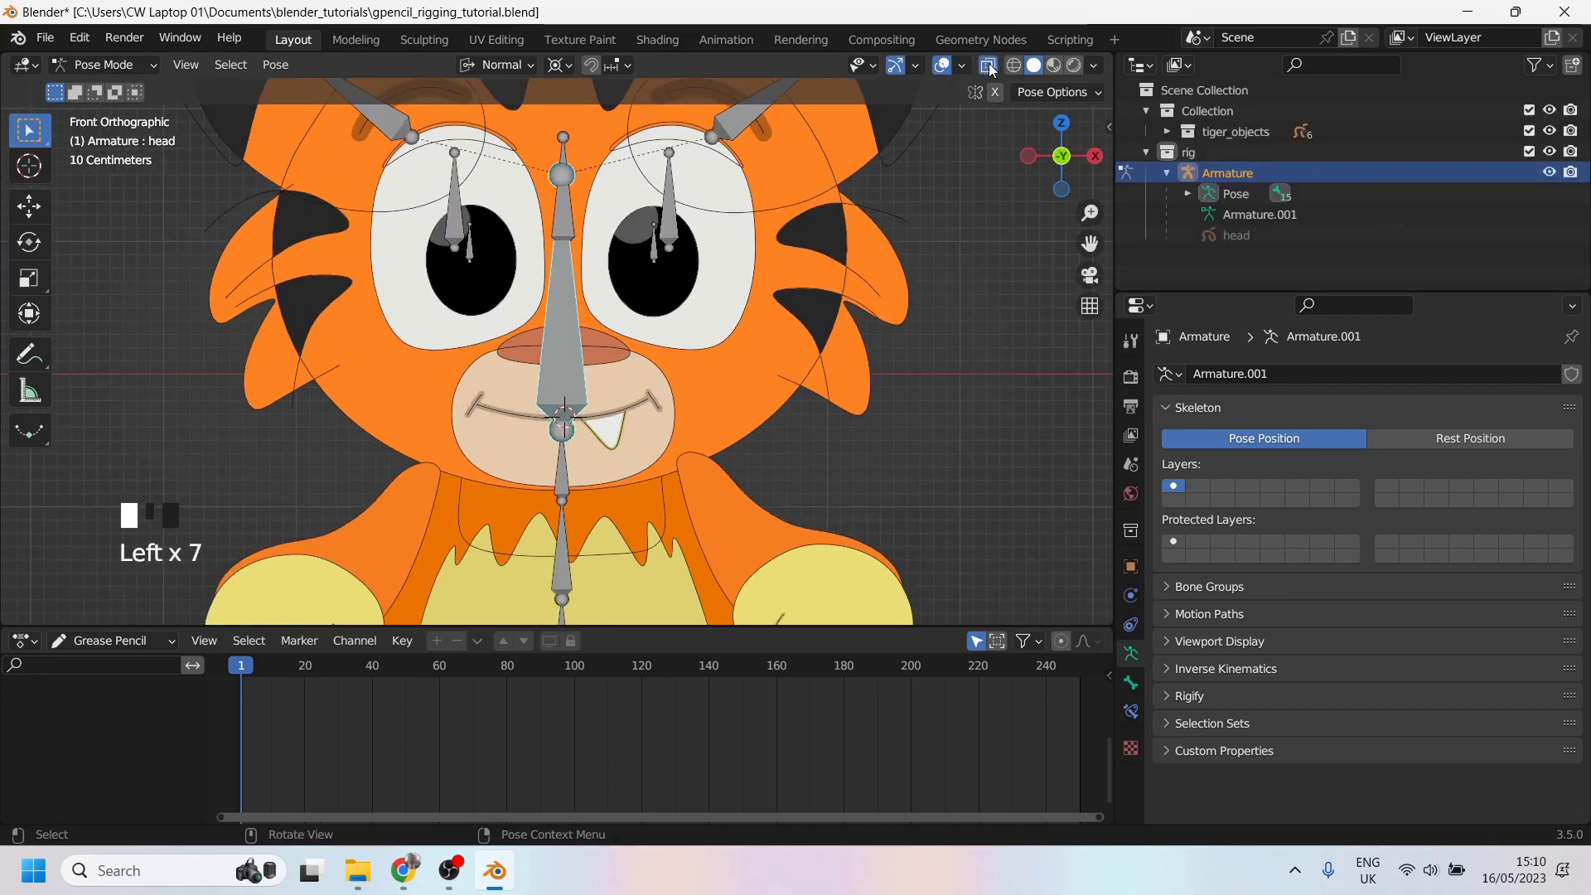
left_click(987, 65)
double_click(988, 65)
left_click(988, 65)
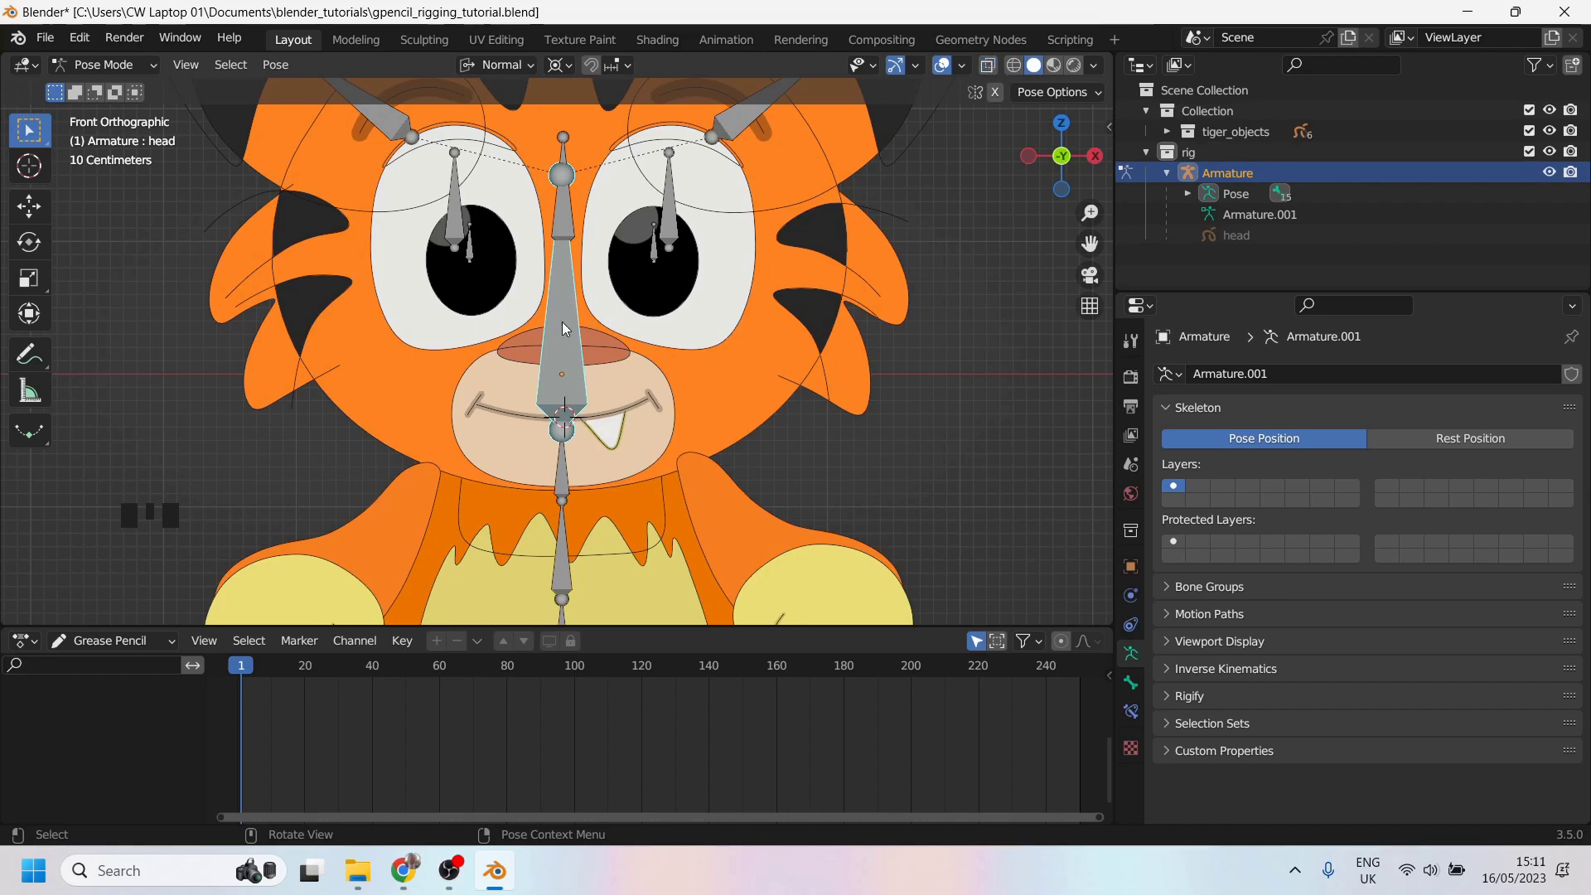
Step: Switch to wireframe display, select the mussel bone inside the head bone, and test moving it, undoing the move
left_click(1013, 66)
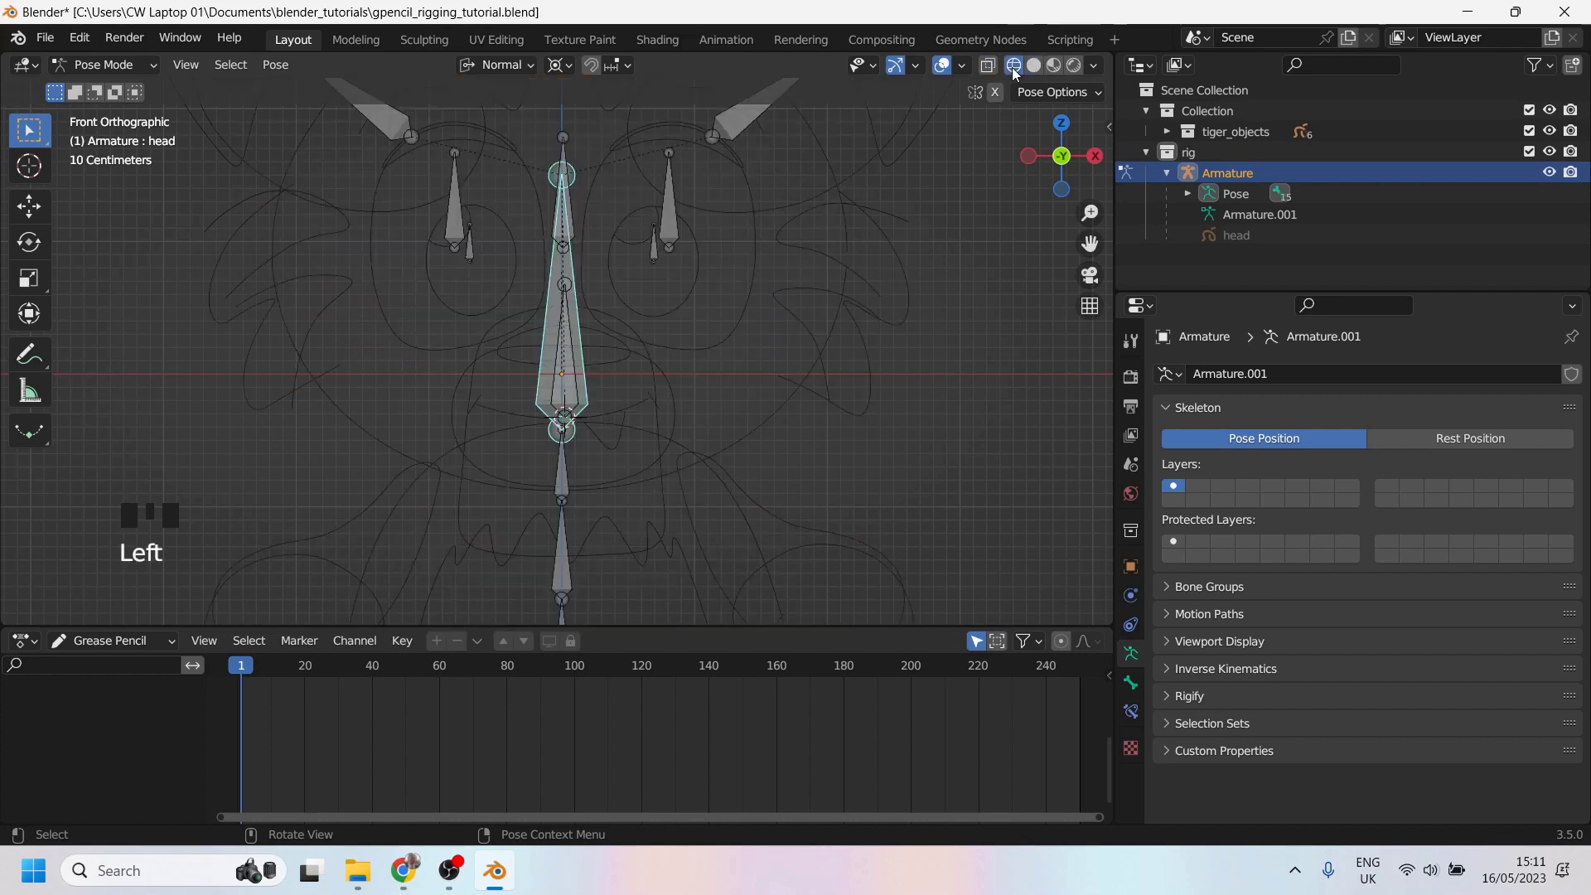
left_click(575, 351)
key("g")
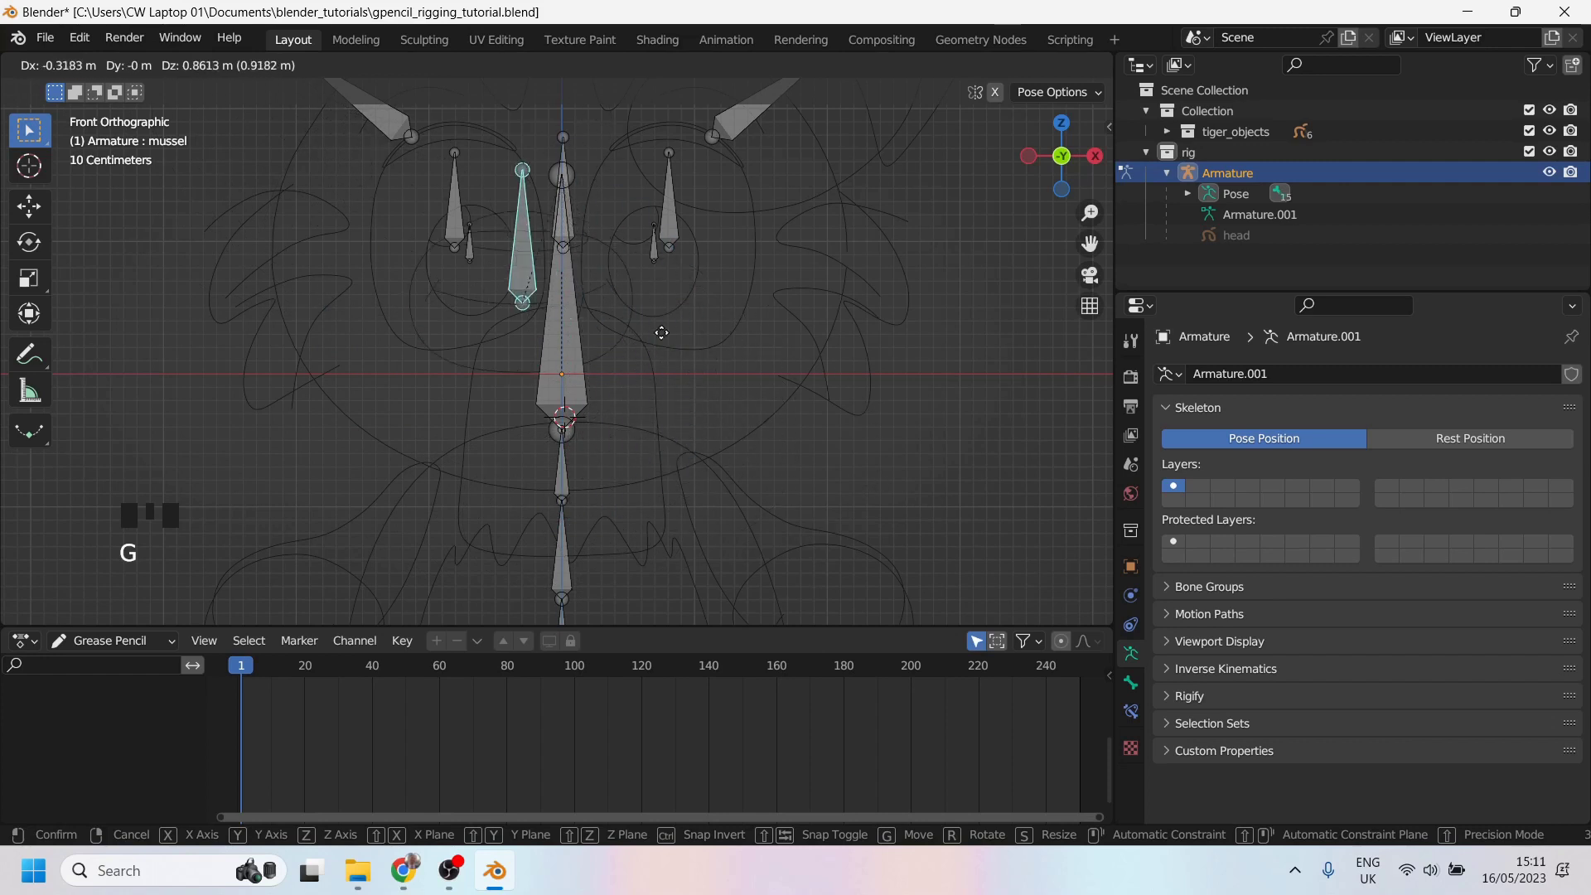
left_click(539, 428)
key("ctrl+z")
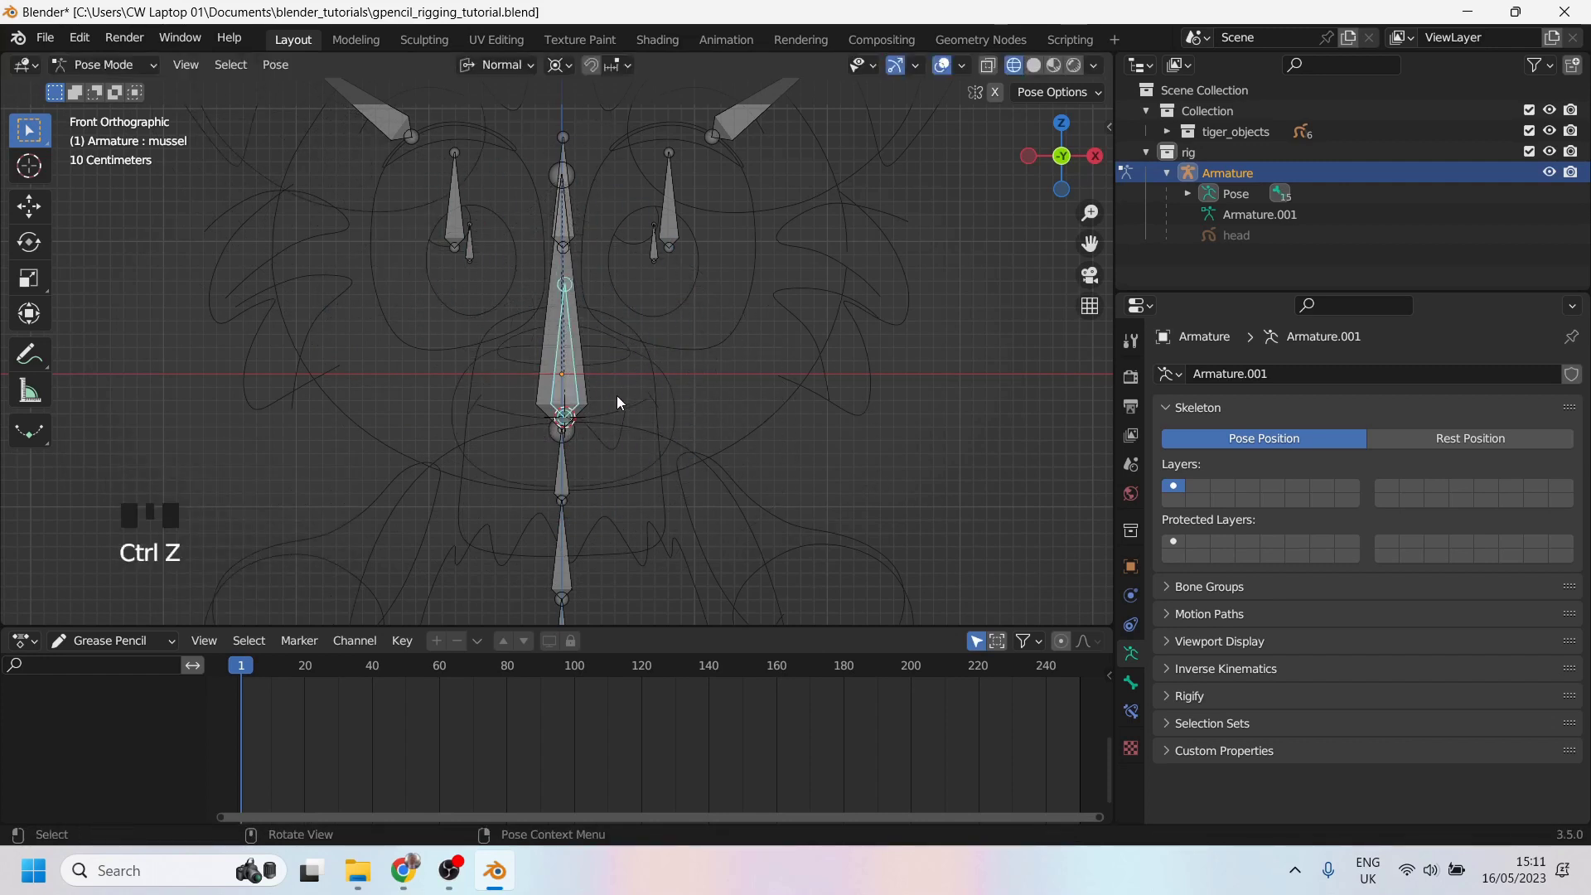
Step: Test moving the mussel bone in wireframe and in solid display to check how the muzzle artwork follows, cancelling the moves
key("g")
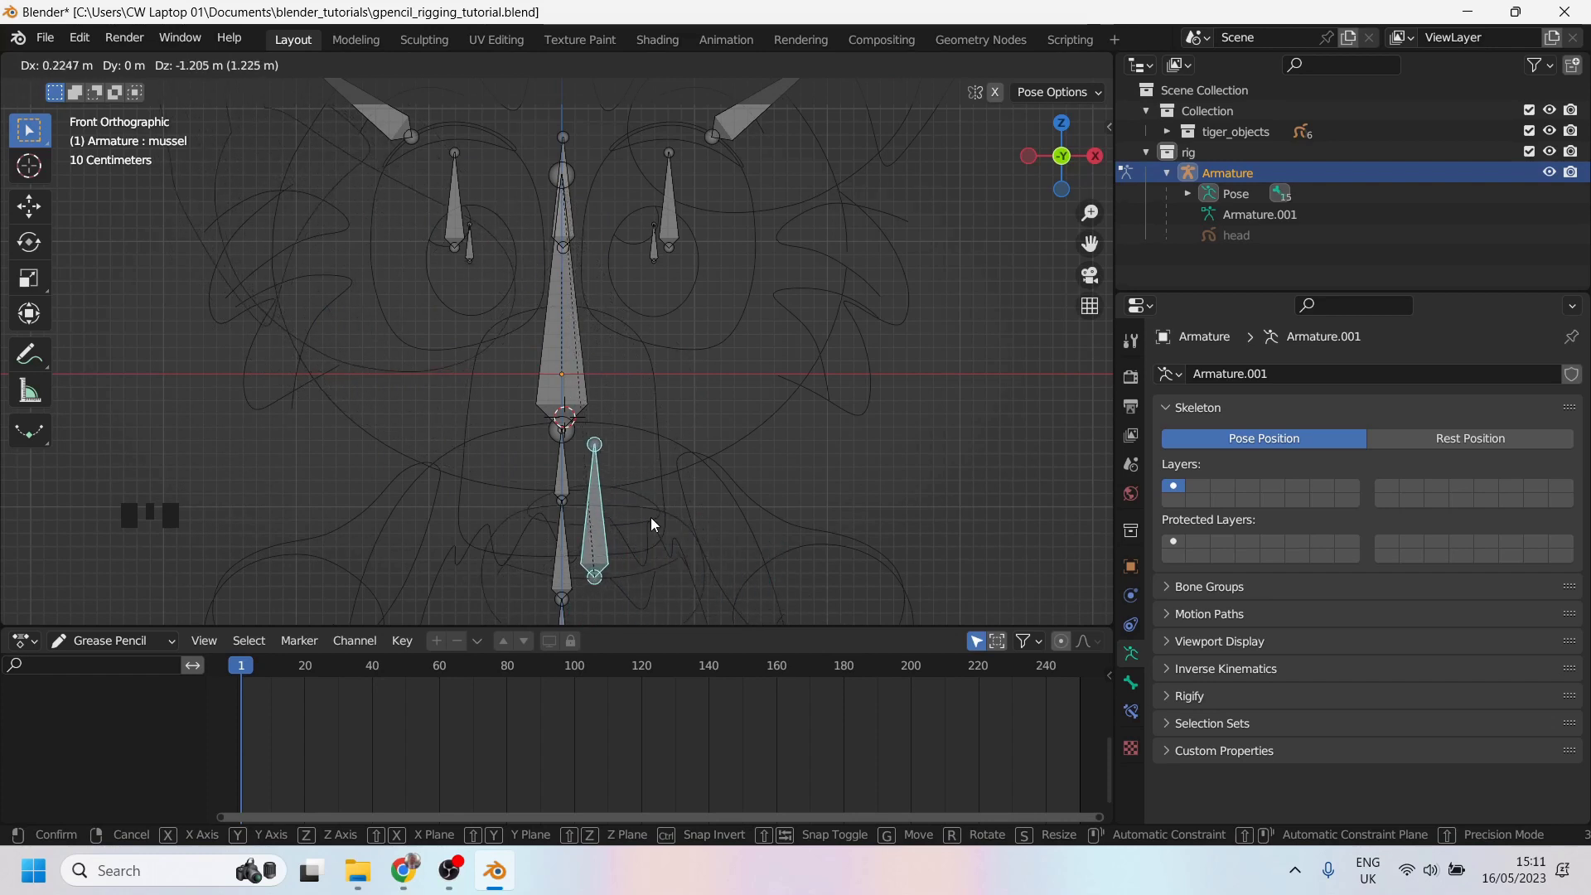
scroll(509, 315, "down", 4)
scroll(544, 347, "up", 1)
key("g")
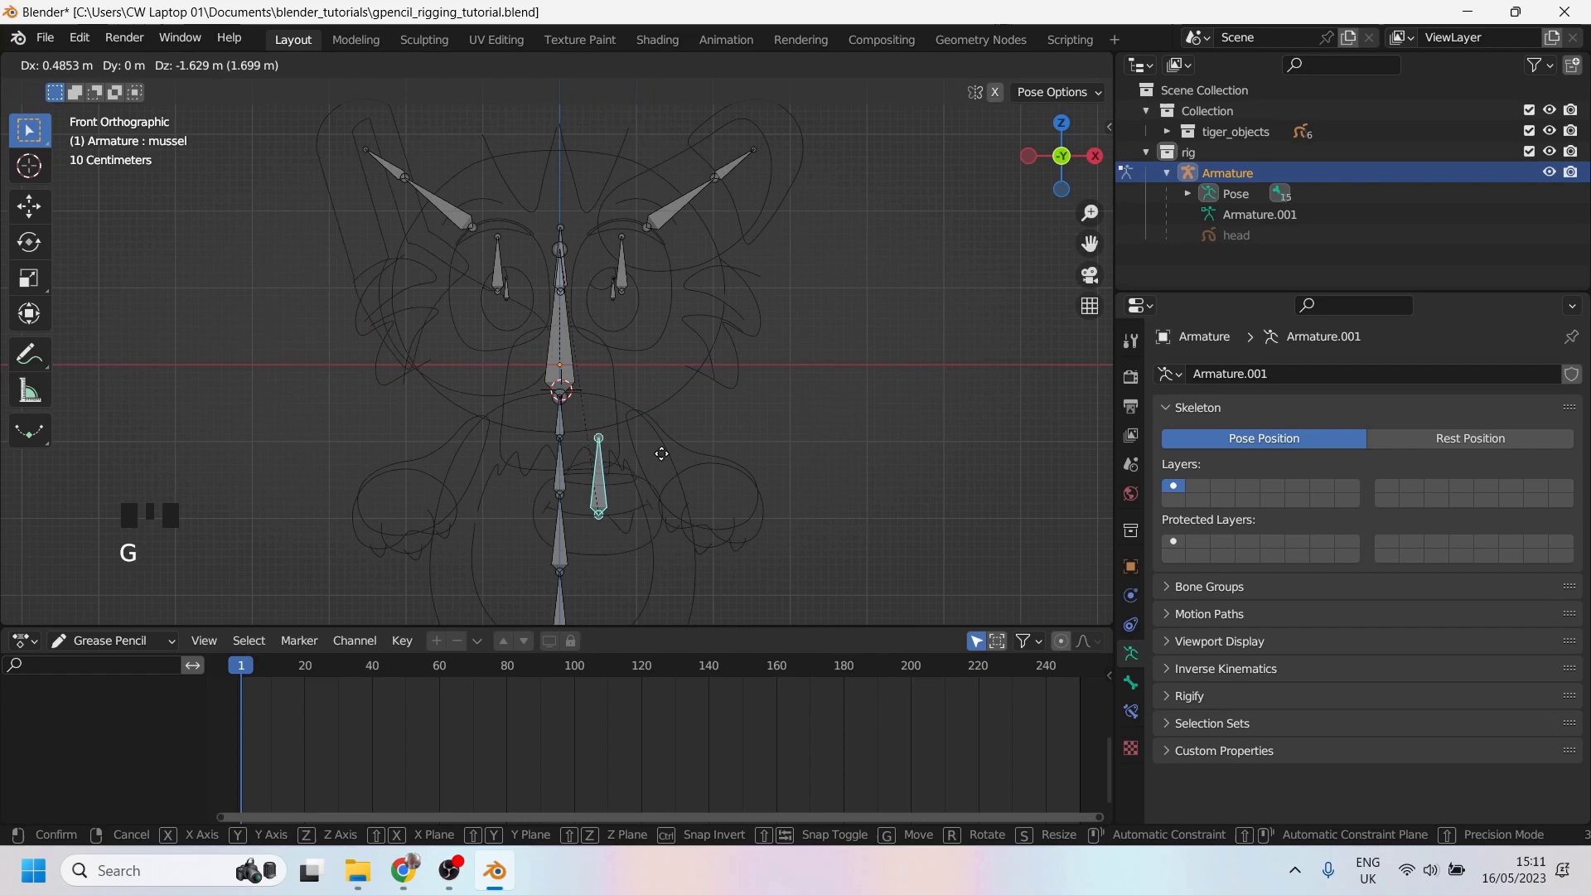
left_click(624, 365)
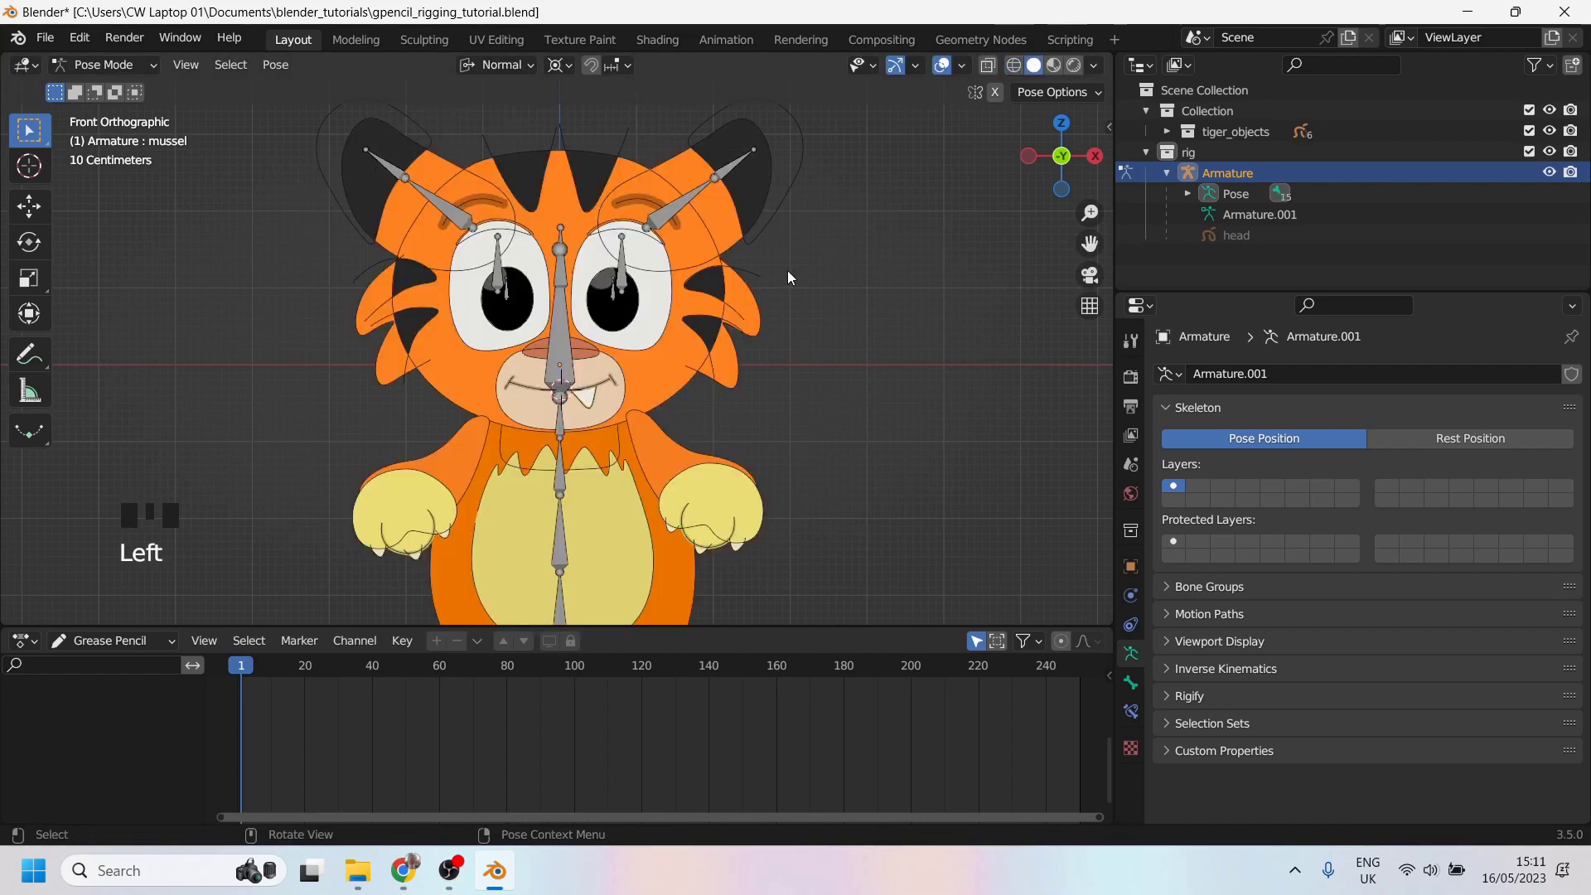
key("g")
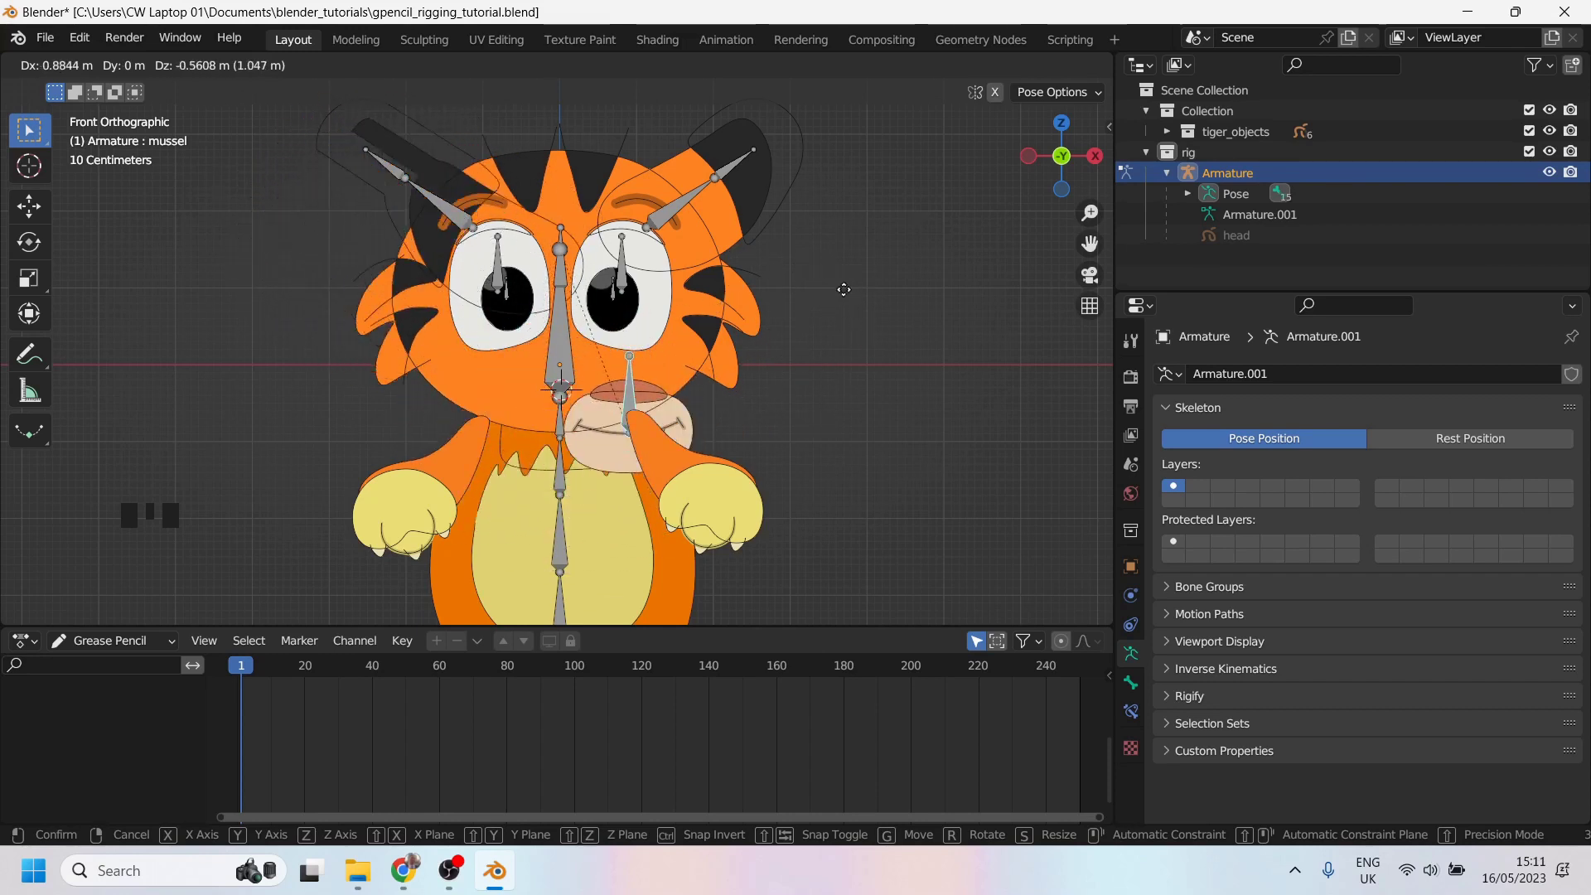
key("Escape")
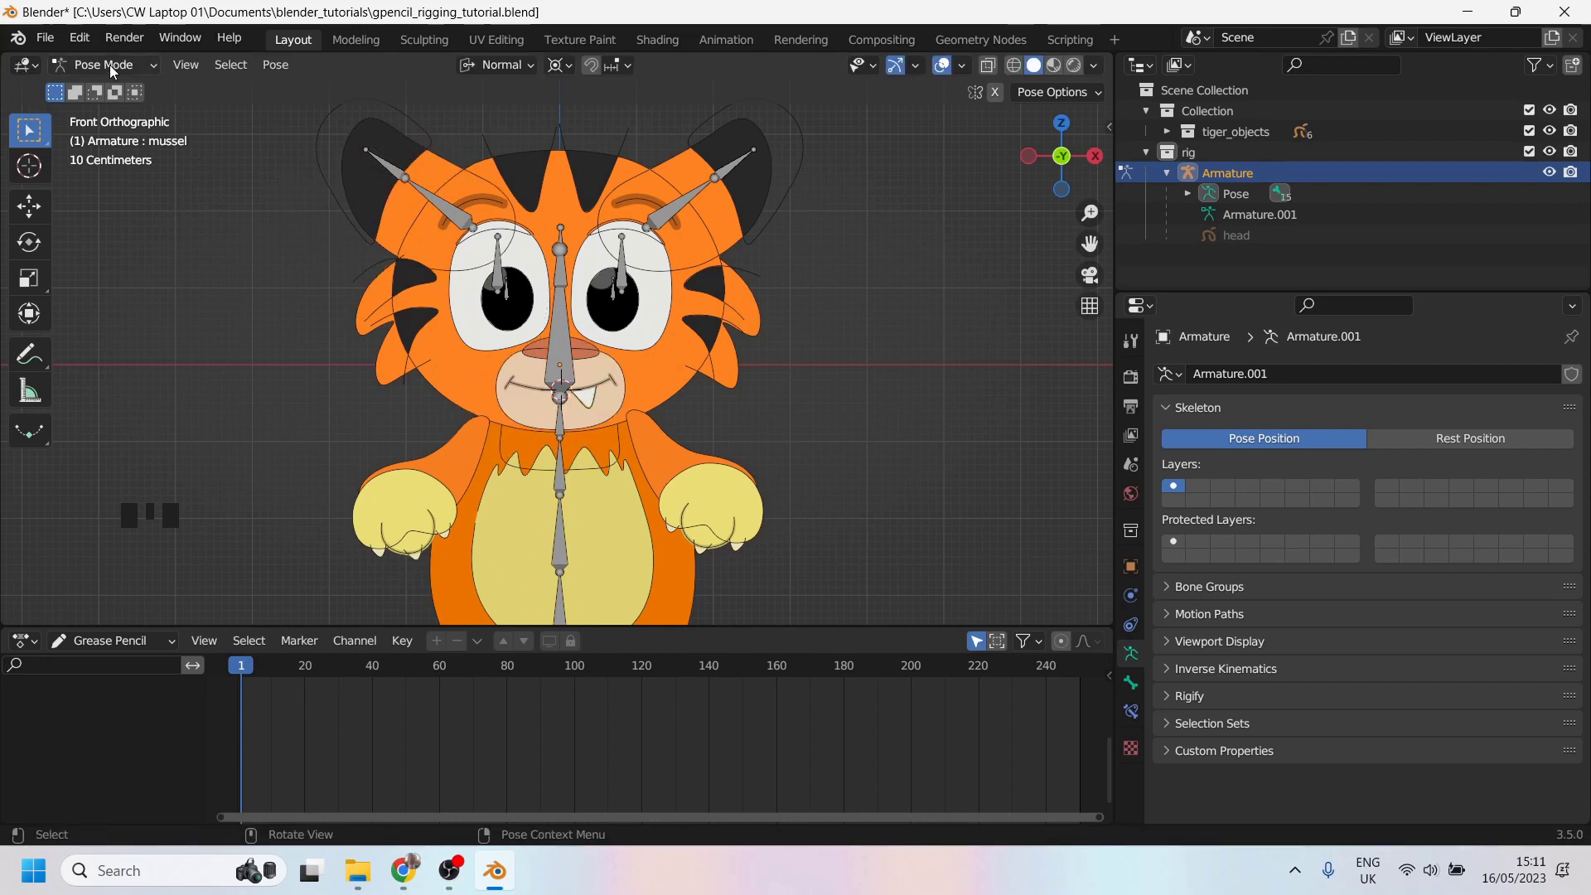
Step: Return to Object Mode and put the grease pencil head object back in Edit Mode
left_click_drag(109, 65, 102, 87)
left_click(435, 163)
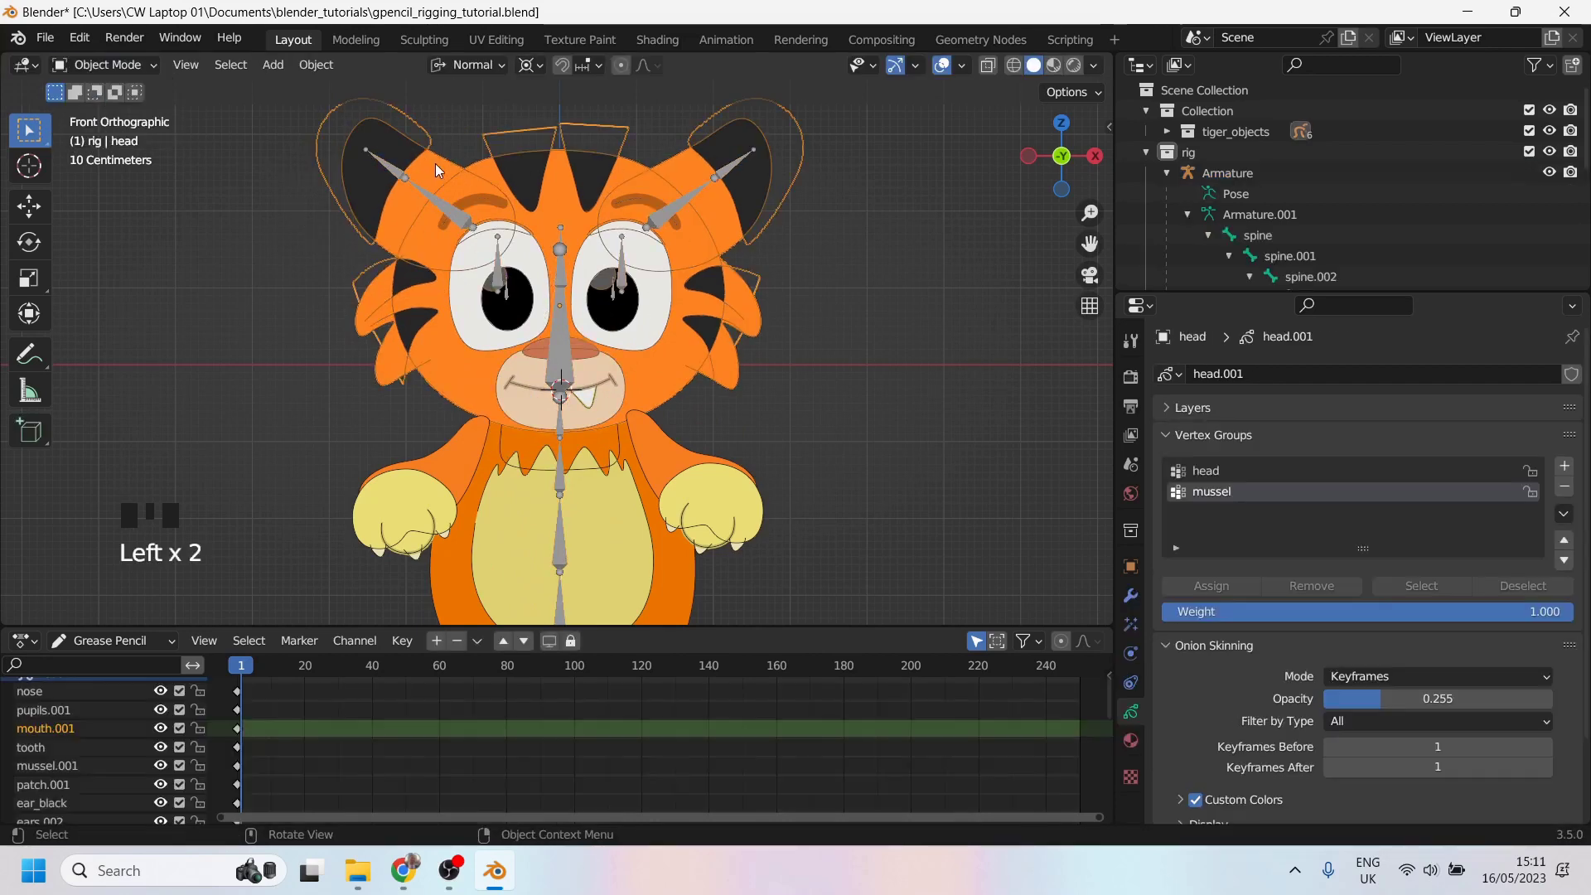
key("Tab")
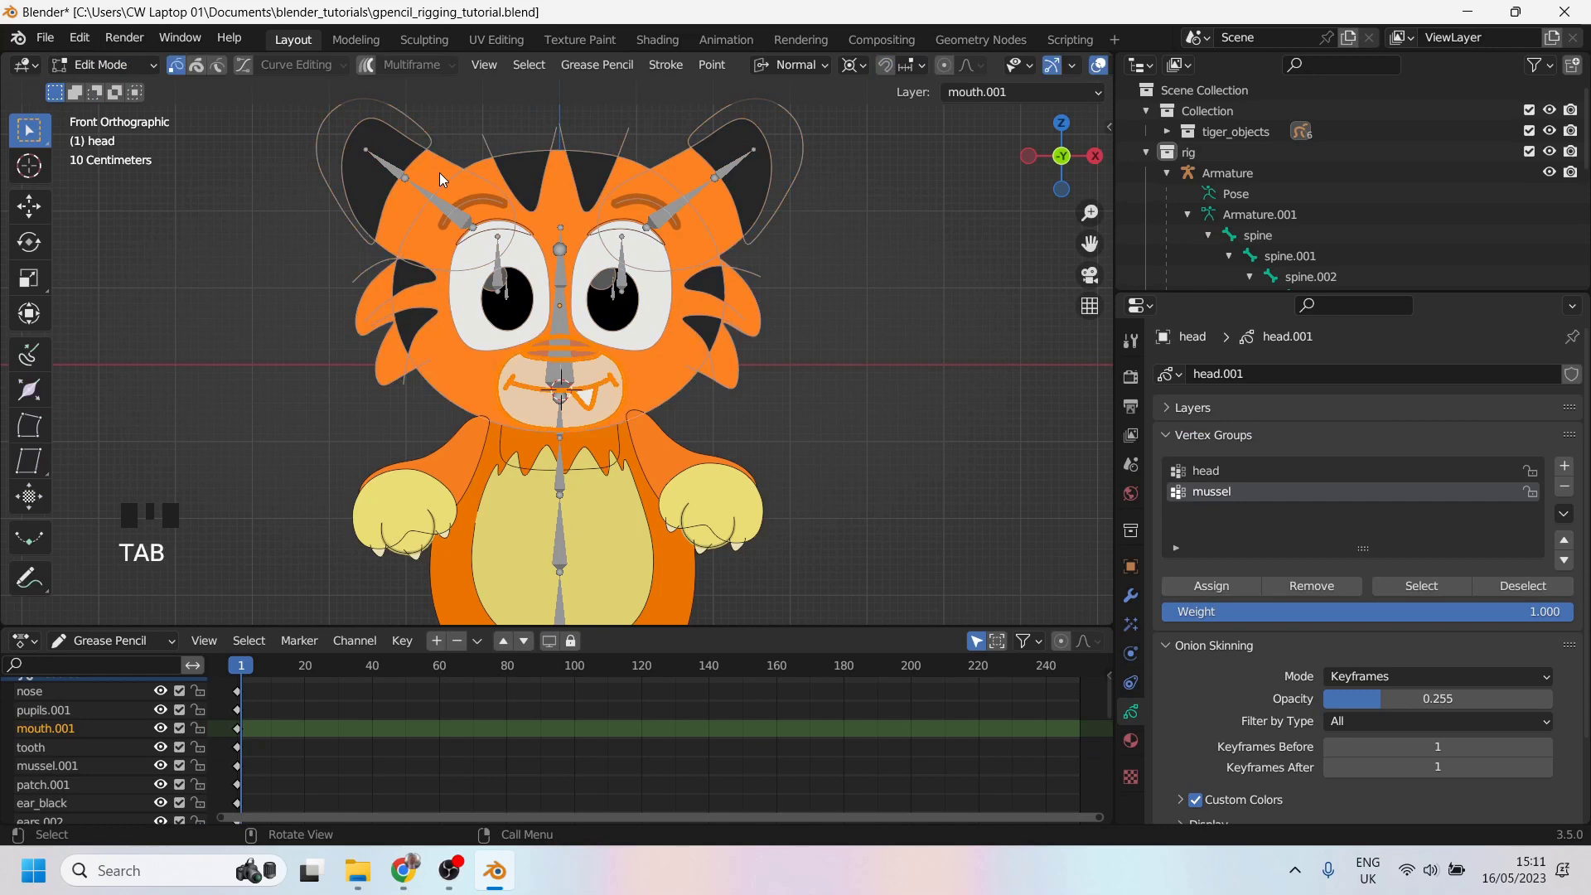
Step: Select all points of the tiger's right ear strokes and remove them from the mussel vertex group
left_click(431, 158)
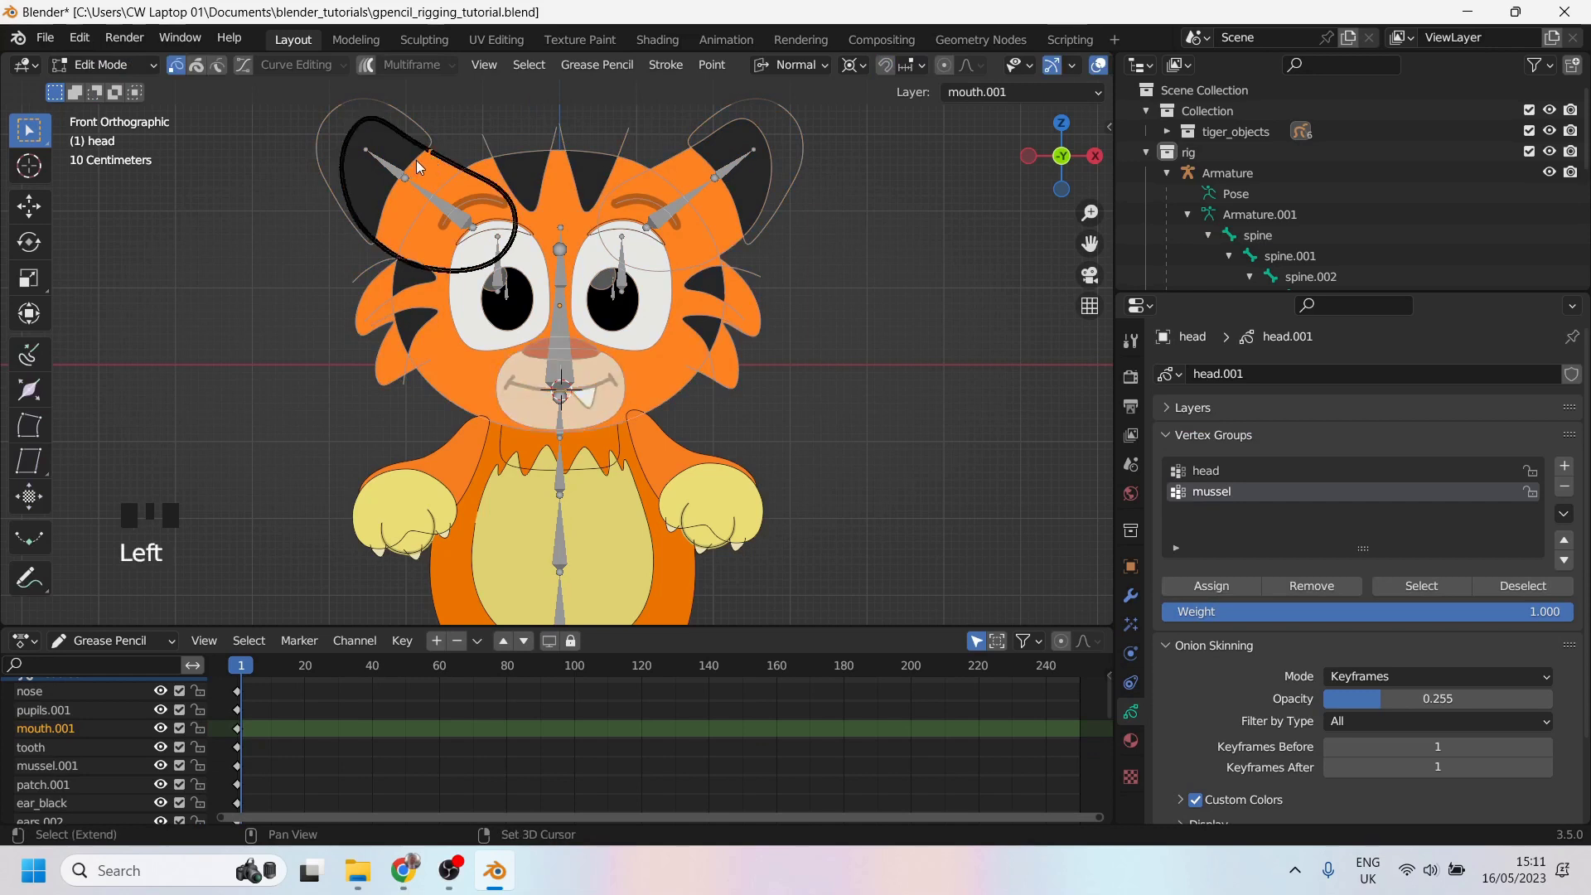
left_click(415, 160, "shift")
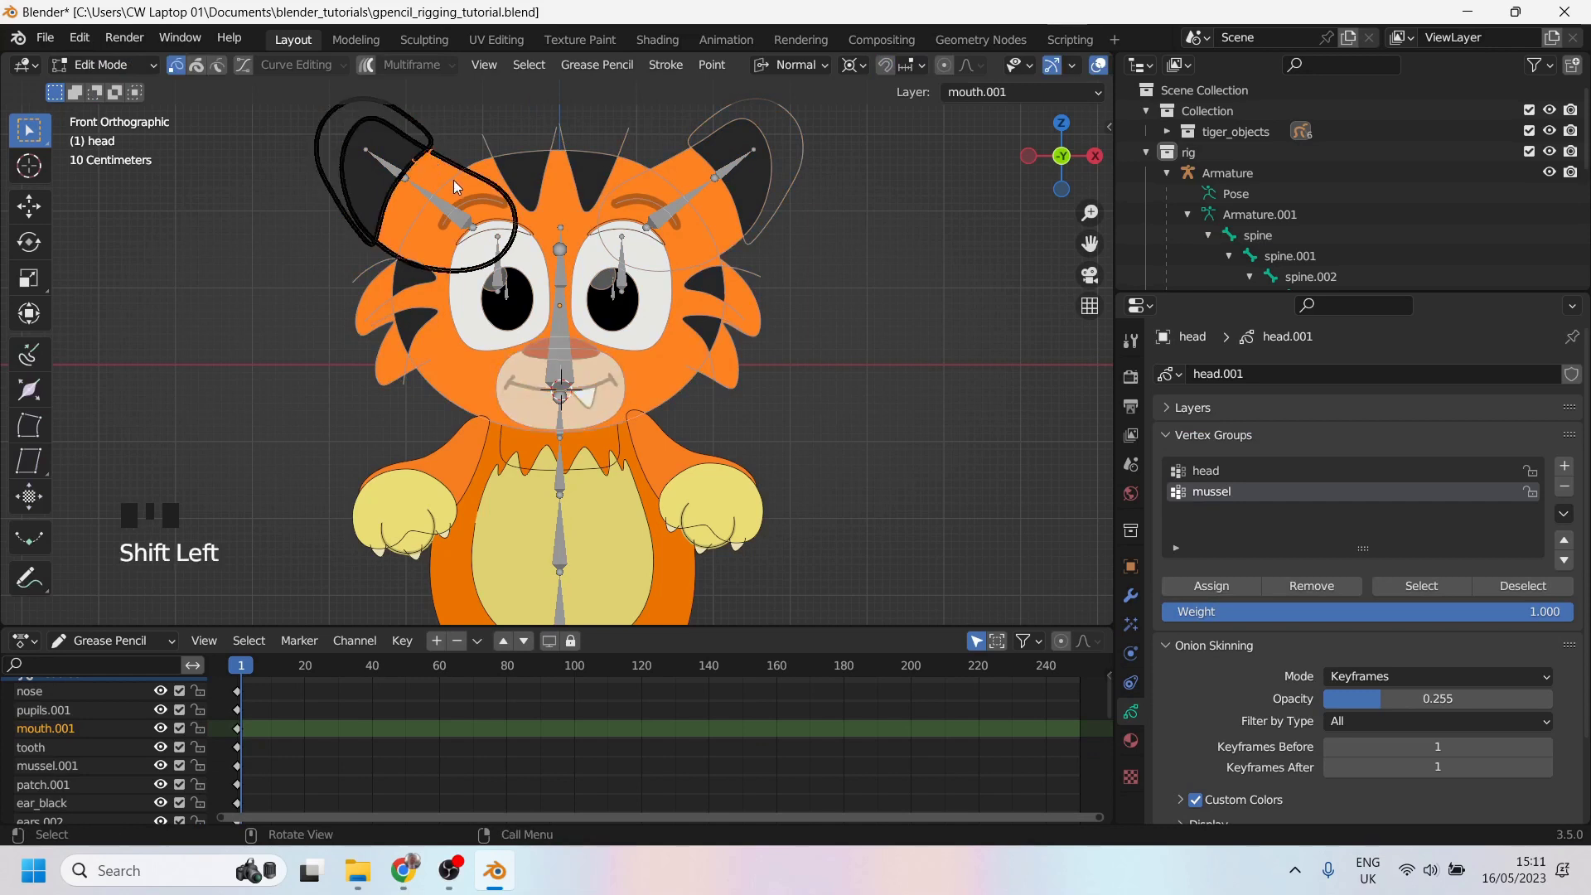
key("l")
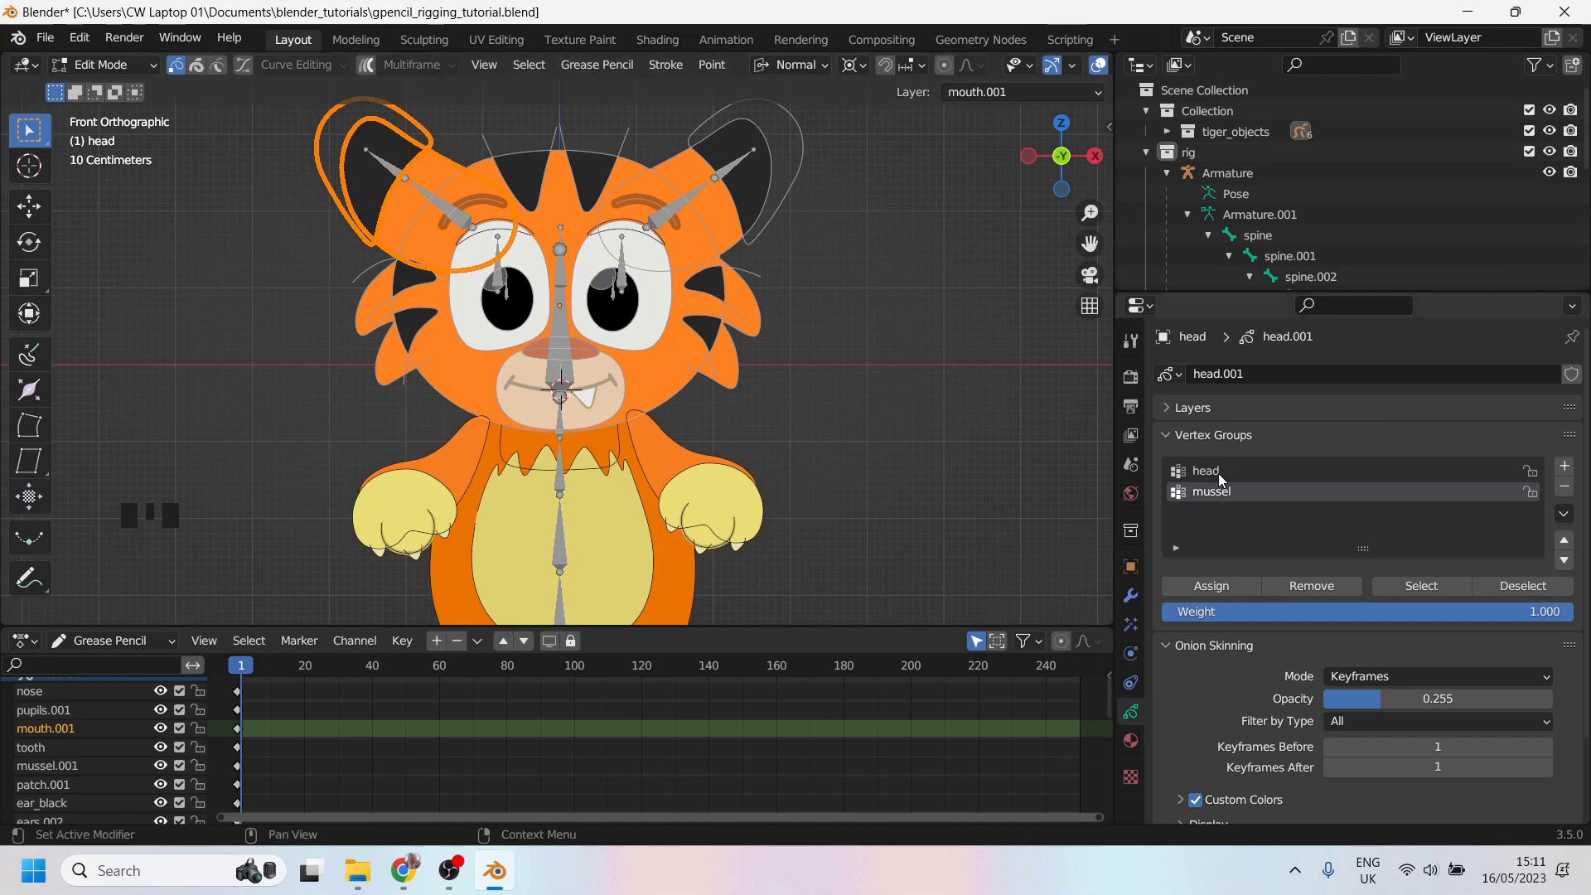
left_click(1241, 494)
left_click(1326, 590)
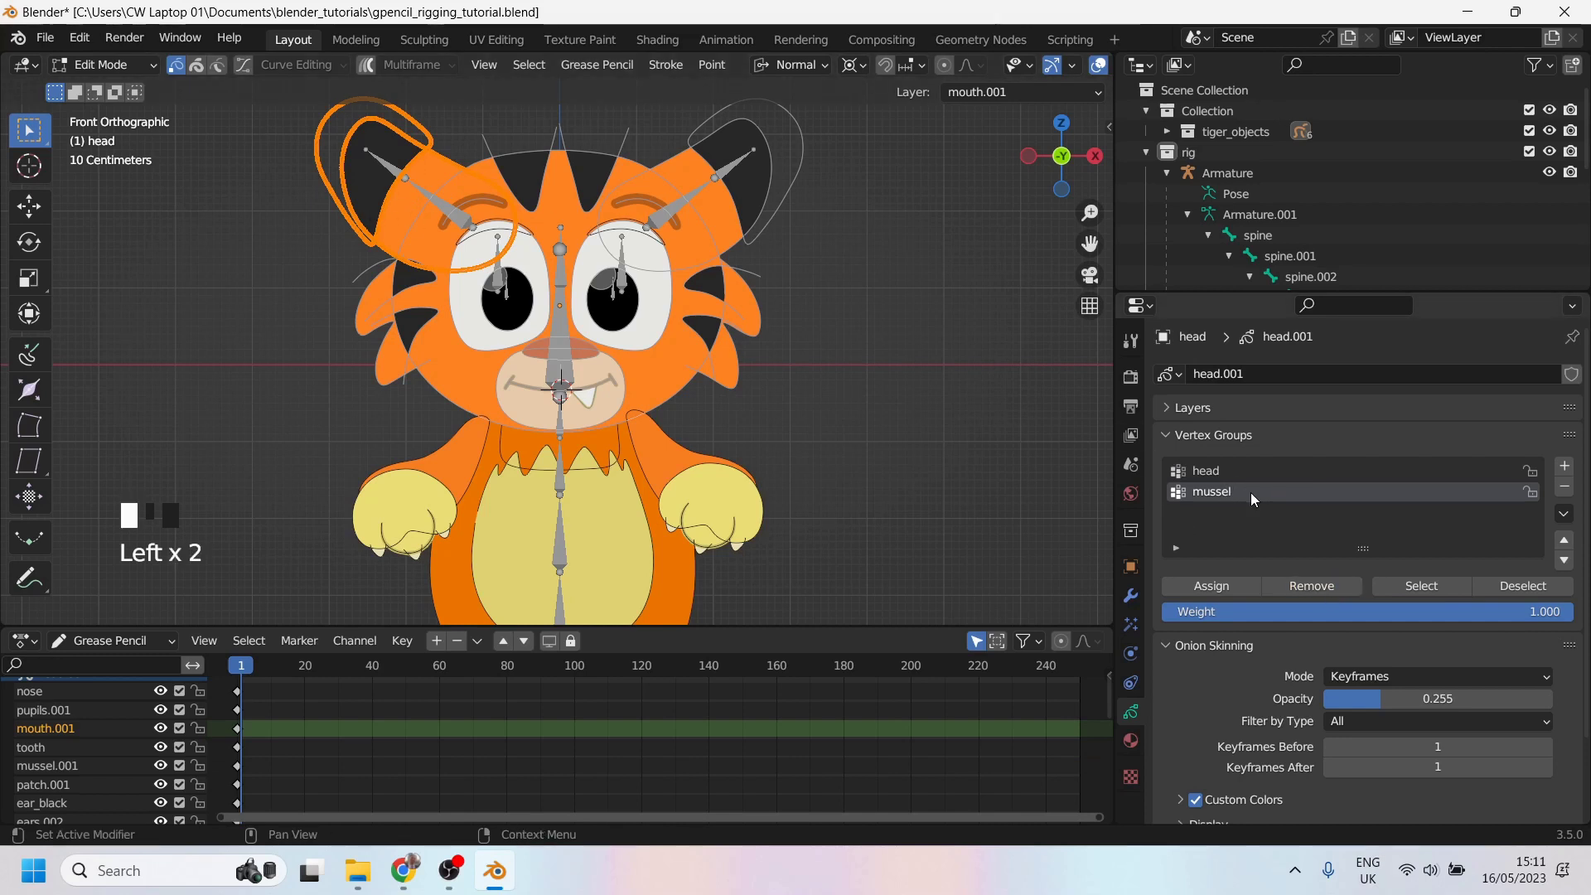
Step: Put the armature back in Pose Mode and test how moving the head bone carries the artwork, undoing the move
left_click(569, 333)
key("Tab")
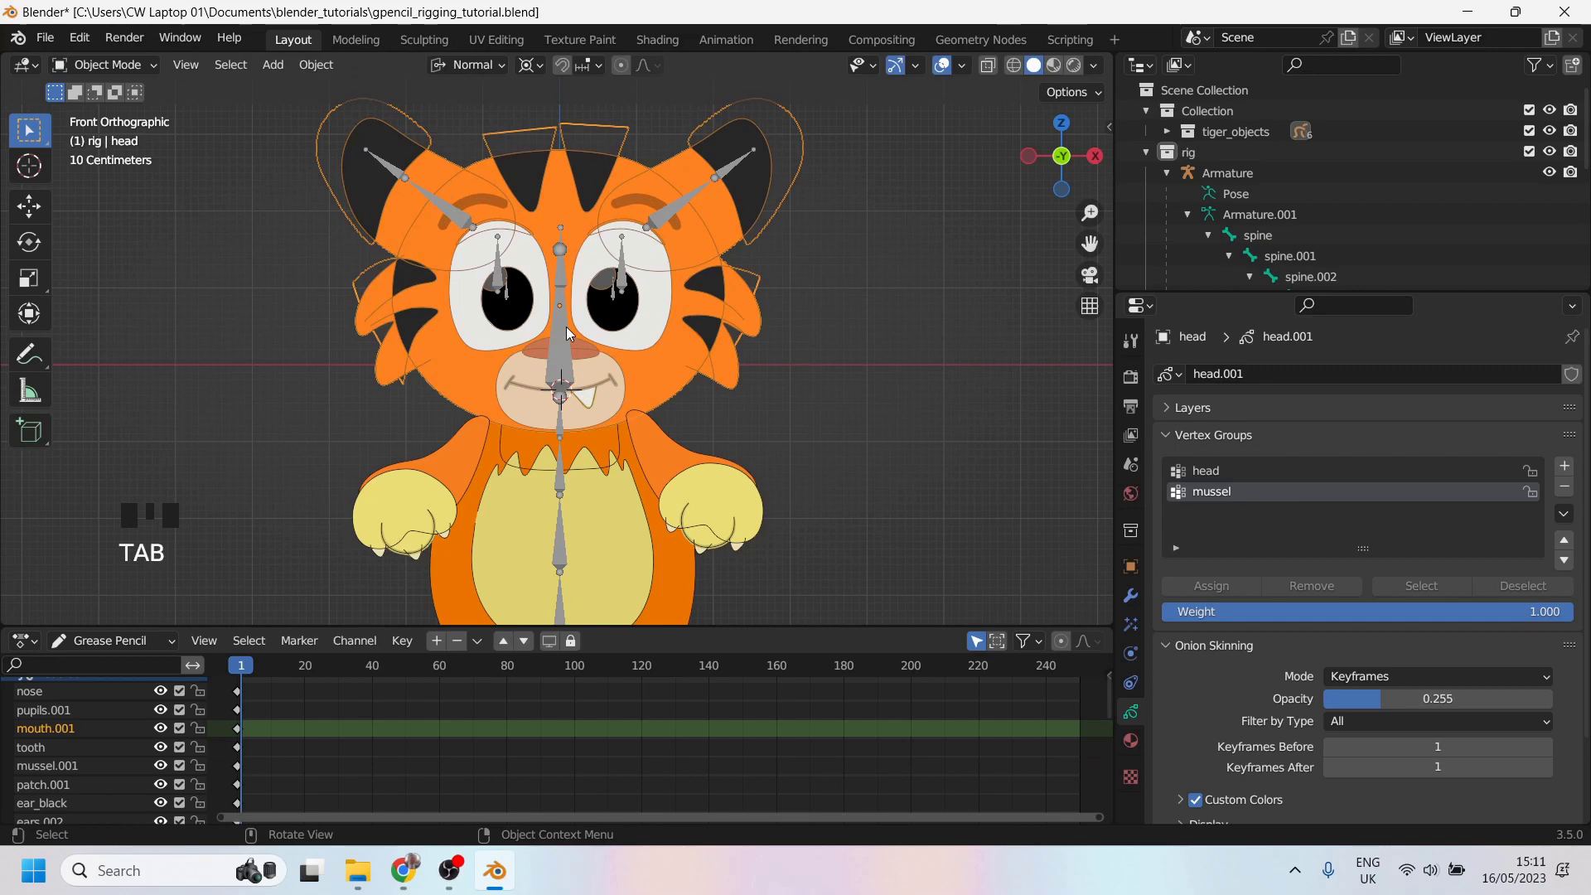
left_click(560, 323)
key("ctrl+Tab")
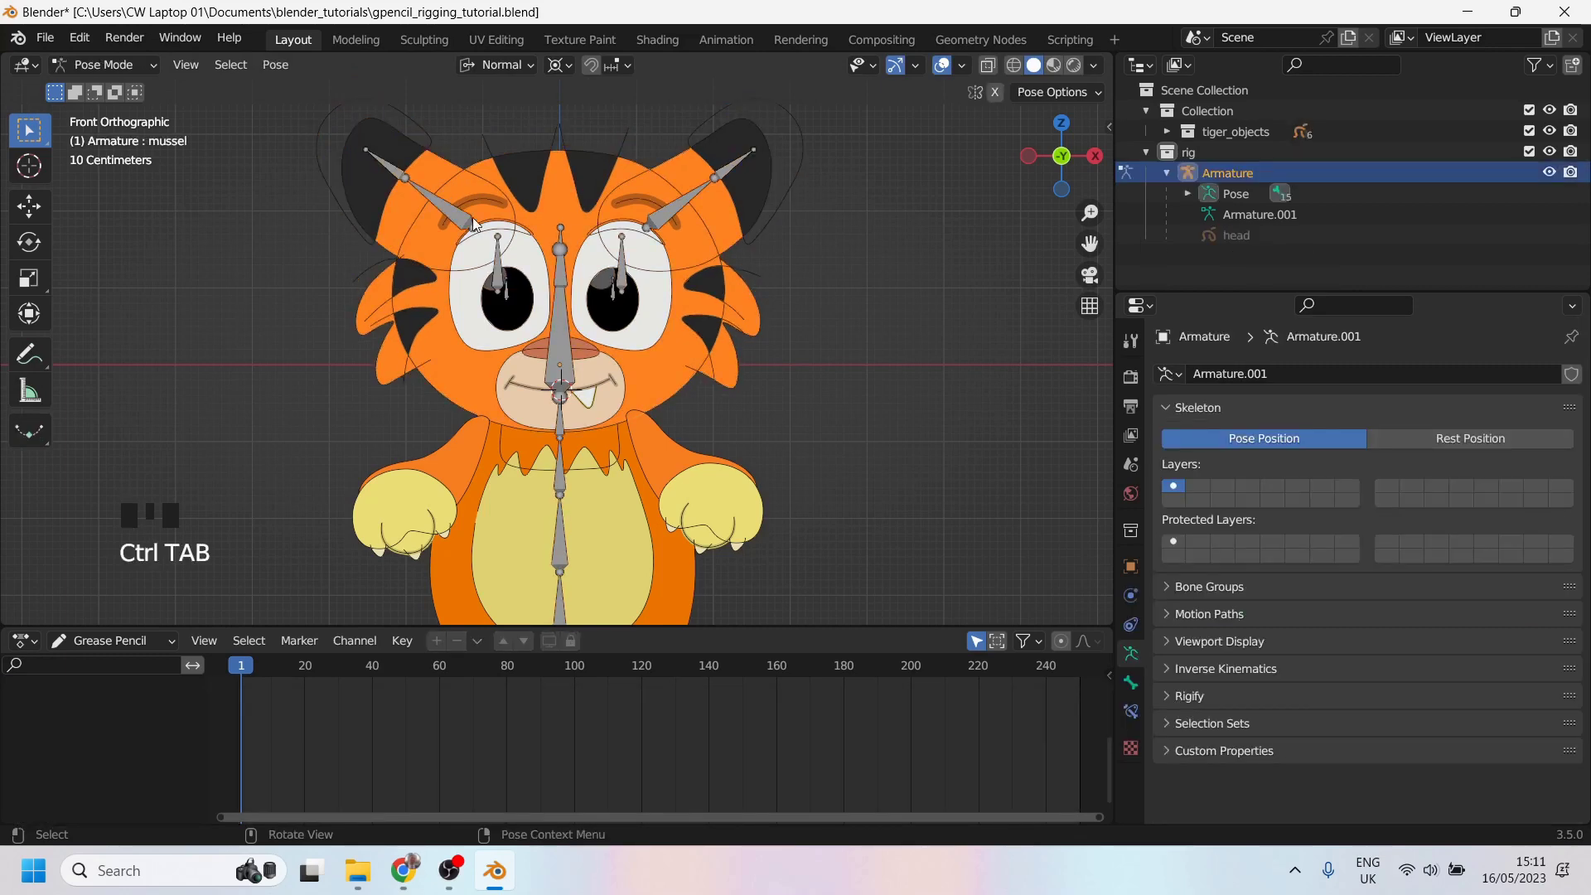
left_click(464, 224)
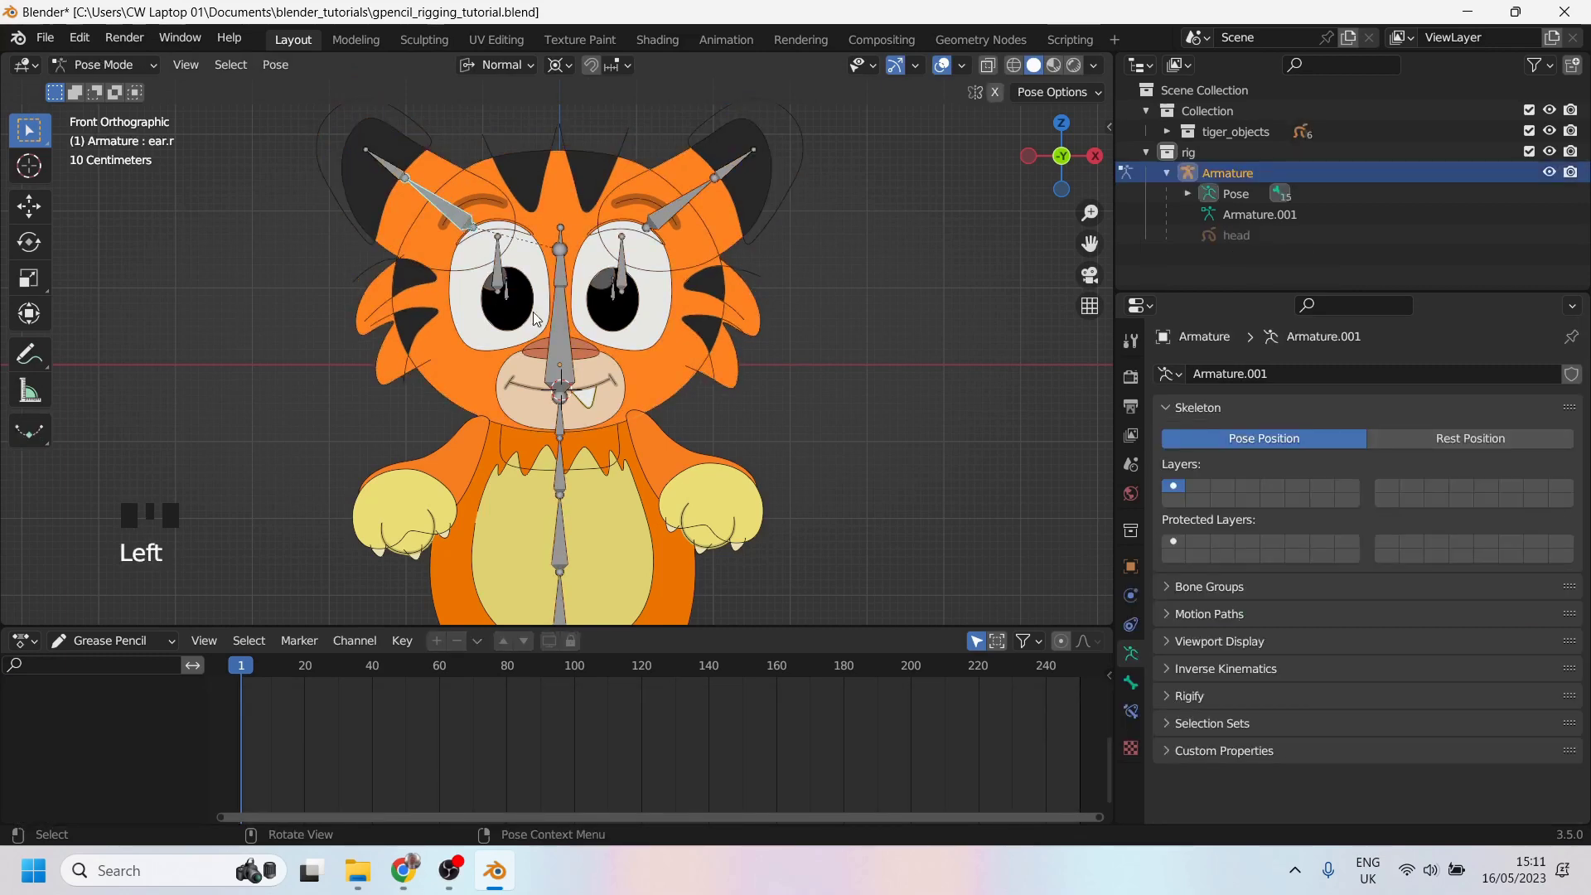
left_click(564, 344)
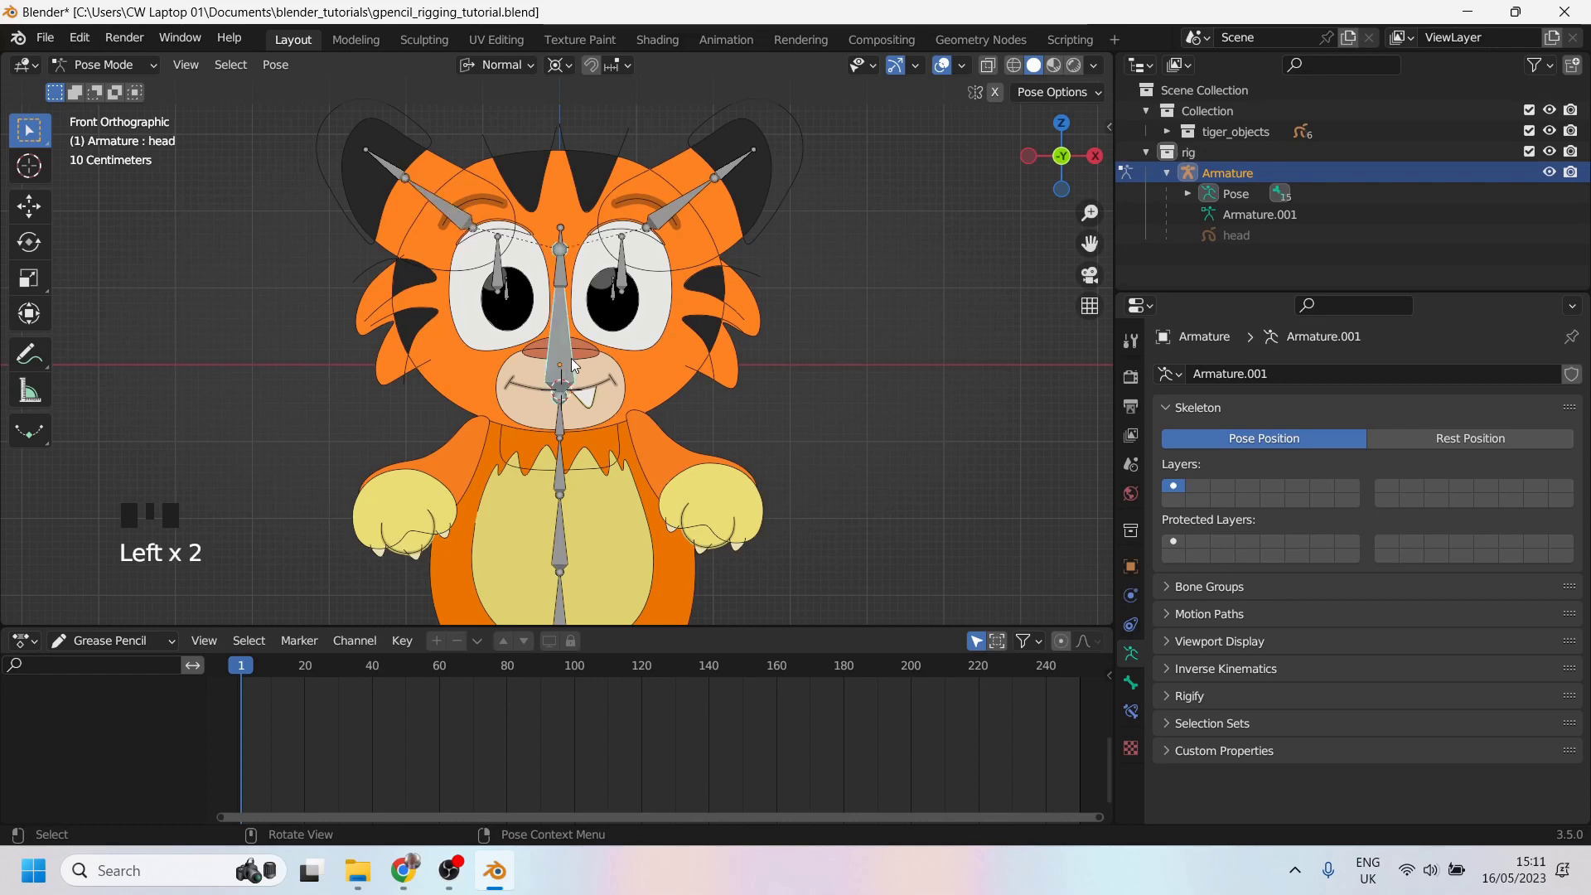
key("g")
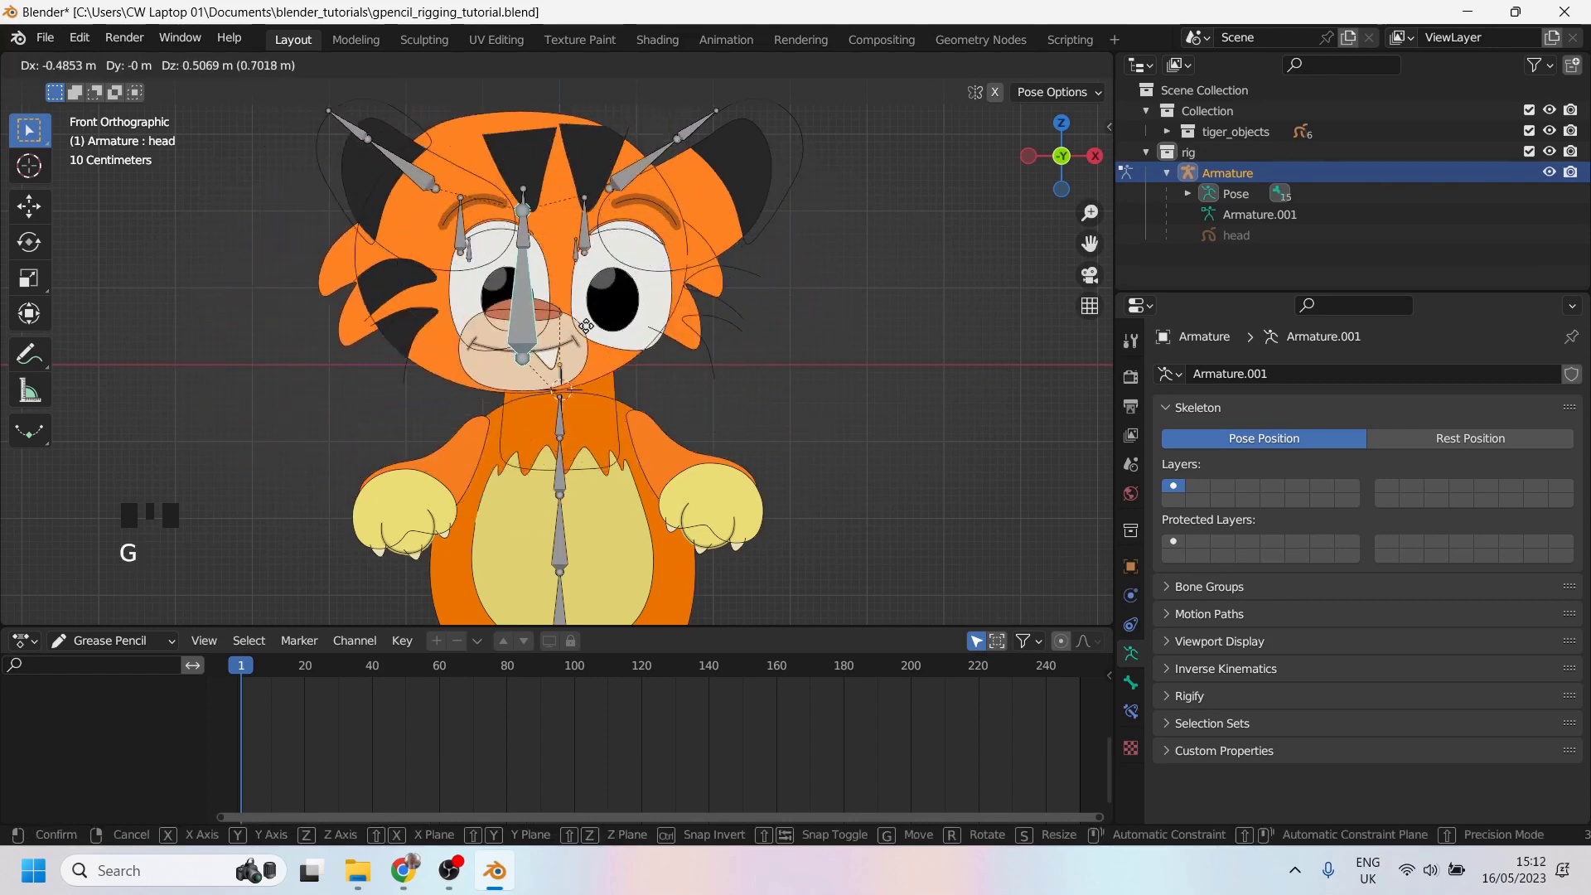
left_click(617, 386)
key("ctrl+z")
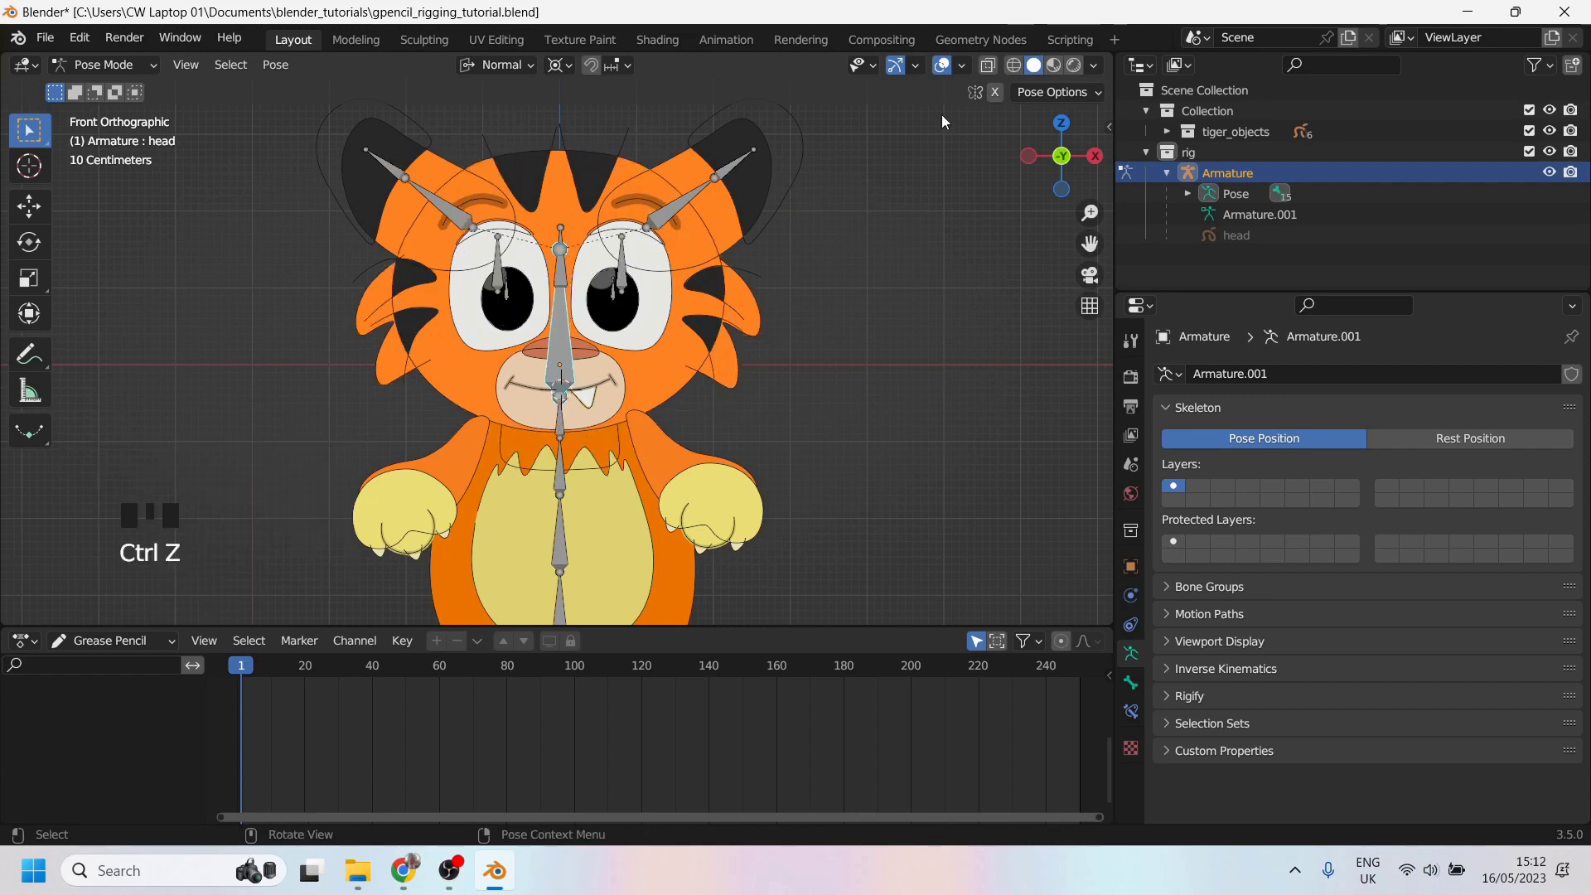
Step: Select the mussel bone in wireframe display, test moving it, cancel the move, and restore solid display
left_click(1015, 66)
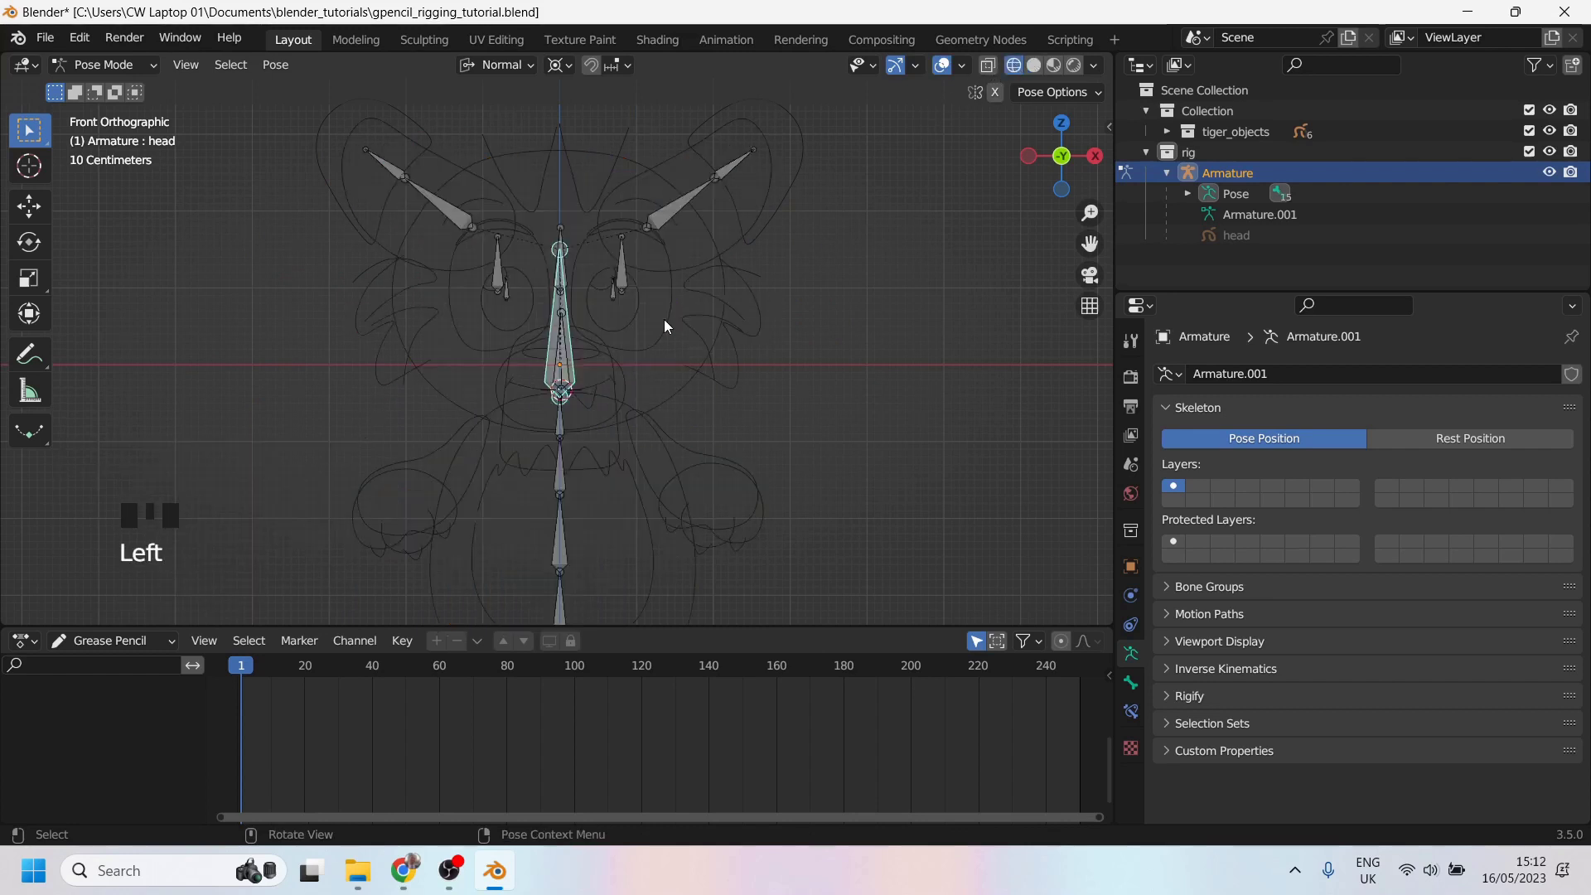
left_click(568, 367)
key("g")
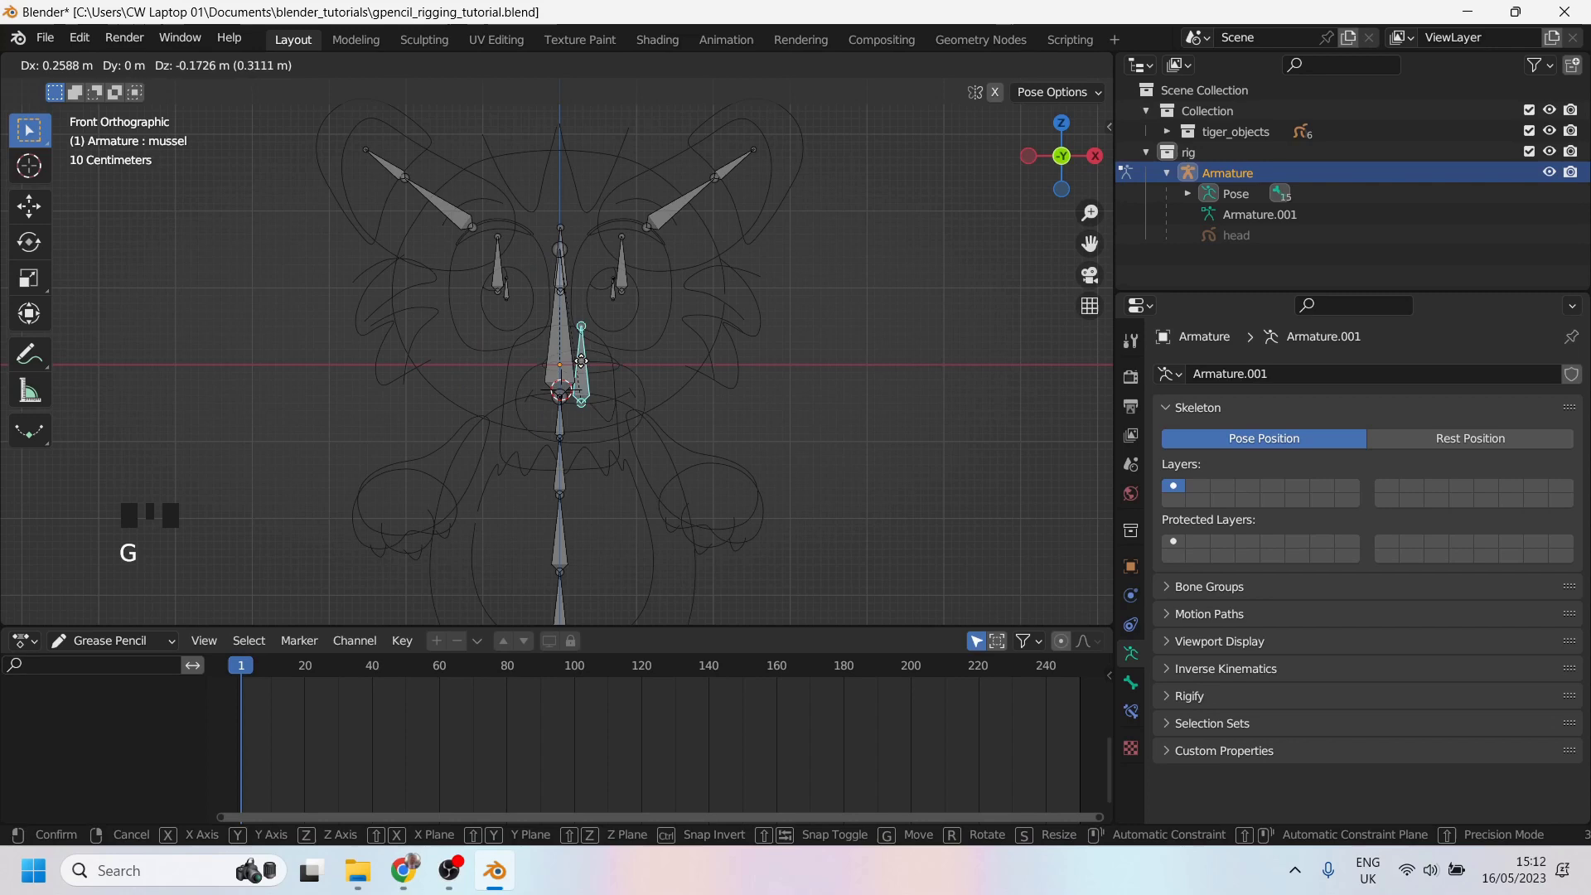
key("Escape")
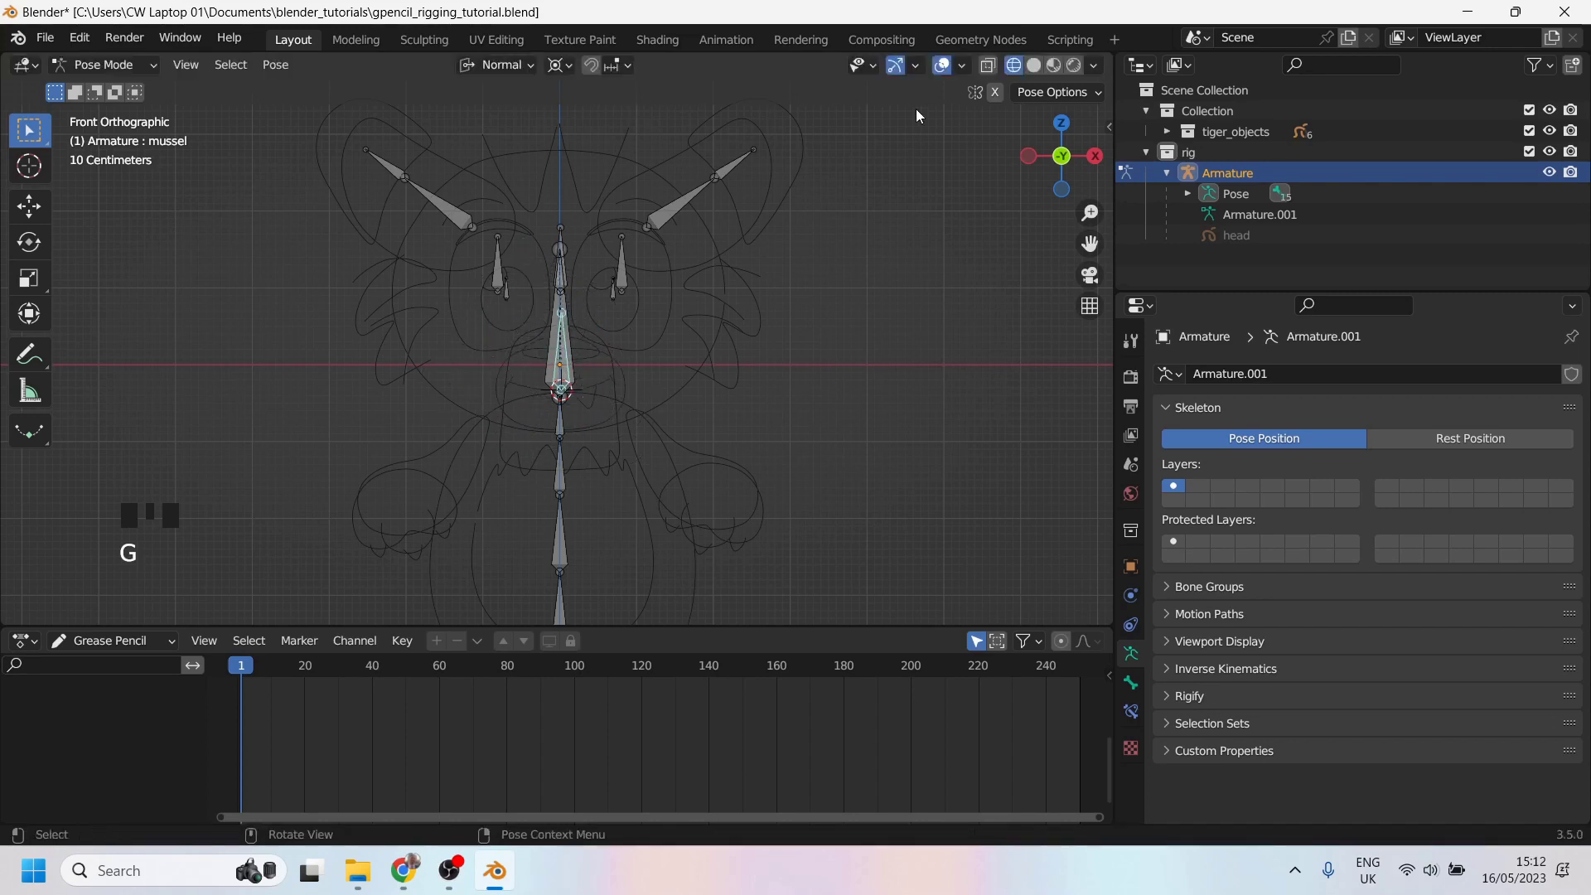
left_click(1034, 66)
Step: Switch from posing the armature to Edit Mode on the grease pencil head object, focusing on the eyes
scroll(575, 296, "up", 4)
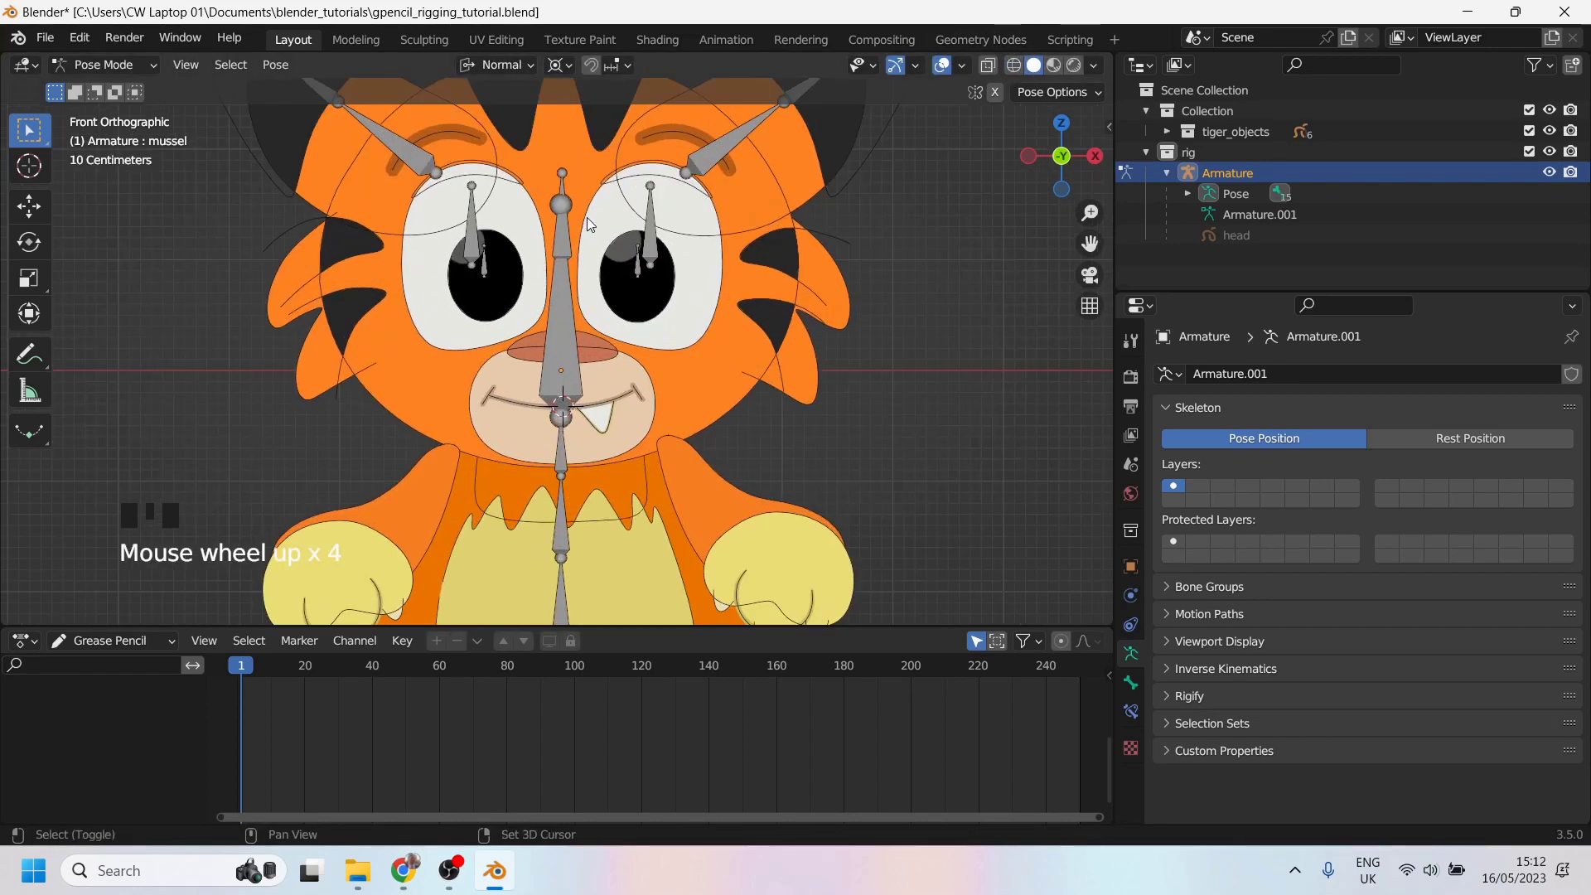
scroll(592, 281, "down", 3)
middle_click_drag(586, 315, 574, 391, "shift")
scroll(645, 361, "up", 2)
scroll(559, 359, "up", 2)
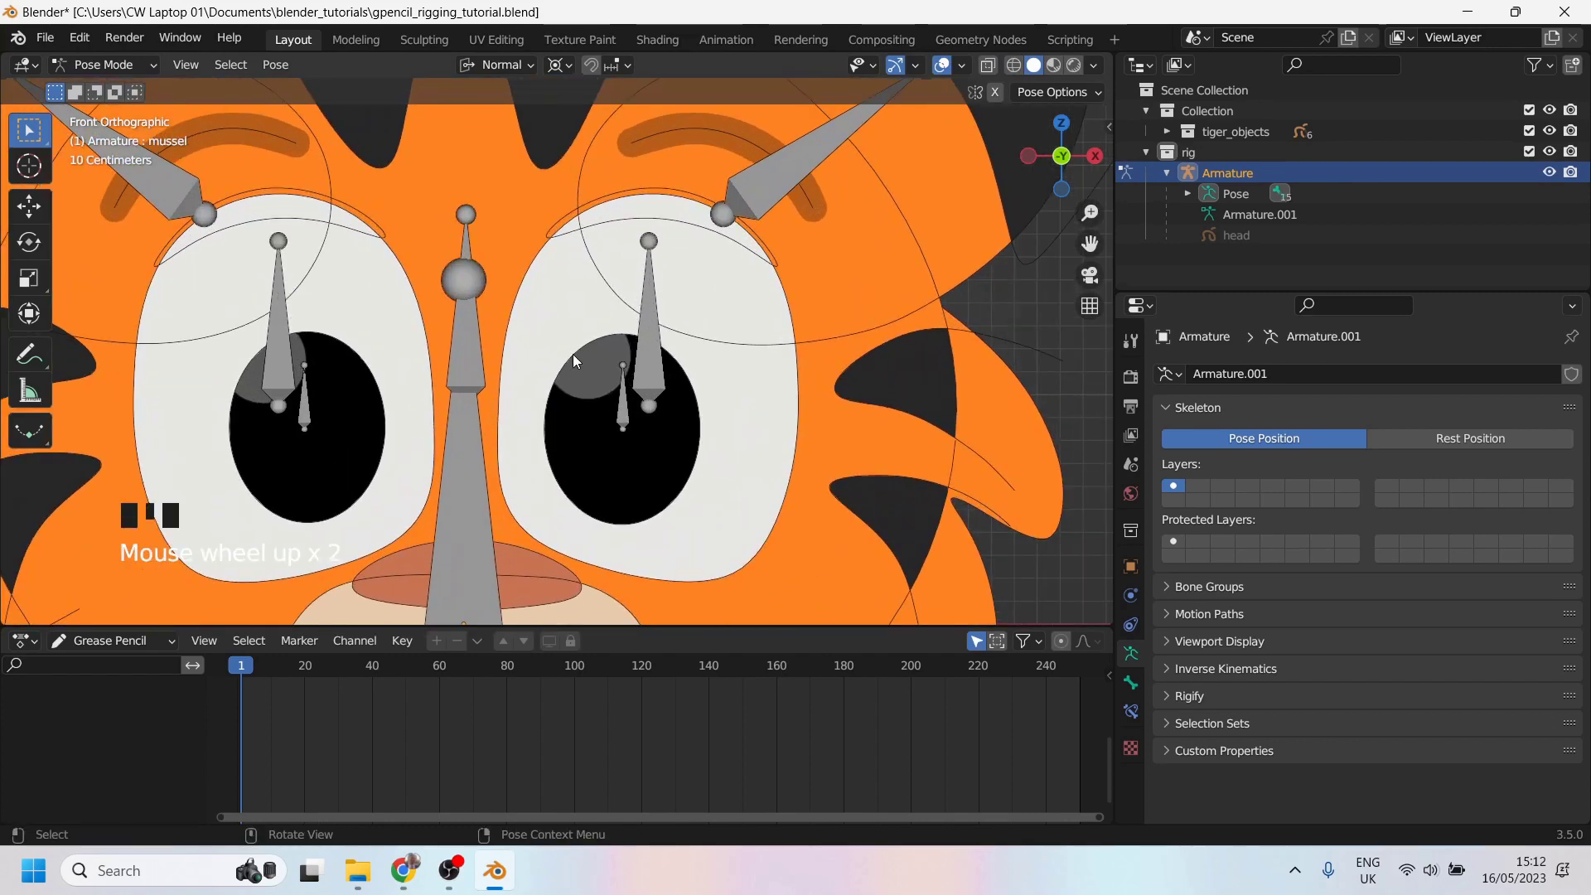
scroll(574, 355, "down", 2)
scroll(572, 364, "up", 1)
left_click(101, 64)
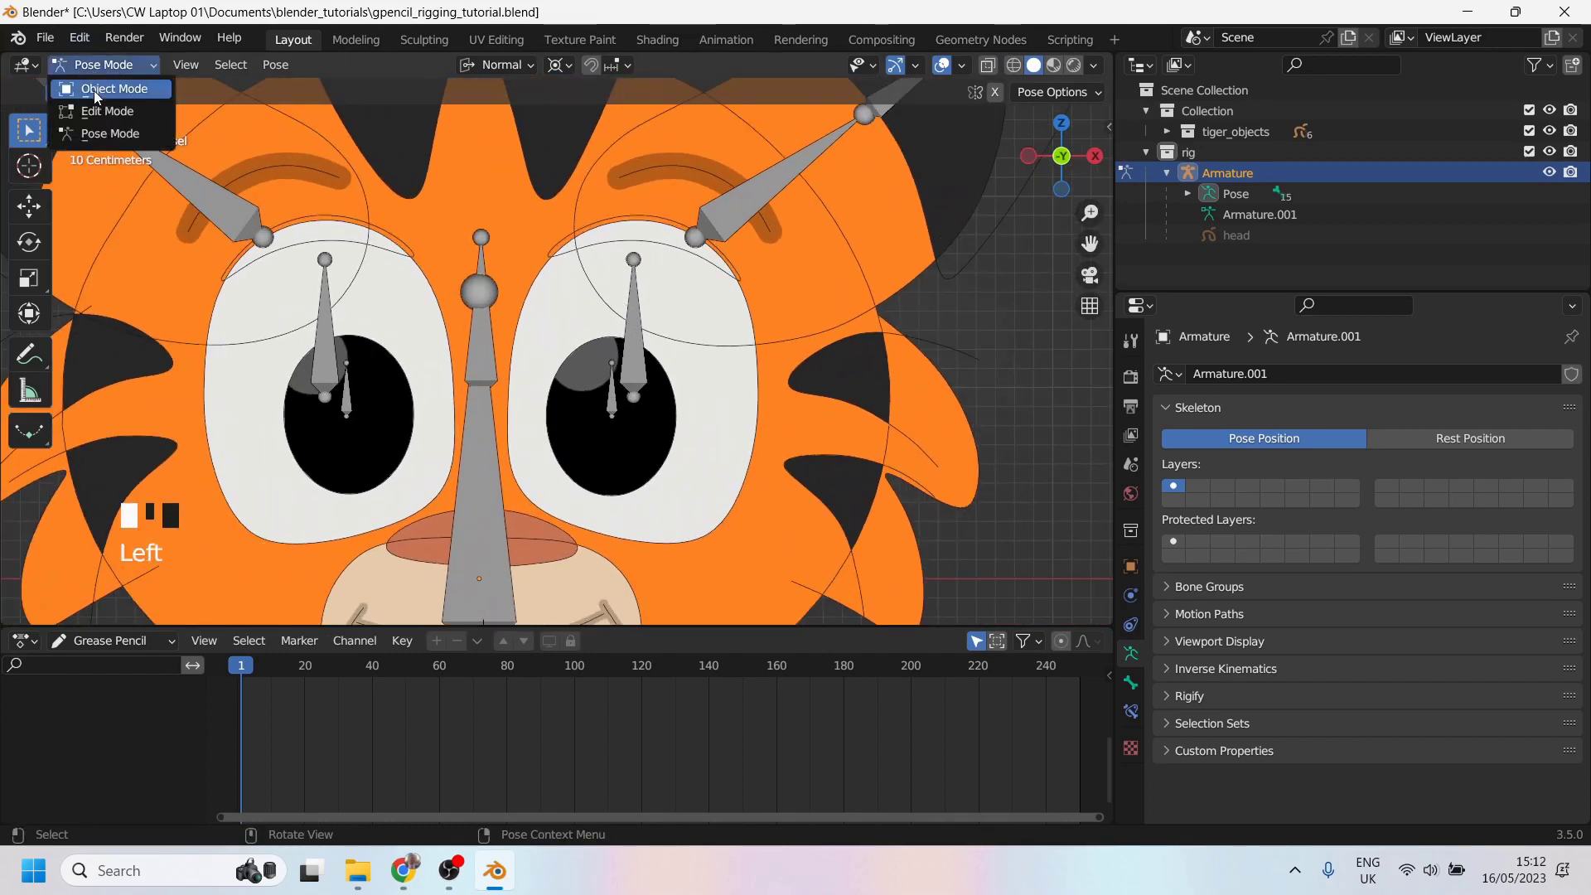
left_click(95, 89)
left_click(579, 356)
key("Tab")
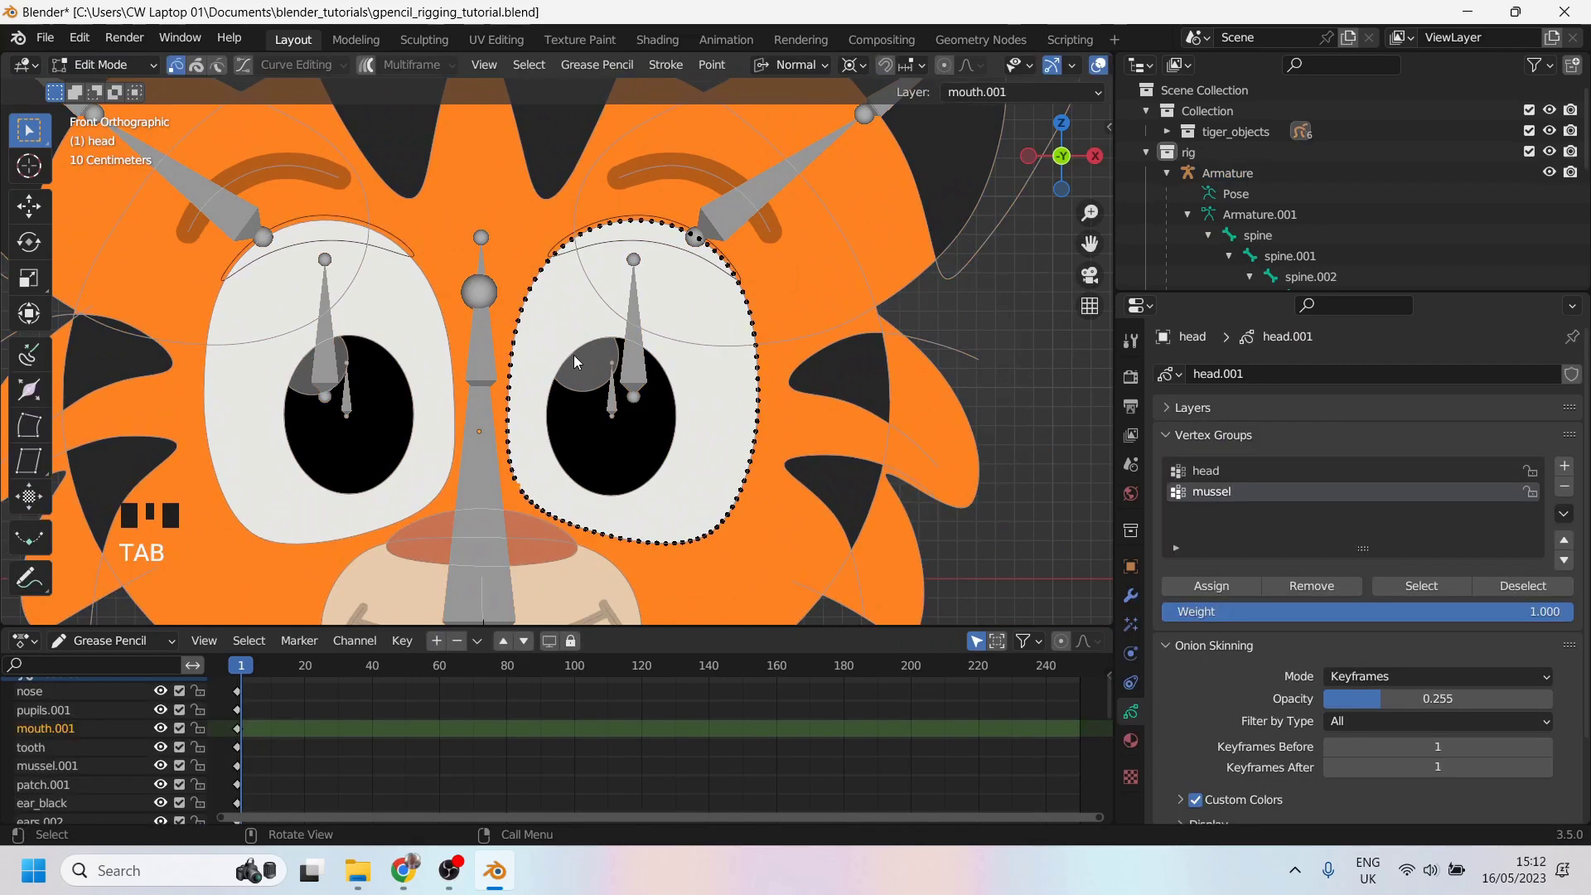
Step: Select all points of the pupil and highlight strokes in the tiger's left eye
left_click(570, 384)
left_click(551, 402, "shift")
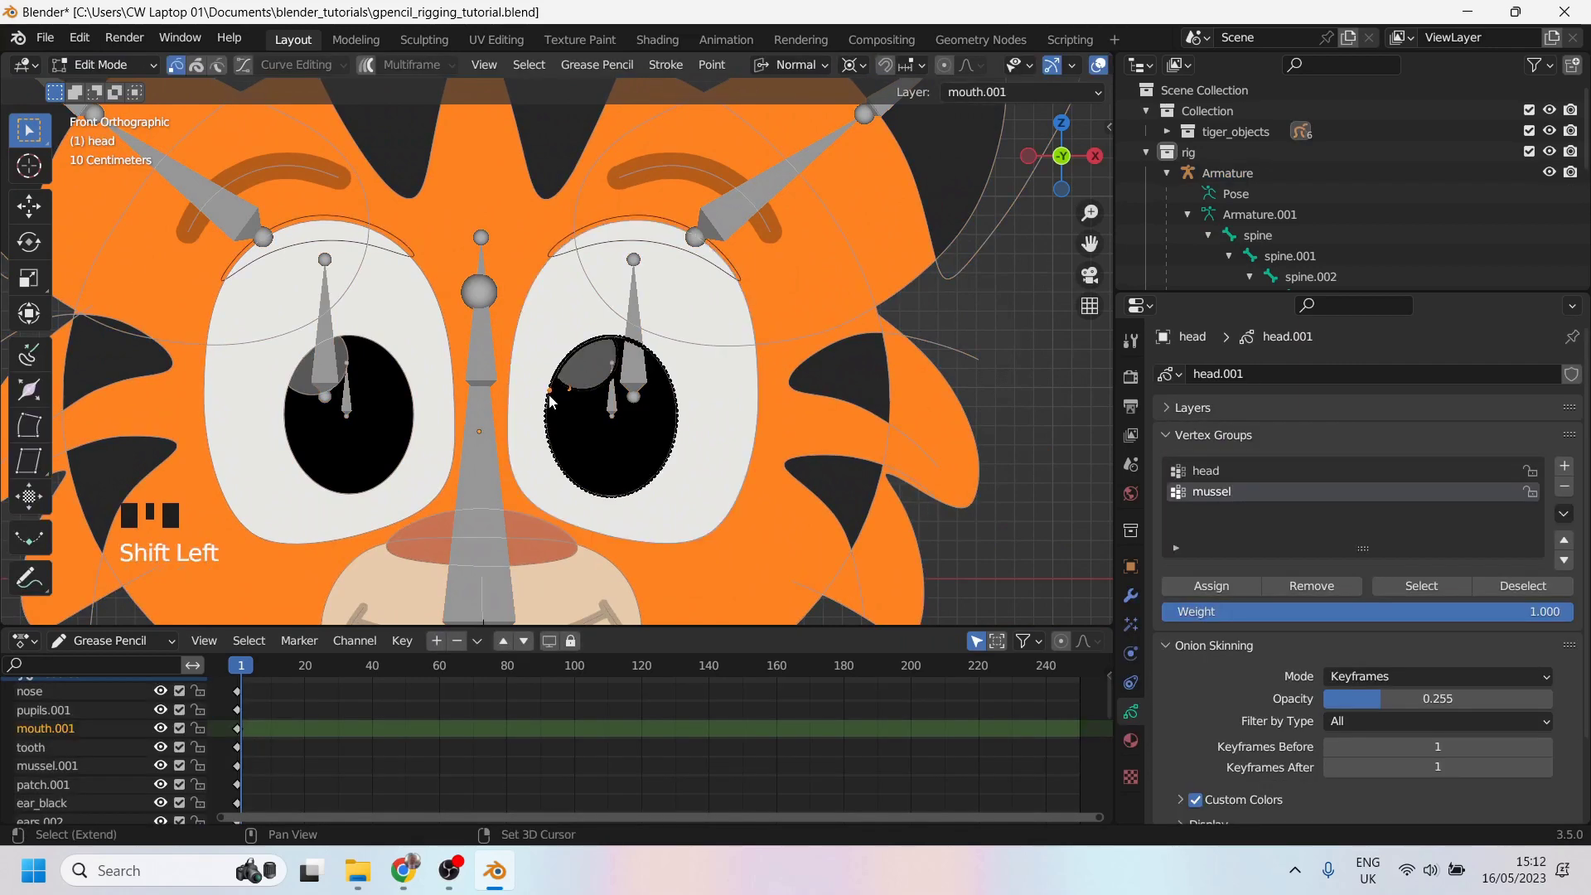
key("l")
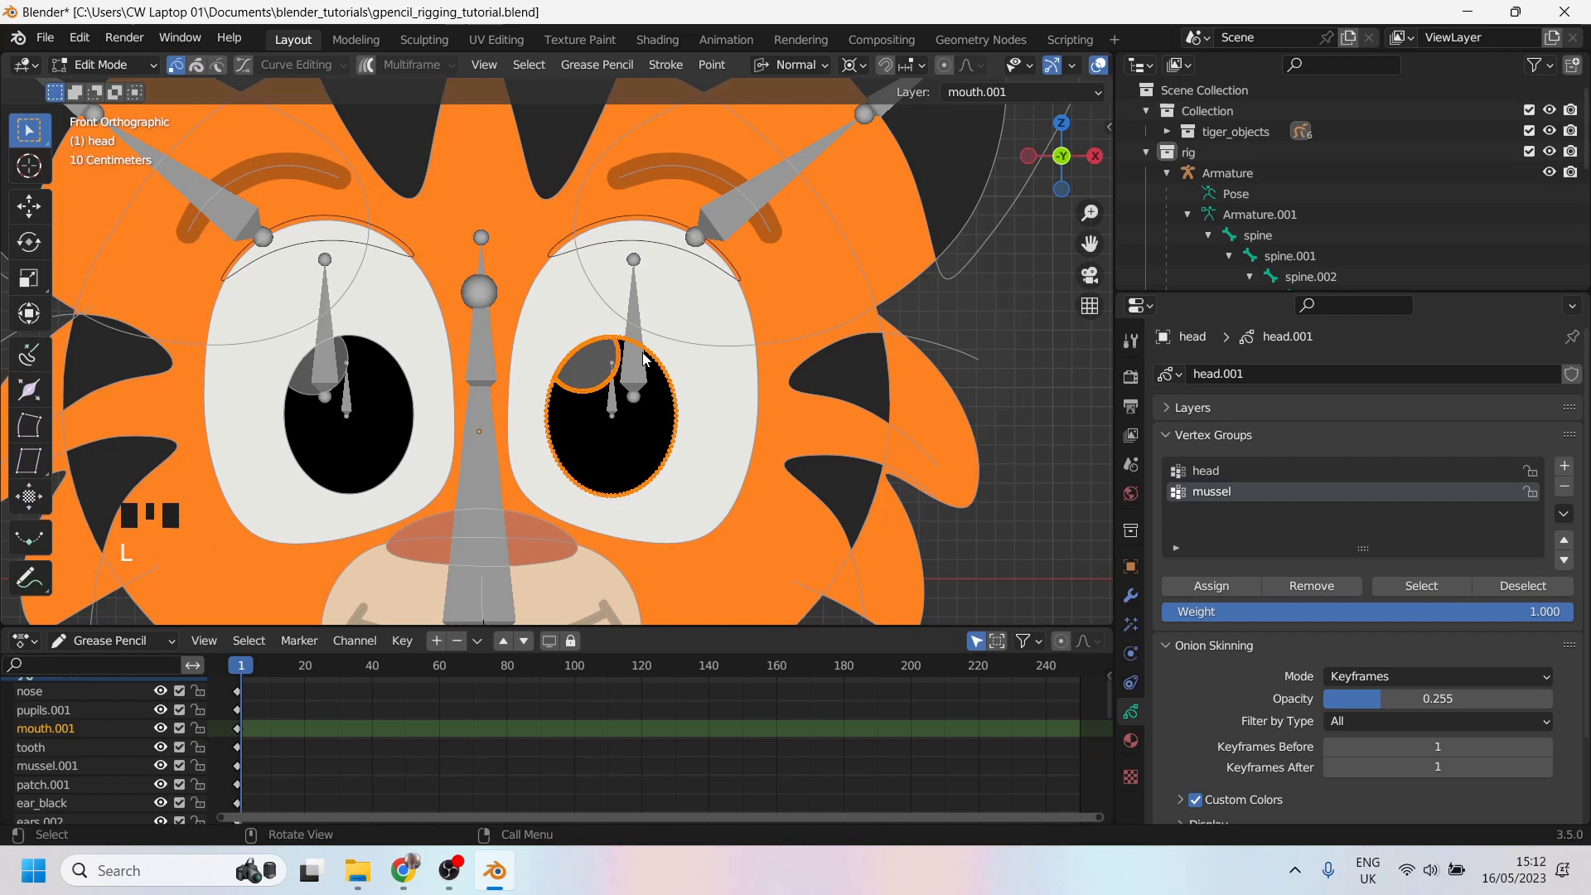
Step: Add a vertex group named pupil.l and assign the selected left pupil and highlight points to it
left_click(1564, 469)
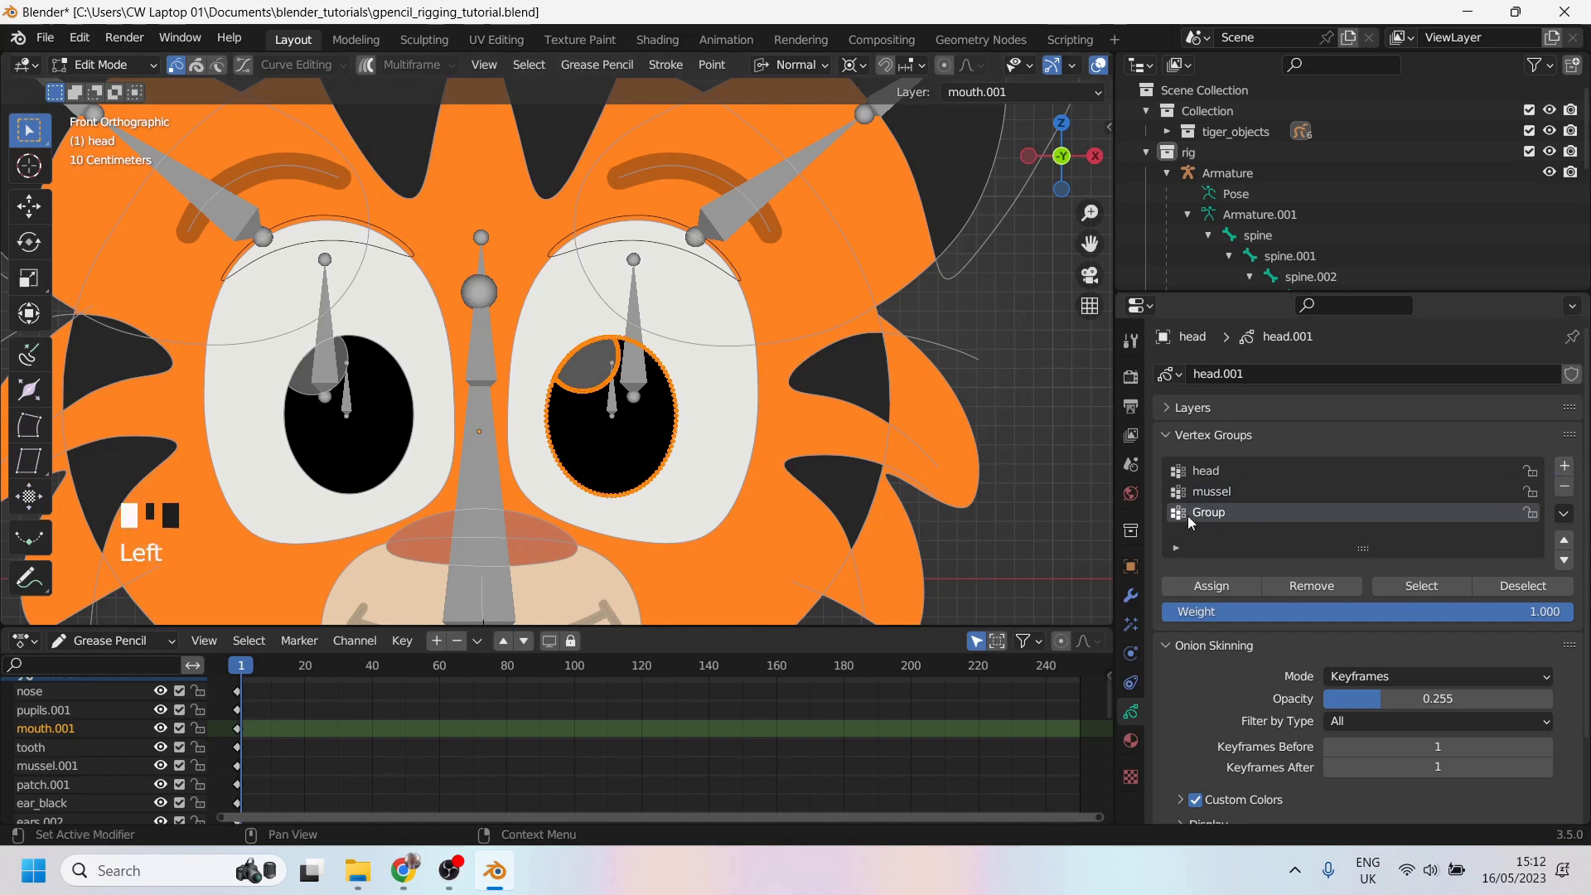
left_click(1198, 514)
double_click(1198, 512)
type("pupil.l")
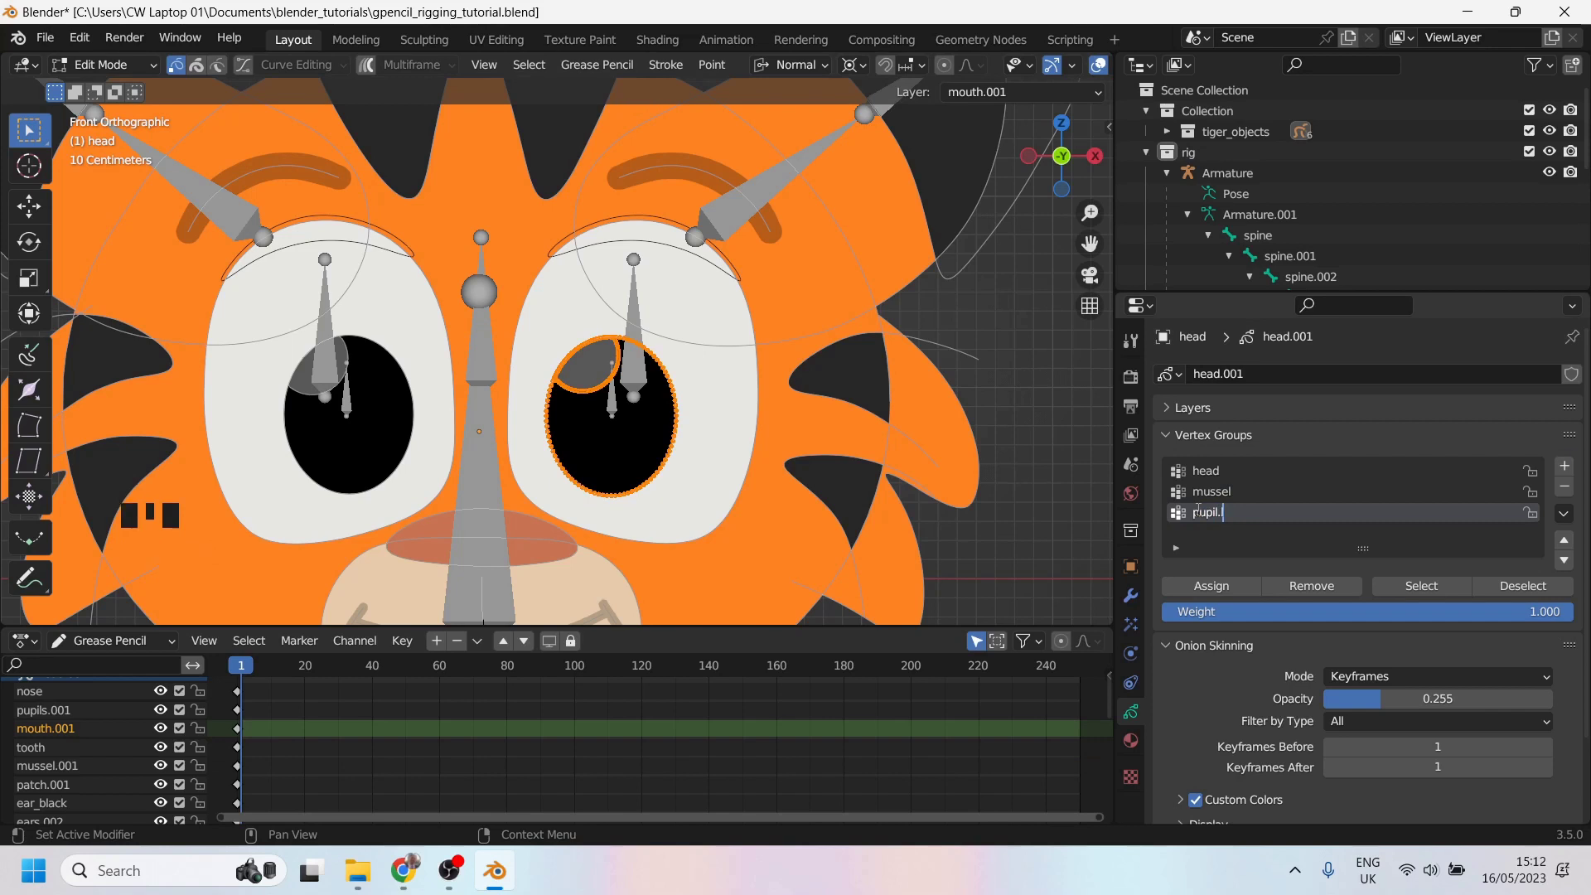
key("Return")
left_click(1211, 586)
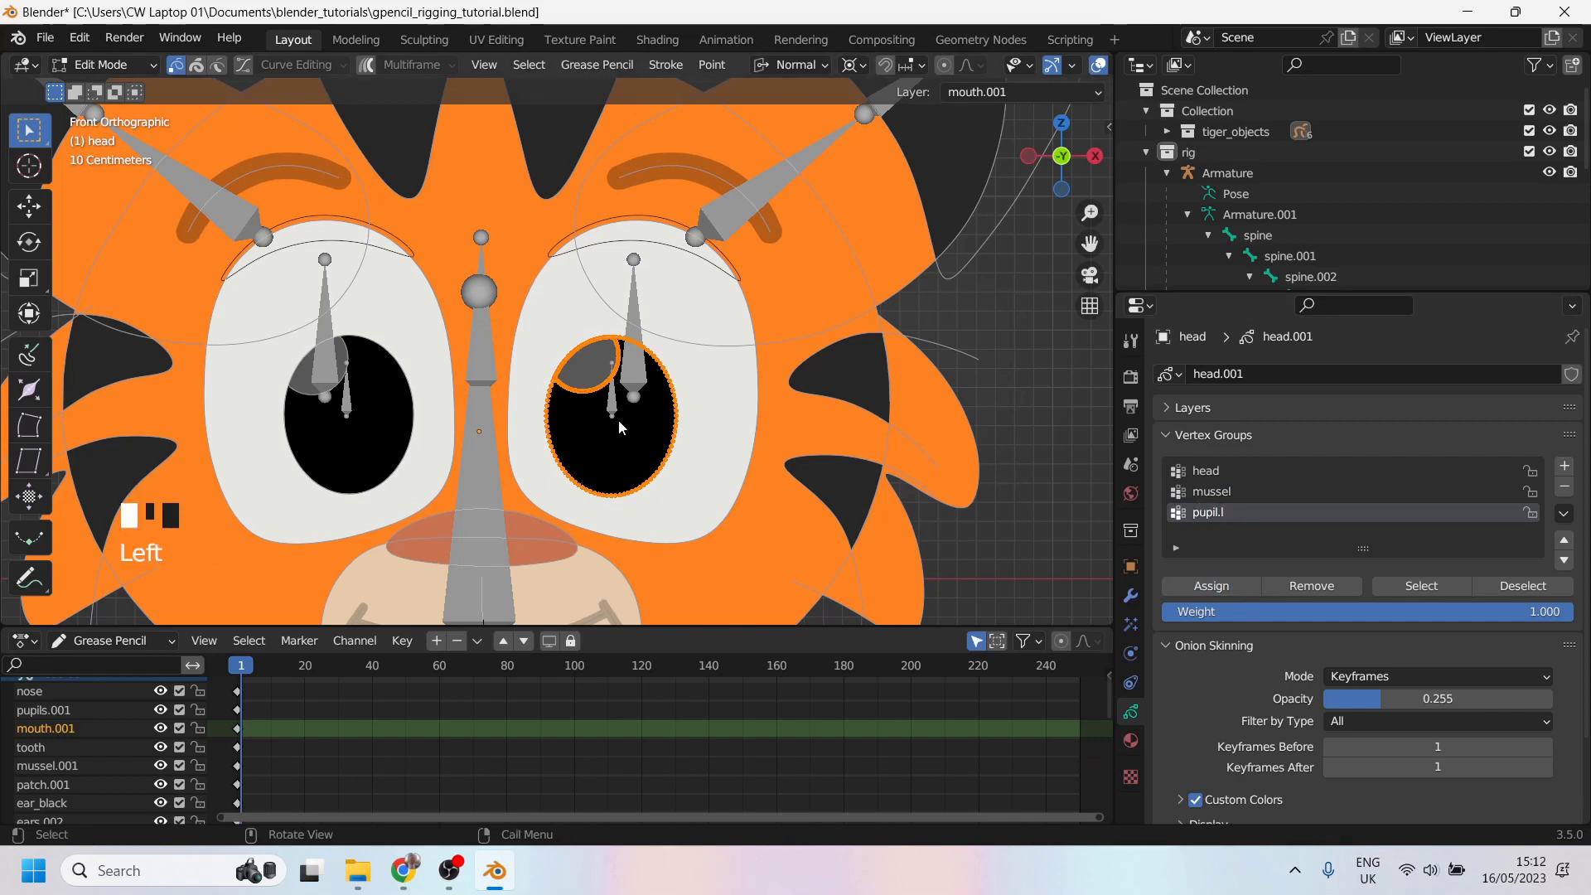
Step: Select all points of the tiger's right pupil and highlight, and assign them to a new vertex group named pupil.r
left_click(356, 354)
left_click(375, 353, "shift")
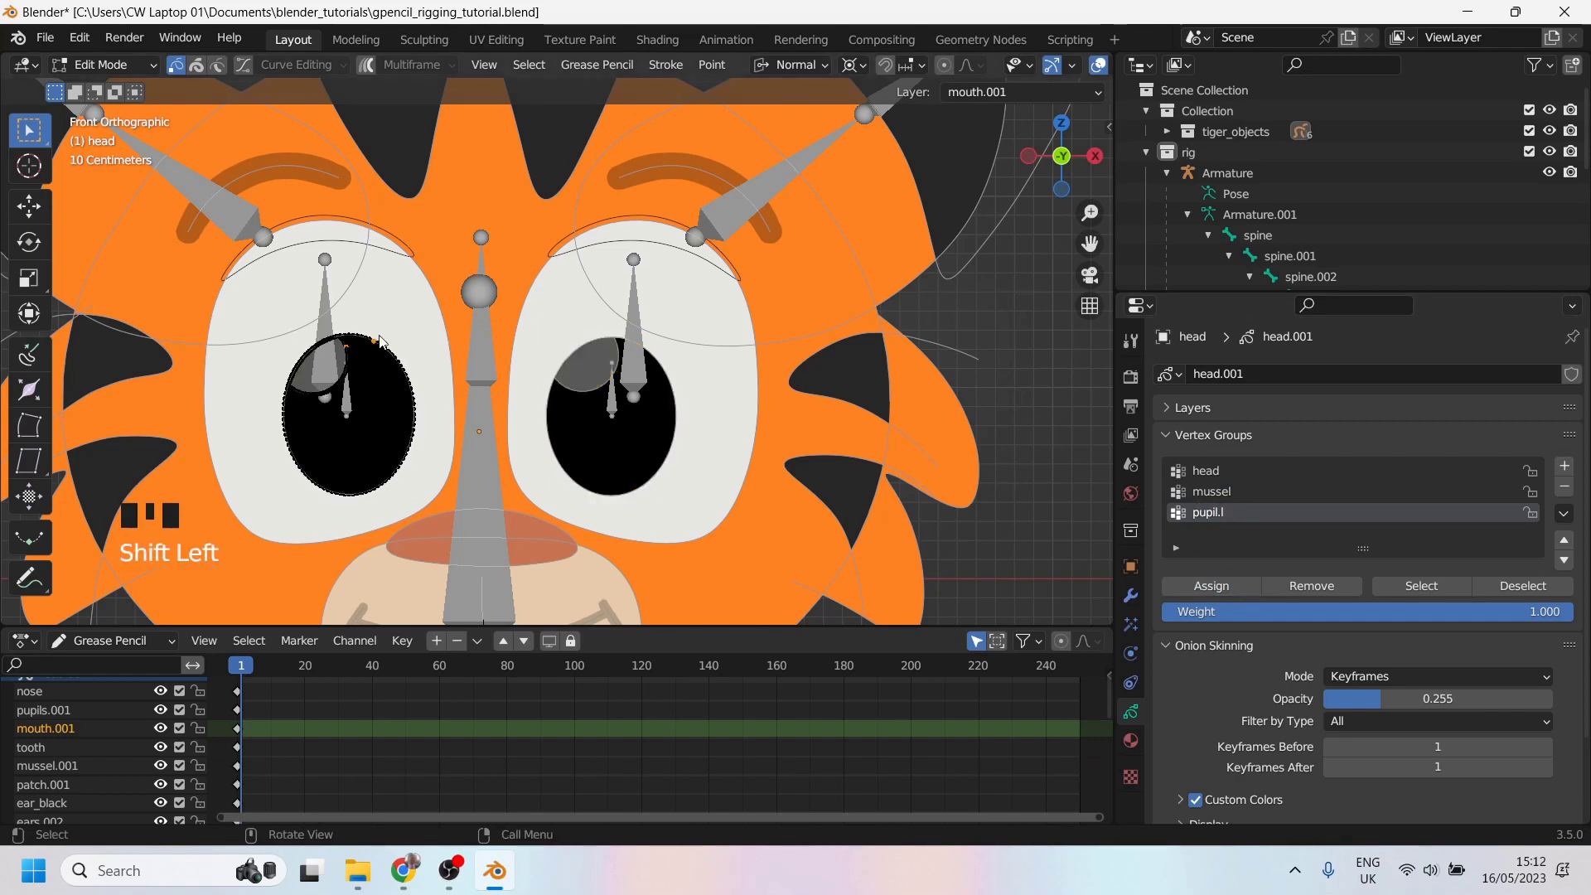
key("l")
left_click(1565, 466)
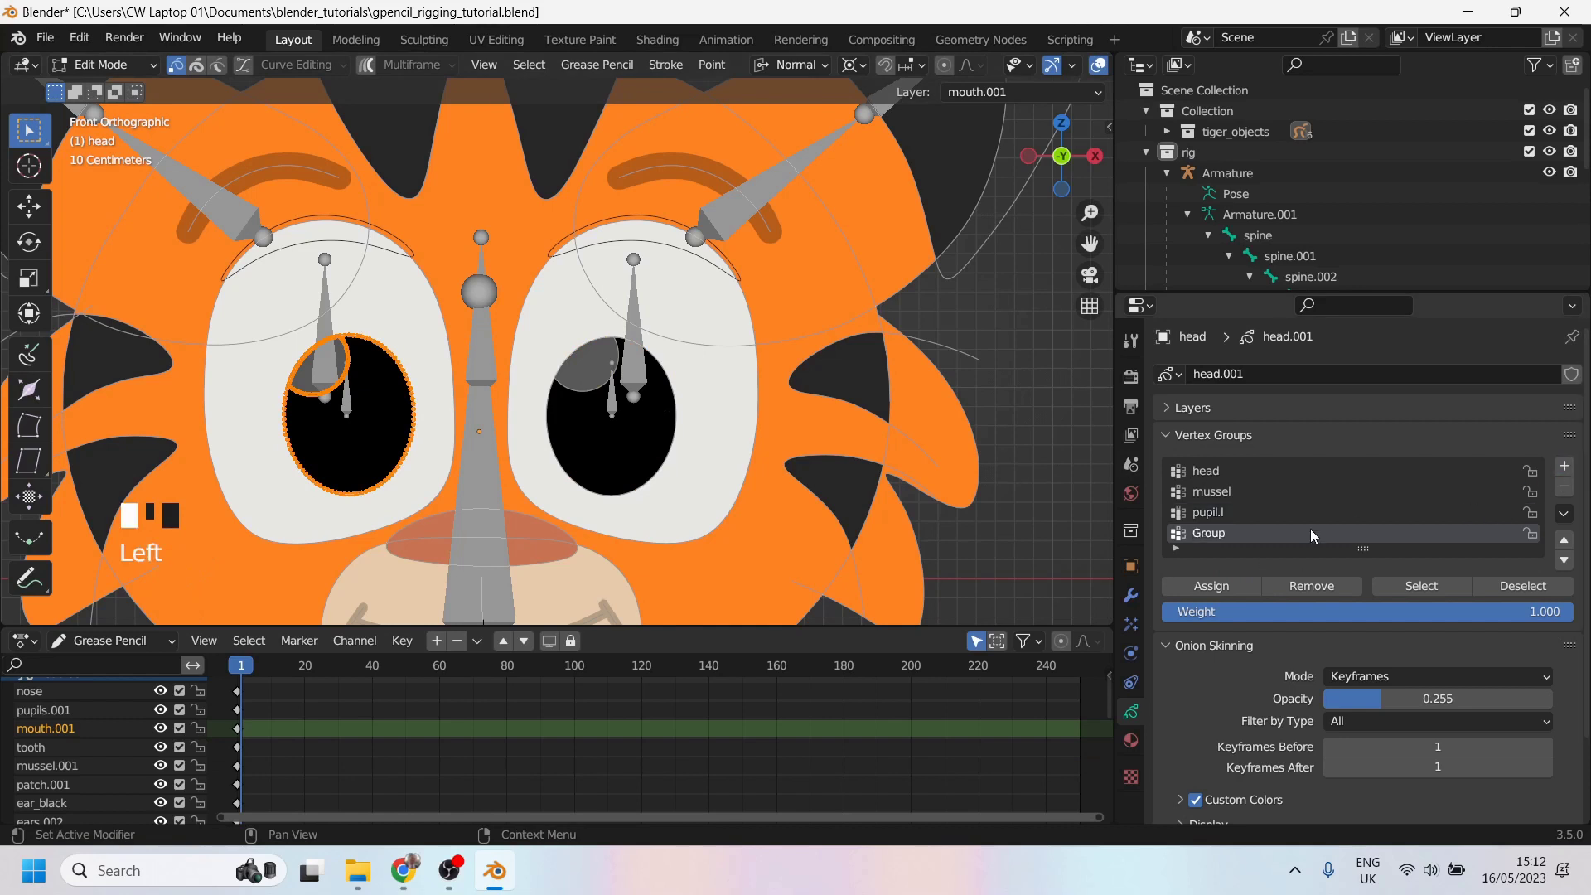
double_click(1208, 535)
type("pupil.r")
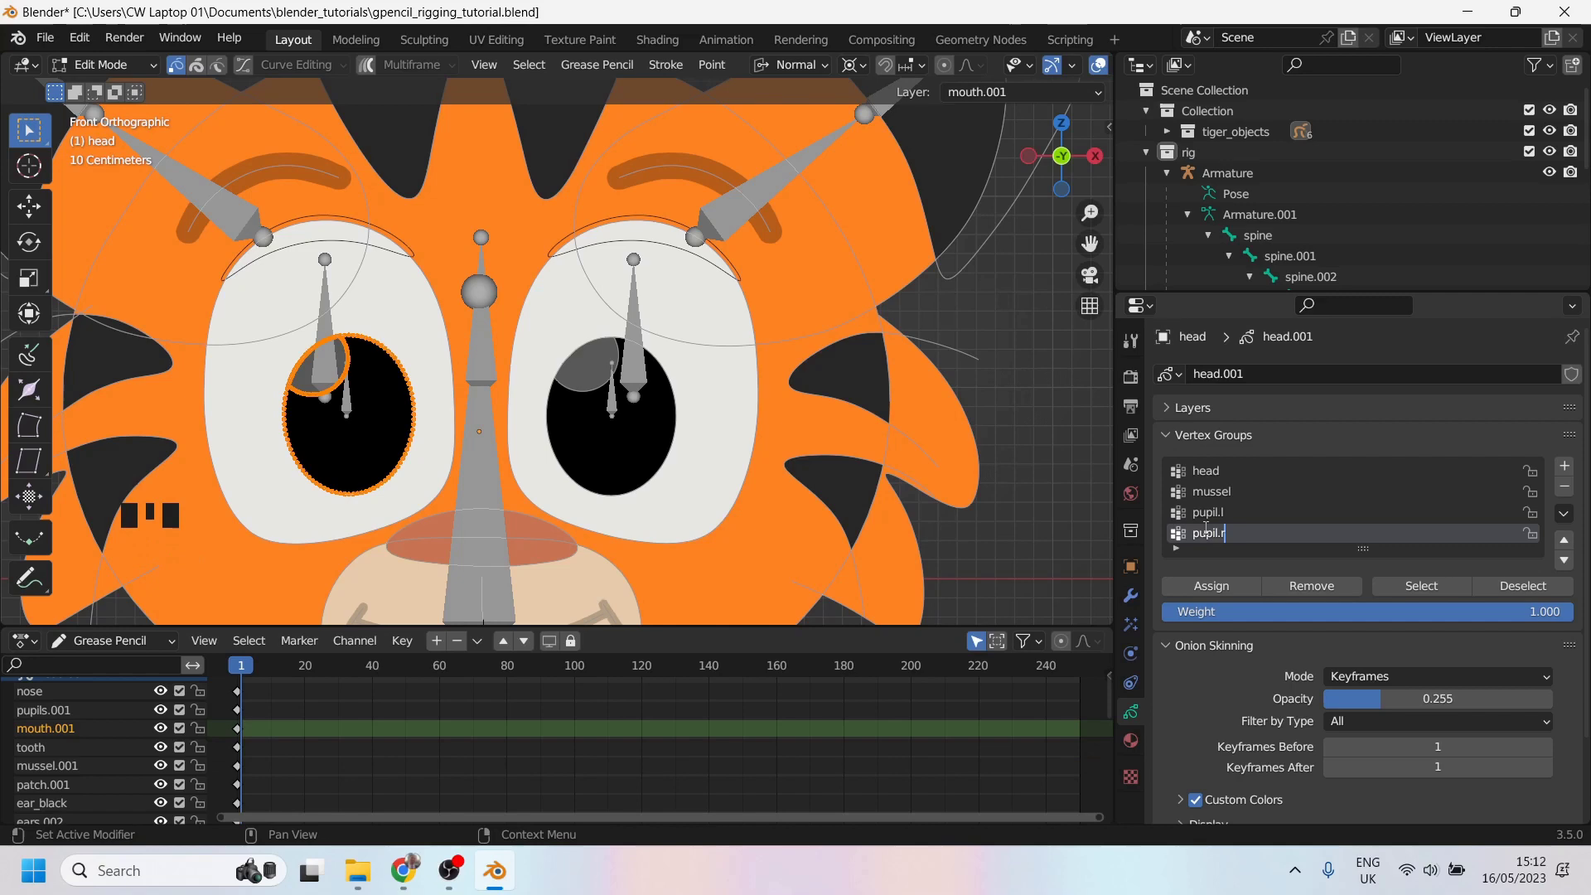
left_click(1206, 585)
left_click(1206, 585)
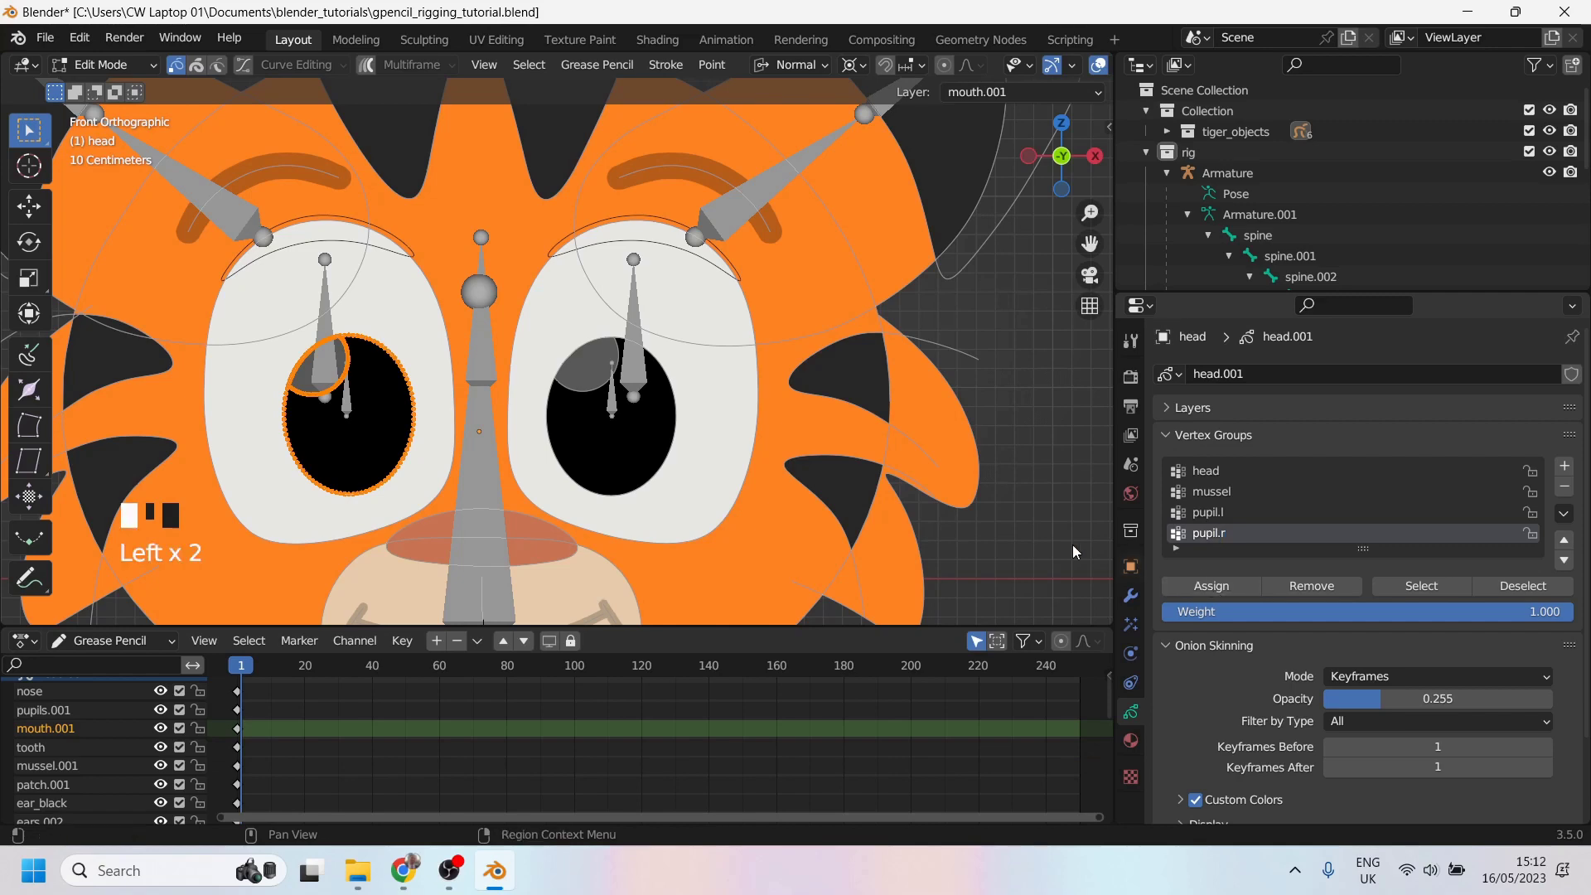
Step: Select all points of the tiger's left ear shape and its dark ear tip strokes
scroll(536, 269, "down", 3)
middle_click_drag(535, 269, 570, 276, "shift")
scroll(518, 331, "up", 5)
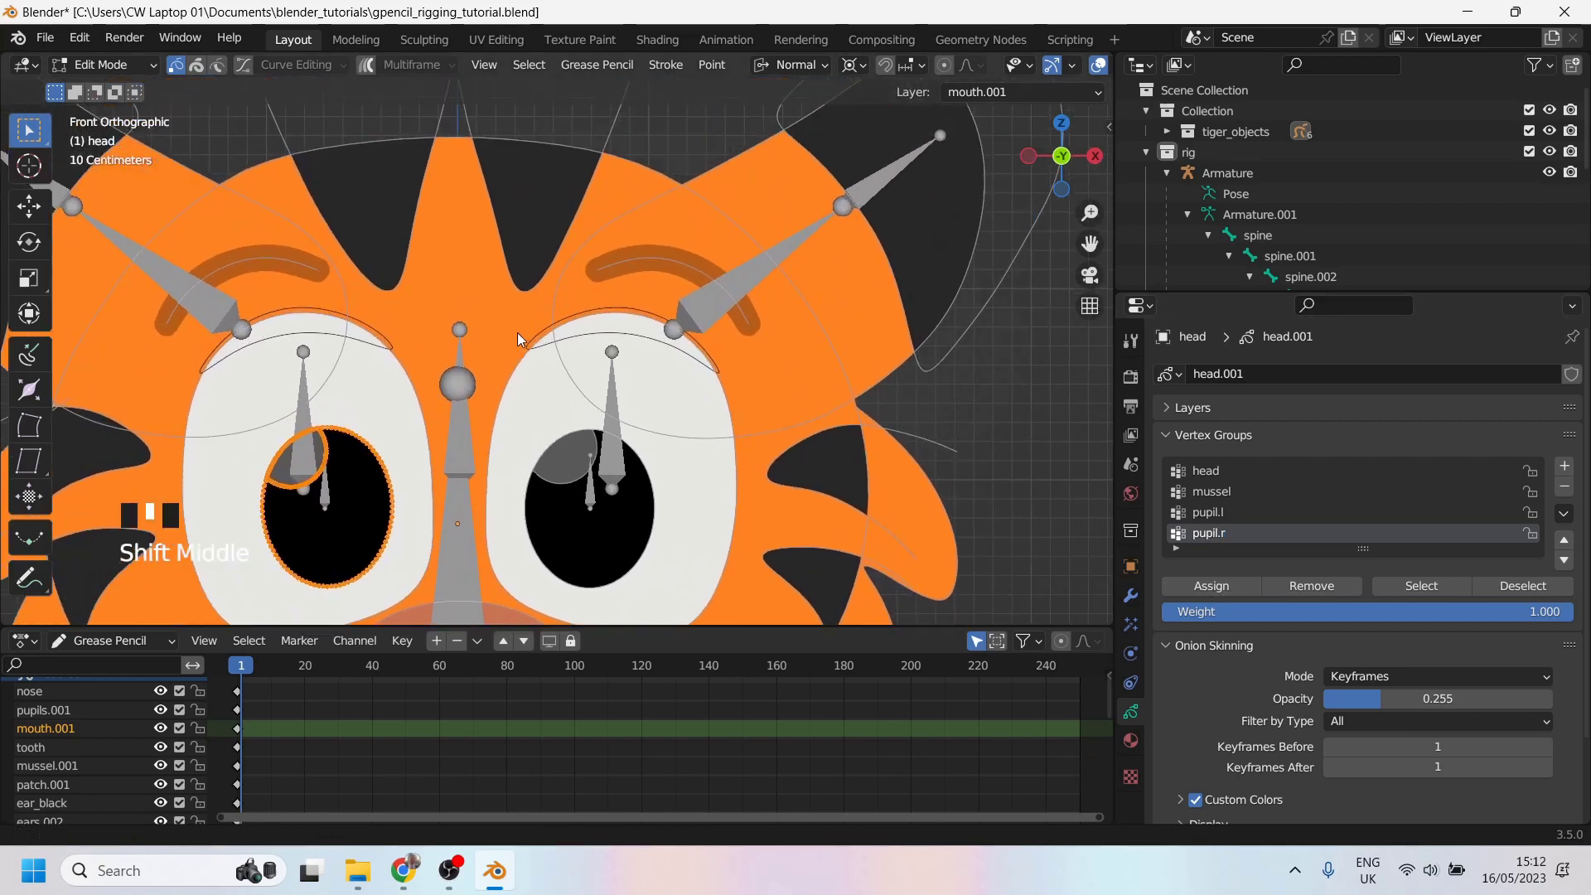
left_click(565, 258)
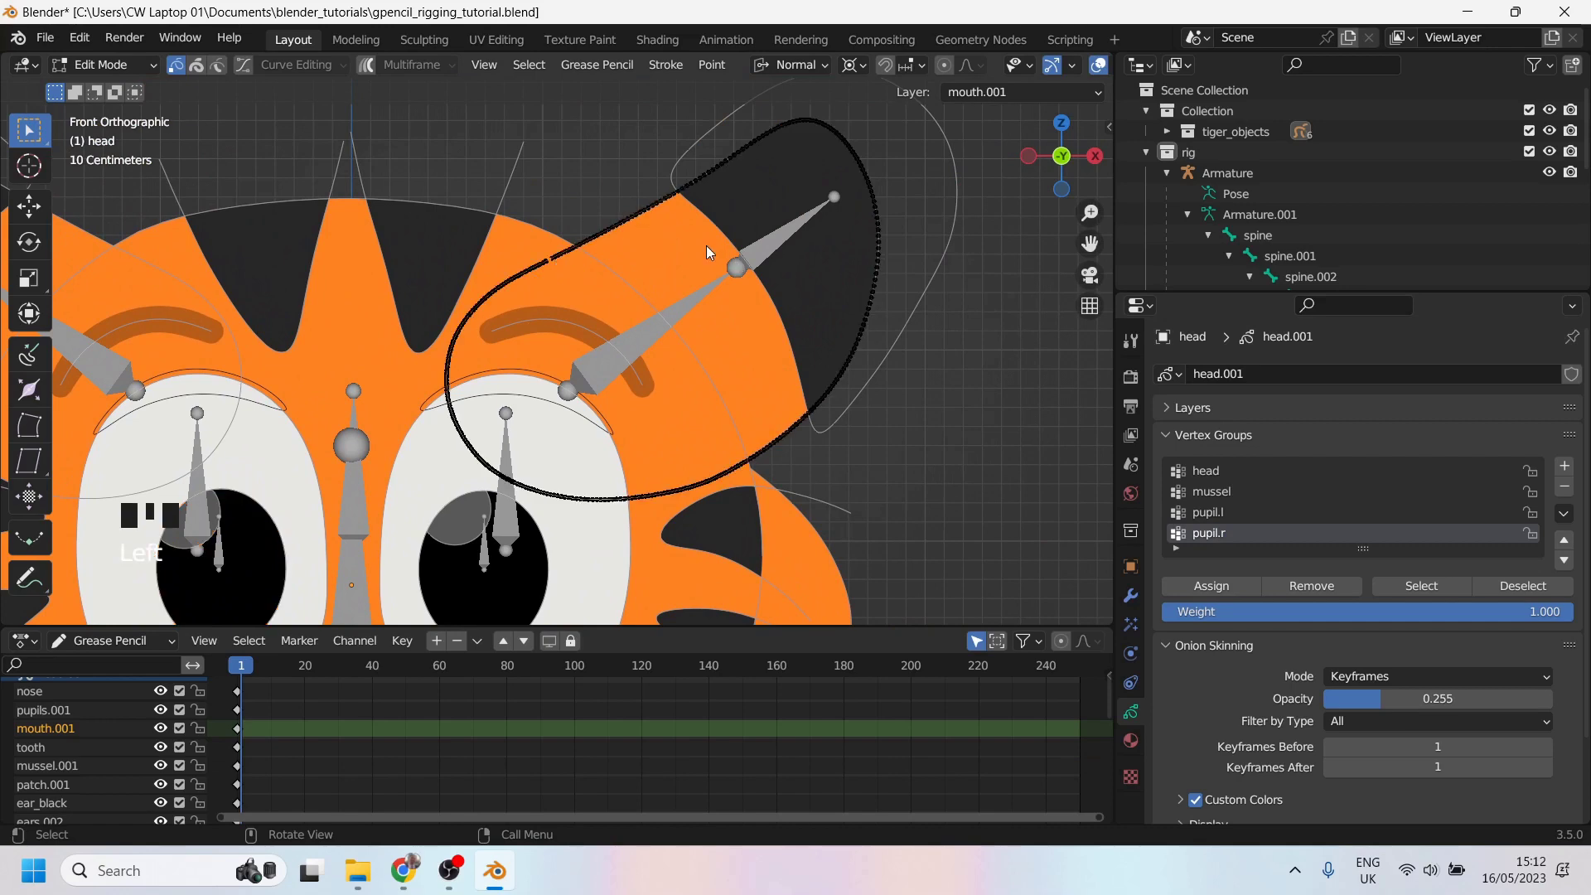
scroll(689, 290, "down", 1)
middle_click_drag(683, 306, 708, 300, "shift")
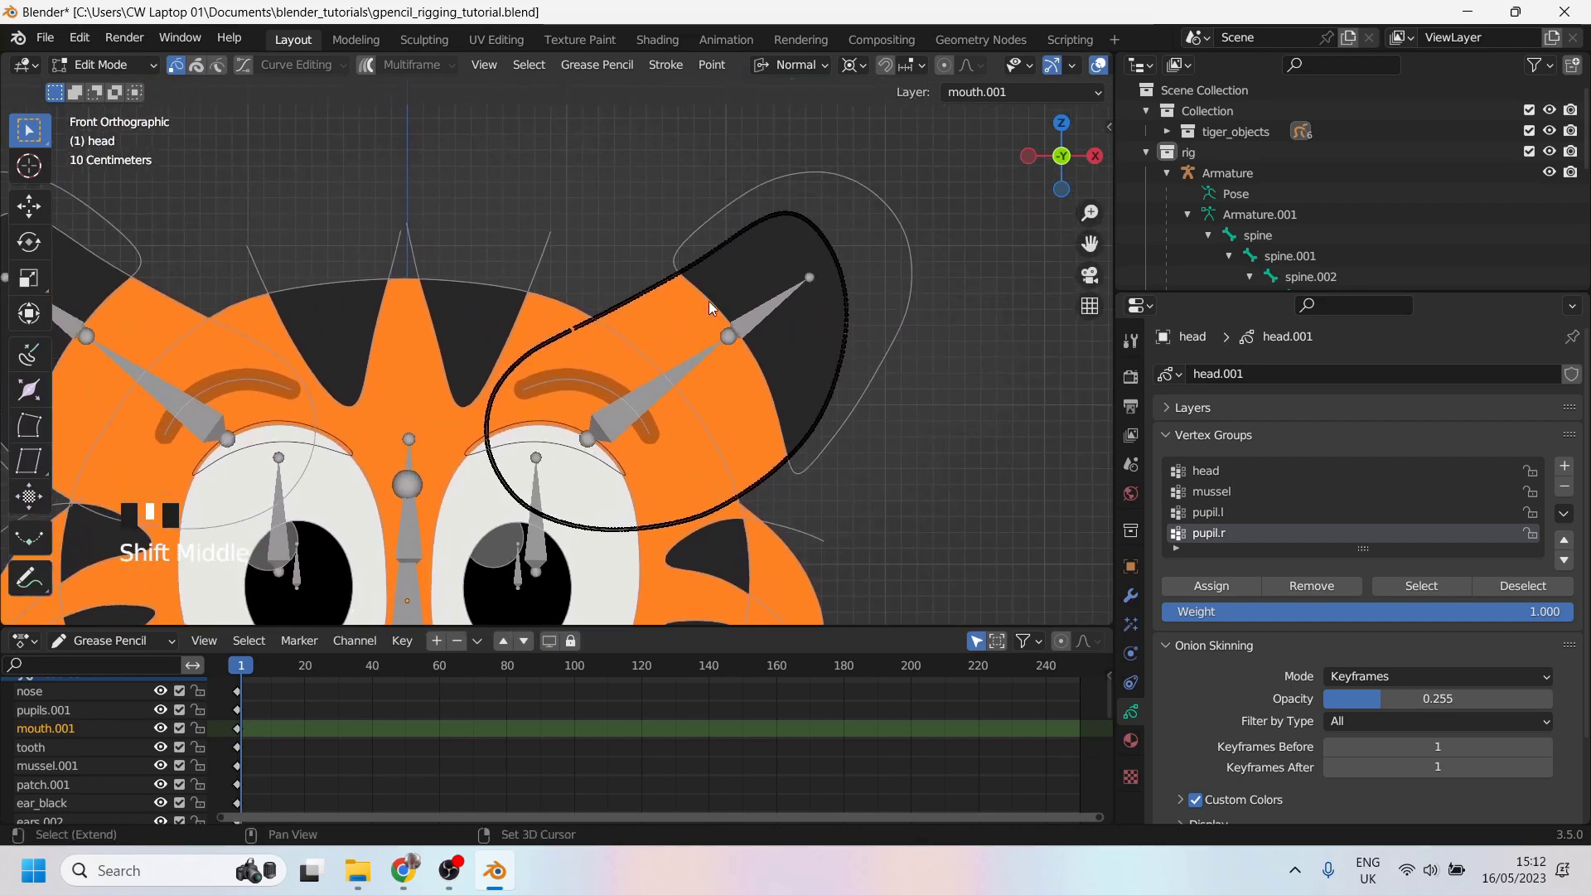
left_click(704, 292, "shift")
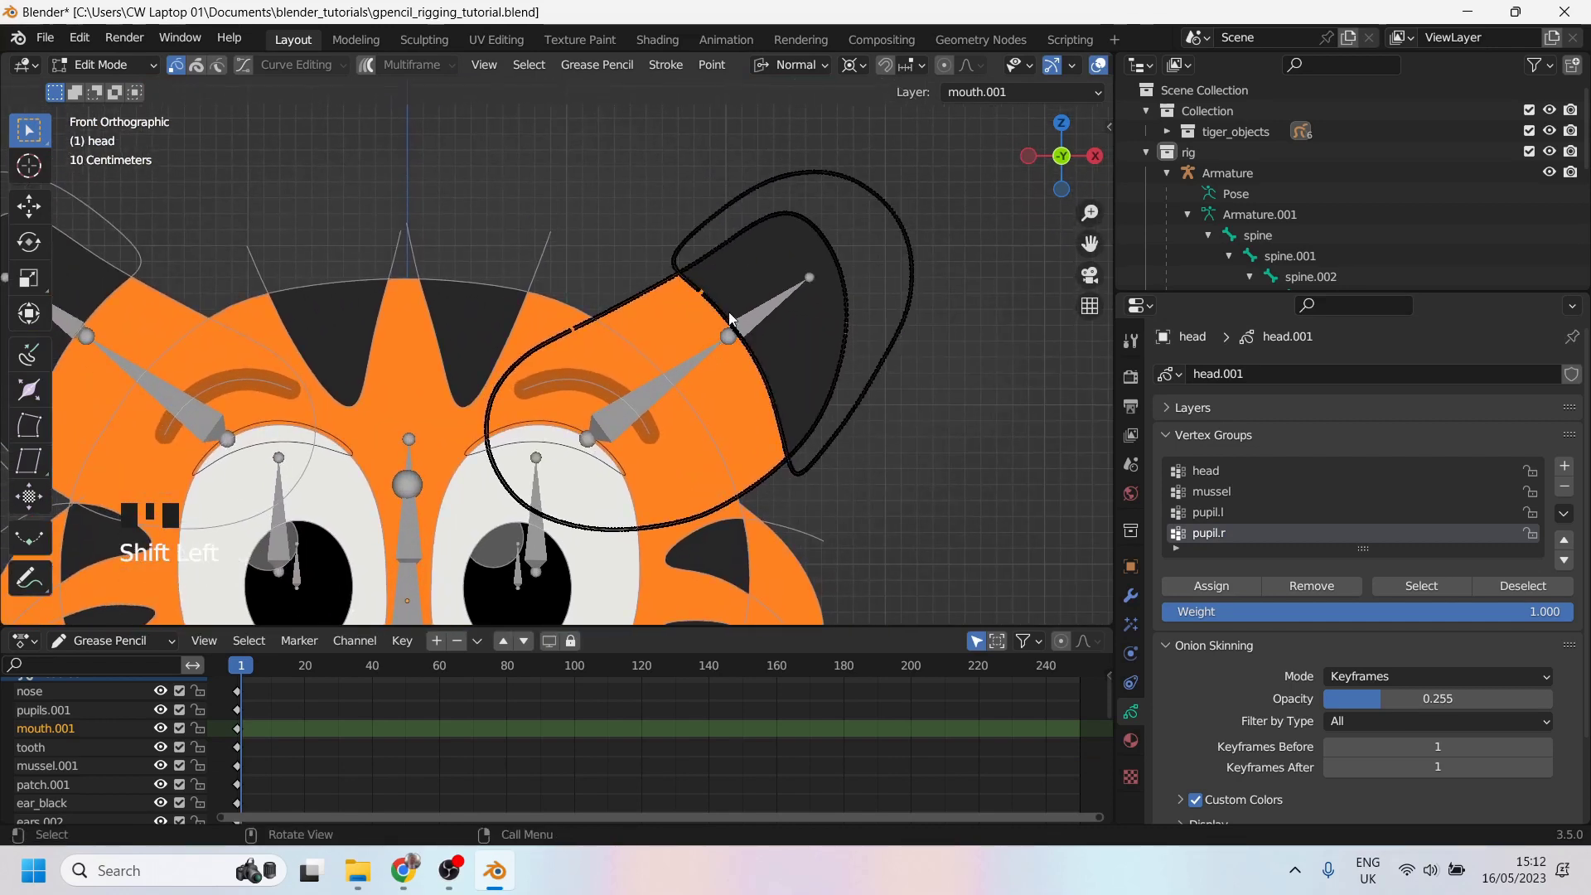
left_click(833, 339, "shift")
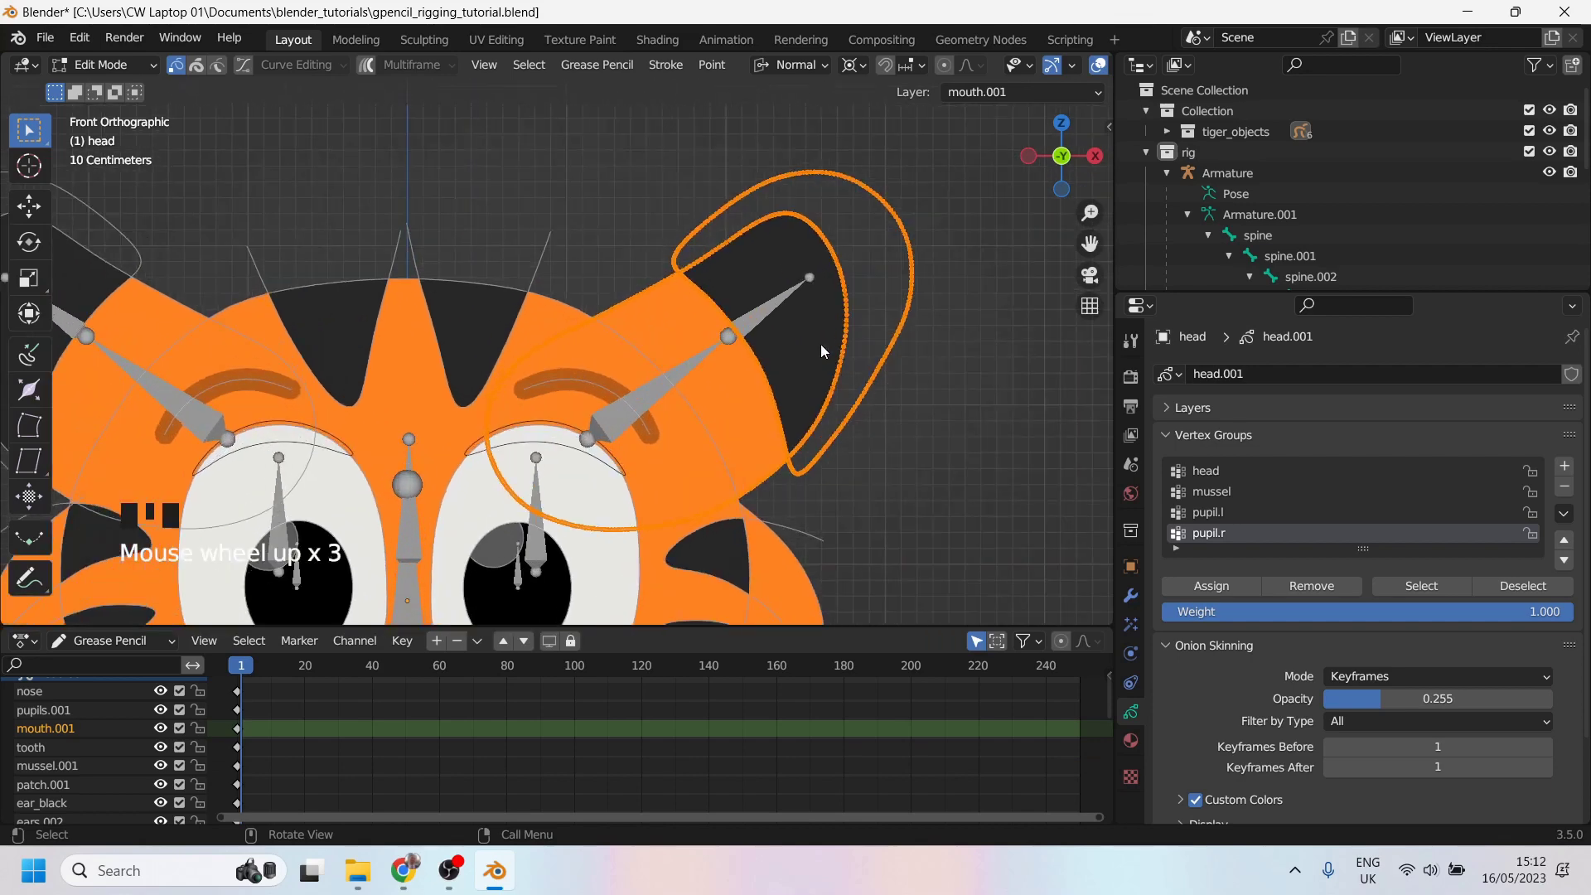
middle_click_drag(820, 345, 835, 326, "shift")
Step: Add a vertex group named ear.l and assign the selected left ear points to it
left_click(1564, 466)
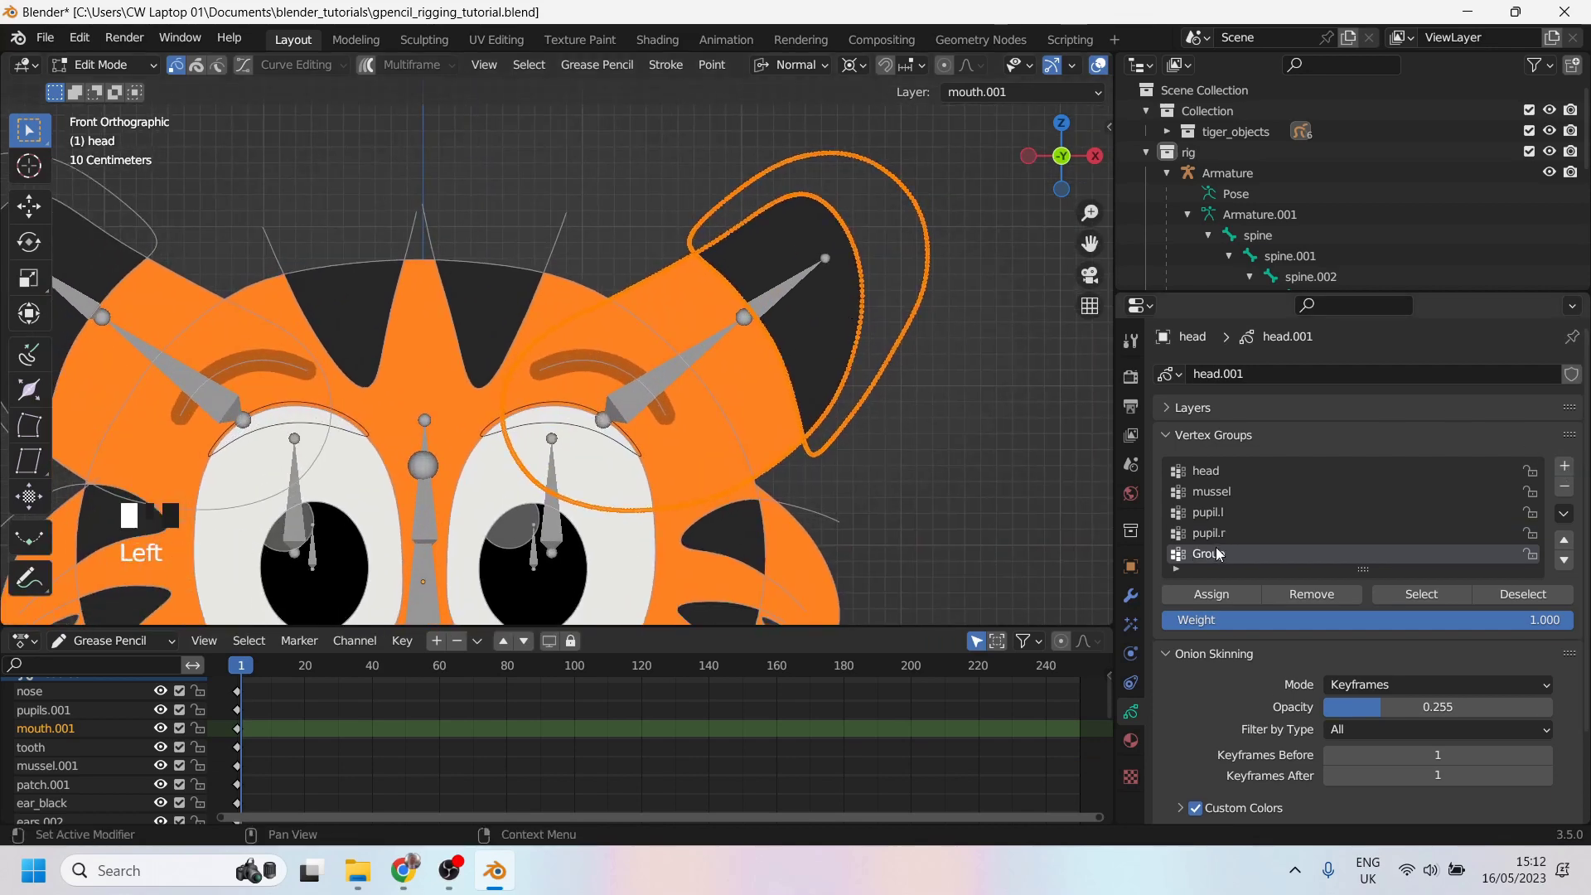
double_click(1217, 554)
type("ear.l")
scroll(1205, 555, "down", 3)
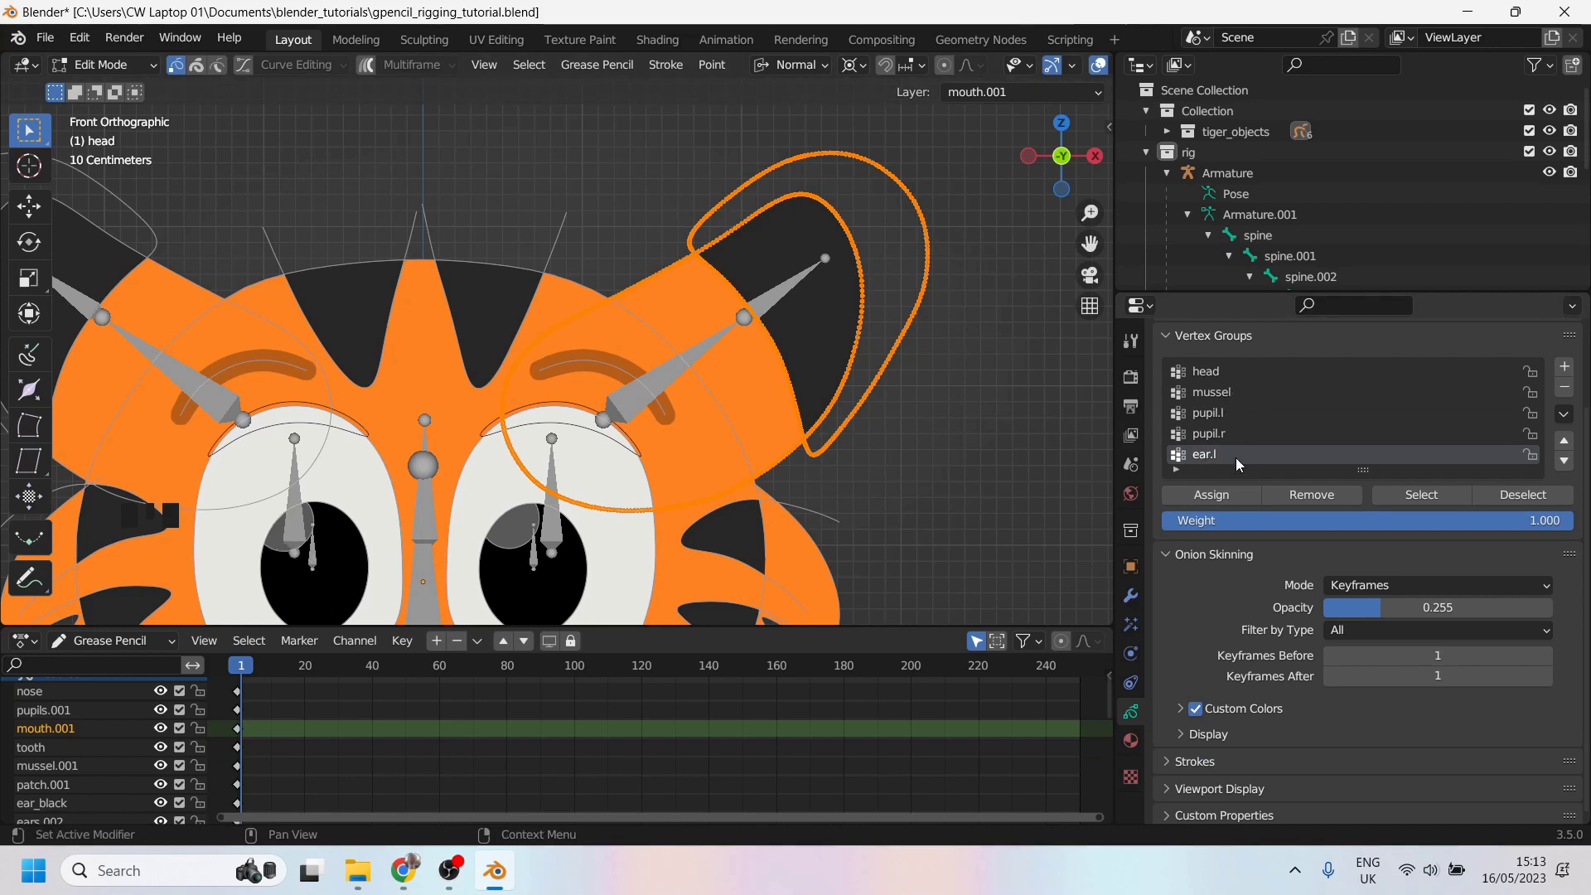
left_click(1222, 496)
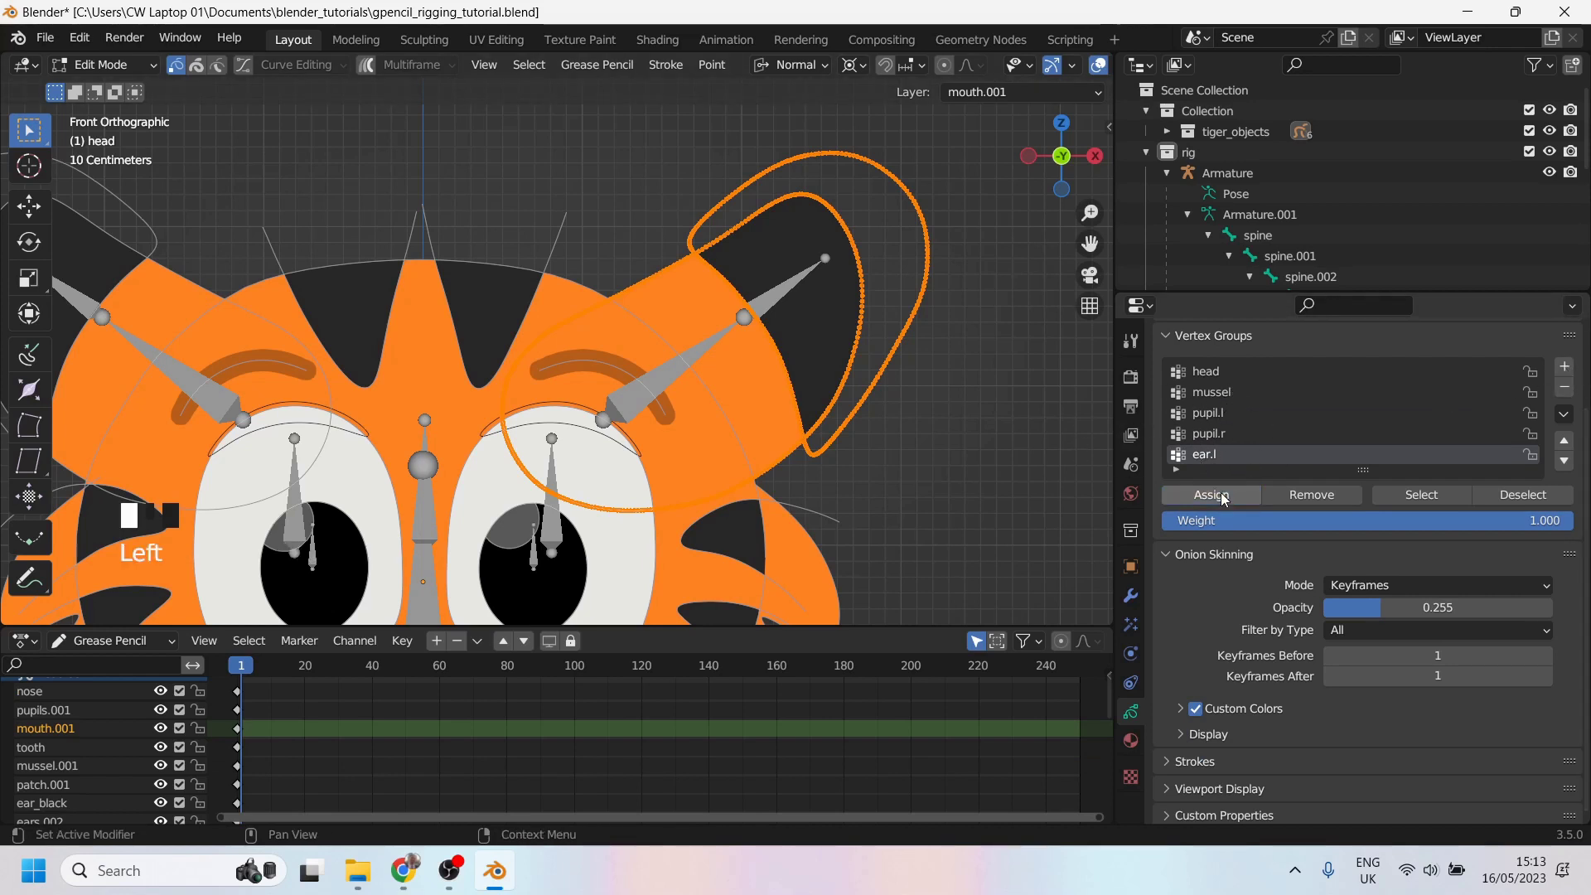
Step: Add another vertex group named ear.l.001 for the left ear's second bone
left_click(1564, 367)
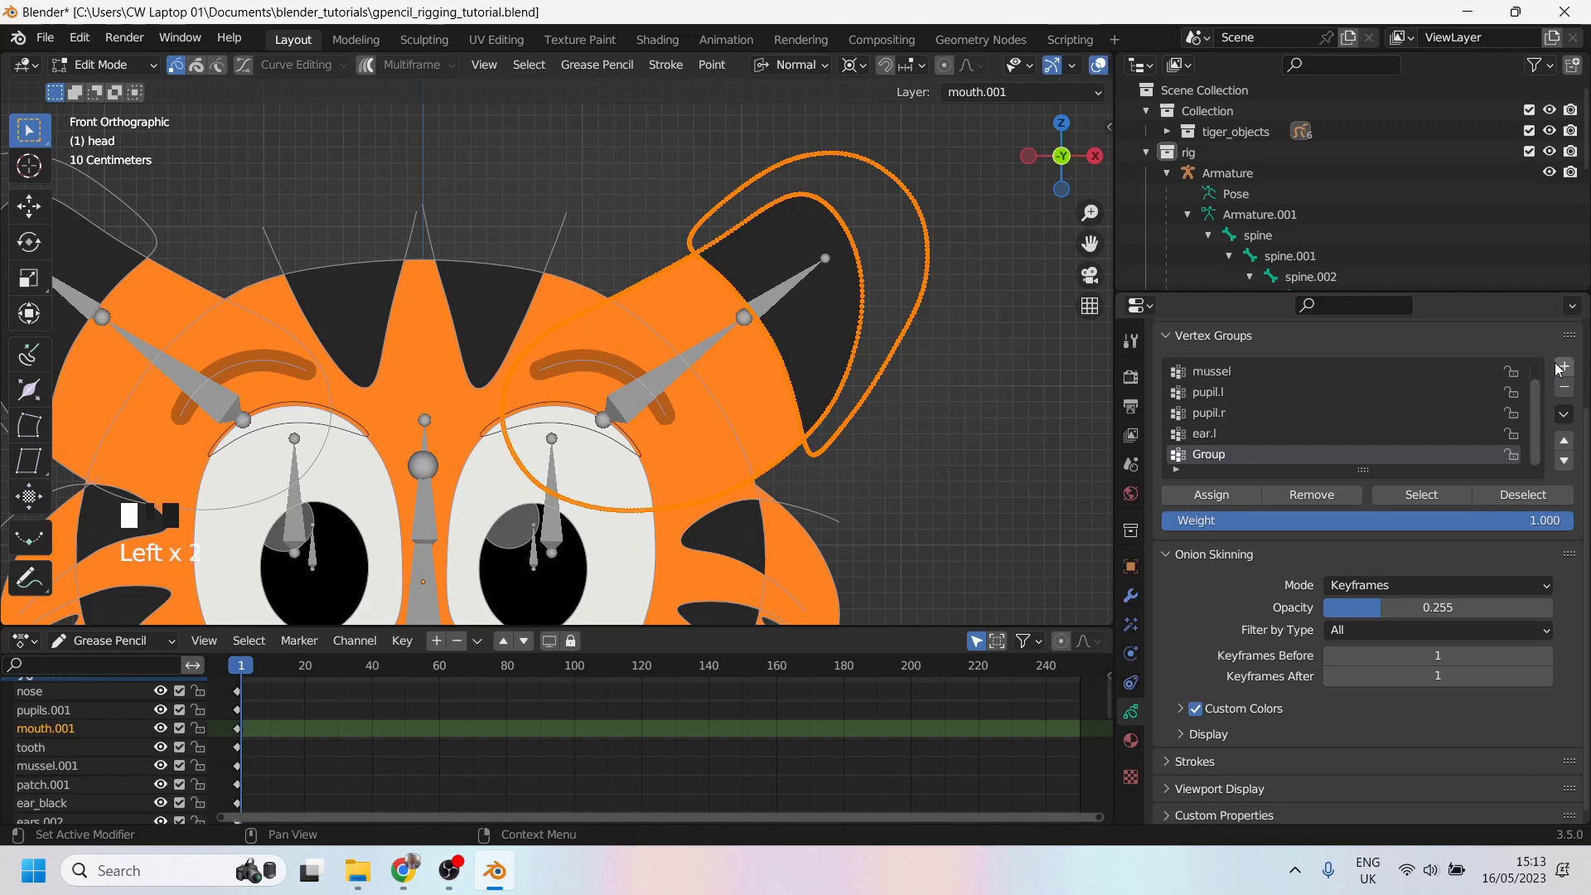
double_click(1201, 454)
type("ear")
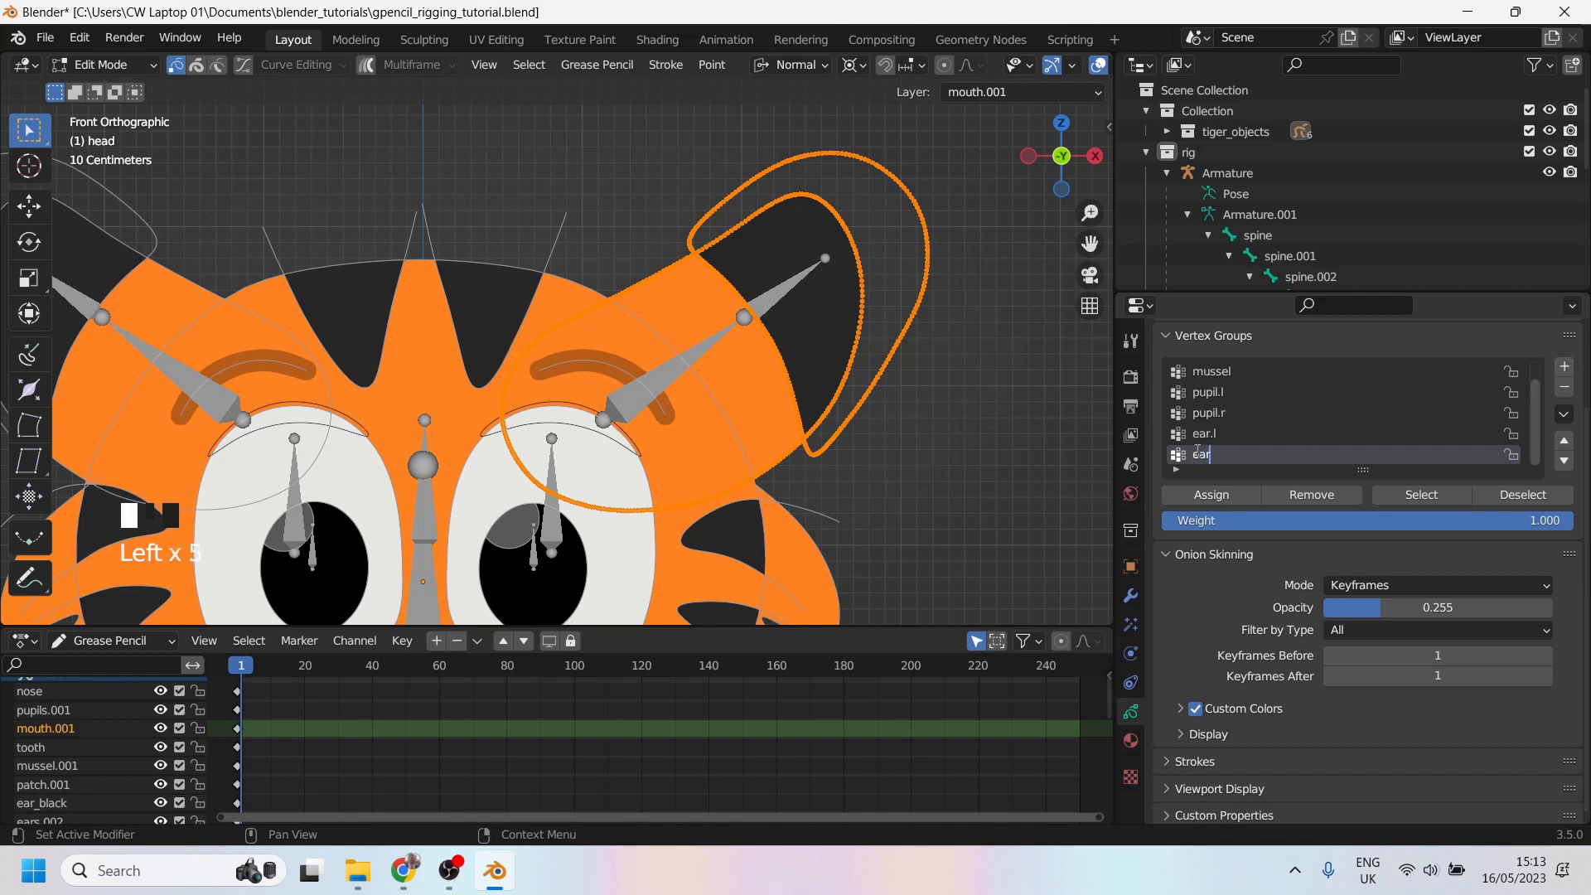
type(".l.001")
key("Return")
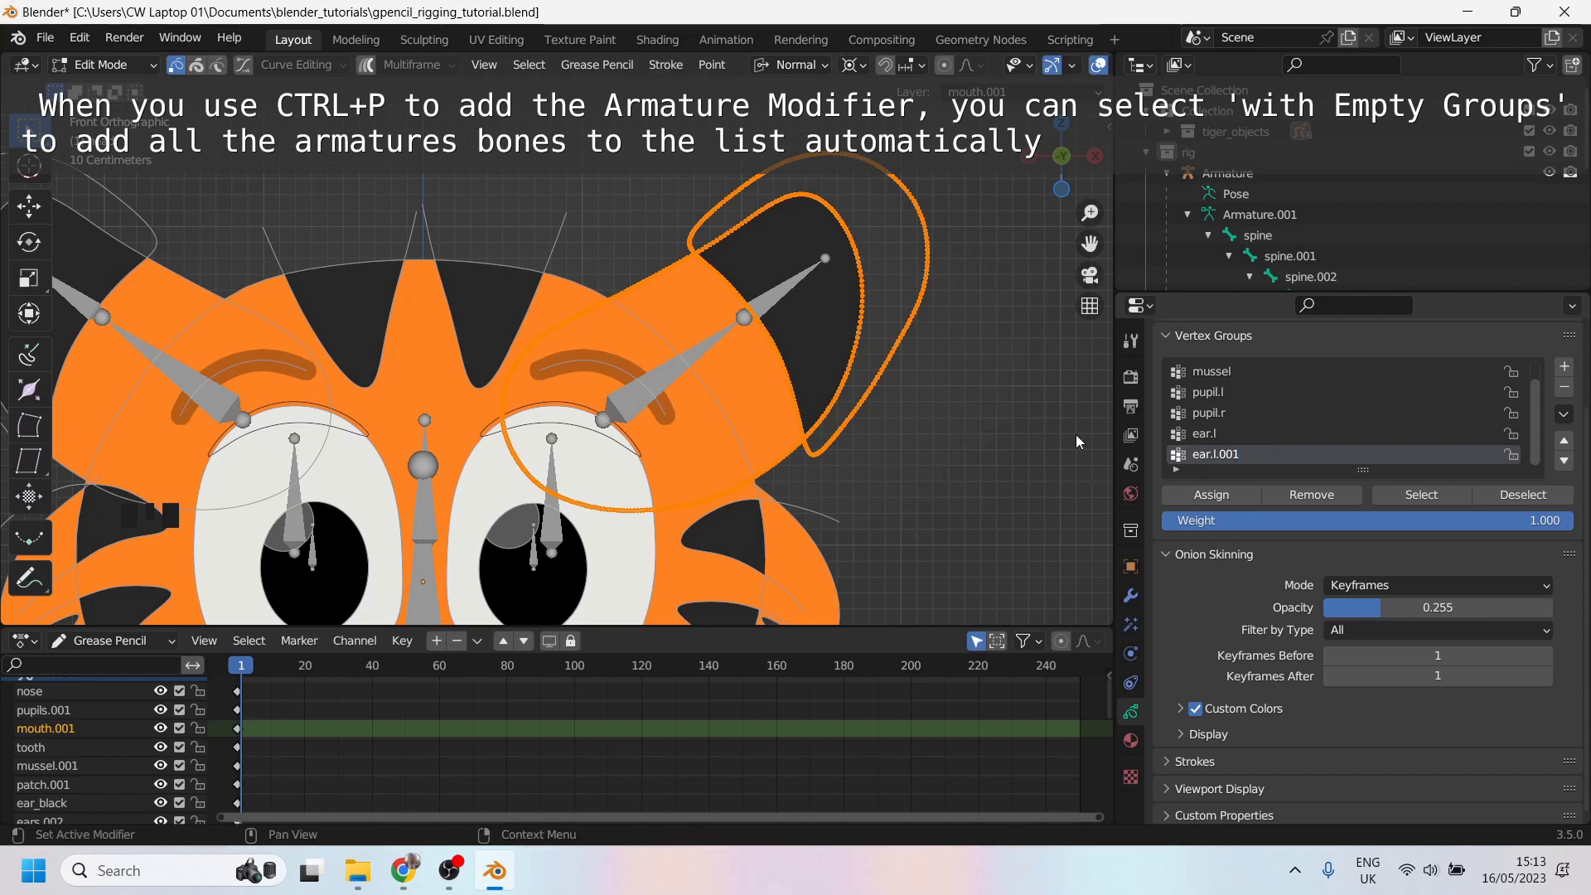
Step: Select the white of the tiger's left eye and assign its points to a new vertex group named eye.l
scroll(648, 365, "down", 3)
scroll(648, 364, "up", 2)
left_click(647, 289)
key("l")
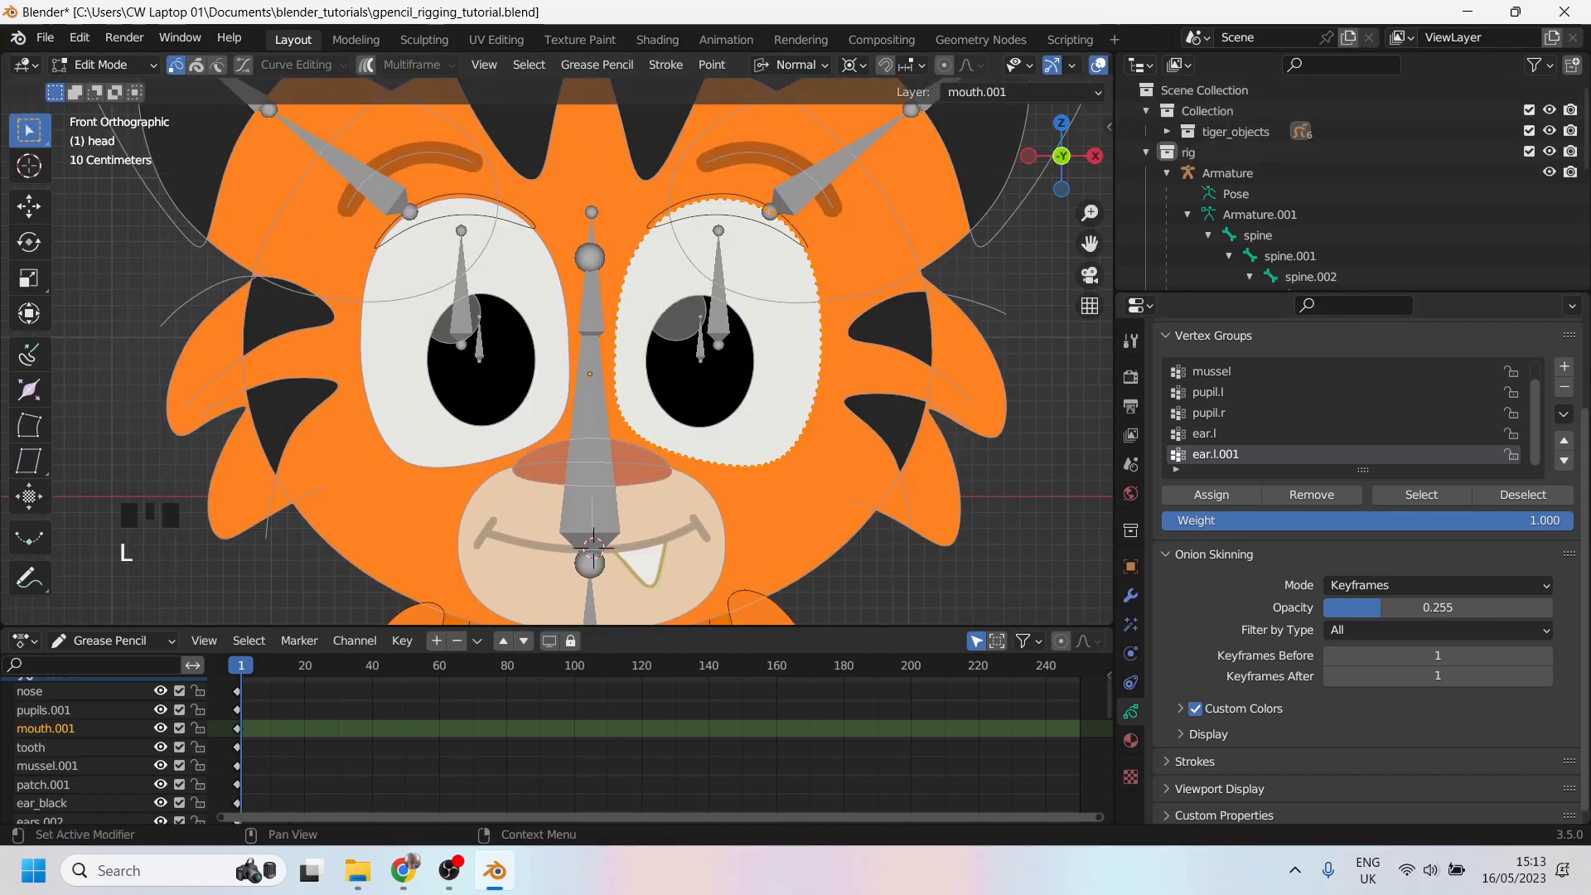
left_click(1565, 367)
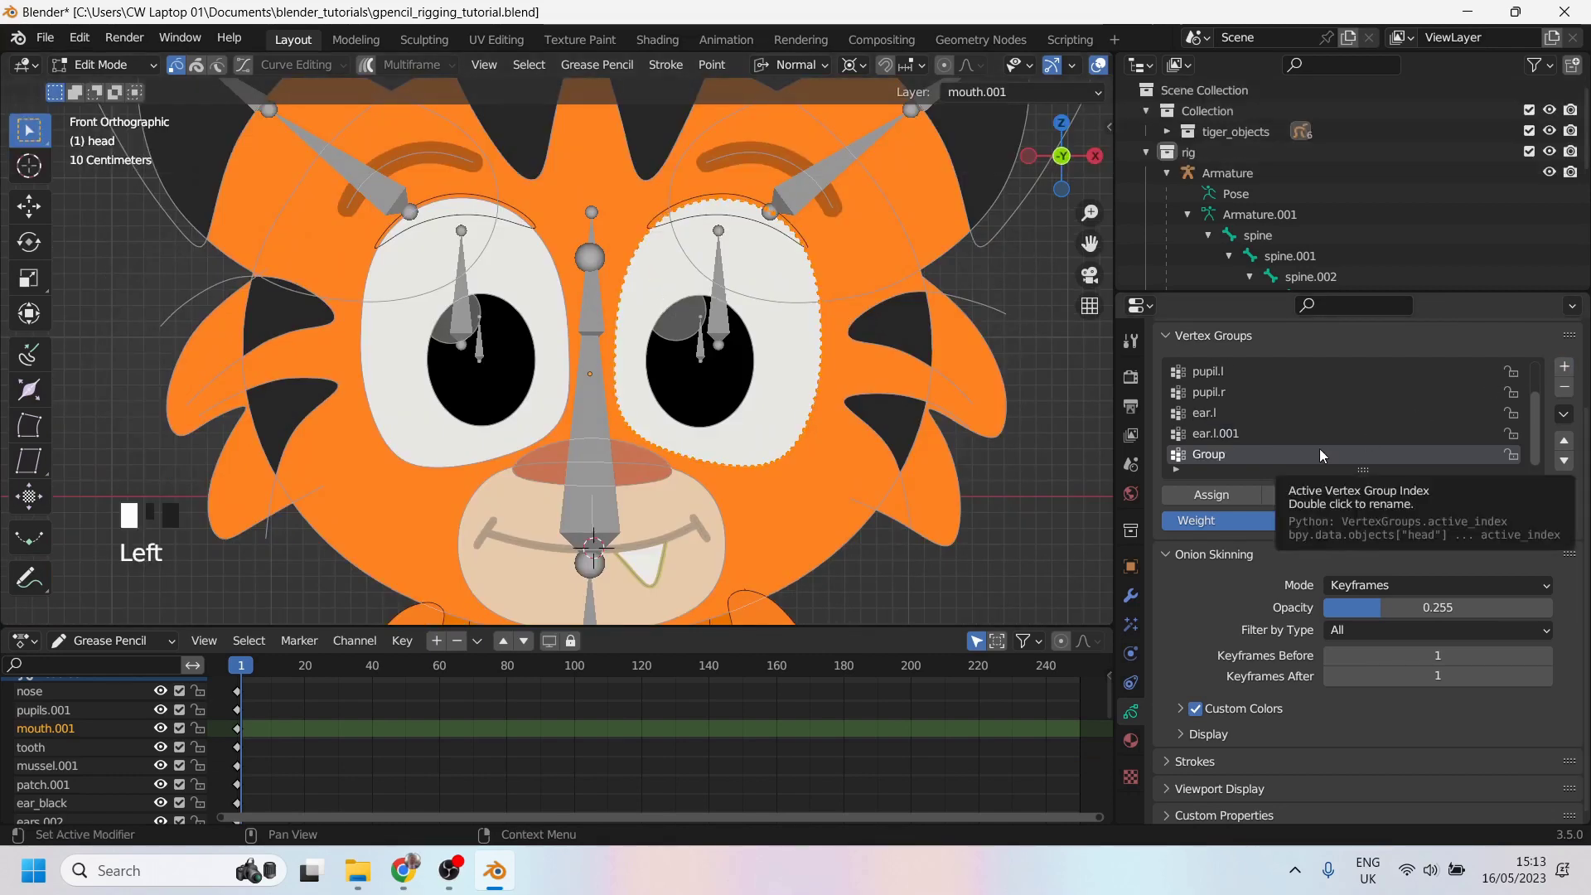
left_click(1206, 455)
double_click(1207, 455)
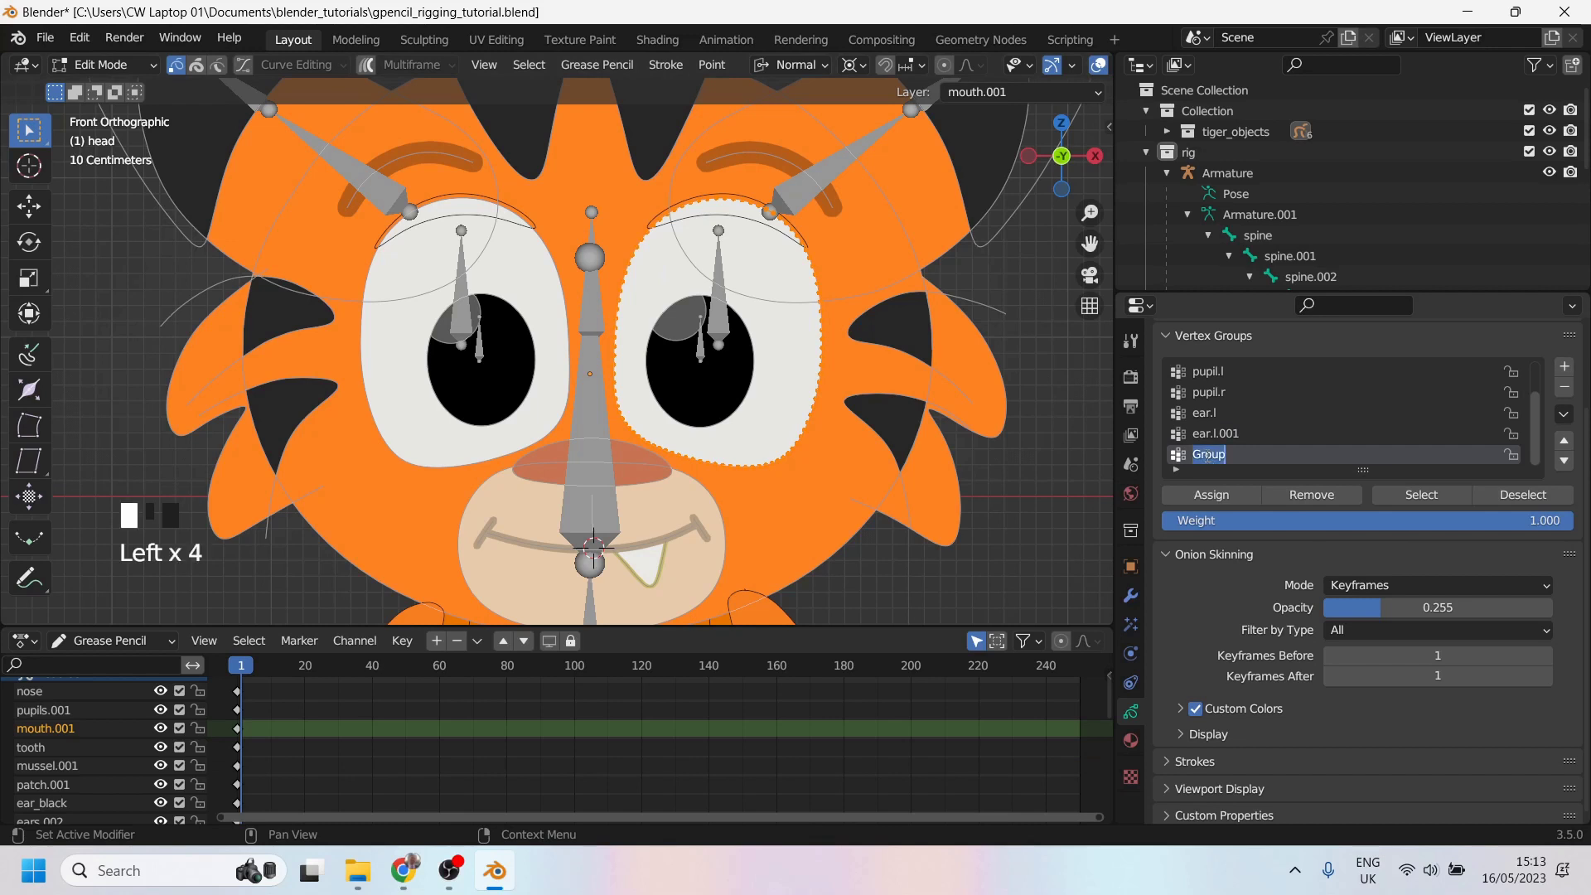
type("eye.l")
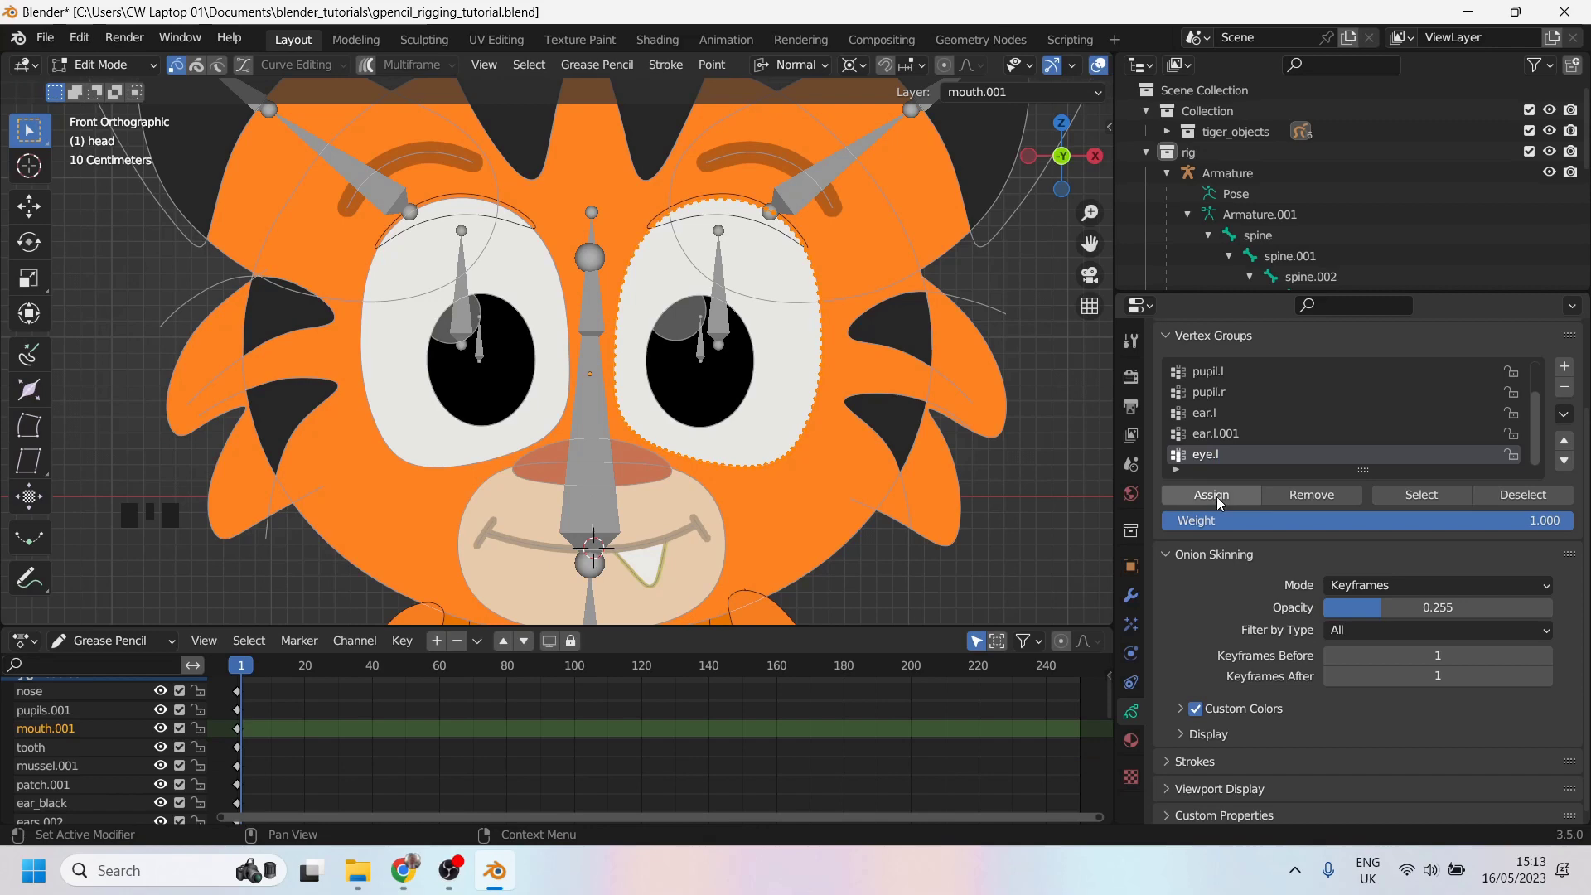
left_click(1211, 490)
Step: Select points on the dark stripe strokes at the top of the tiger's forehead
scroll(623, 320, "down", 3)
scroll(630, 335, "up", 2)
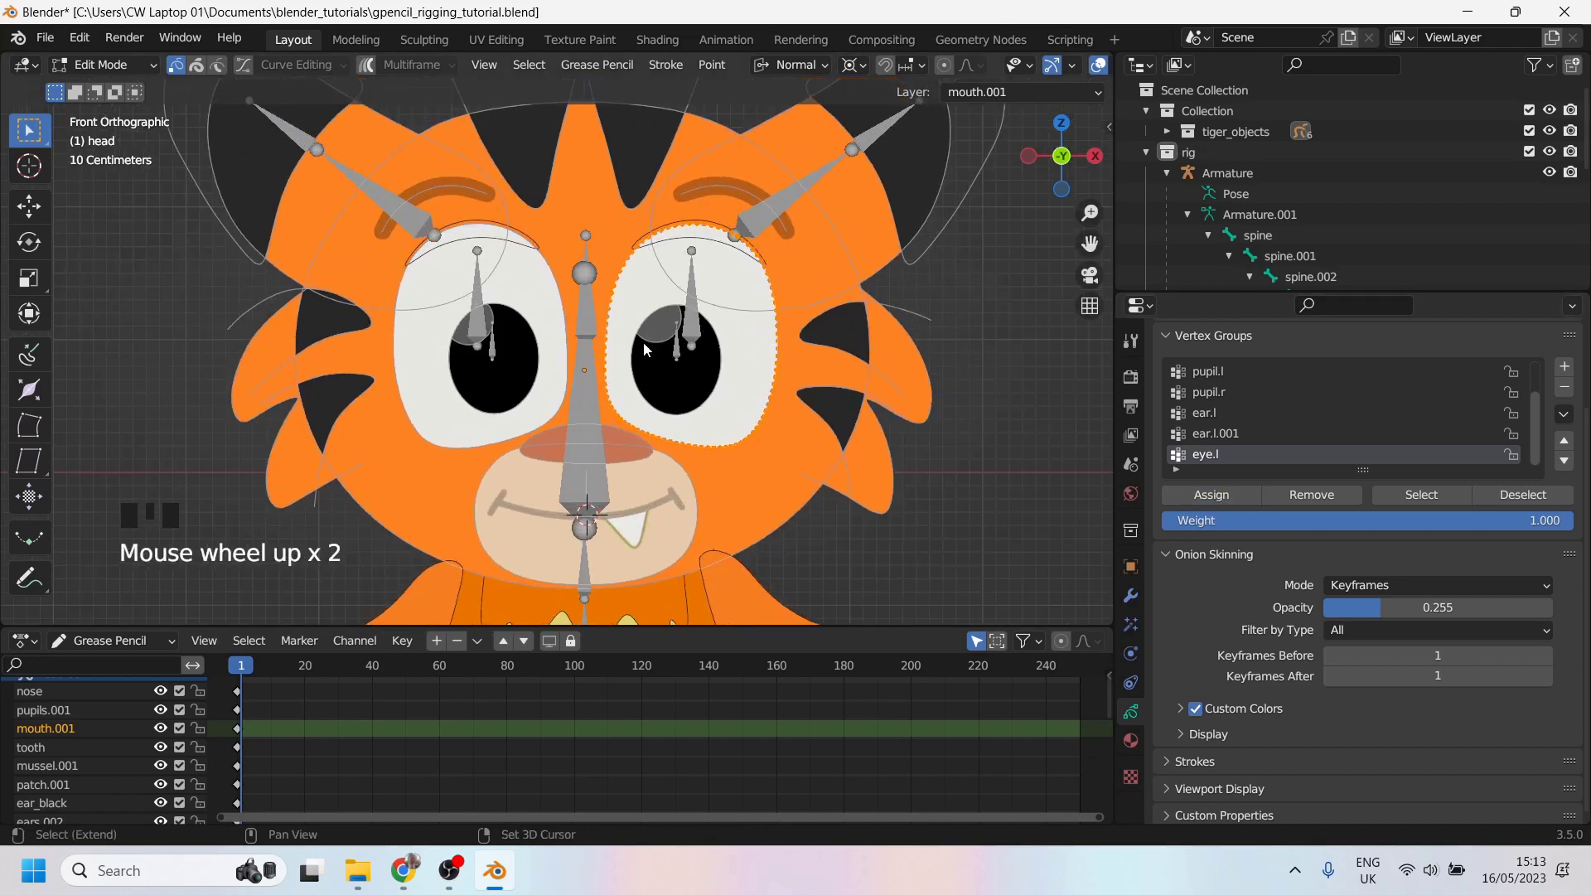
scroll(717, 323, "down", 2)
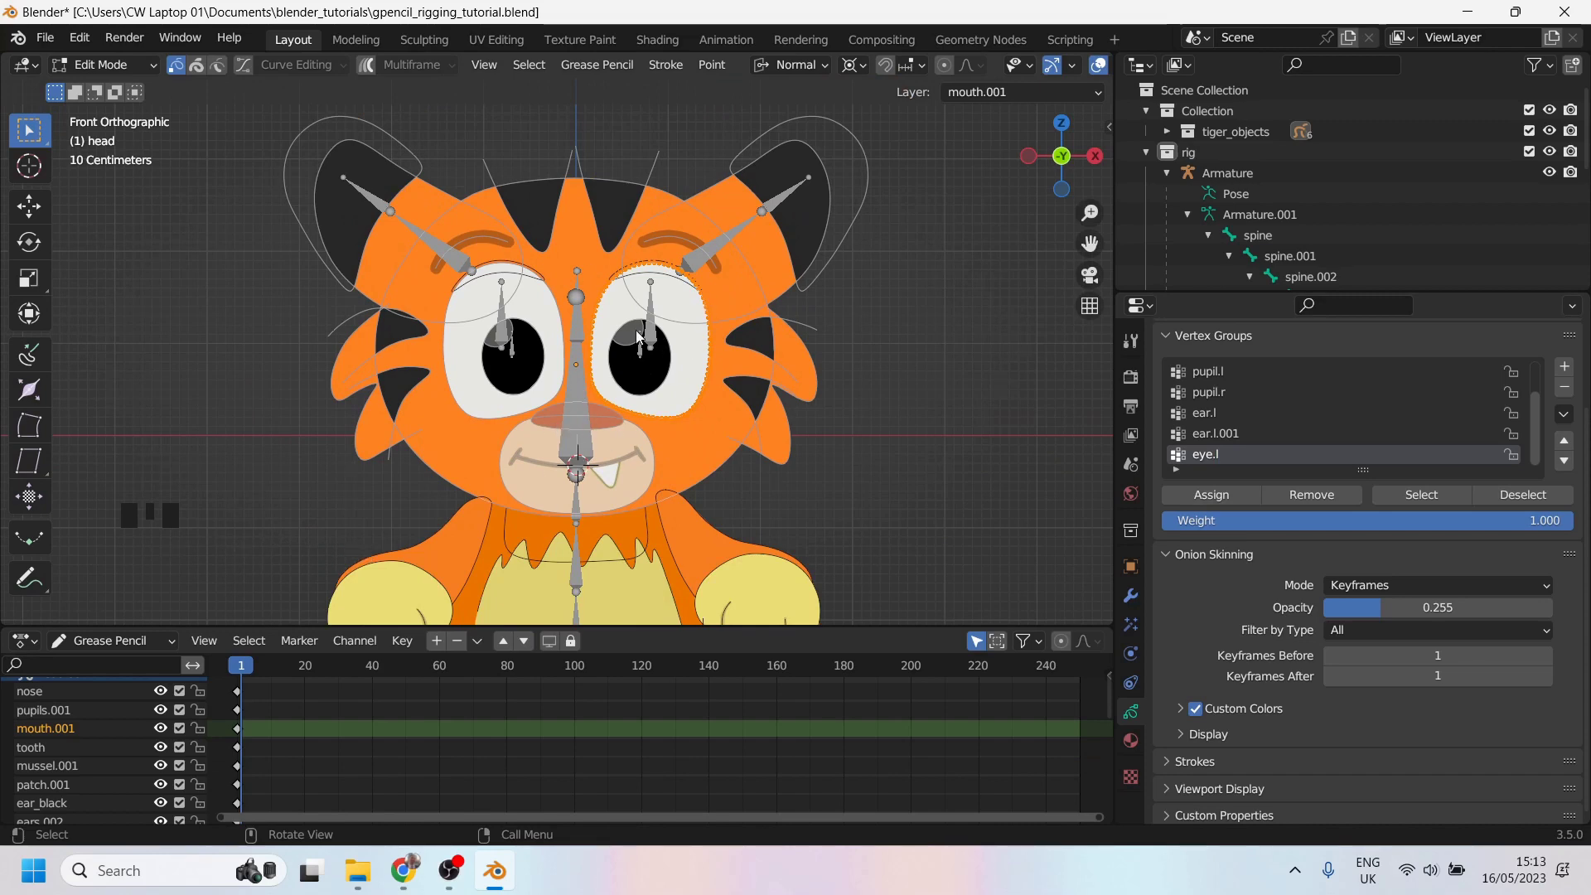
scroll(639, 334, "up", 1)
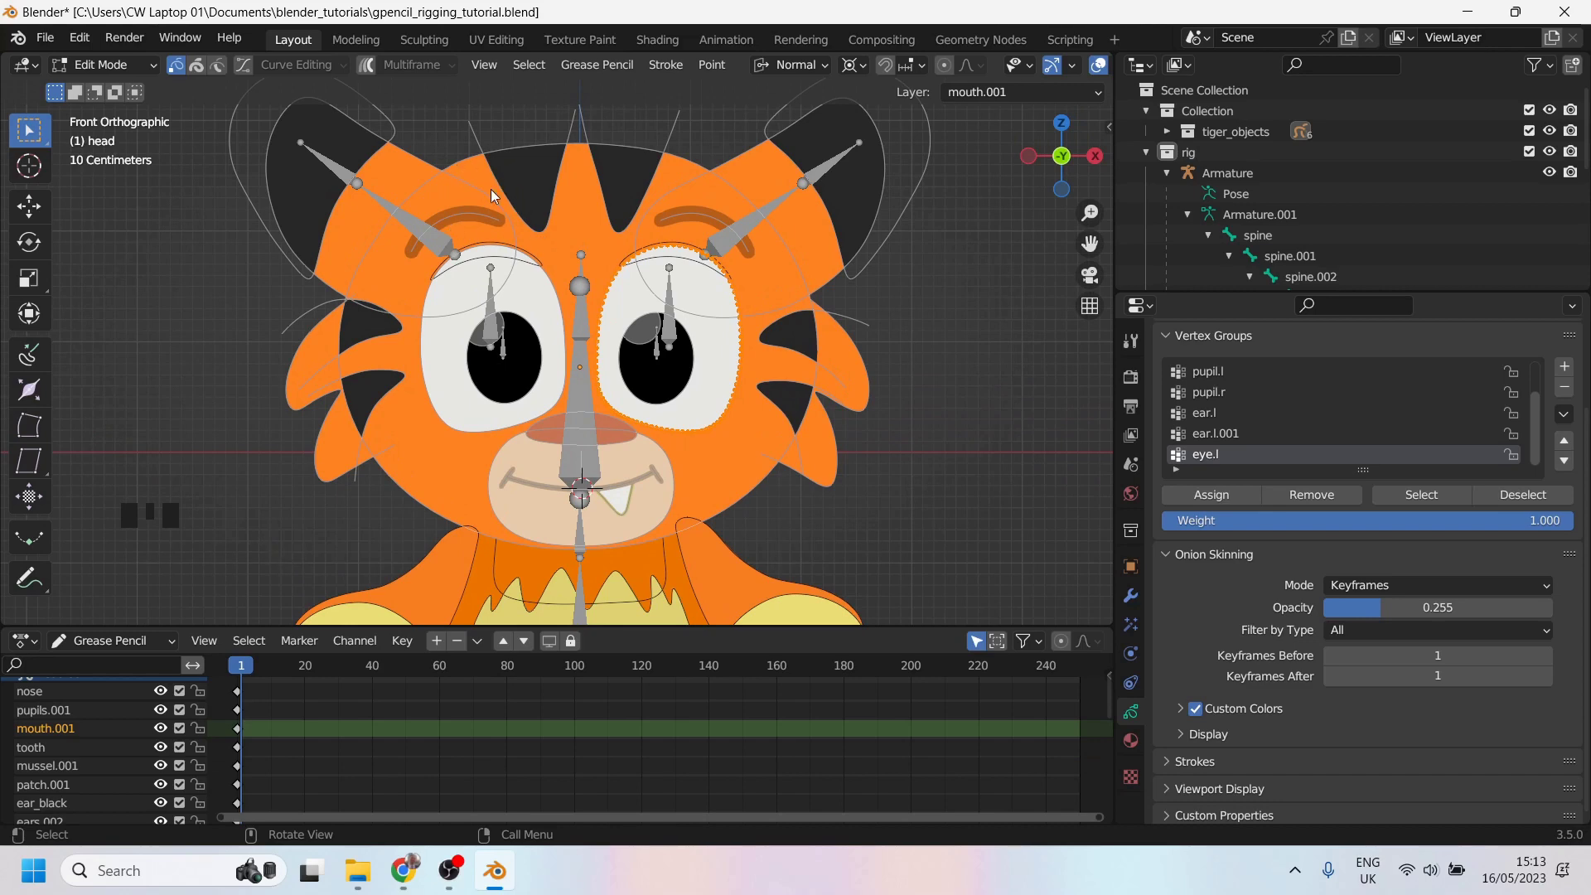
left_click(117, 60)
left_click(111, 76)
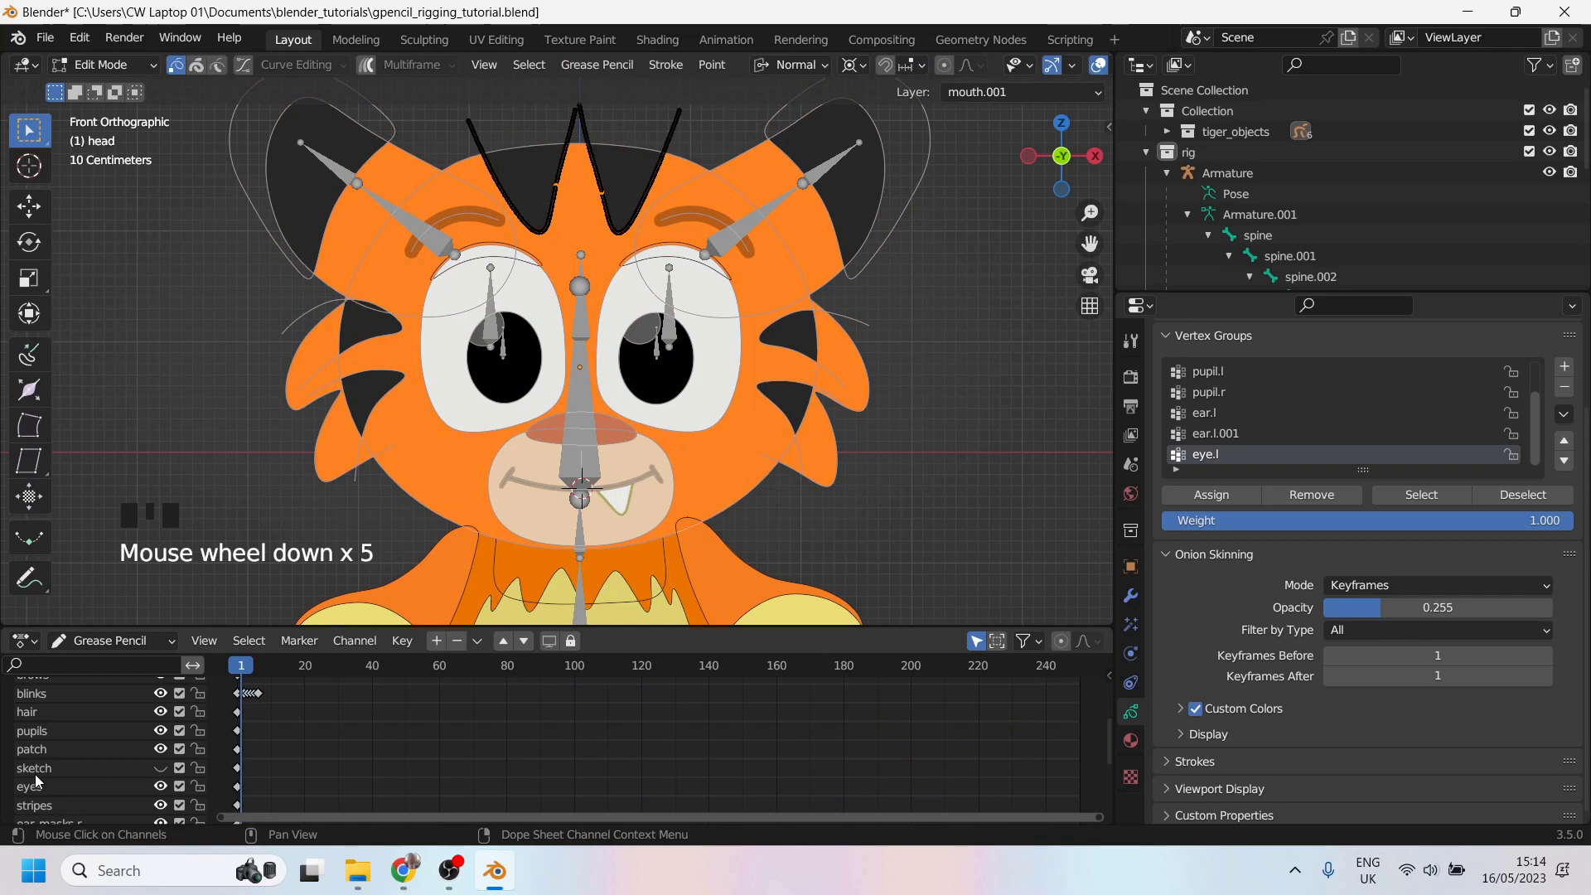
Step: Find the stripes layer among the grease pencil channels, make it active, and select all its strokes
scroll(40, 771, "down", 3)
scroll(46, 759, "down", 4)
scroll(47, 759, "up", 9)
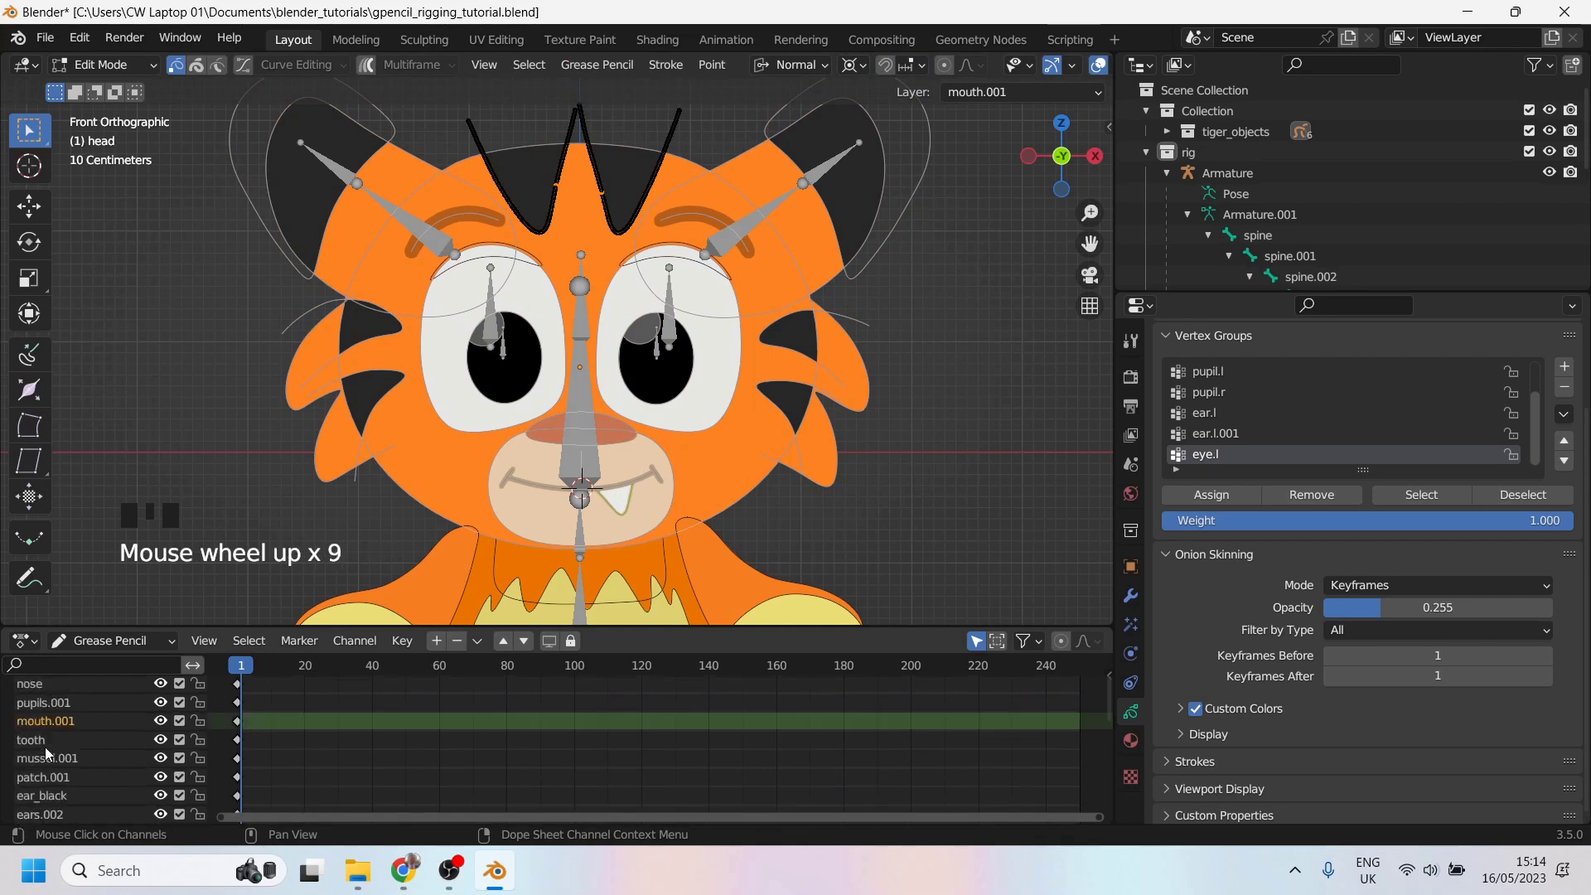
scroll(46, 733, "up", 2)
scroll(46, 742, "down", 5)
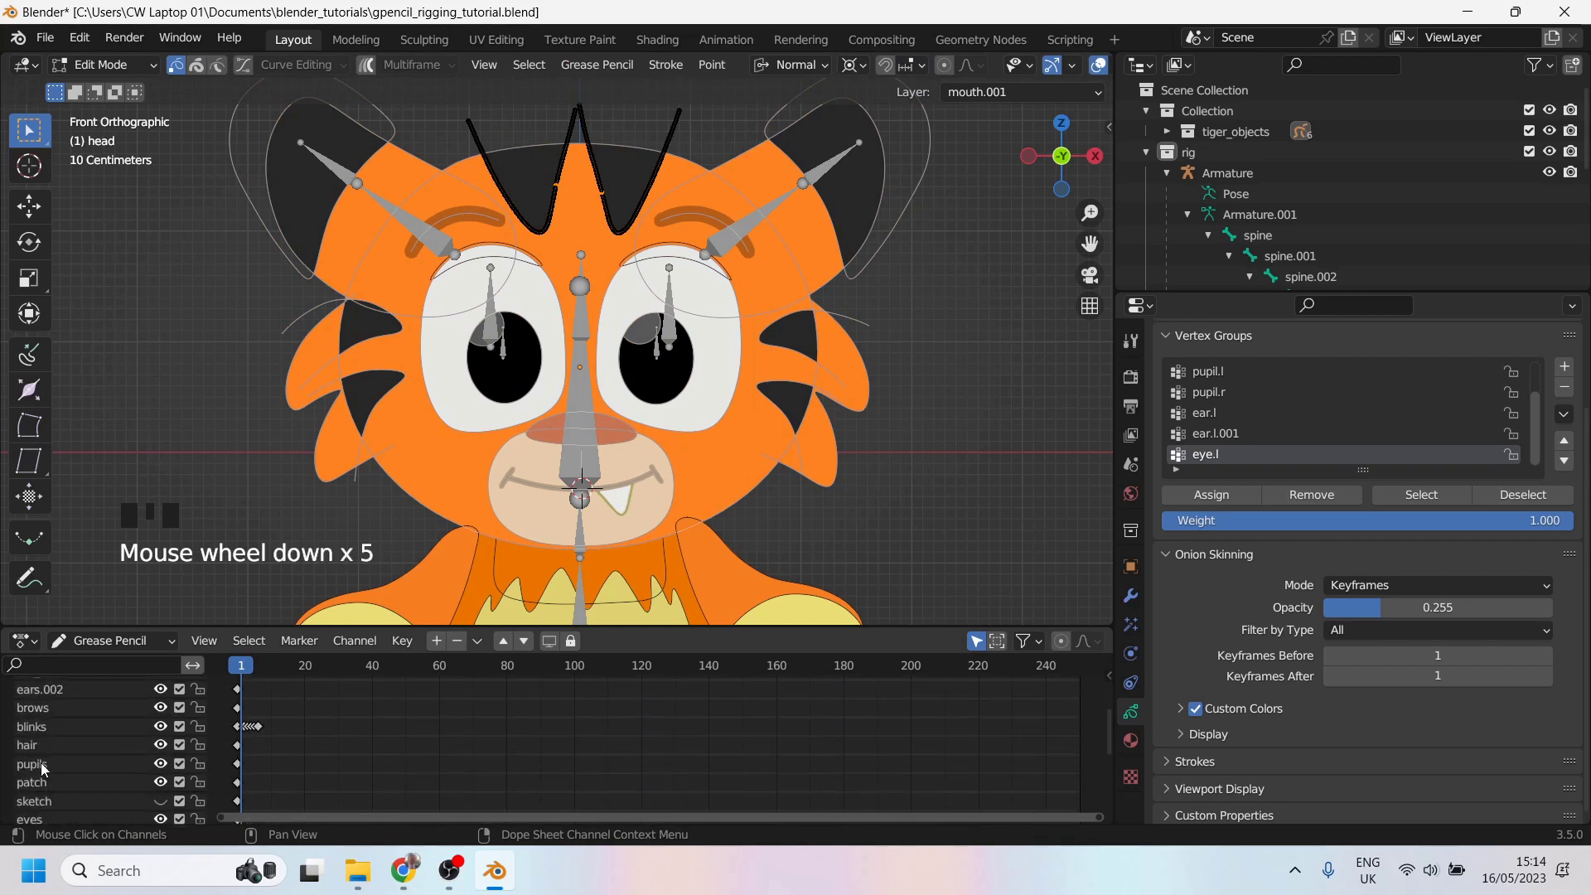
scroll(41, 763, "down", 2)
left_click(52, 764)
right_click(52, 764)
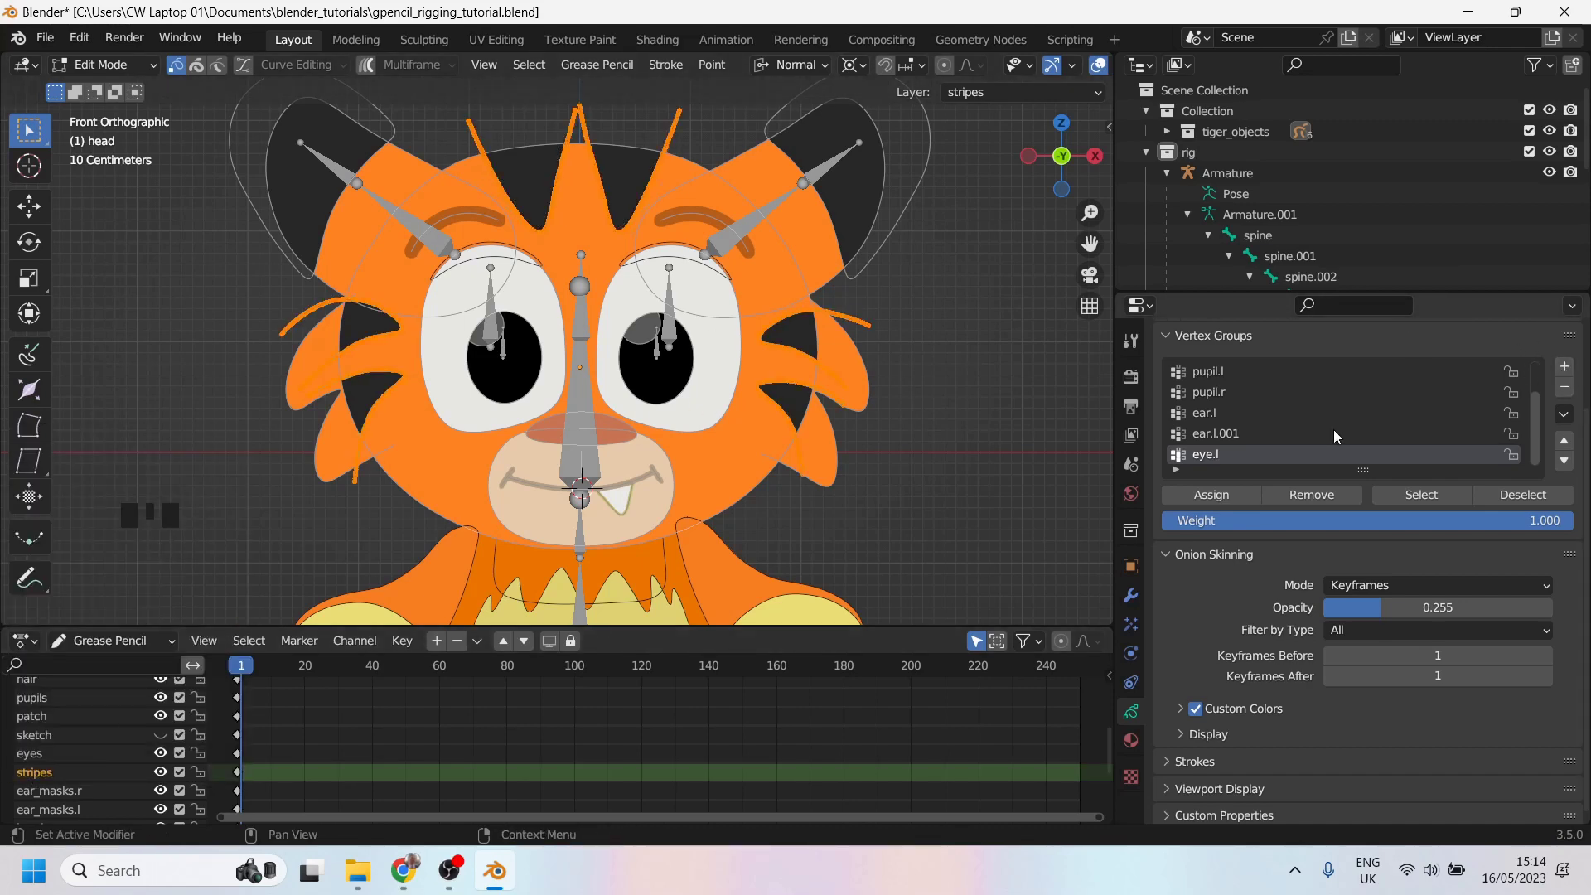
Step: Add a vertex group named stripes and assign all the selected stripe points to it
scroll(1334, 429, "up", 4)
scroll(1316, 399, "down", 4)
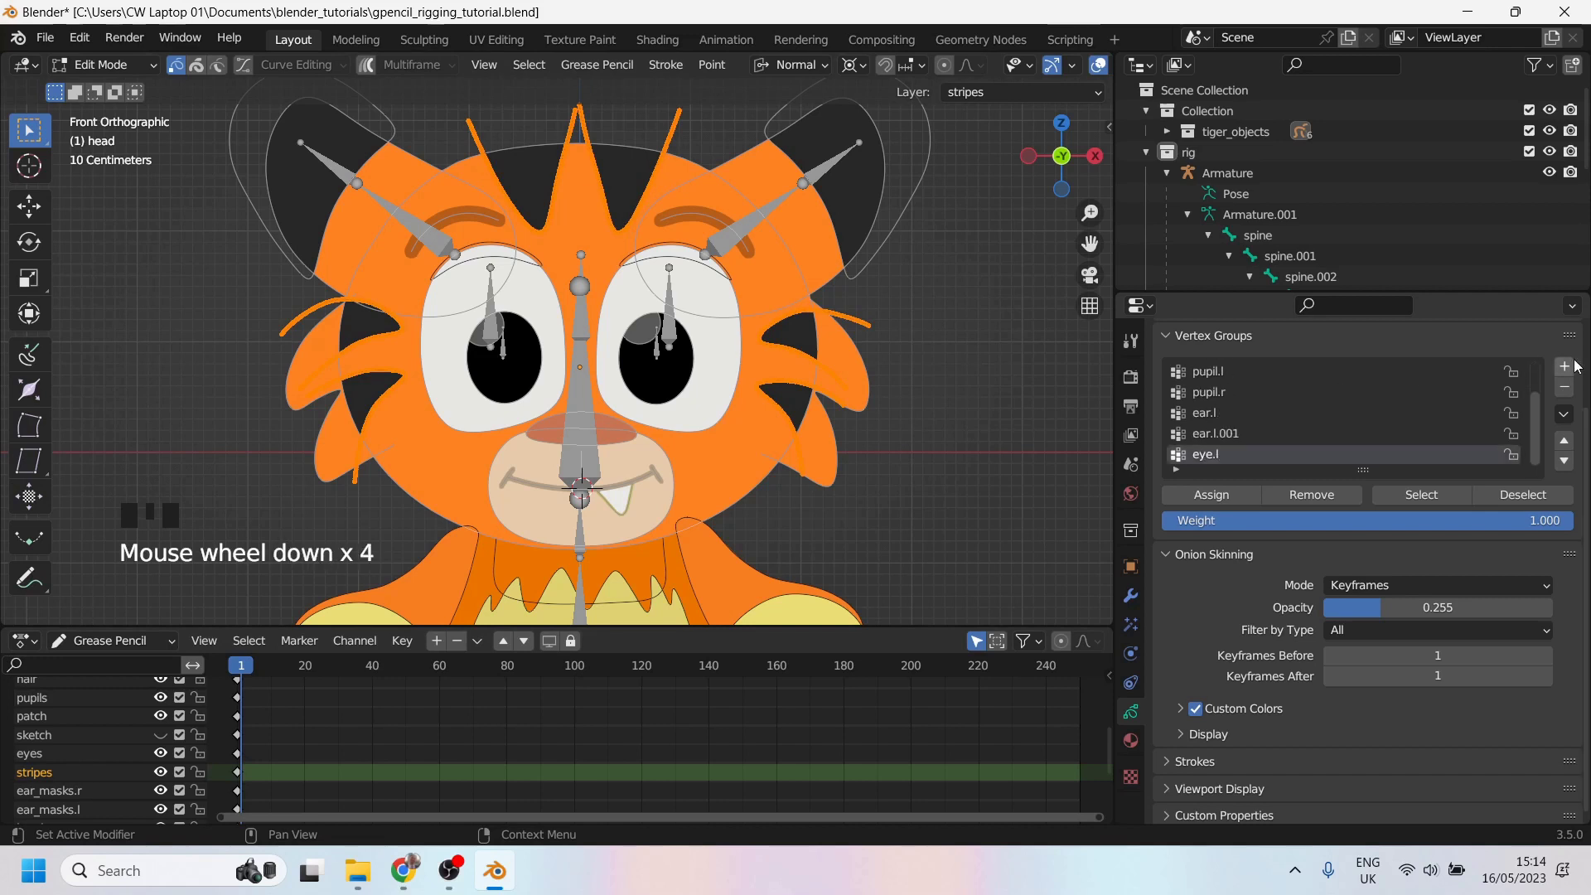
left_click(1210, 452)
left_click(1209, 456)
double_click(1209, 456)
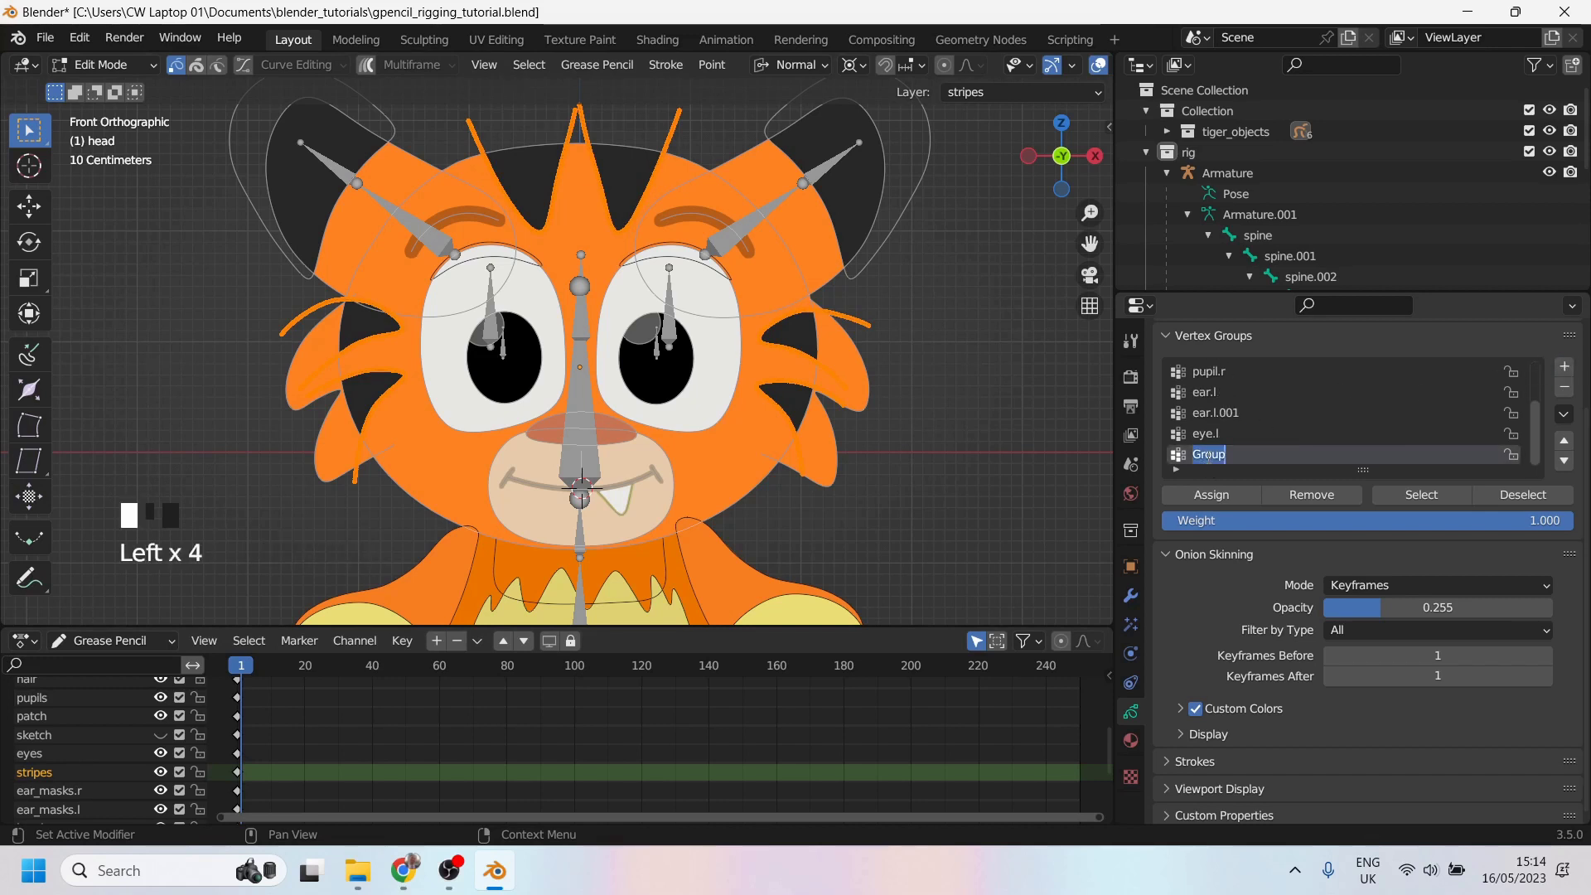
type("stripes")
key("Return")
left_click(1212, 494)
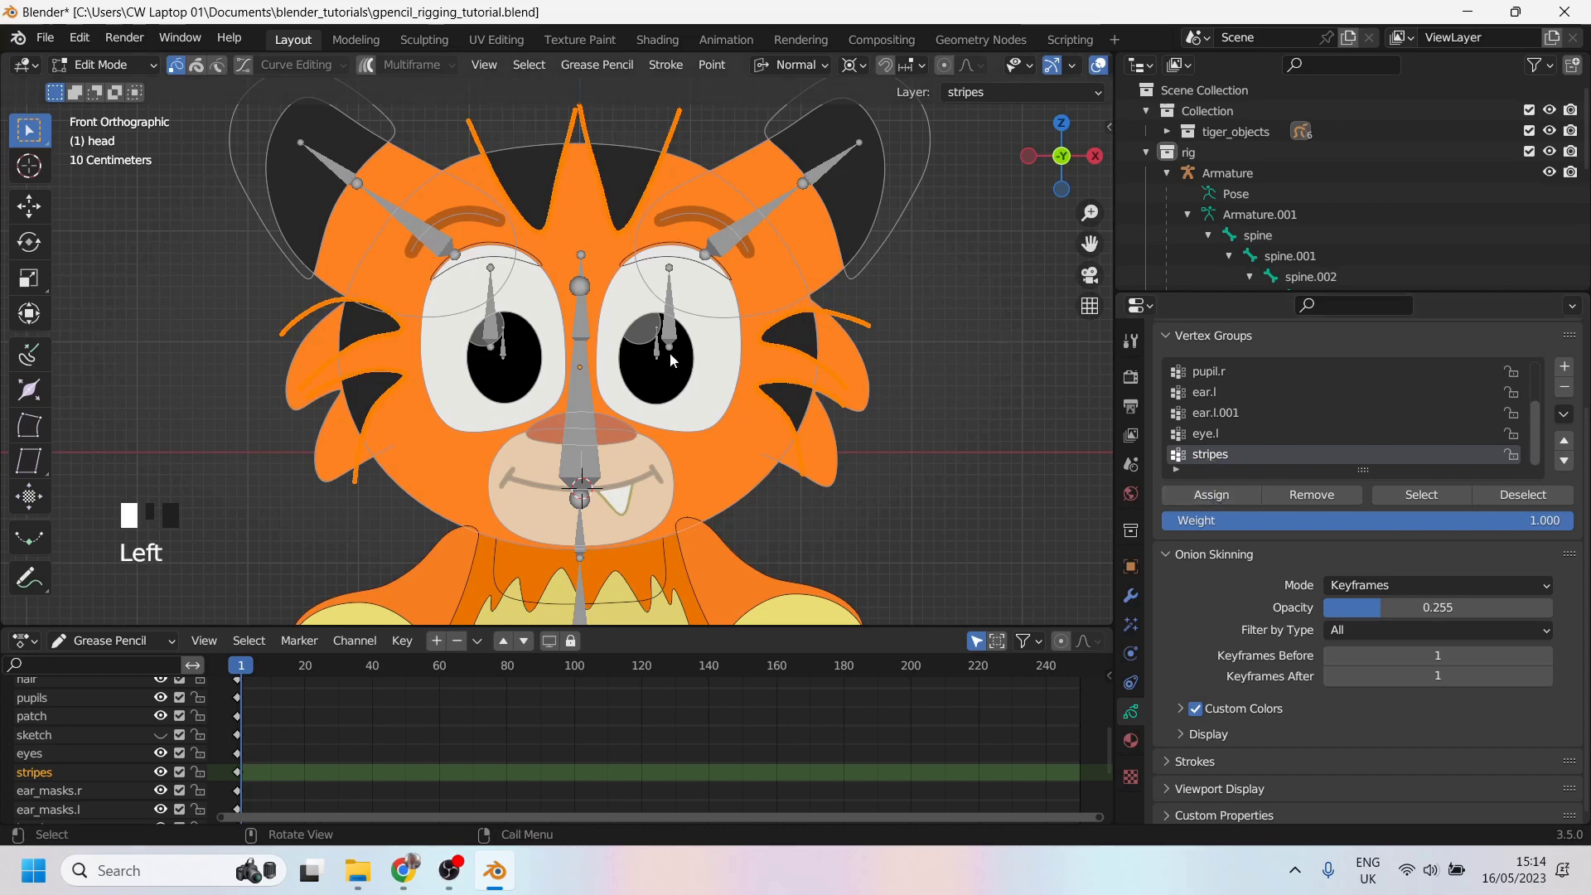
Step: Switch to Edit Mode on the armature and place the 3D cursor on the forehead between the stripes
scroll(564, 365, "up", 3)
left_click(590, 320)
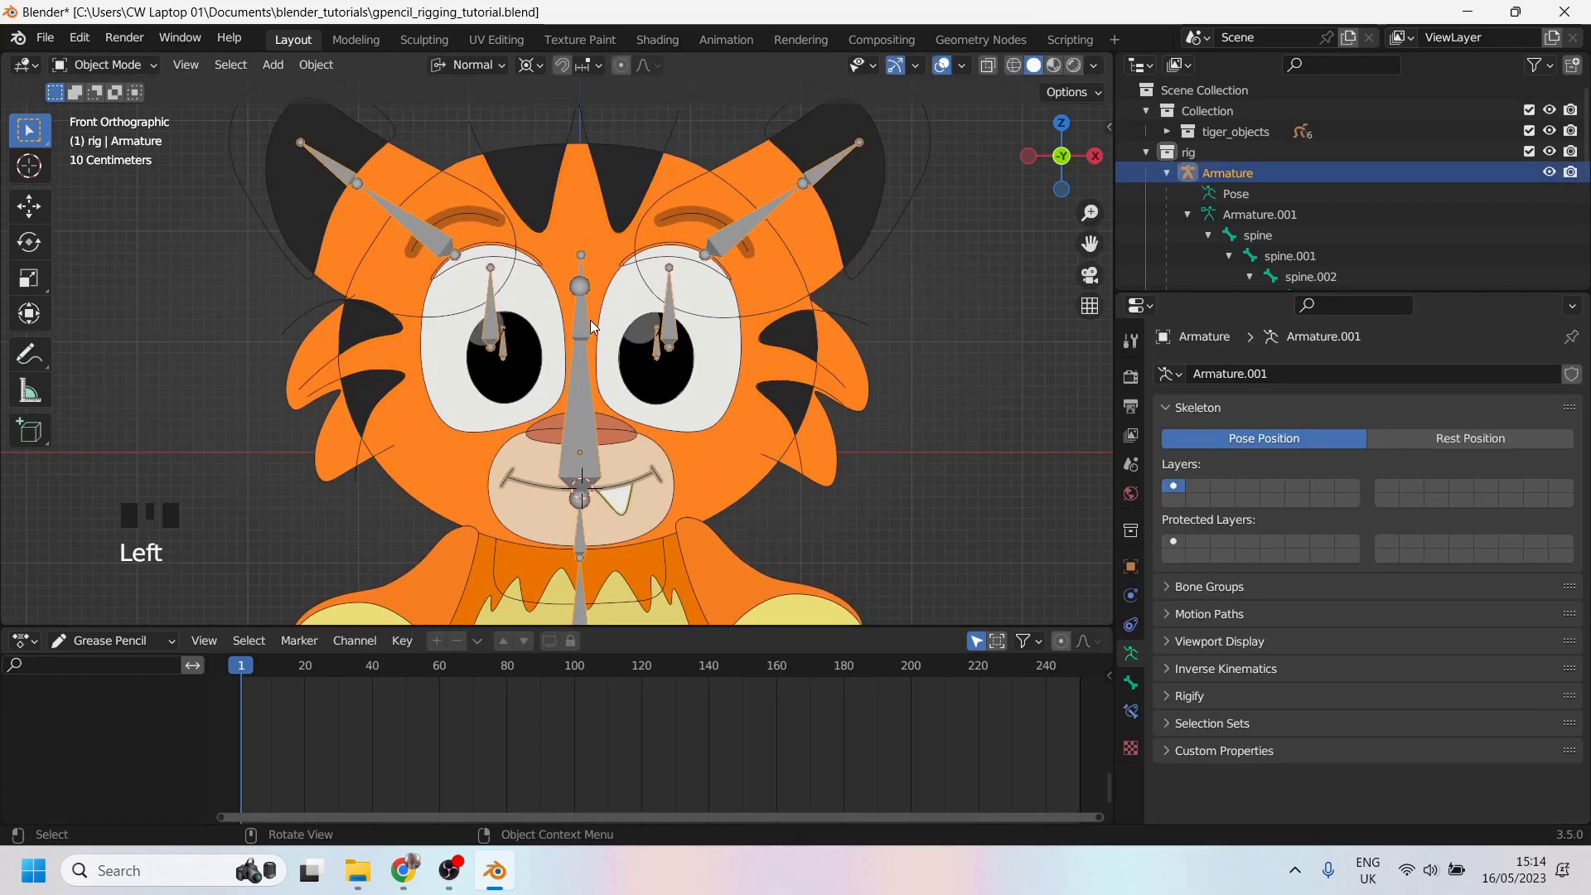
key("Tab")
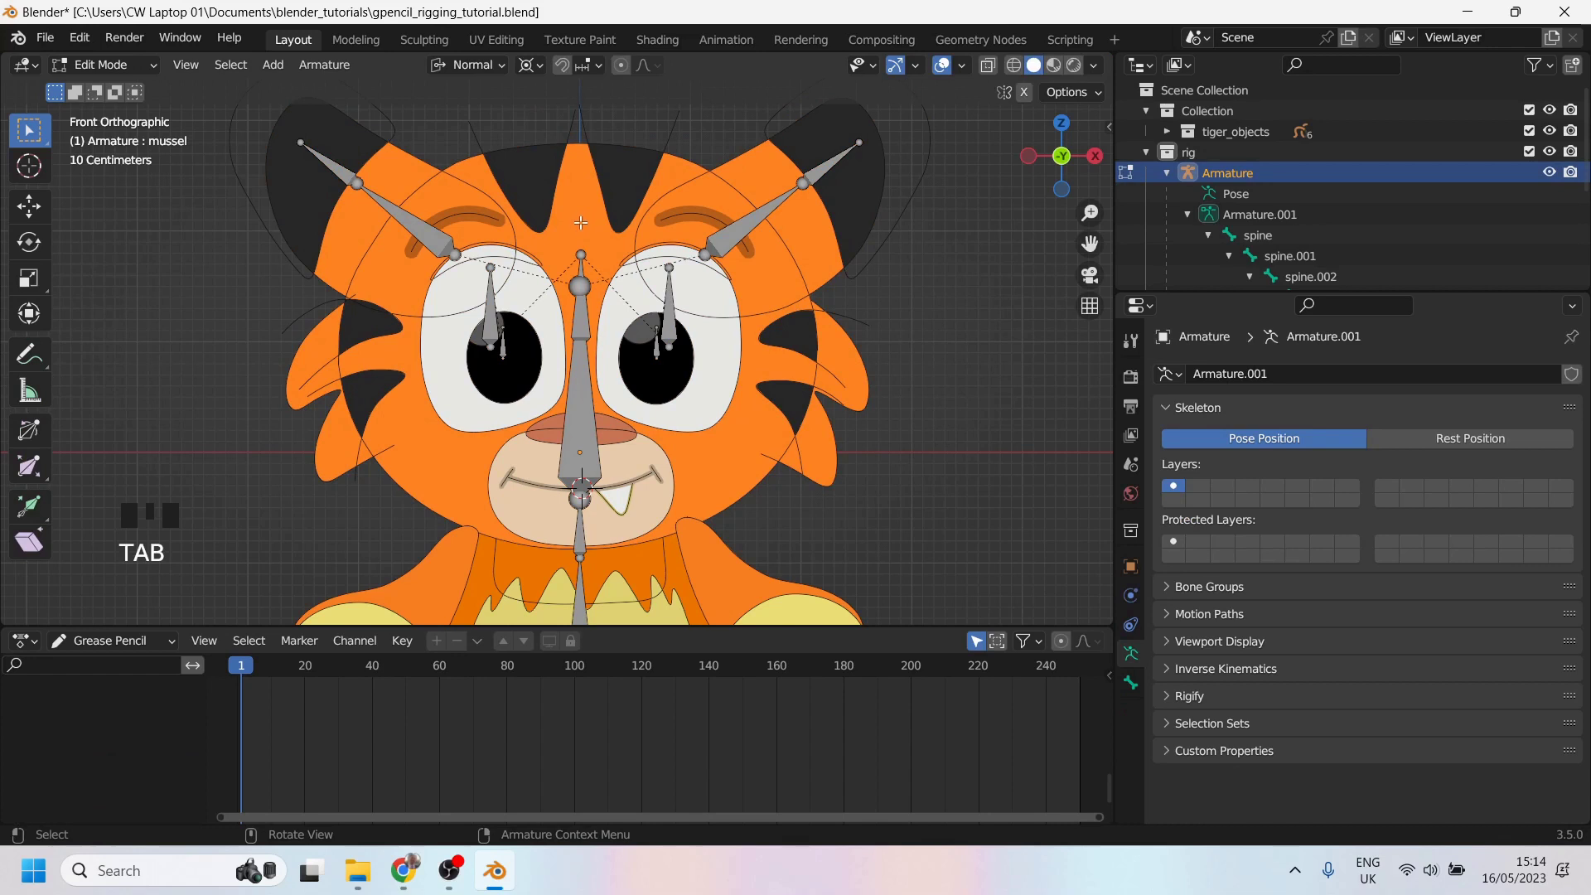
right_click(581, 222, "shift")
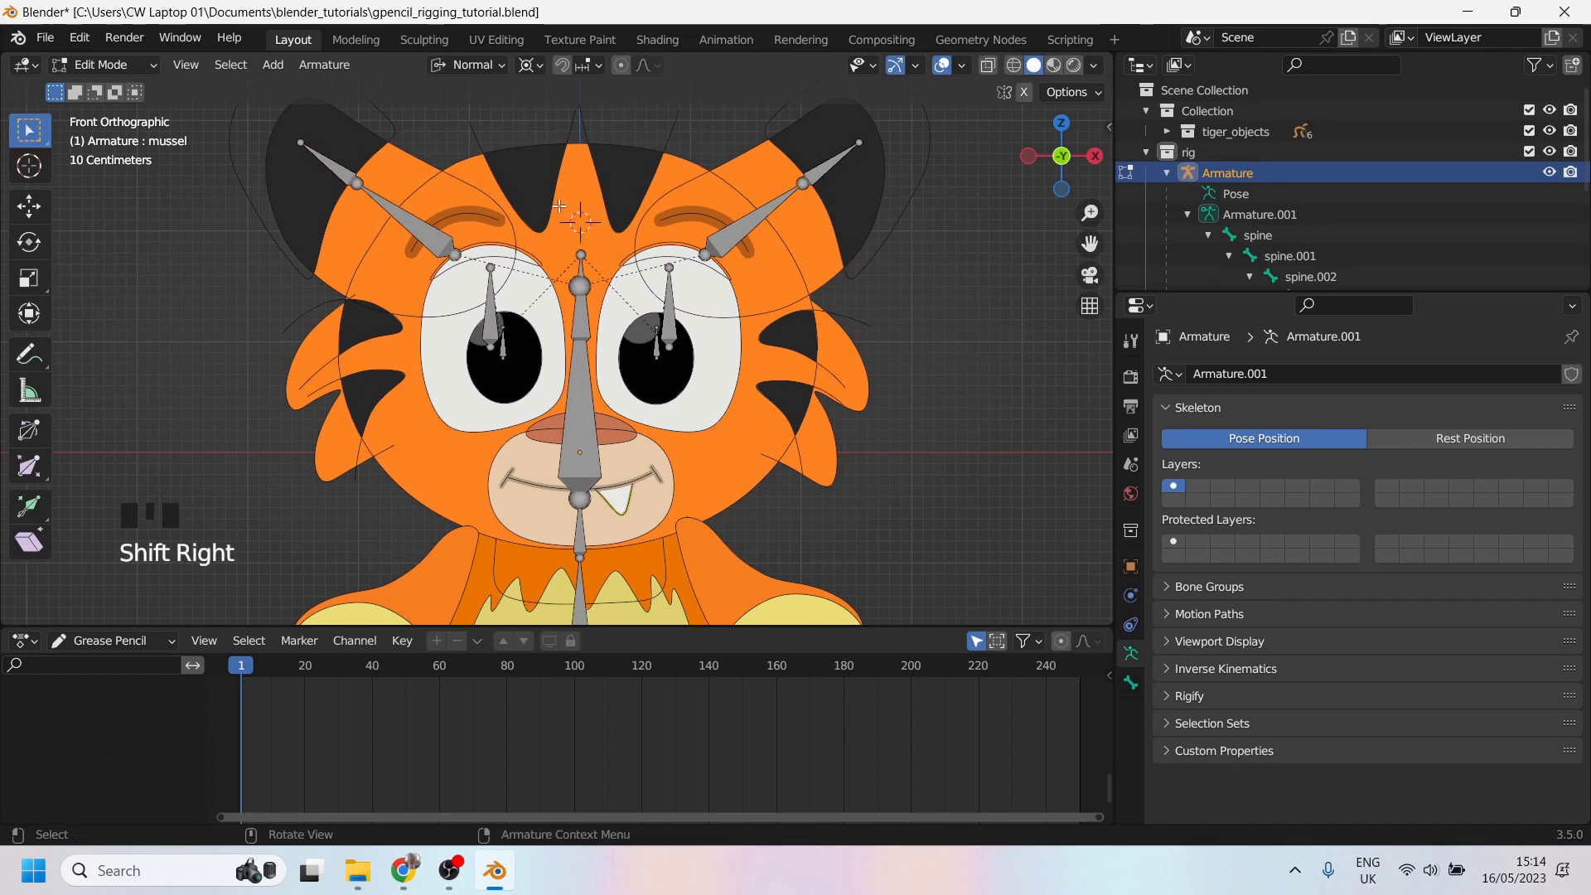
Step: Add a bone at the 3D cursor between the forehead stripes and move it down about 0.22 m
key("shift+a")
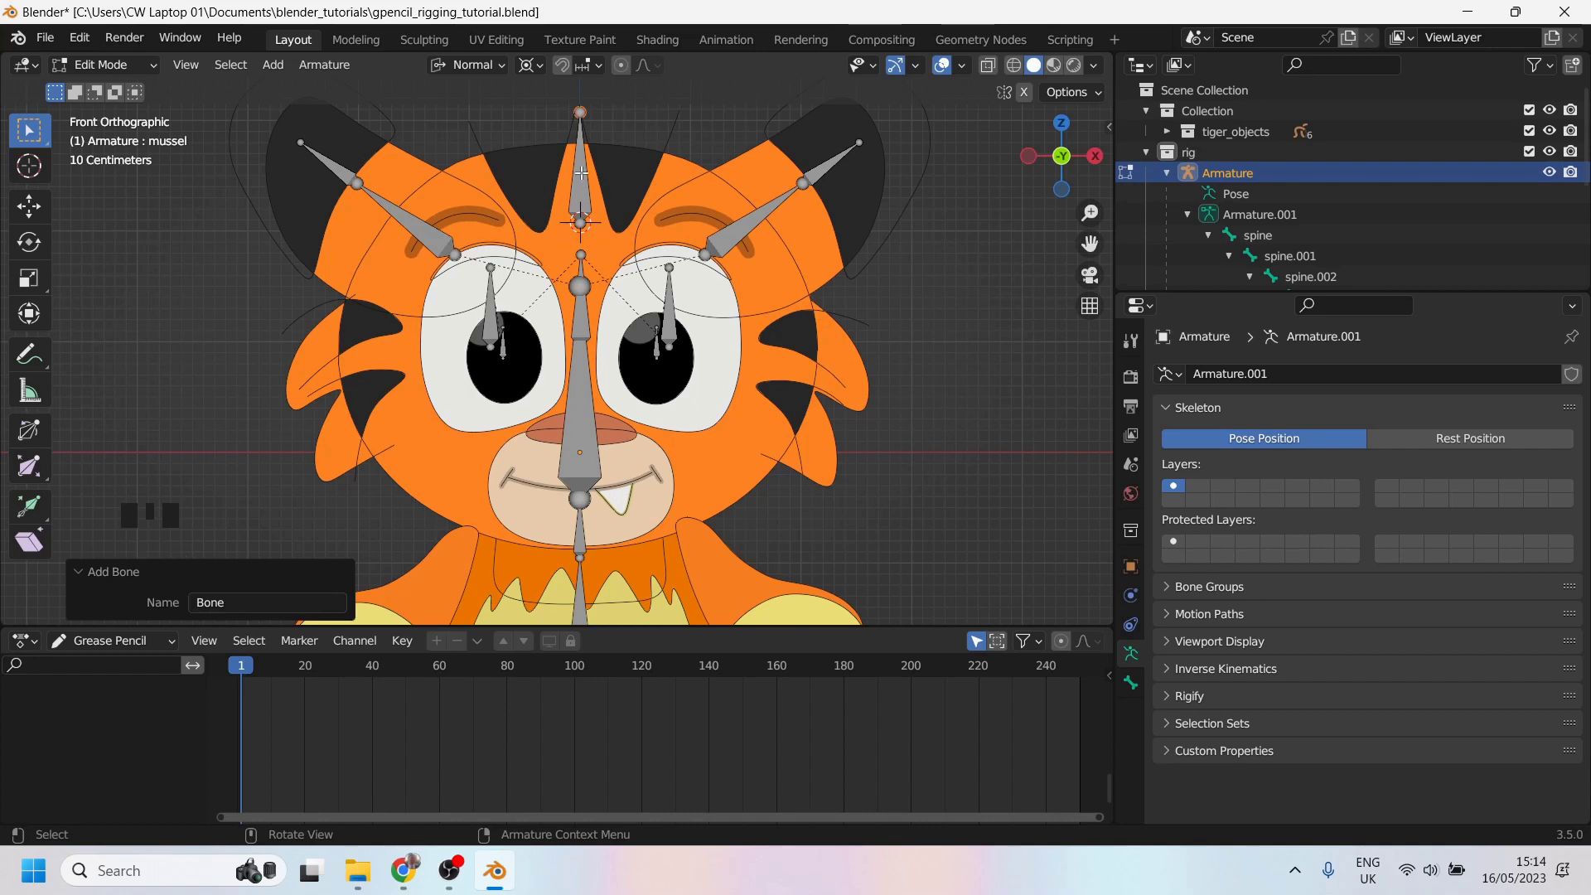
left_click(582, 211)
key("g")
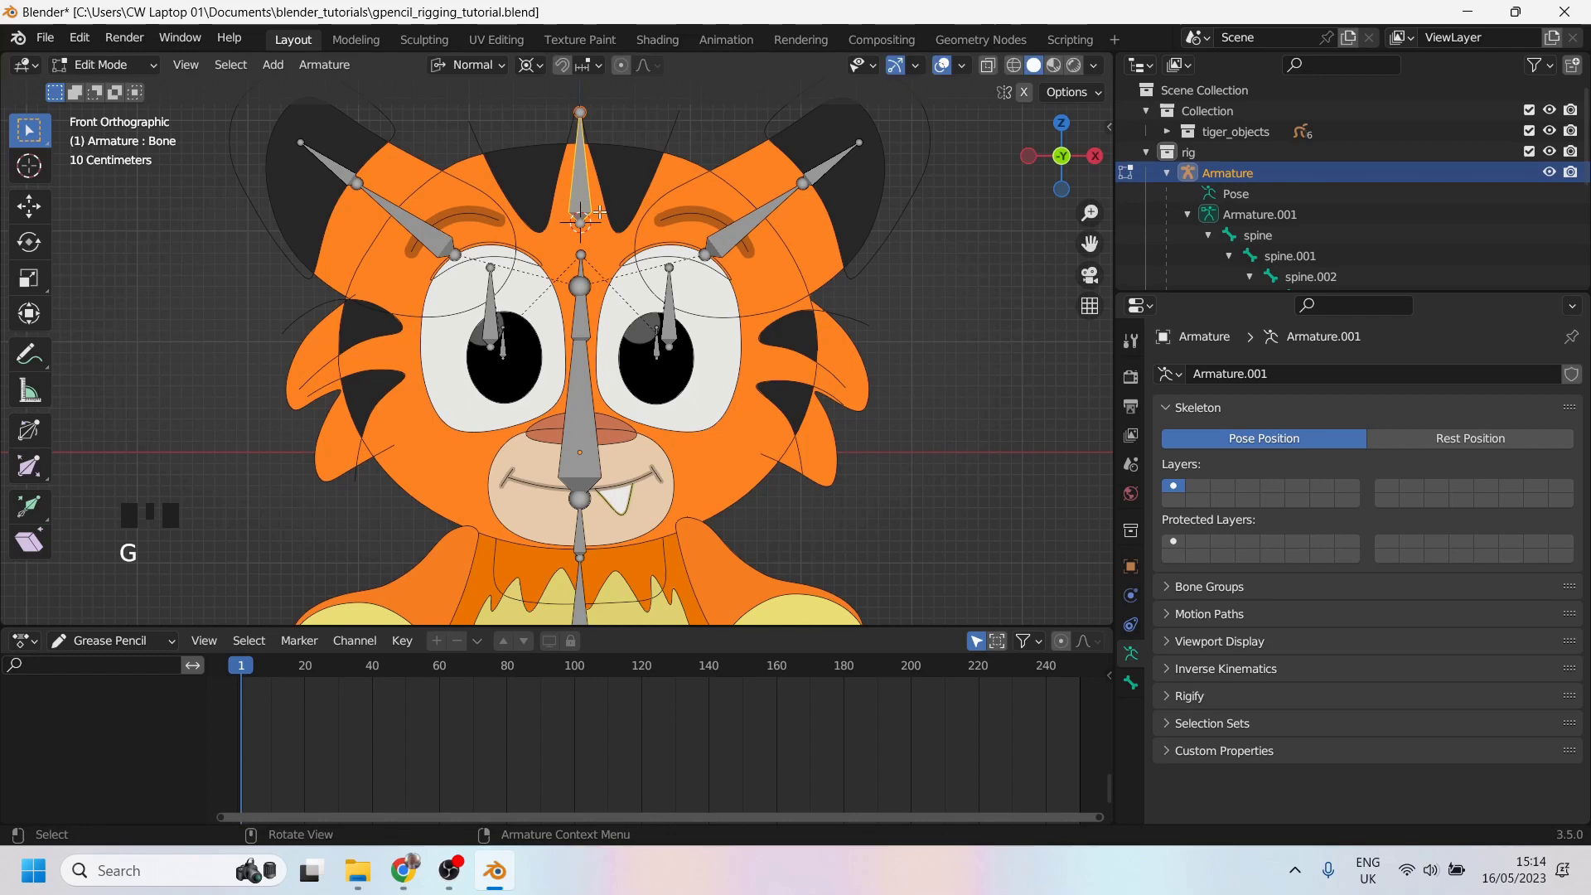
key("z")
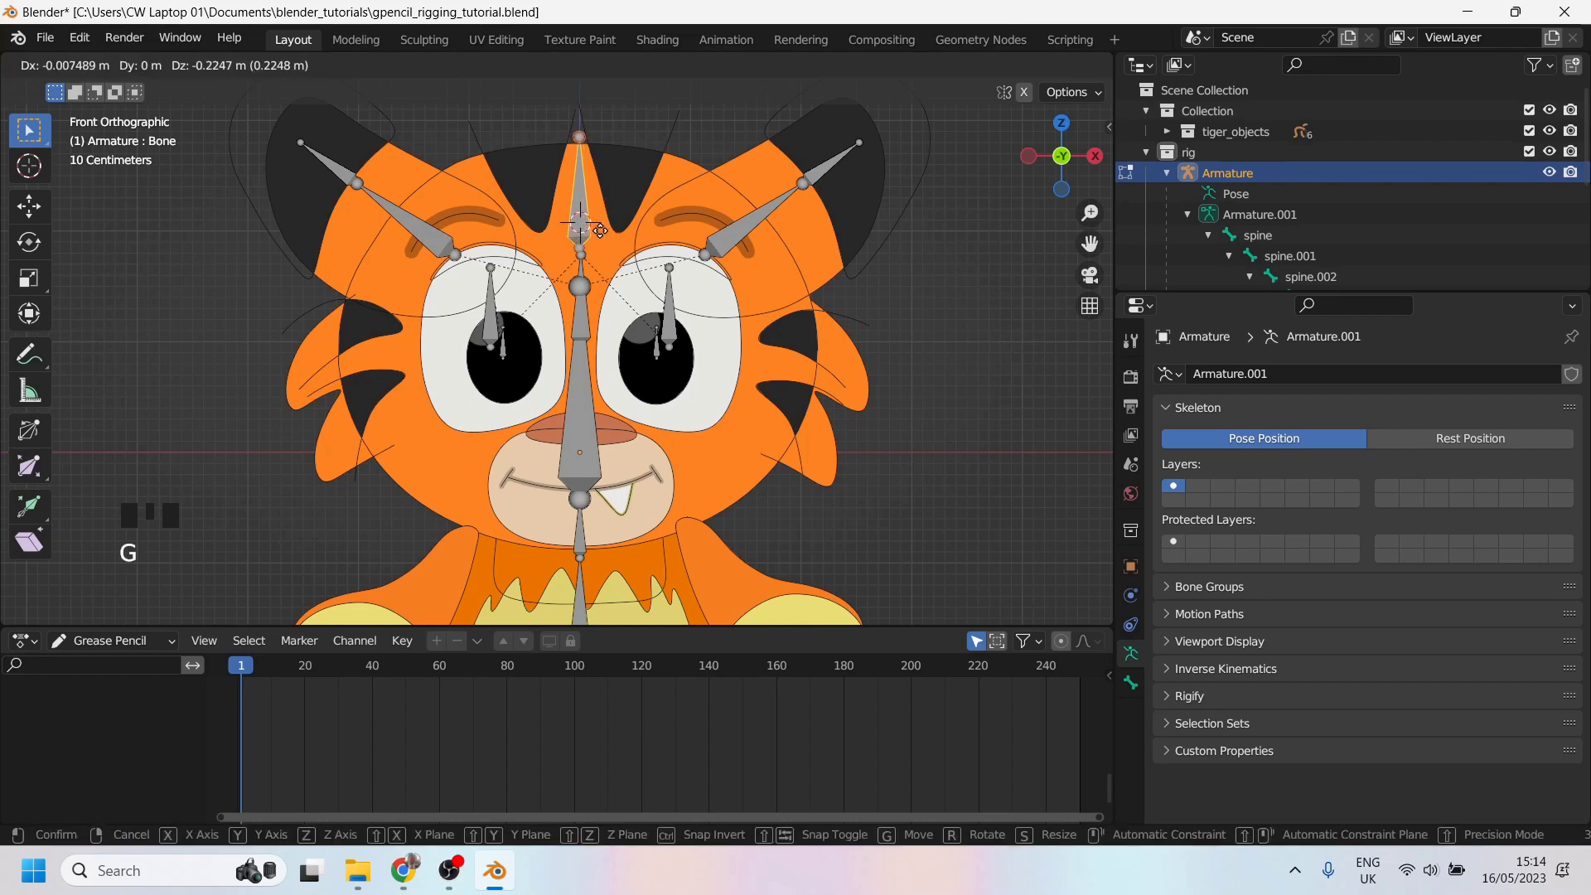
left_click(597, 228)
Step: Scale the new forehead bone to about 0.56 of its size and rename it stripes
key("s")
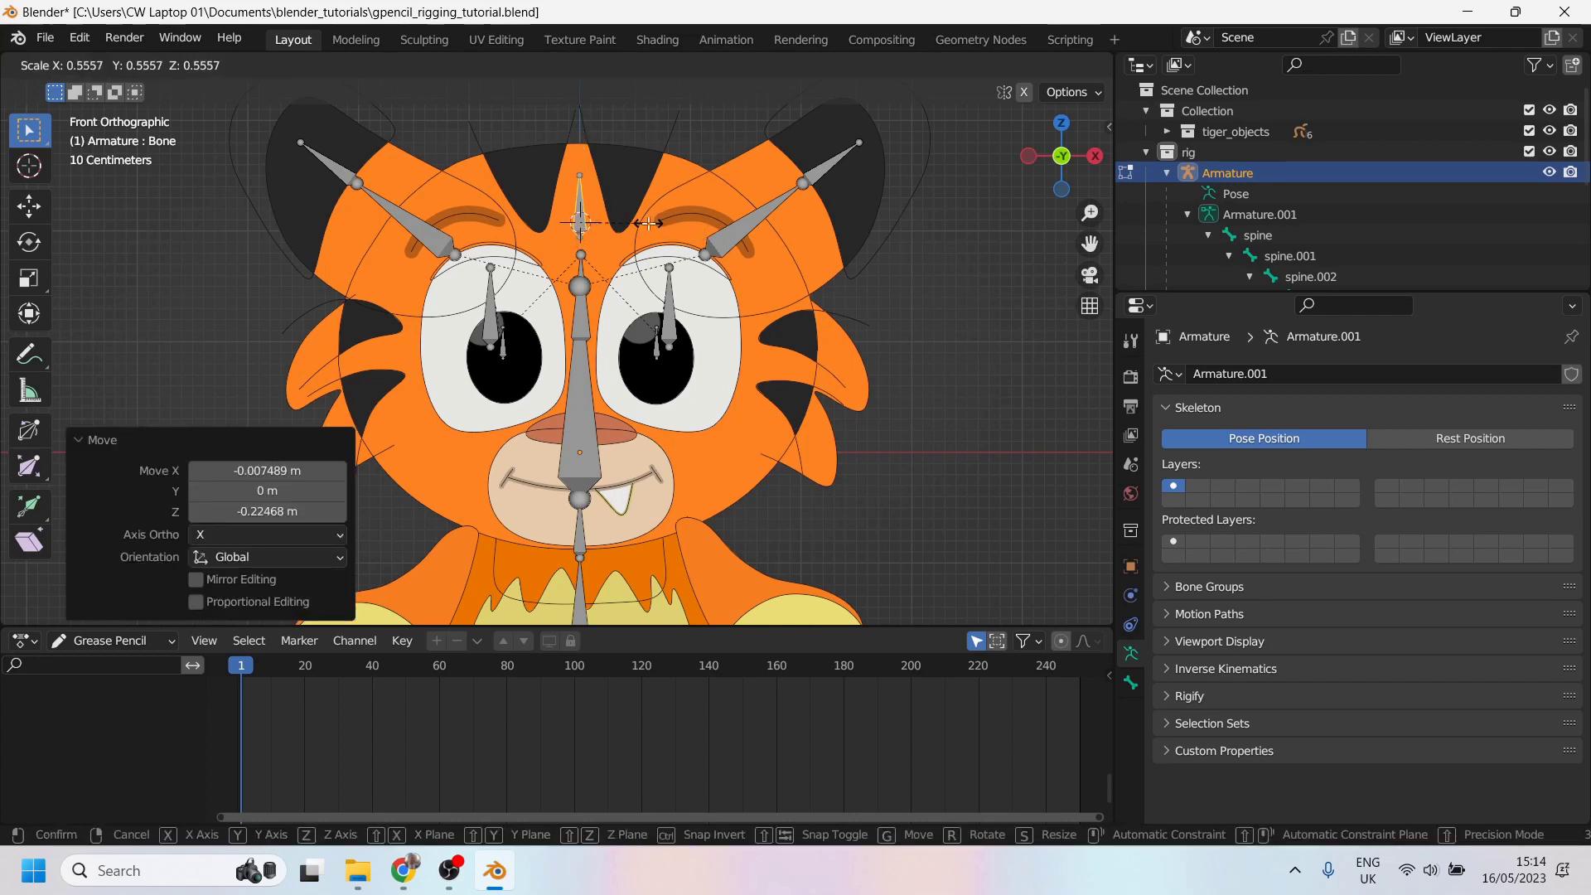
left_click(655, 223)
scroll(552, 289, "up", 3)
key("F2")
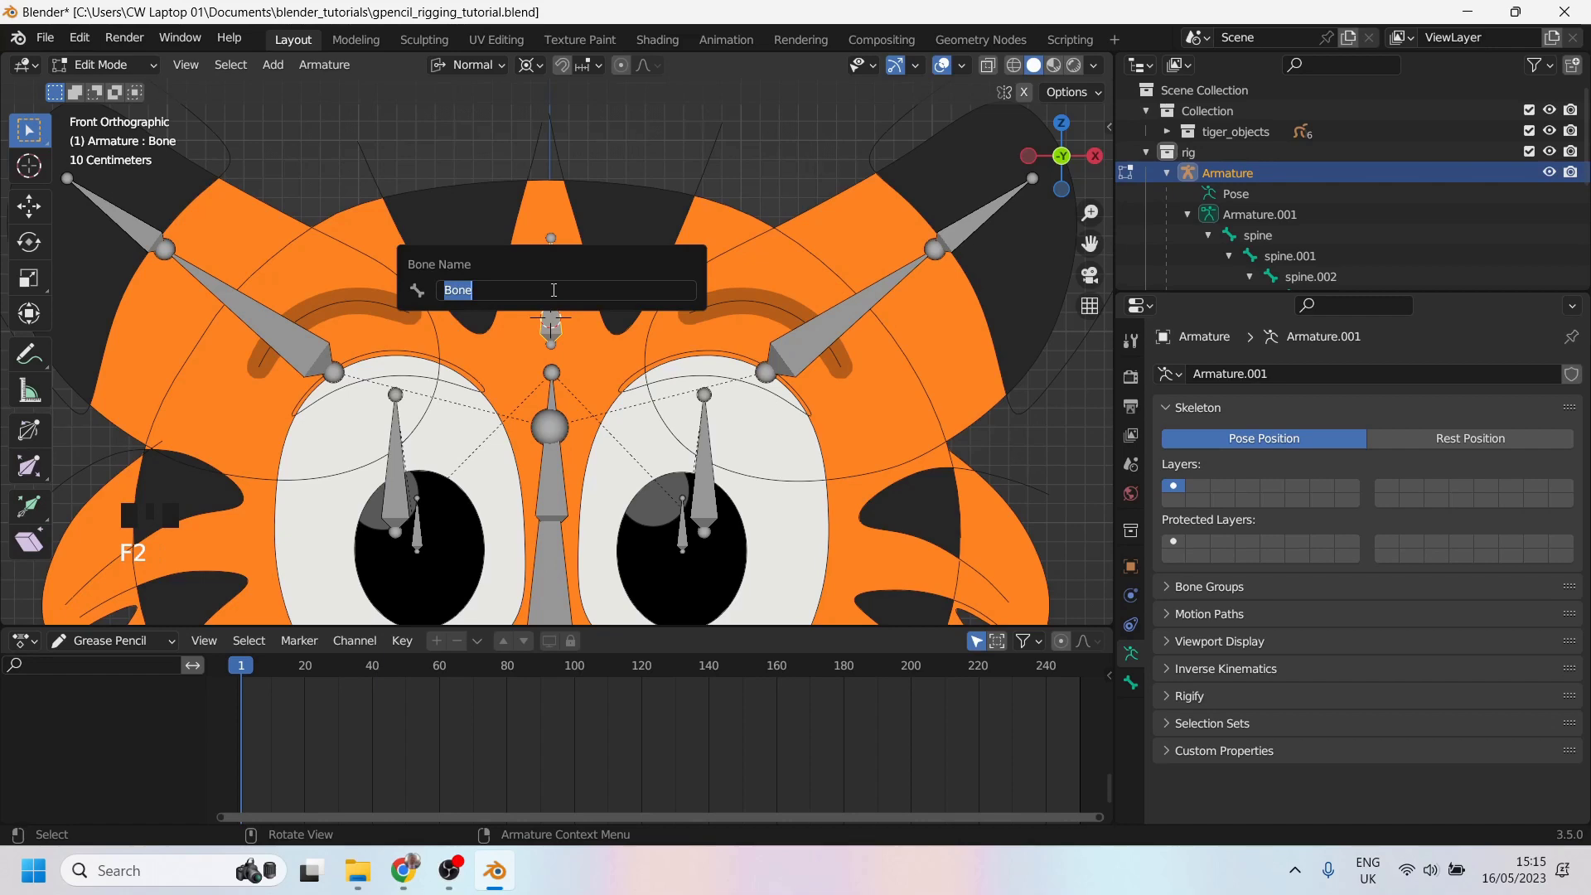
type("stripes")
key("Return")
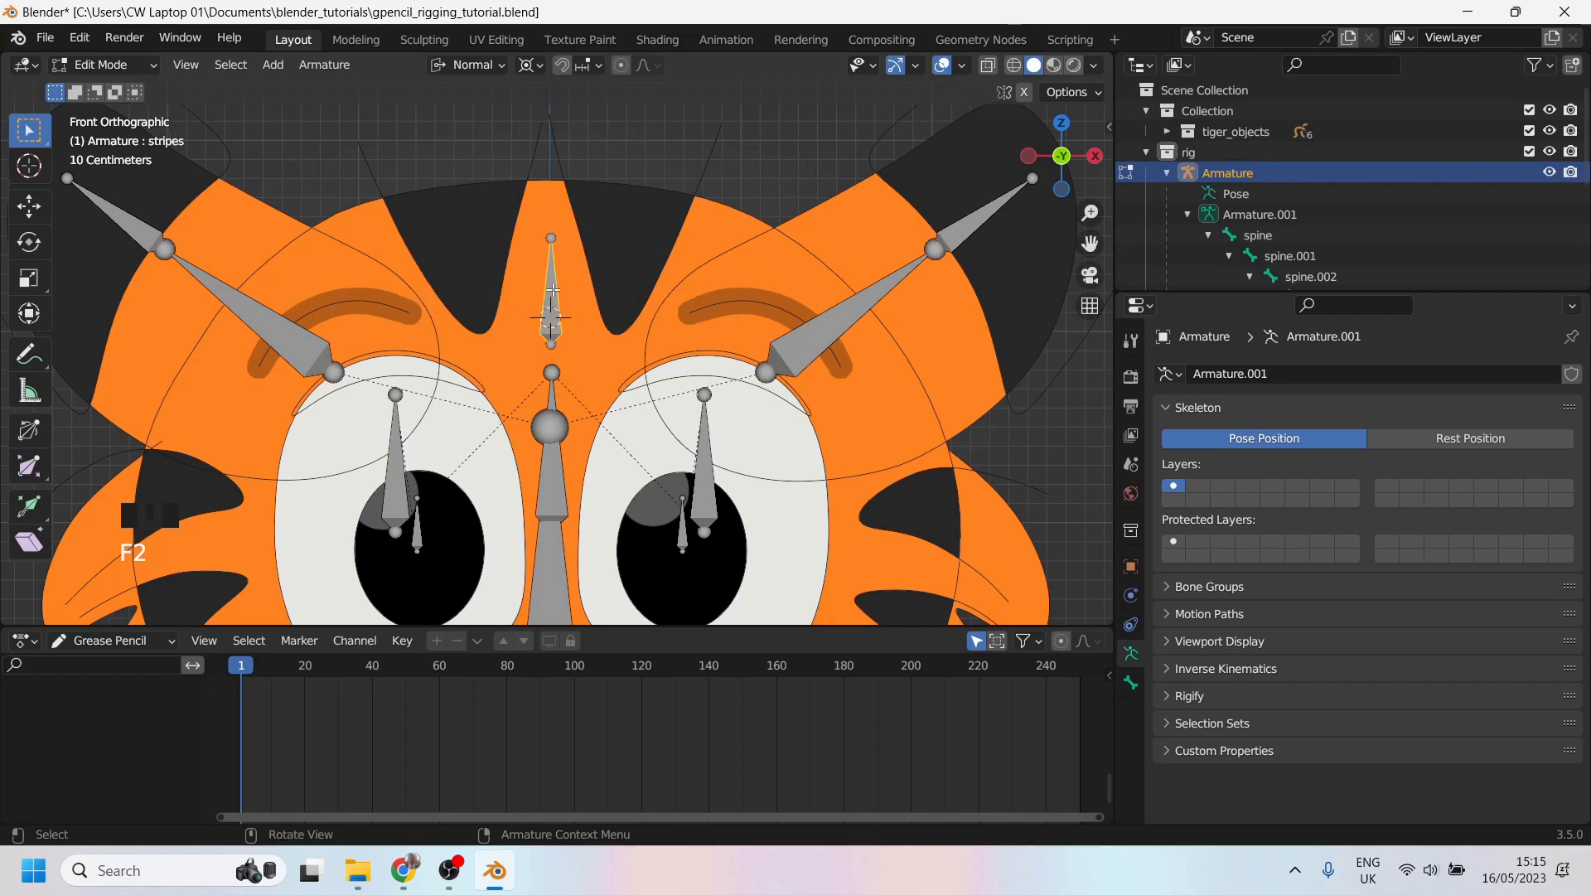
Step: Switch the armature to Pose Mode and test moving the stripes bone
scroll(645, 297, "down", 3)
middle_click_drag(639, 298, 638, 128, "shift")
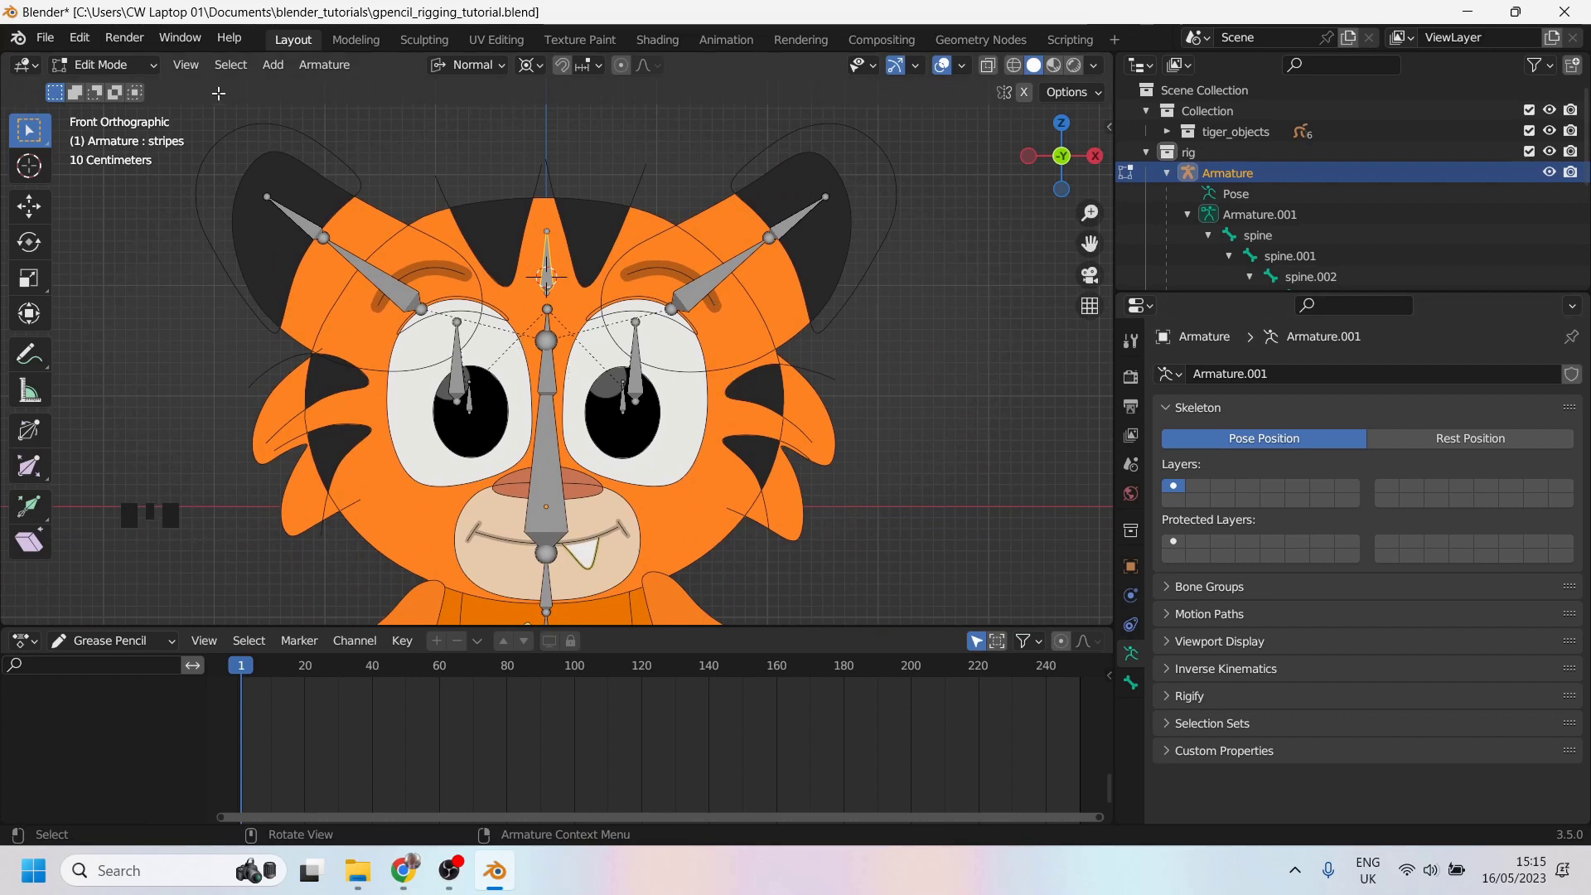
left_click(95, 64)
left_click(106, 133)
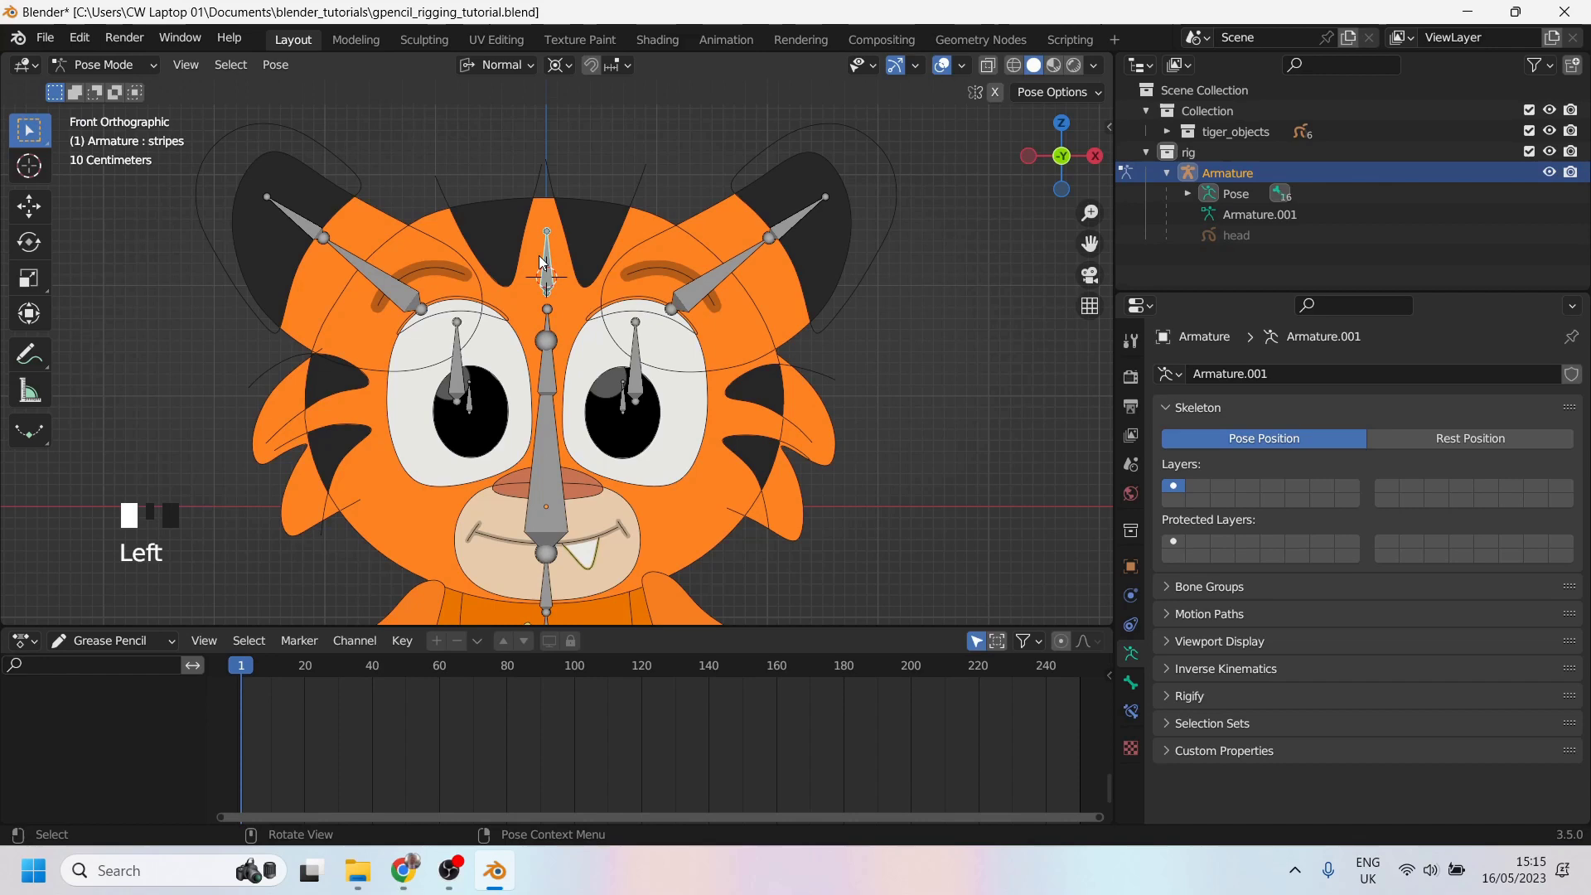
key("g")
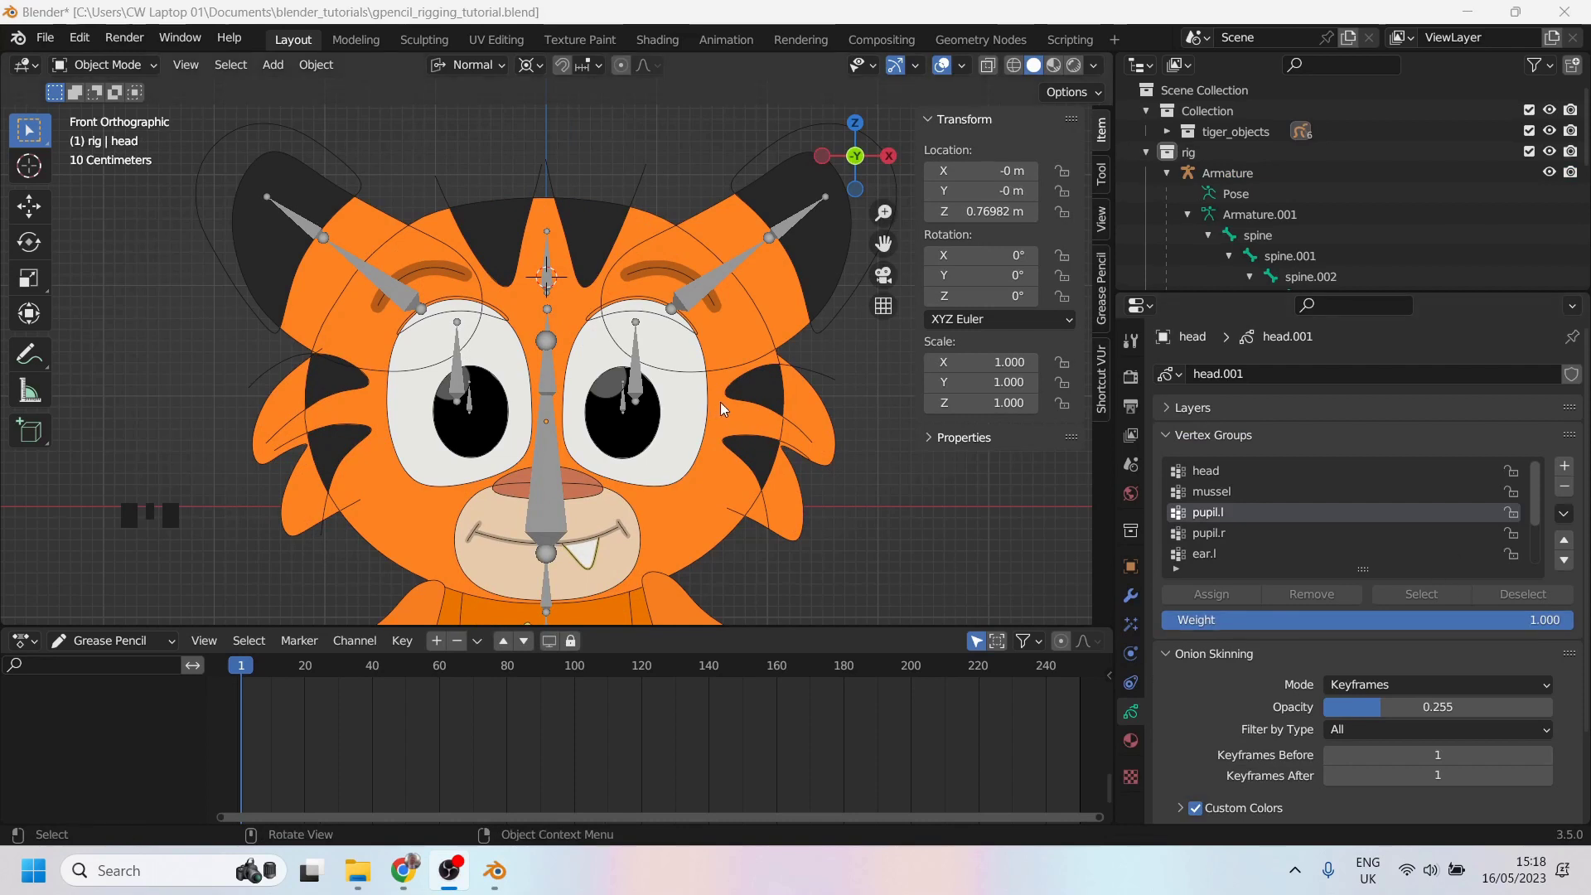
Step: Examine the head drawing's vertex group list and its extra options in Edit Mode, with the ear.l.001 group active
scroll(1240, 531, "down", 2)
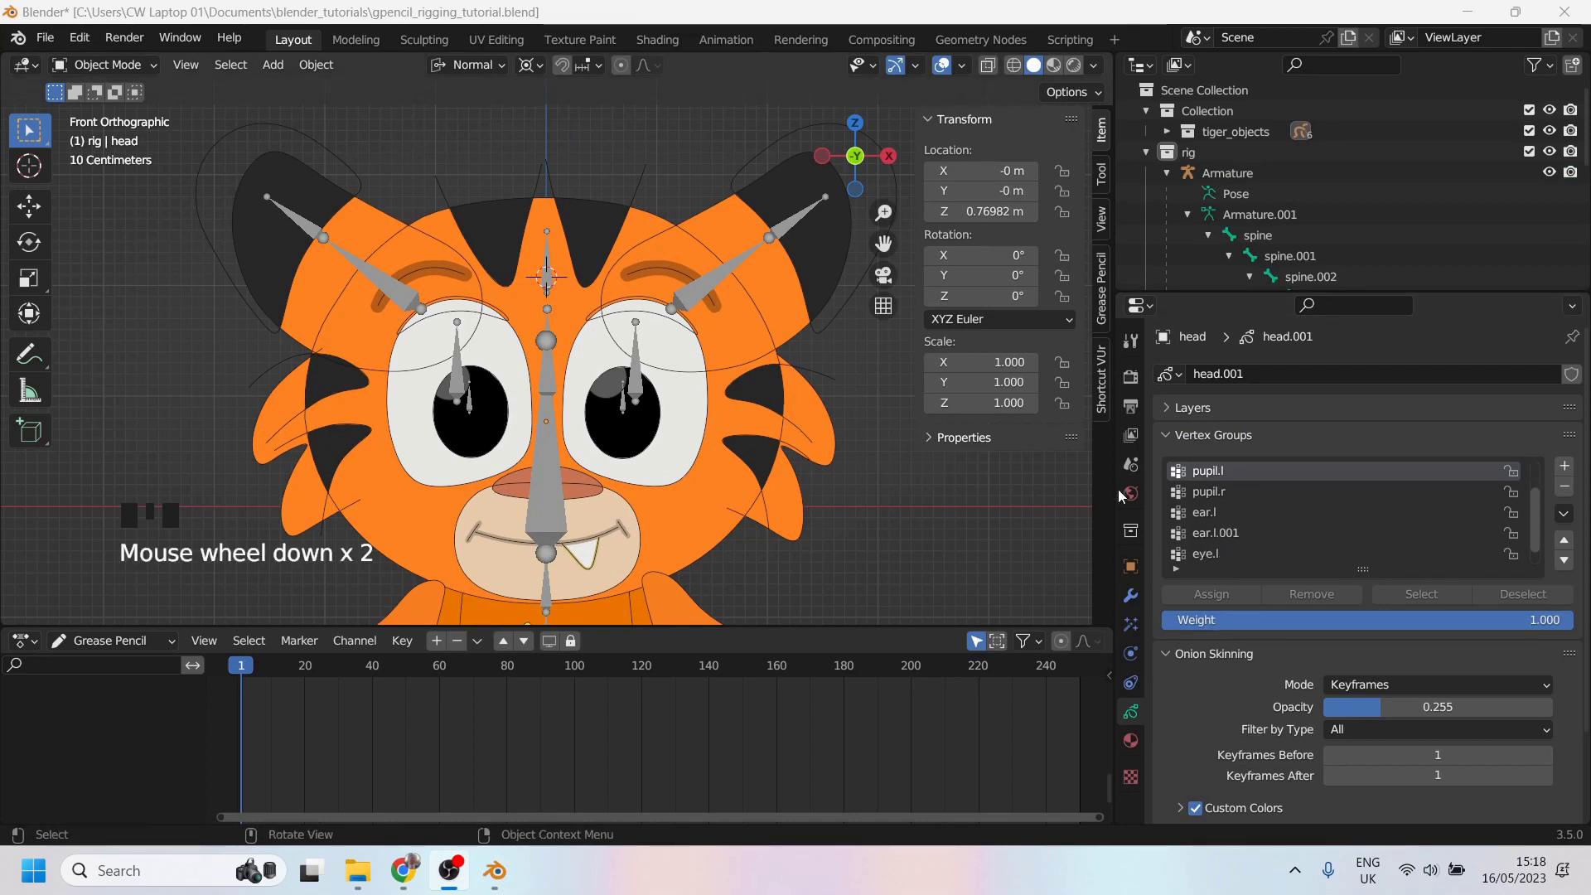
scroll(1231, 501, "down", 1)
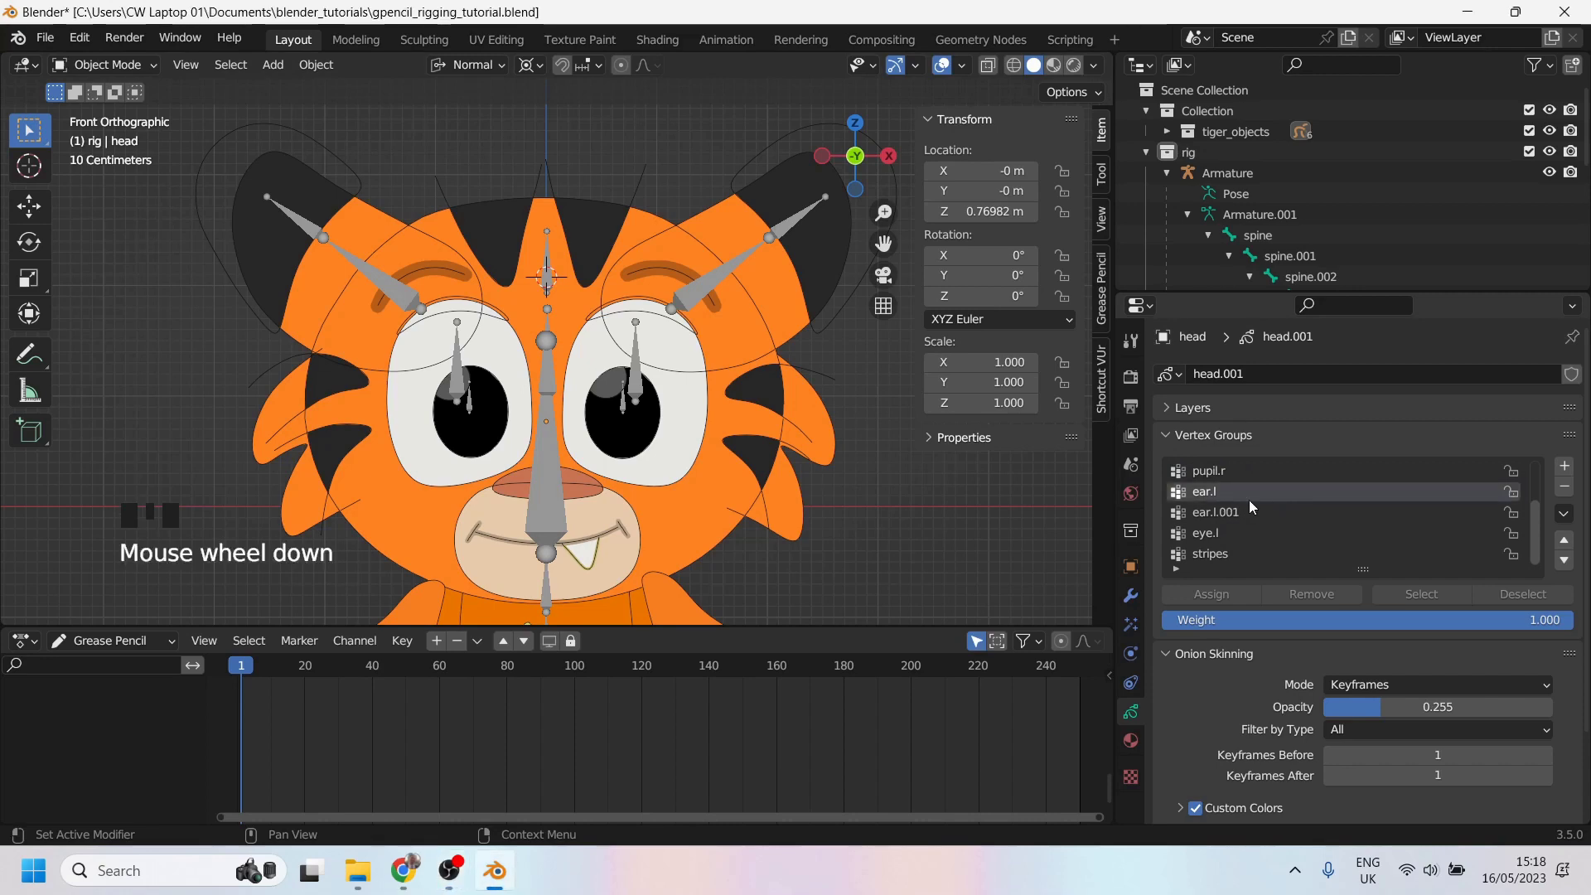
left_click(1565, 514)
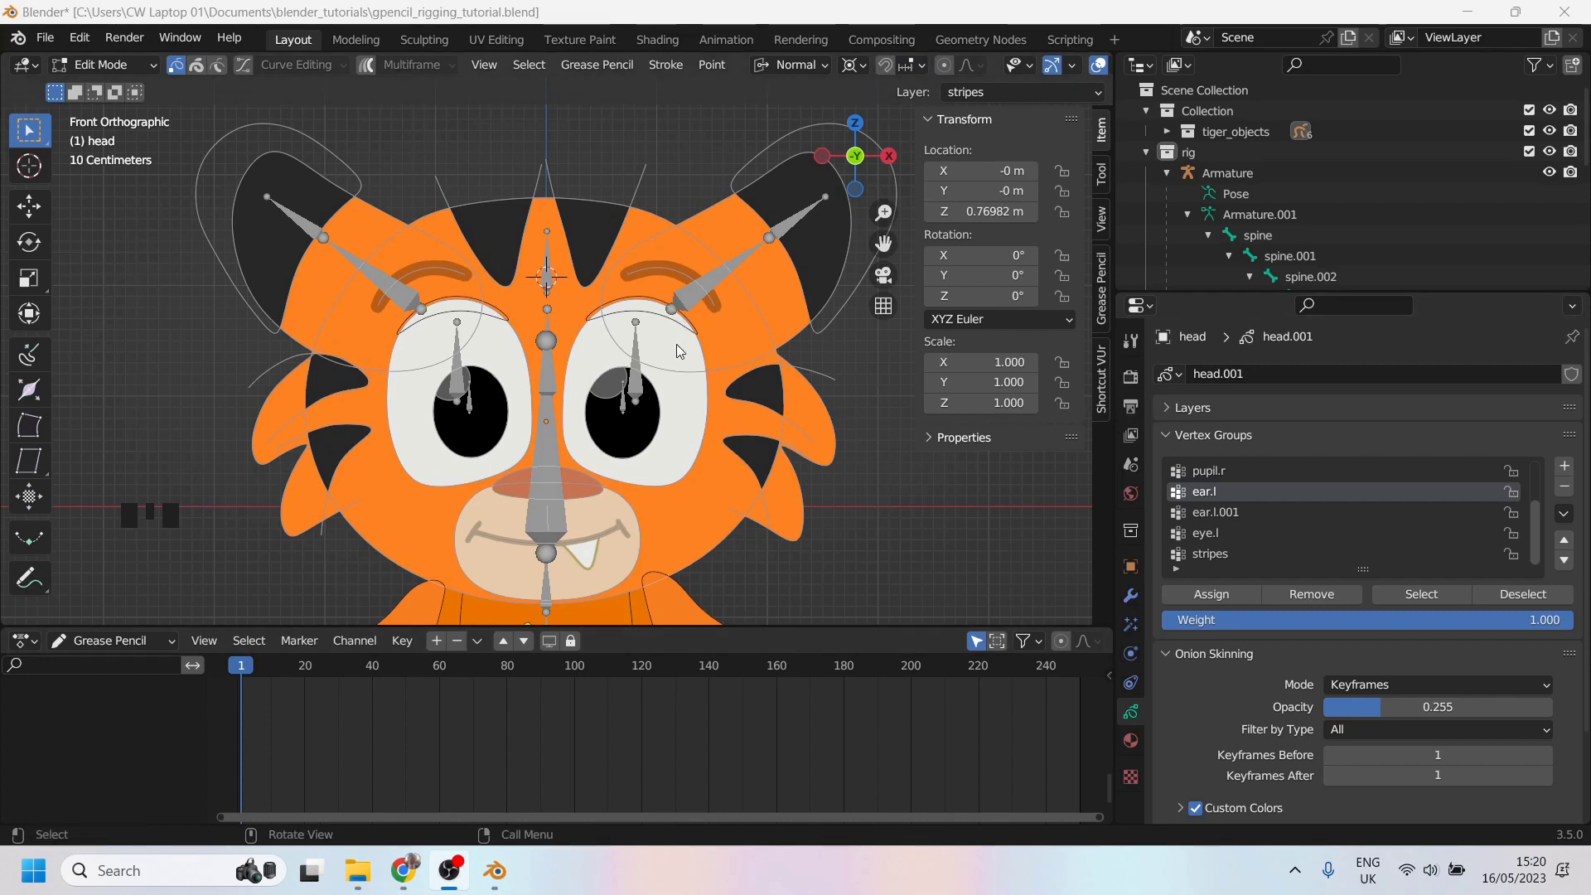
left_click(1226, 512)
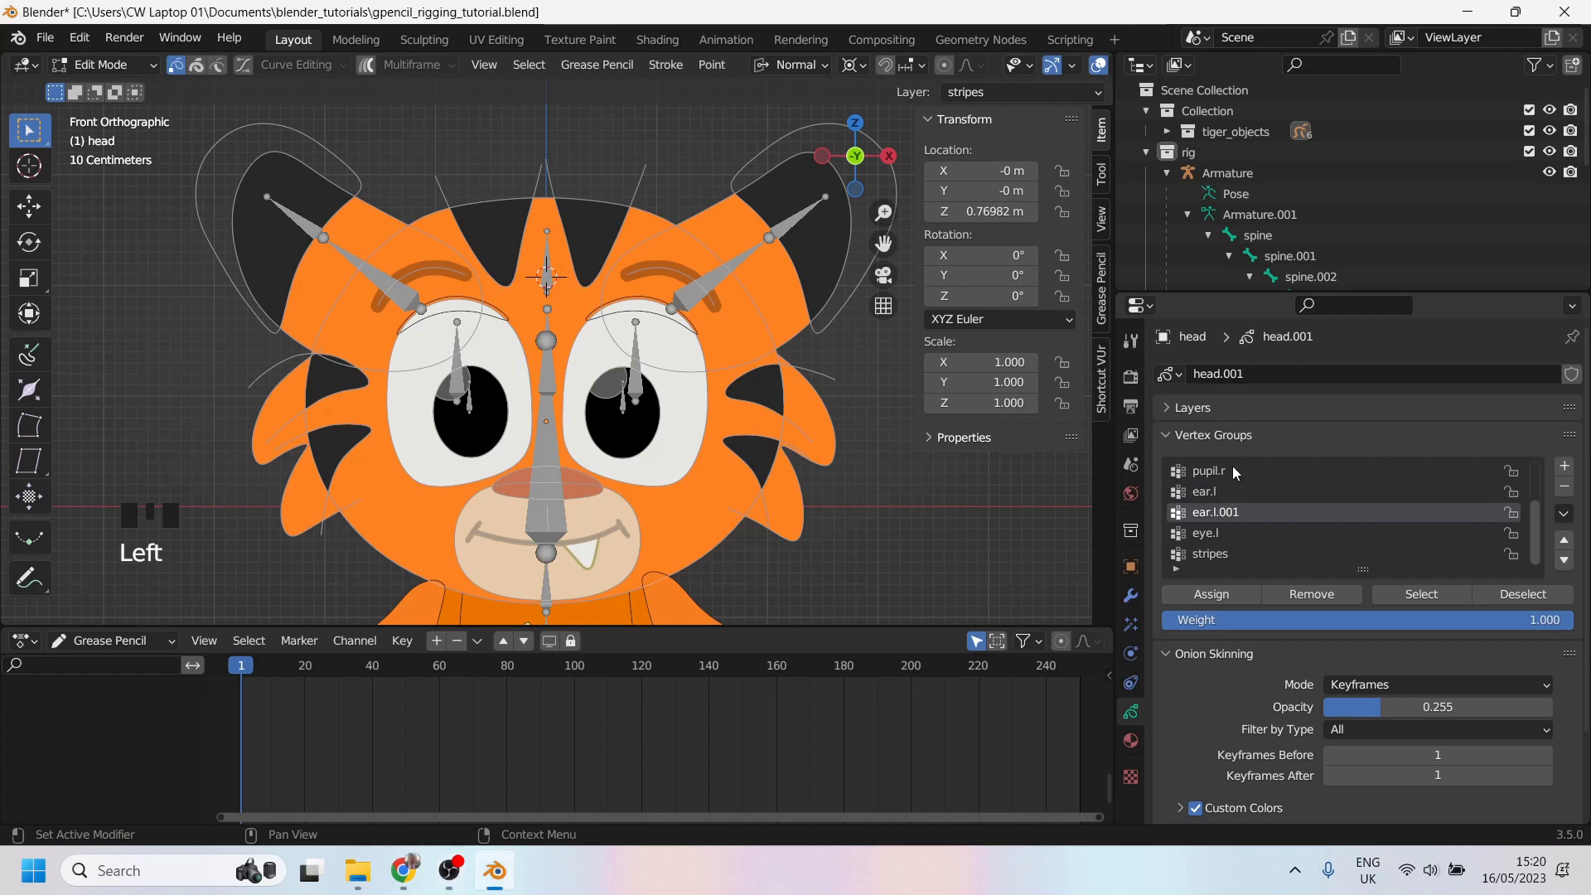
left_click(1564, 513)
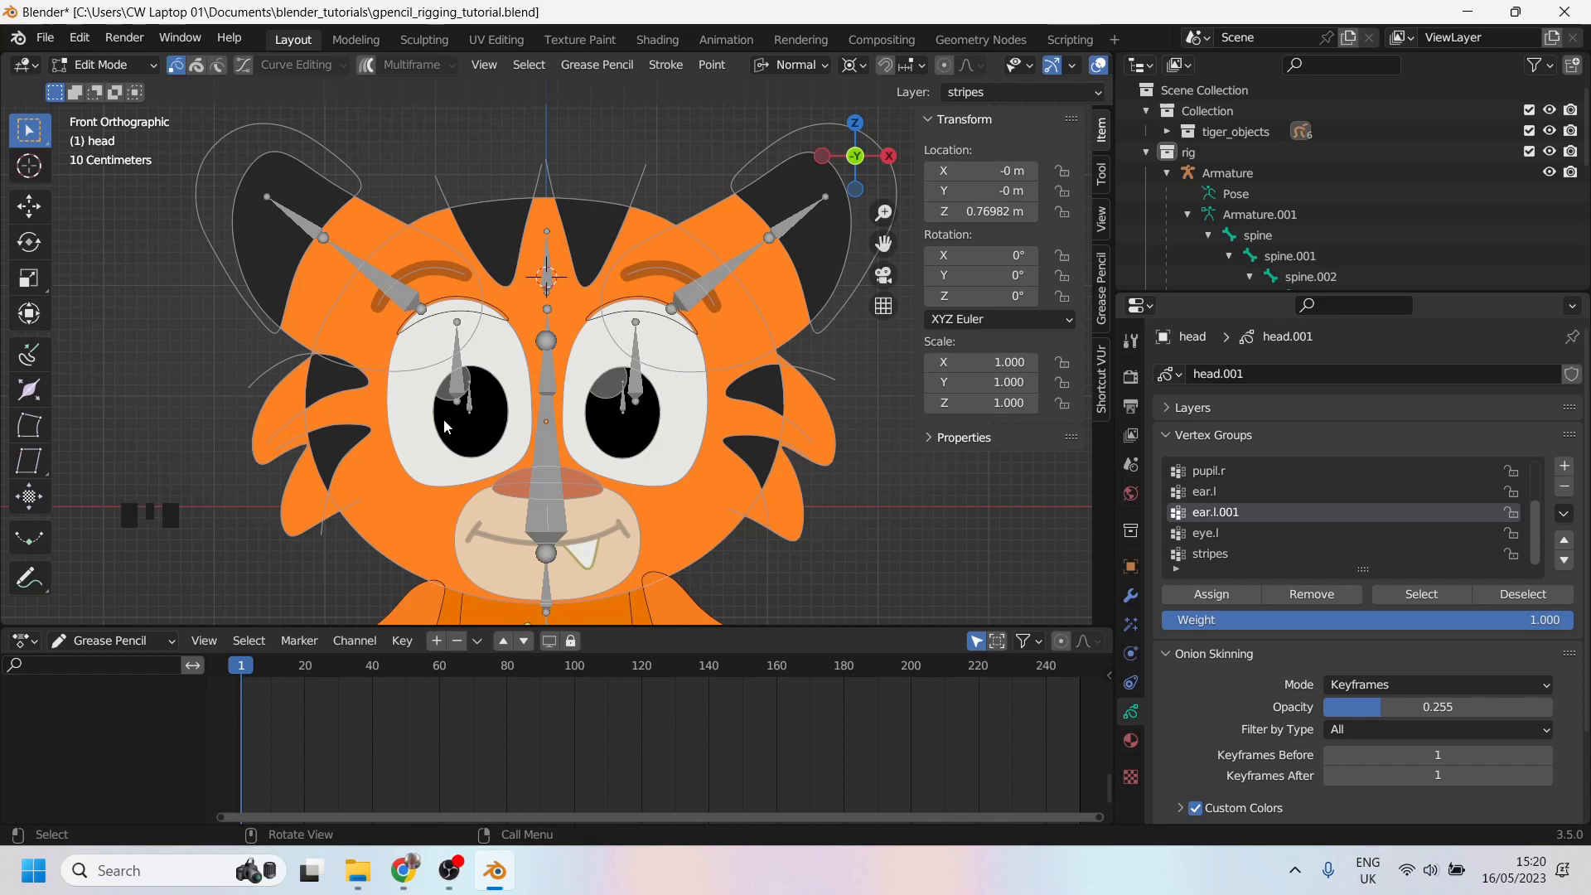
Step: Select the complete black pupil stroke and its grey highlight stroke in the tiger's left-hand eye in front view
left_click(479, 373)
left_click(484, 371, "shift")
key("l")
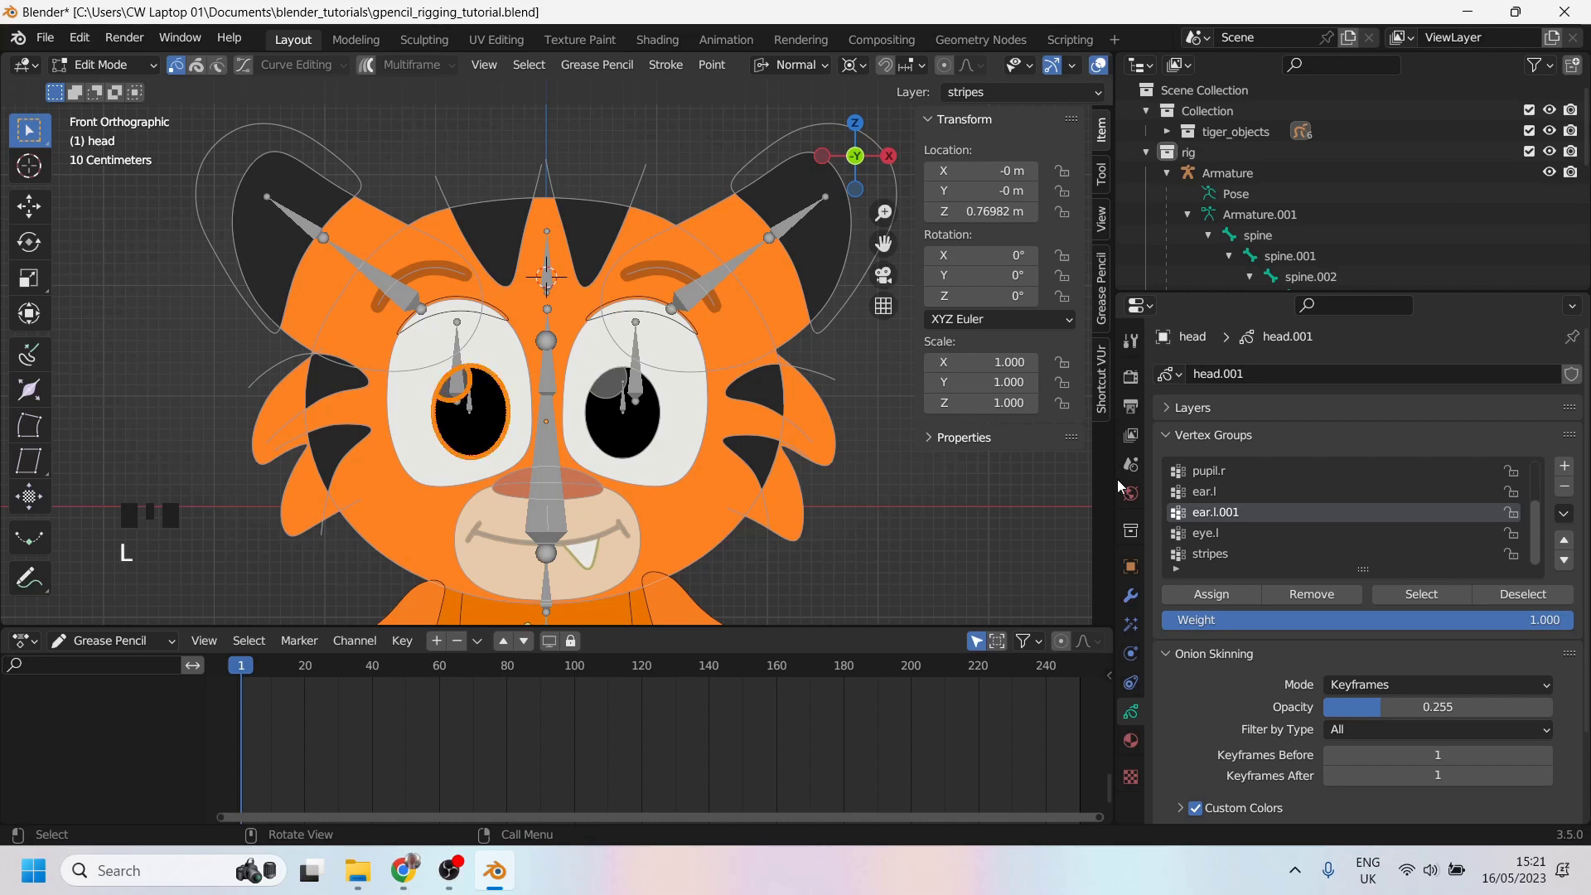
Step: Add a vertex group to the head drawing and name it ear.r
left_click(1230, 491)
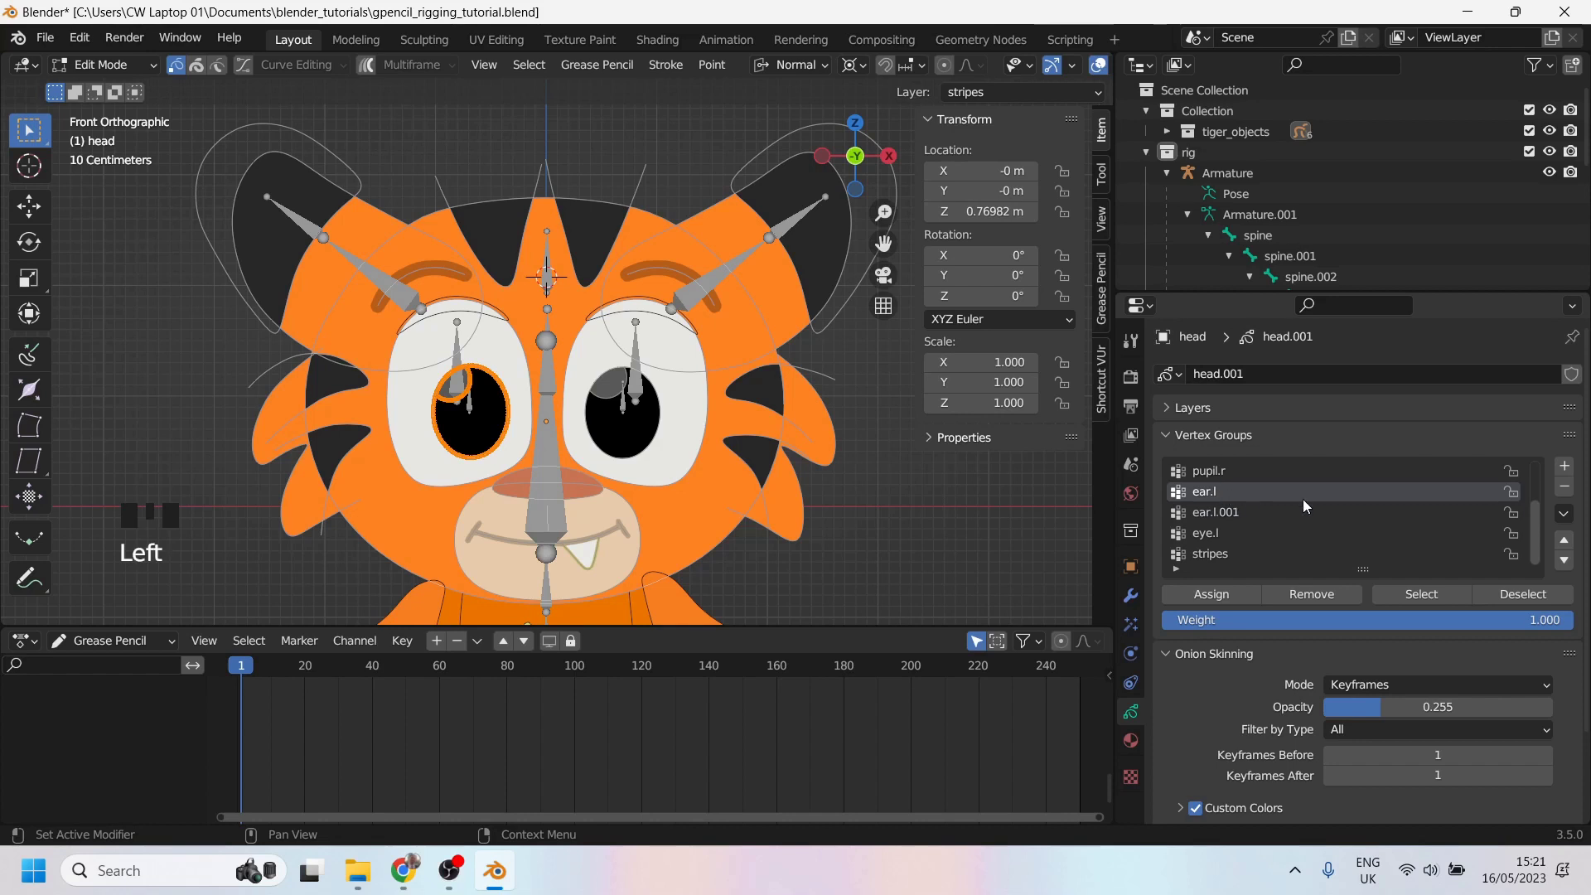
left_click(1566, 467)
double_click(1210, 553)
type("ear.r")
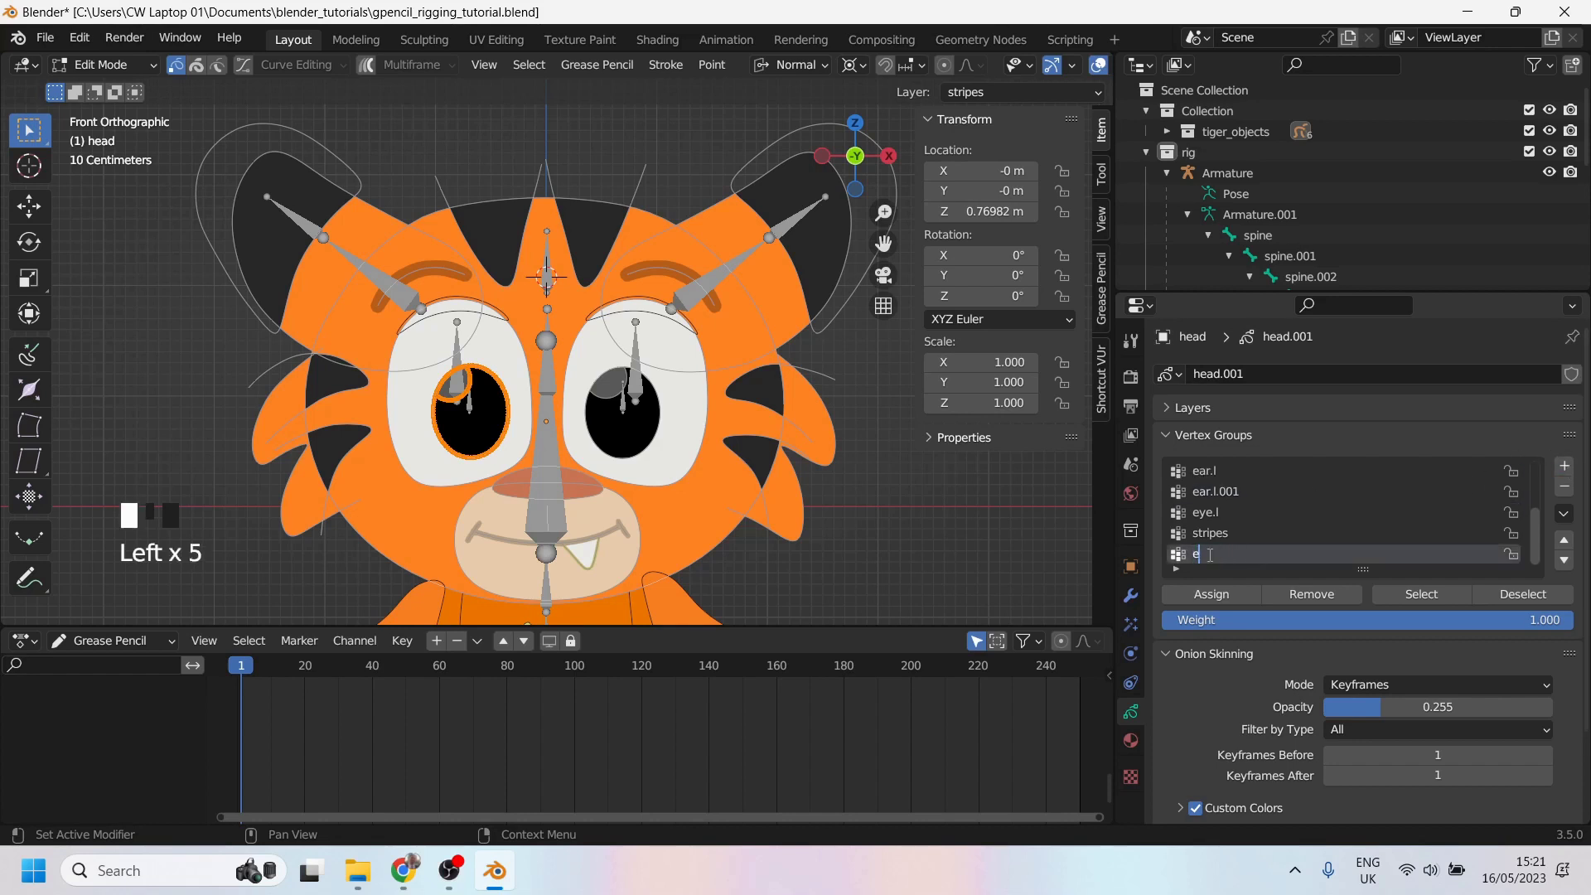